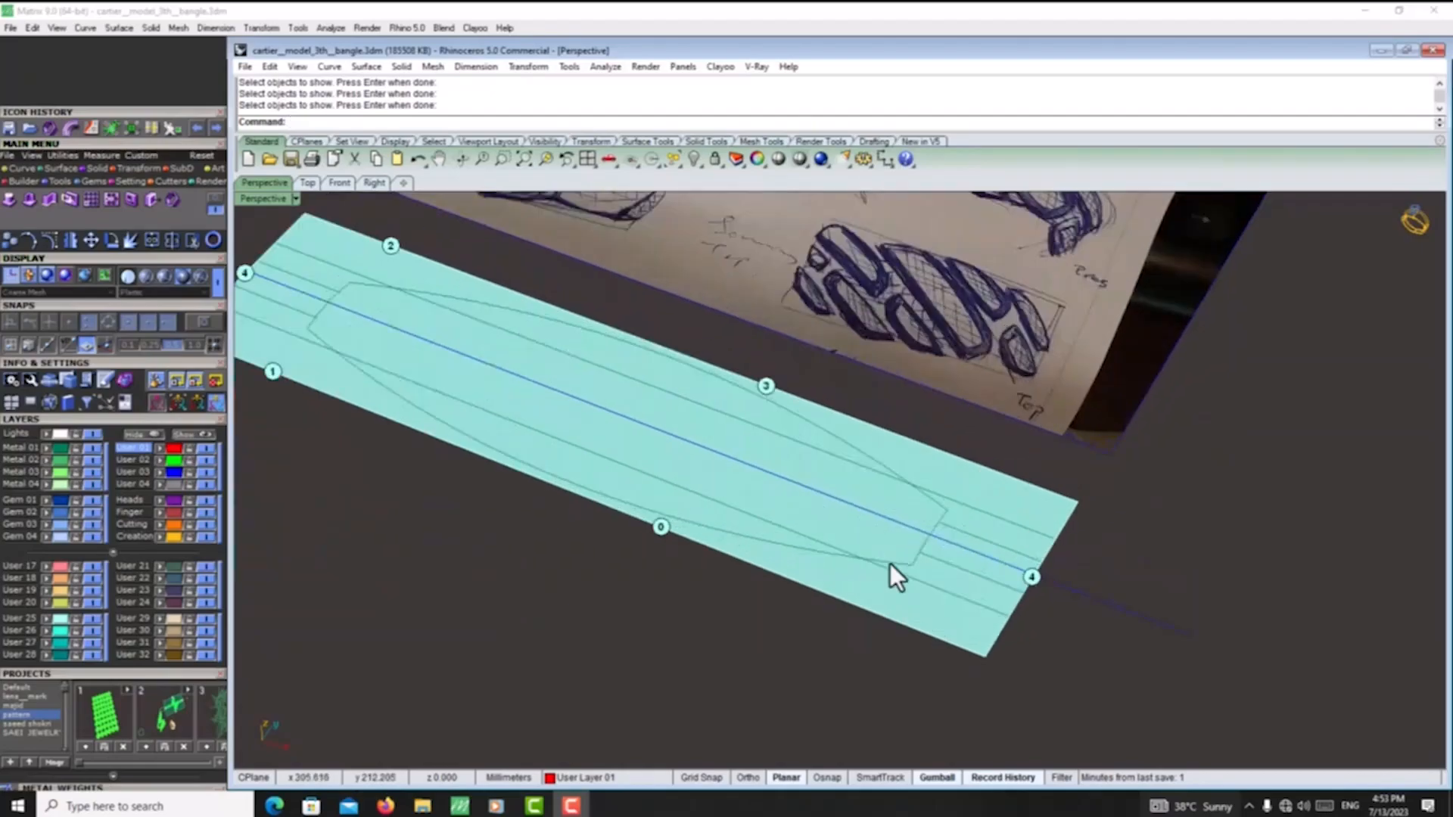
- Delete all the existing ornament geometry around the bangle while keeping the green base cylinder surface
{"action": "scroll", "coordinate": [976, 524], "scroll_direction": "down", "scroll_amount": 5}
{"action": "right_click_drag", "start_coordinate": [983, 521], "coordinate": [693, 455]}
{"action": "left_click_drag", "start_coordinate": [353, 622], "coordinate": [597, 319]}
{"action": "left_click", "coordinate": [522, 413], "text": "ctrl"}
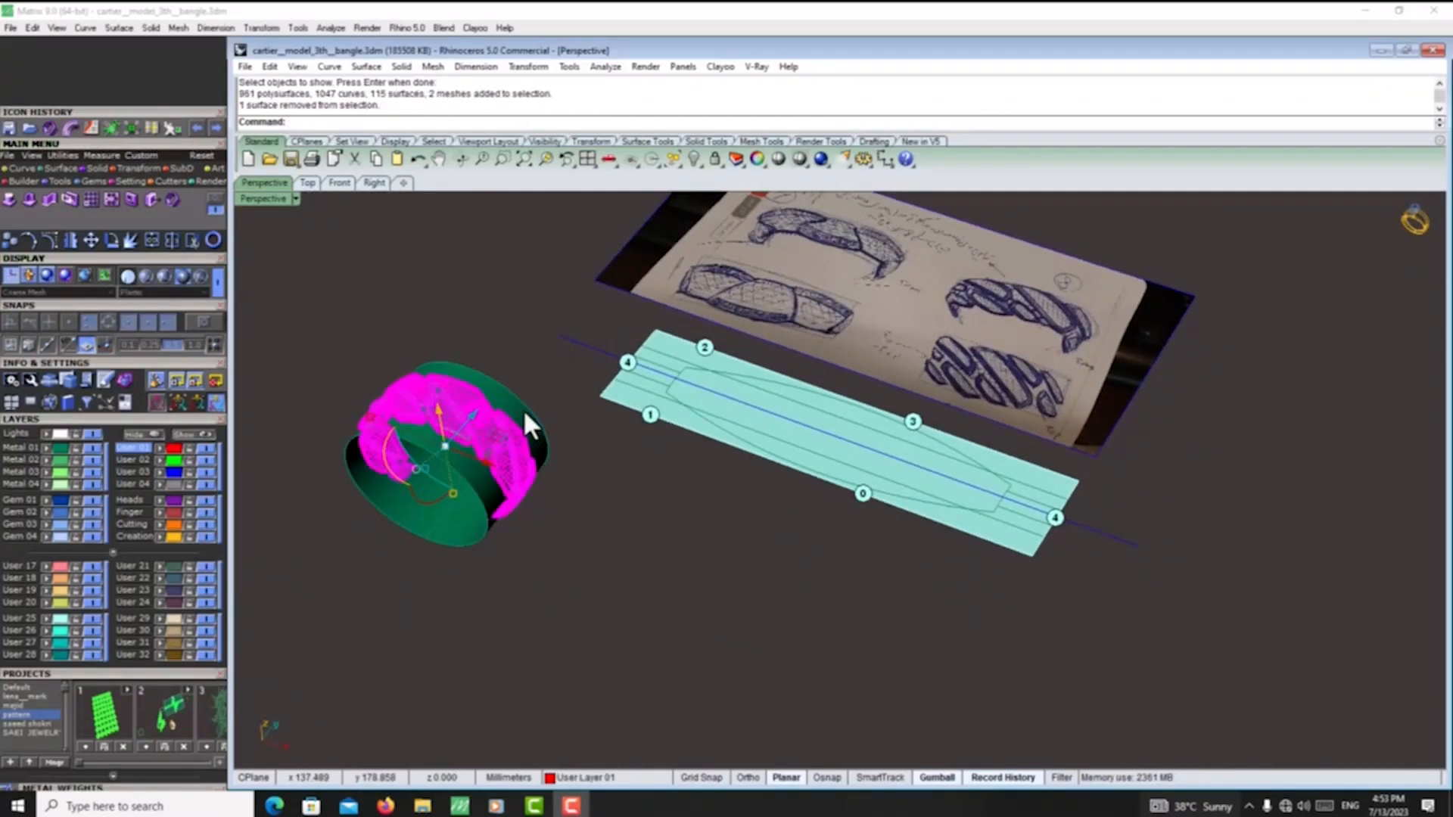
{"action": "key", "text": "Delete"}
- Shrink the green cylinder surface and smash it into a flat pattern with Labels=Yes
{"action": "right_click_drag", "start_coordinate": [874, 446], "coordinate": [866, 454]}
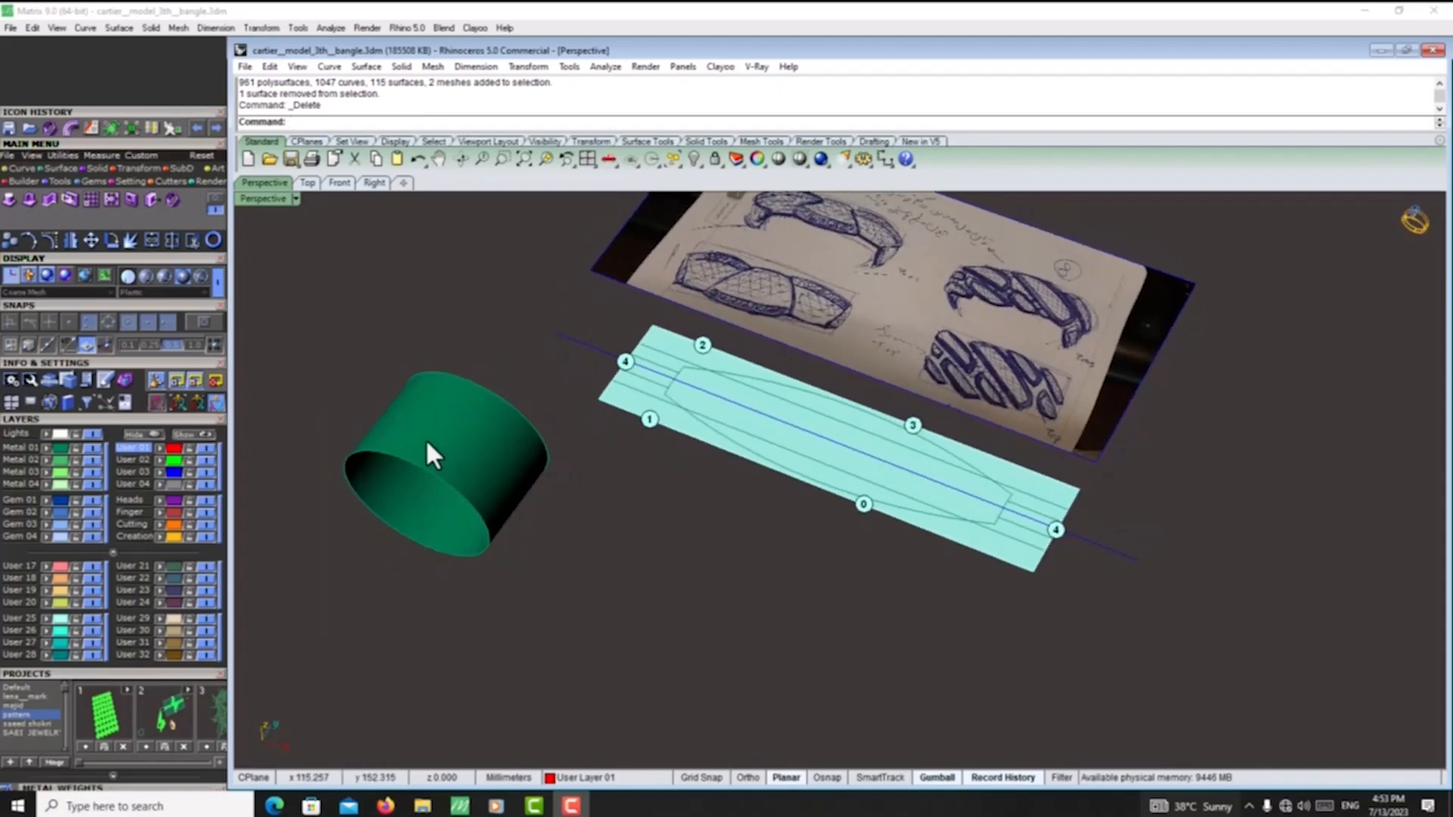
{"action": "left_click", "coordinate": [424, 410]}
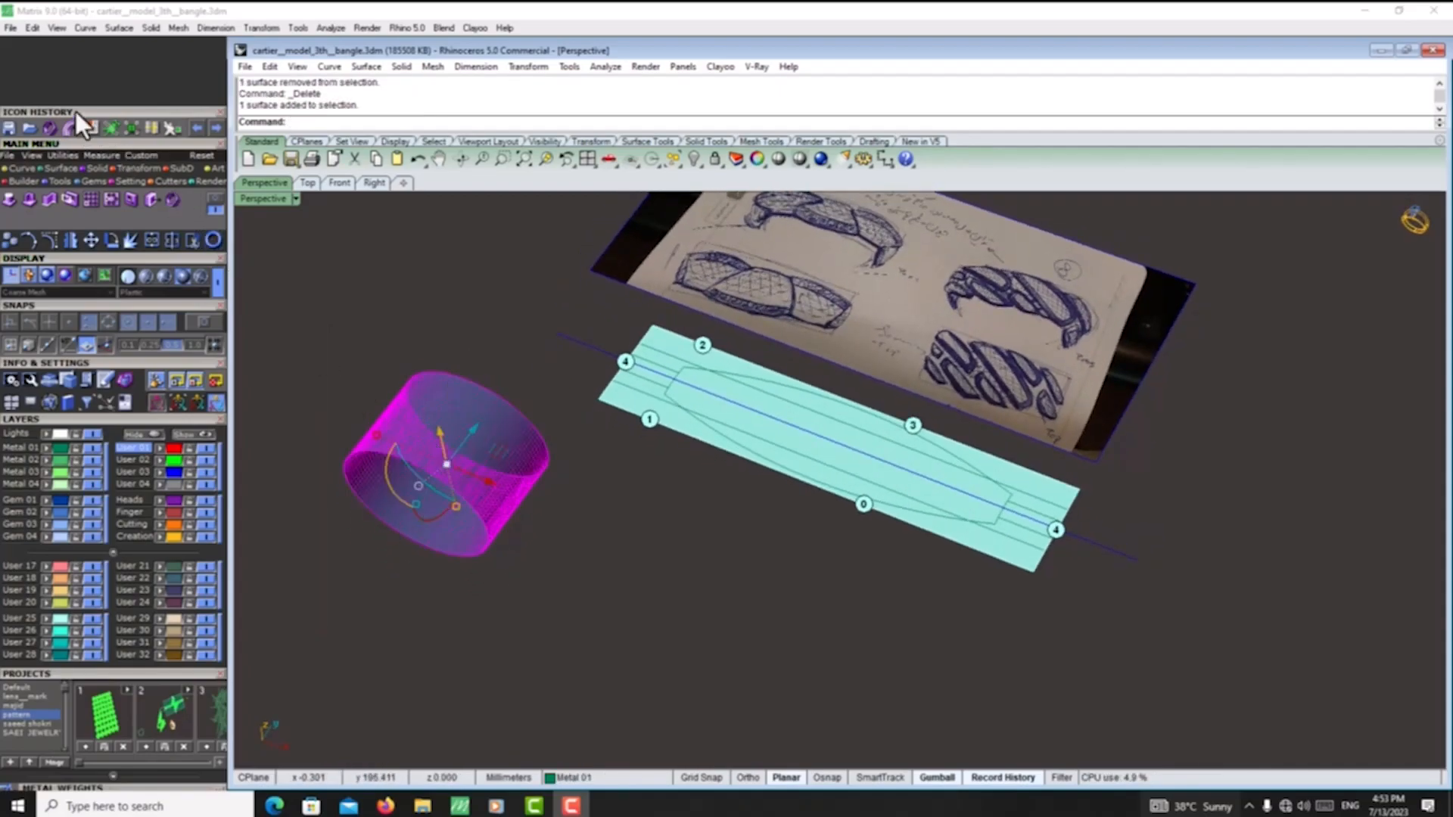
{"action": "left_click", "coordinate": [110, 129]}
{"action": "left_click", "coordinate": [62, 167]}
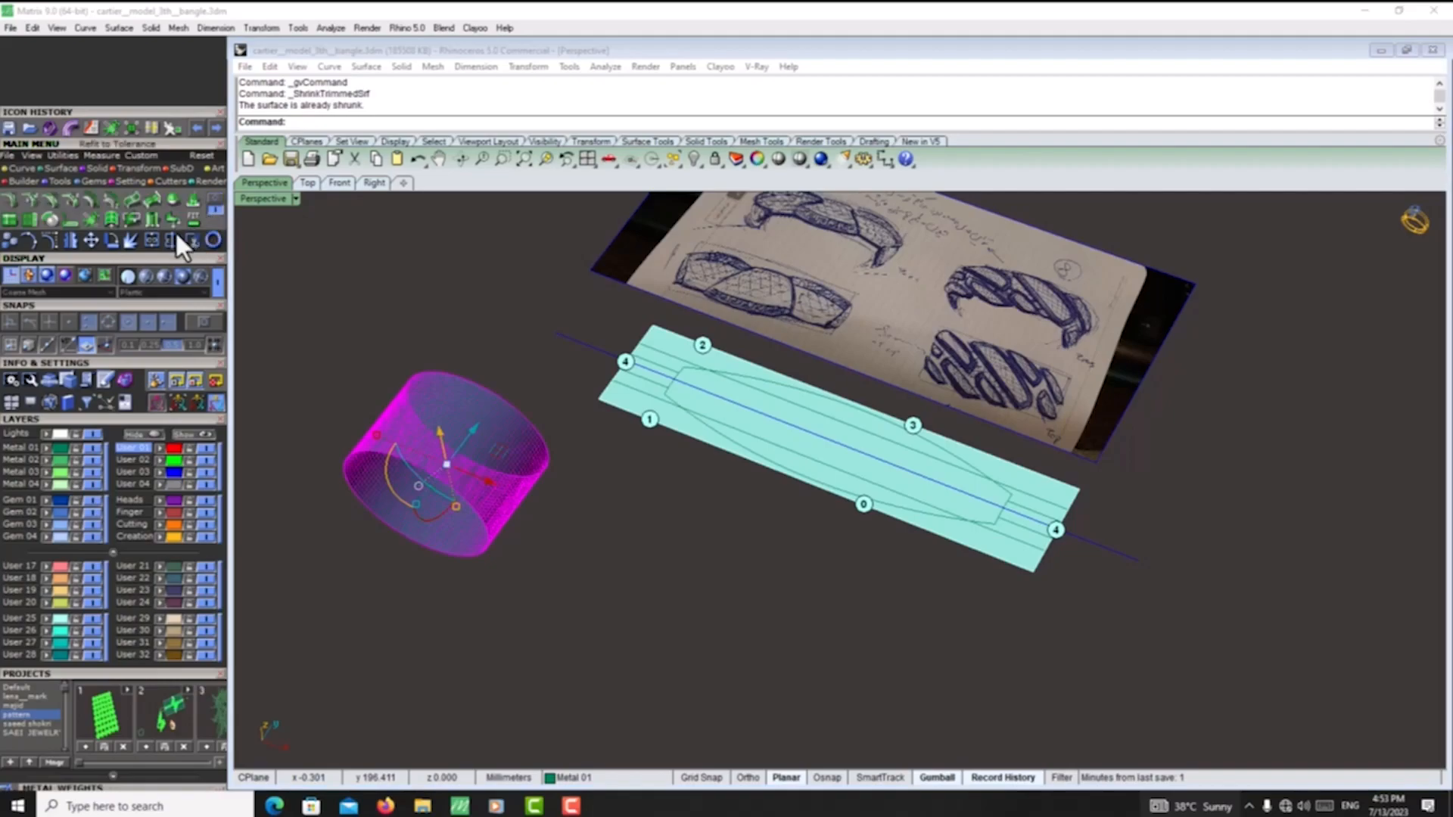
{"action": "left_click", "coordinate": [91, 220]}
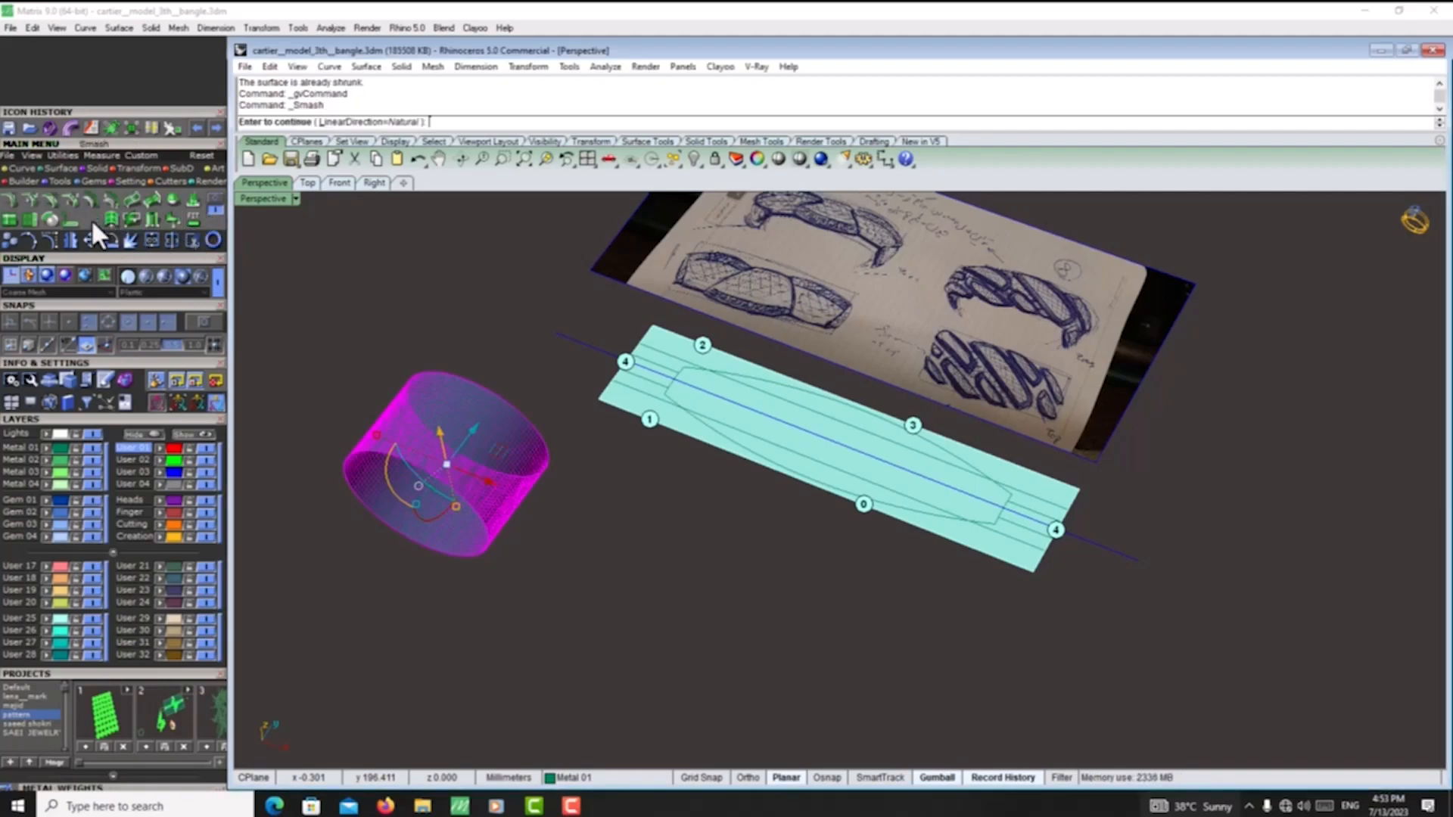
{"action": "right_click", "coordinate": [547, 304]}
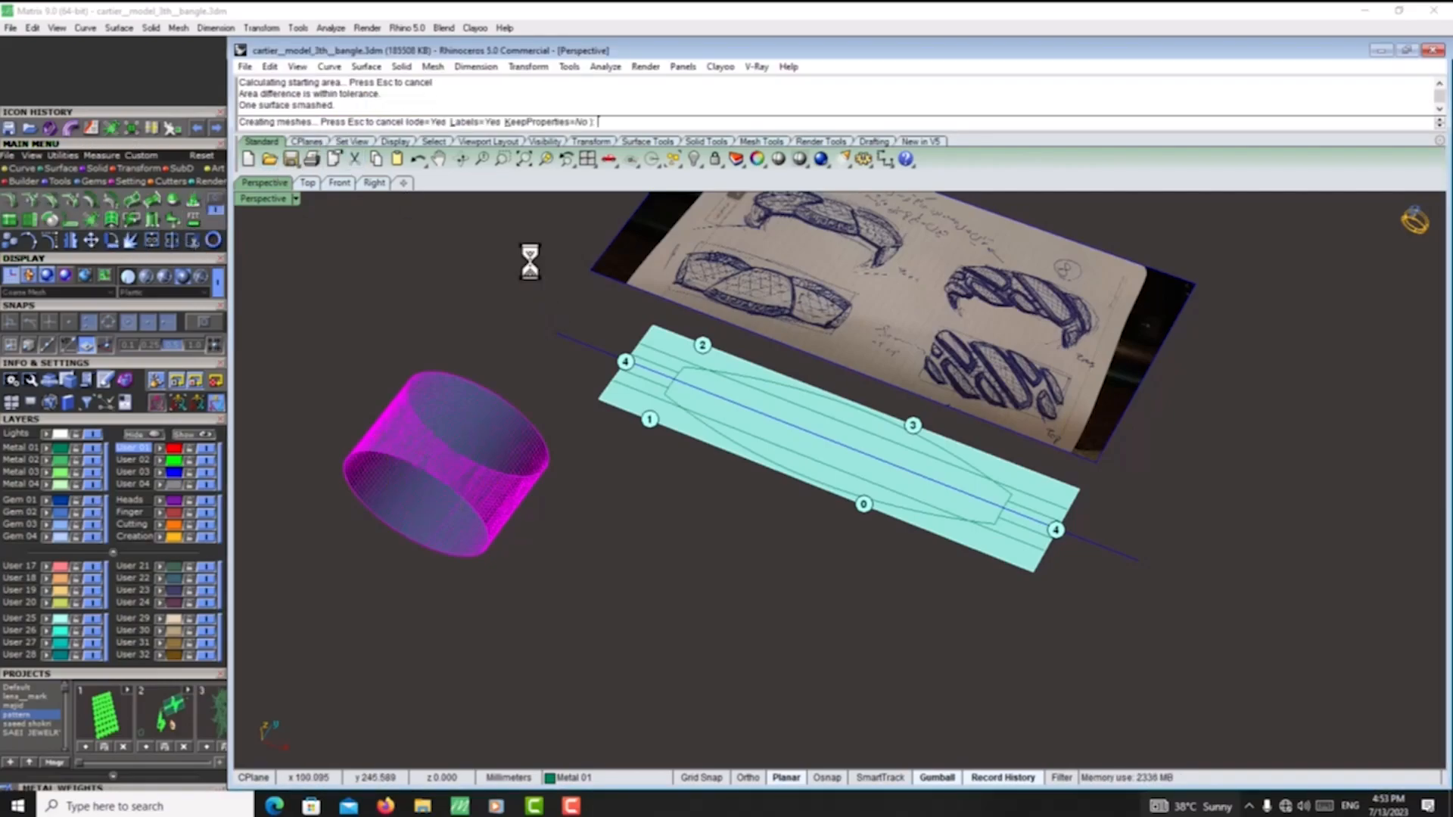
- Move the newly smashed flat surface and its labels below the existing flat strip, and delete them
{"action": "scroll", "coordinate": [611, 293], "scroll_direction": "down", "scroll_amount": 4}
{"action": "left_click_drag", "start_coordinate": [378, 473], "coordinate": [741, 461]}
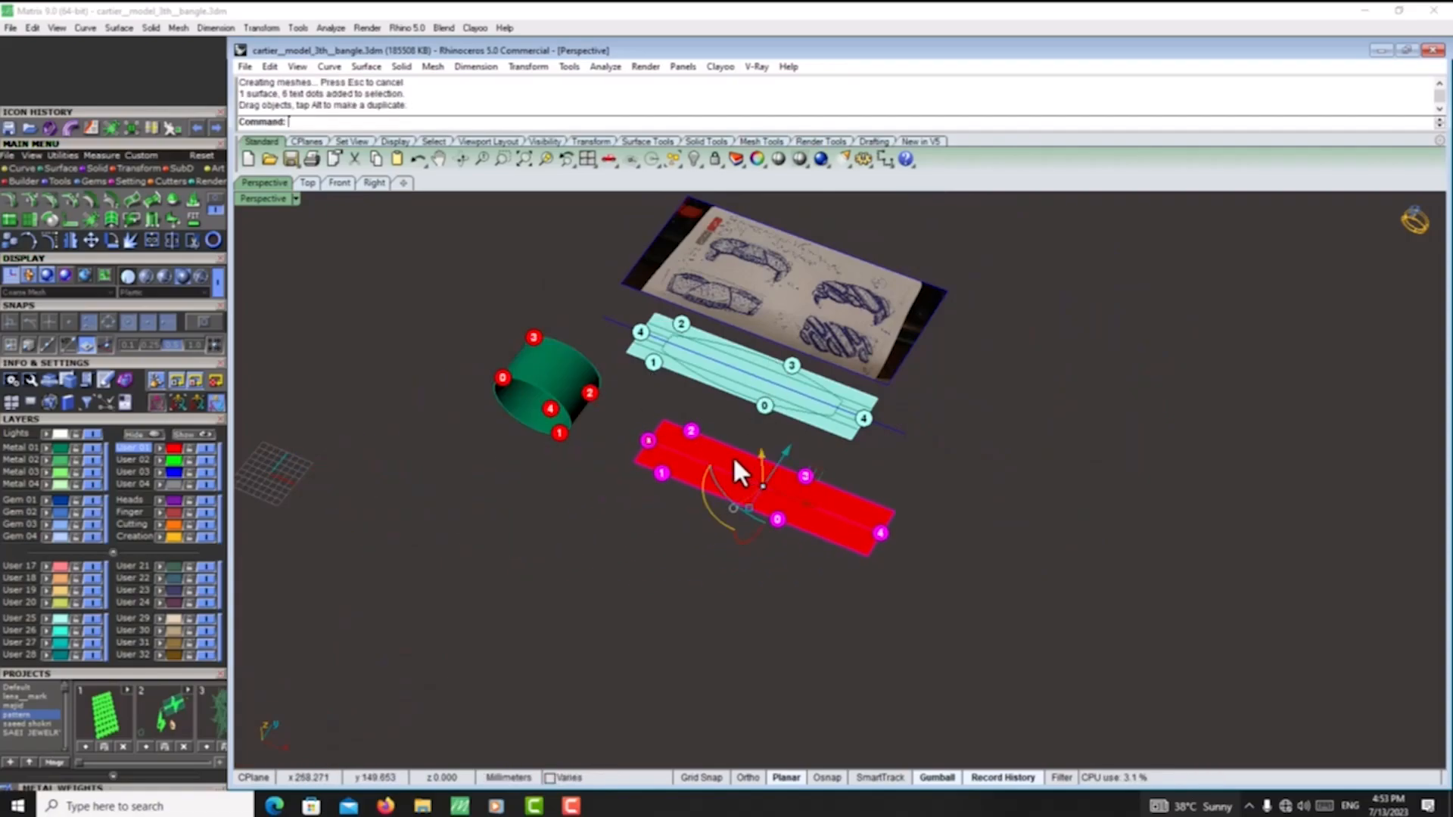
{"action": "key", "text": "Delete"}
- Delete the two inner guide lines that run close to the centerline of the flat strip
{"action": "scroll", "coordinate": [779, 424], "scroll_direction": "up", "scroll_amount": 5}
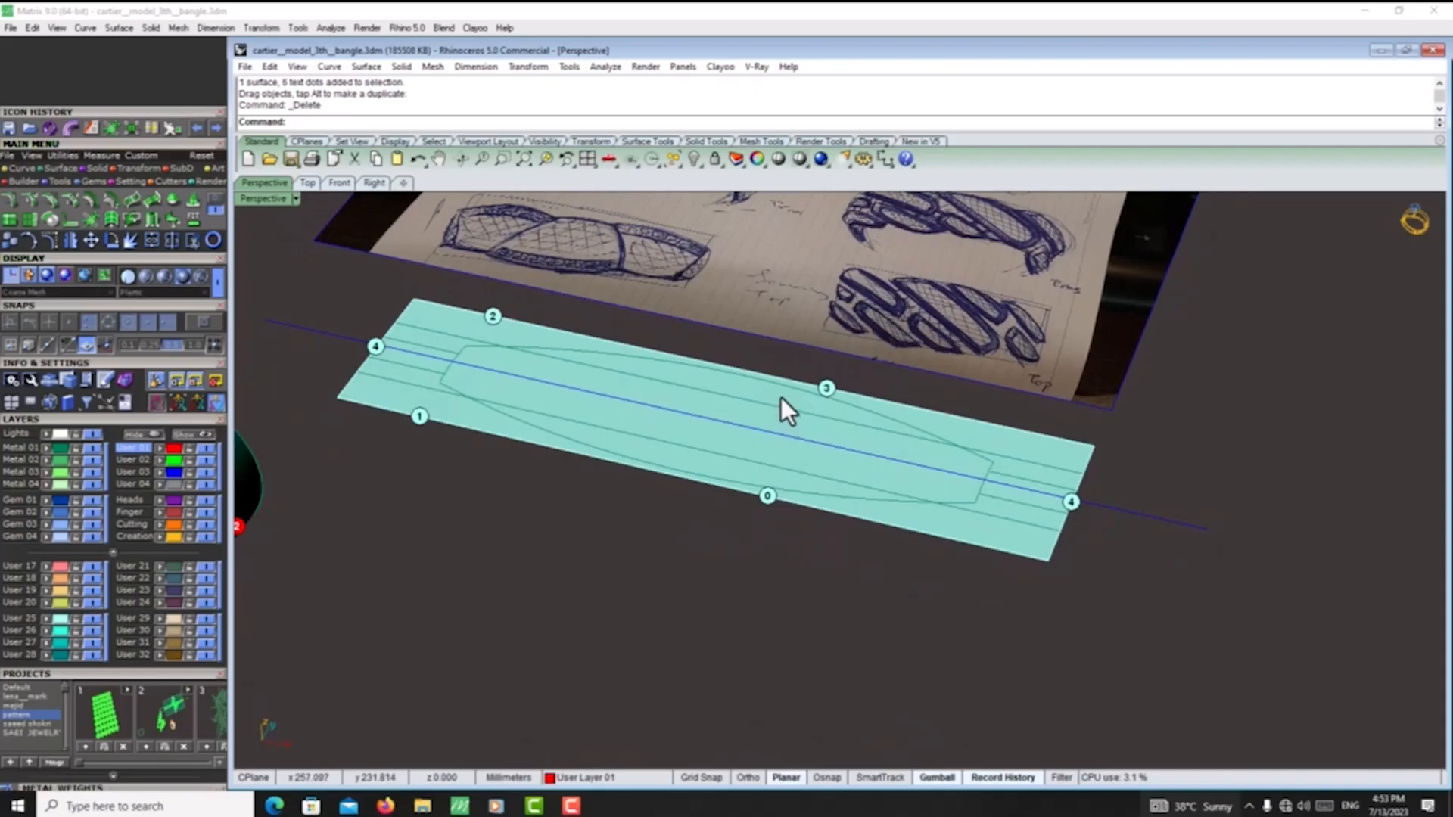
{"action": "scroll", "coordinate": [1080, 496], "scroll_direction": "up", "scroll_amount": 3}
{"action": "left_click", "coordinate": [1129, 510]}
{"action": "scroll", "coordinate": [1127, 506], "scroll_direction": "down", "scroll_amount": 5}
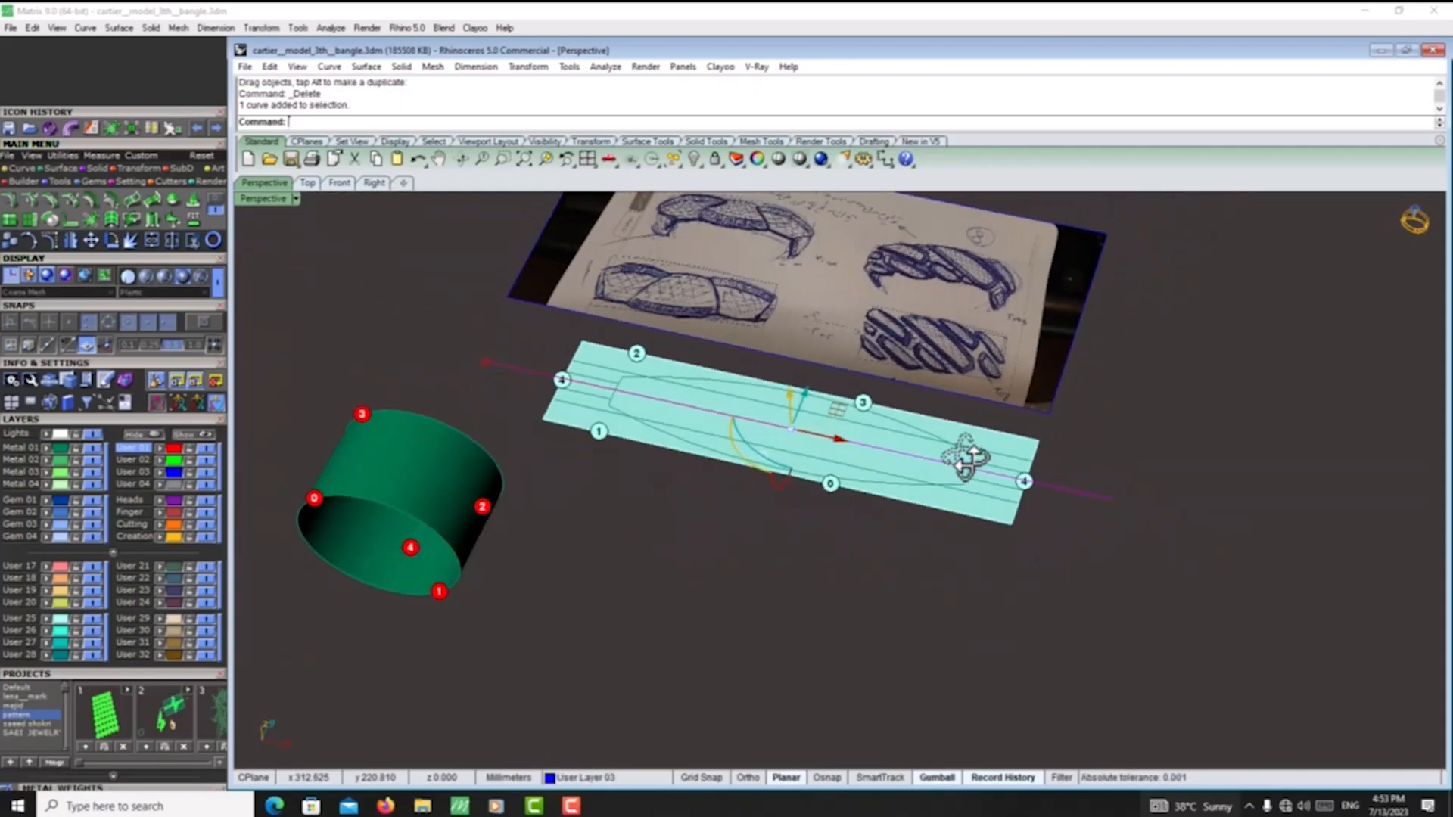
{"action": "scroll", "coordinate": [1020, 477], "scroll_direction": "up", "scroll_amount": 5}
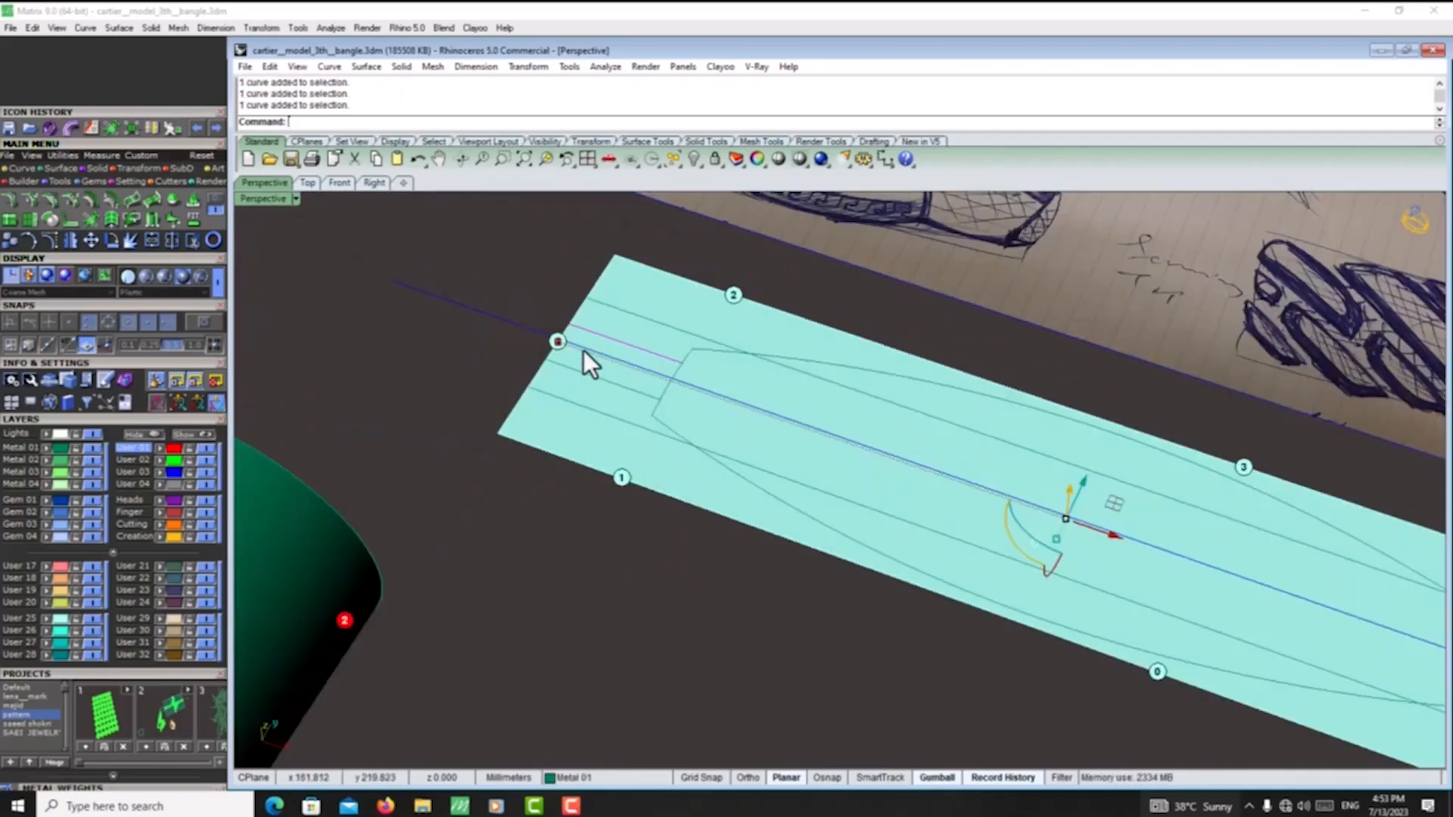
{"action": "left_click", "coordinate": [579, 375], "text": "shift"}
{"action": "right_click", "coordinate": [580, 375]}
{"action": "key", "text": "Delete"}
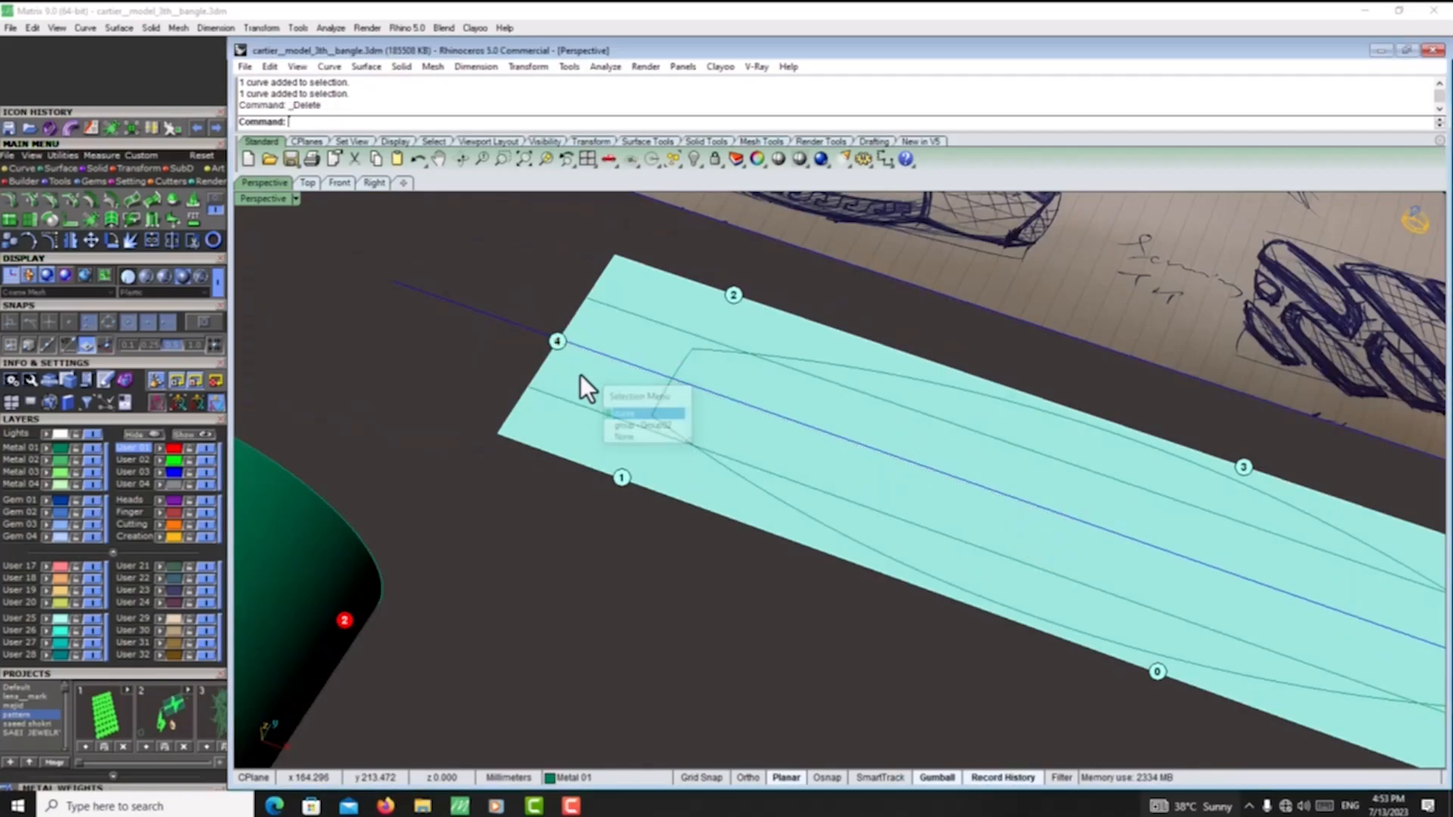
- Remove the two remaining guide lines beside the strip's centerline and lock the flat strip with its labels
{"action": "scroll", "coordinate": [581, 374], "scroll_direction": "down", "scroll_amount": 7}
{"action": "scroll", "coordinate": [770, 440], "scroll_direction": "up", "scroll_amount": 6}
{"action": "right_click_drag", "start_coordinate": [778, 447], "coordinate": [814, 475]}
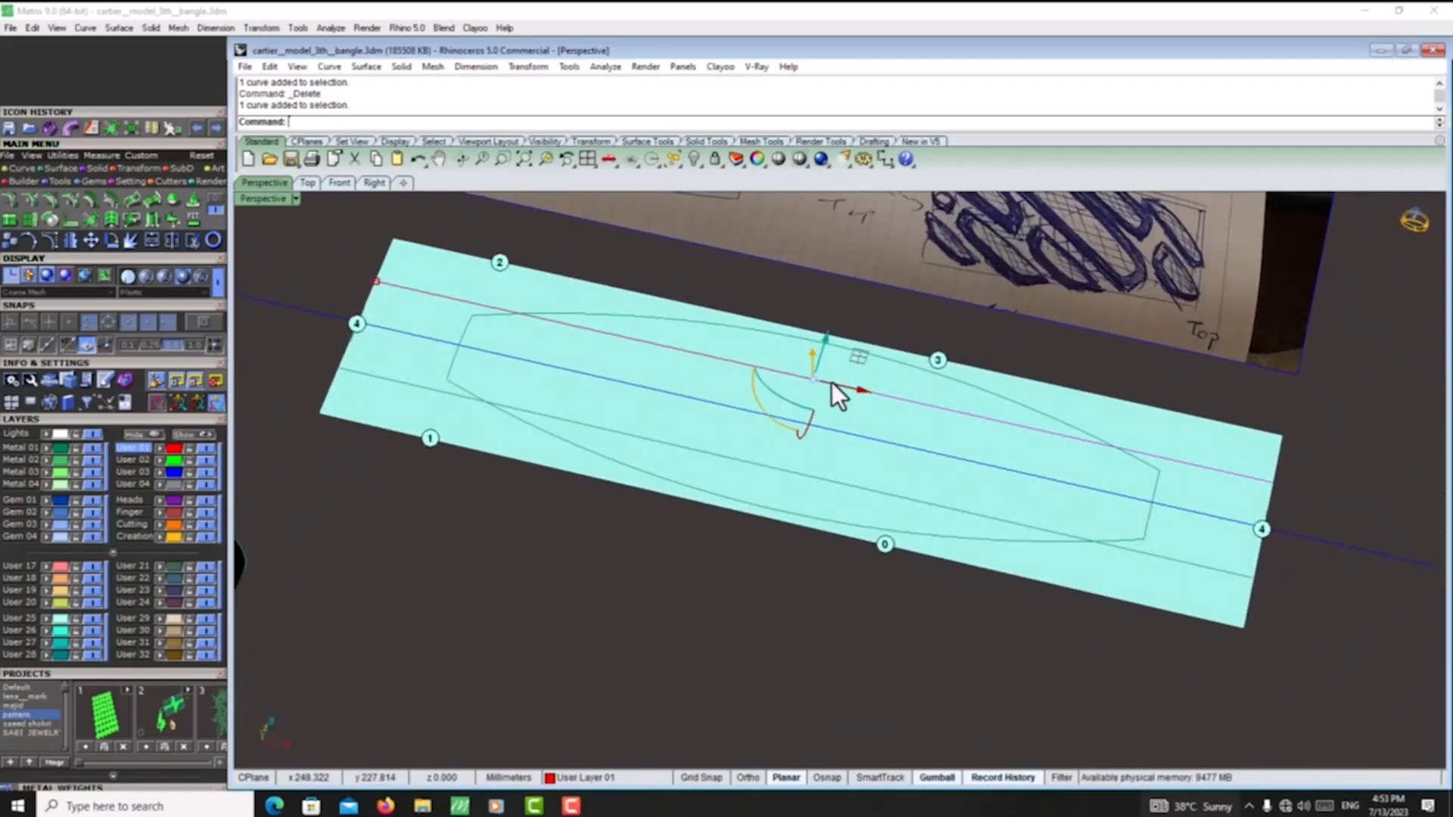
{"action": "left_click", "coordinate": [831, 383]}
{"action": "scroll", "coordinate": [831, 381], "scroll_direction": "down", "scroll_amount": 2}
{"action": "scroll", "coordinate": [969, 513], "scroll_direction": "up", "scroll_amount": 4}
{"action": "left_click", "coordinate": [974, 521], "text": "shift"}
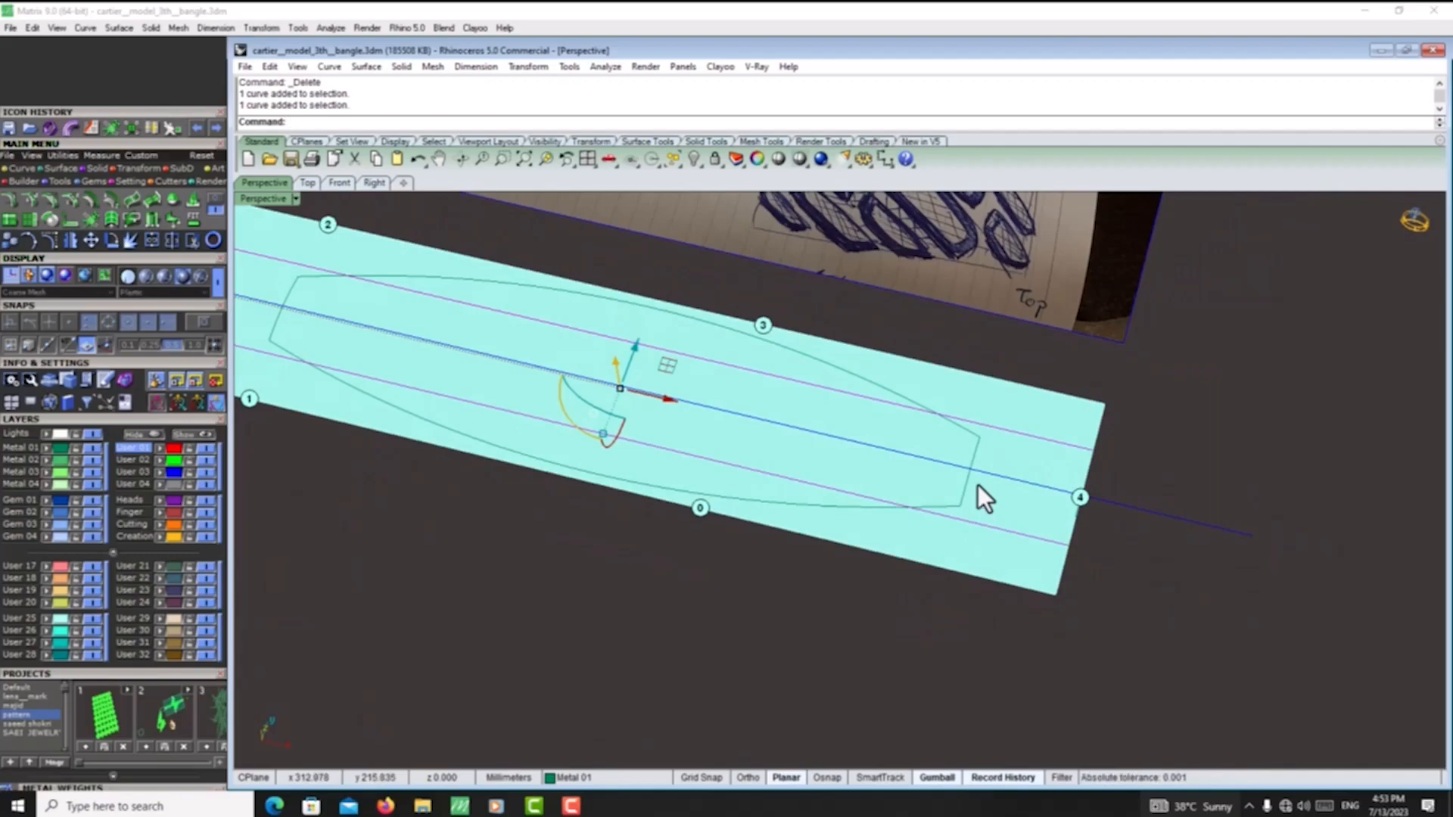
{"action": "scroll", "coordinate": [978, 484], "scroll_direction": "down", "scroll_amount": 4}
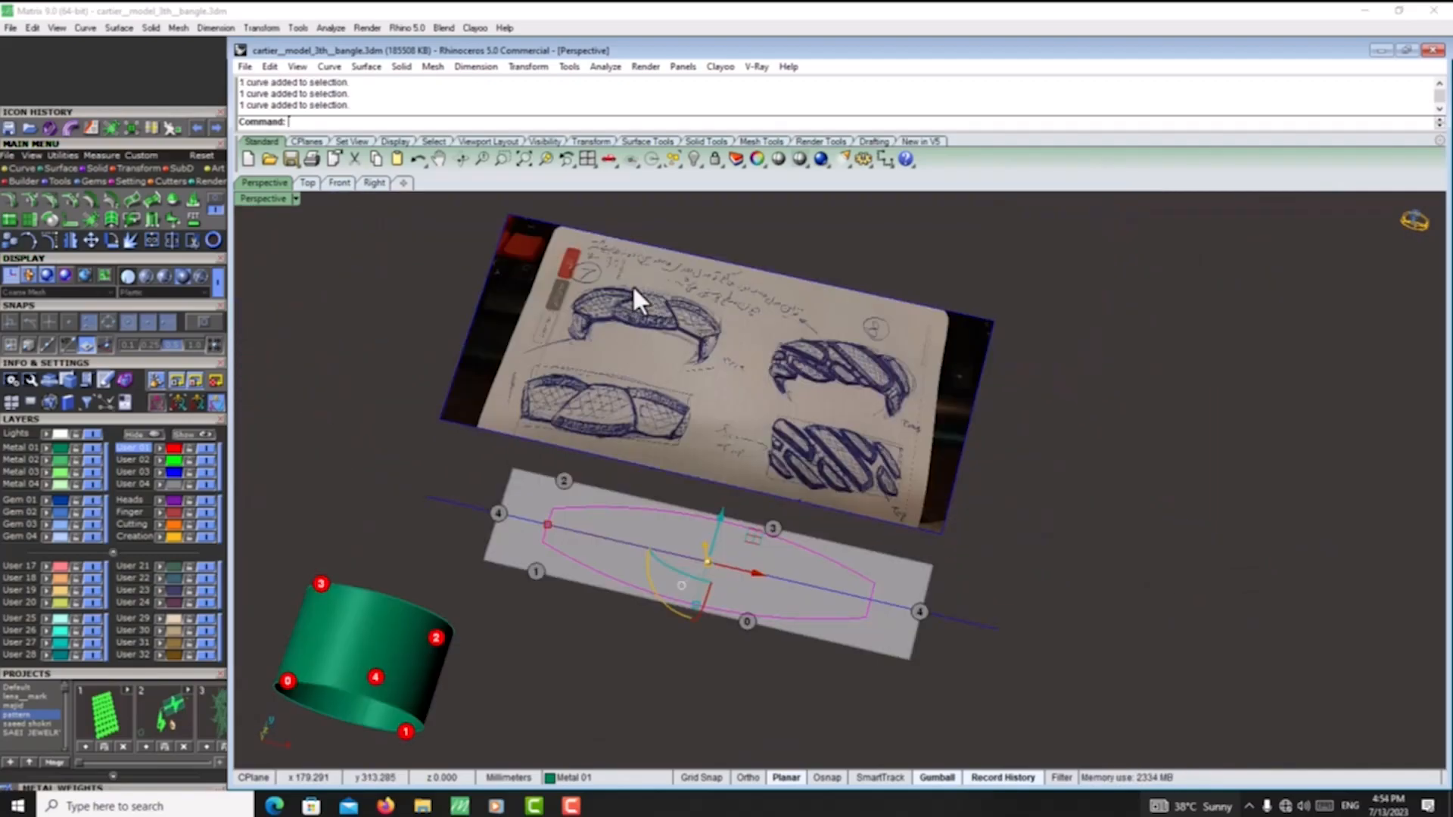
{"action": "right_click_drag", "start_coordinate": [939, 514], "coordinate": [690, 542]}
{"action": "scroll", "coordinate": [637, 546], "scroll_direction": "up", "scroll_amount": 4}
{"action": "left_click", "coordinate": [623, 578]}
{"action": "scroll", "coordinate": [625, 576], "scroll_direction": "down", "scroll_amount": 5}
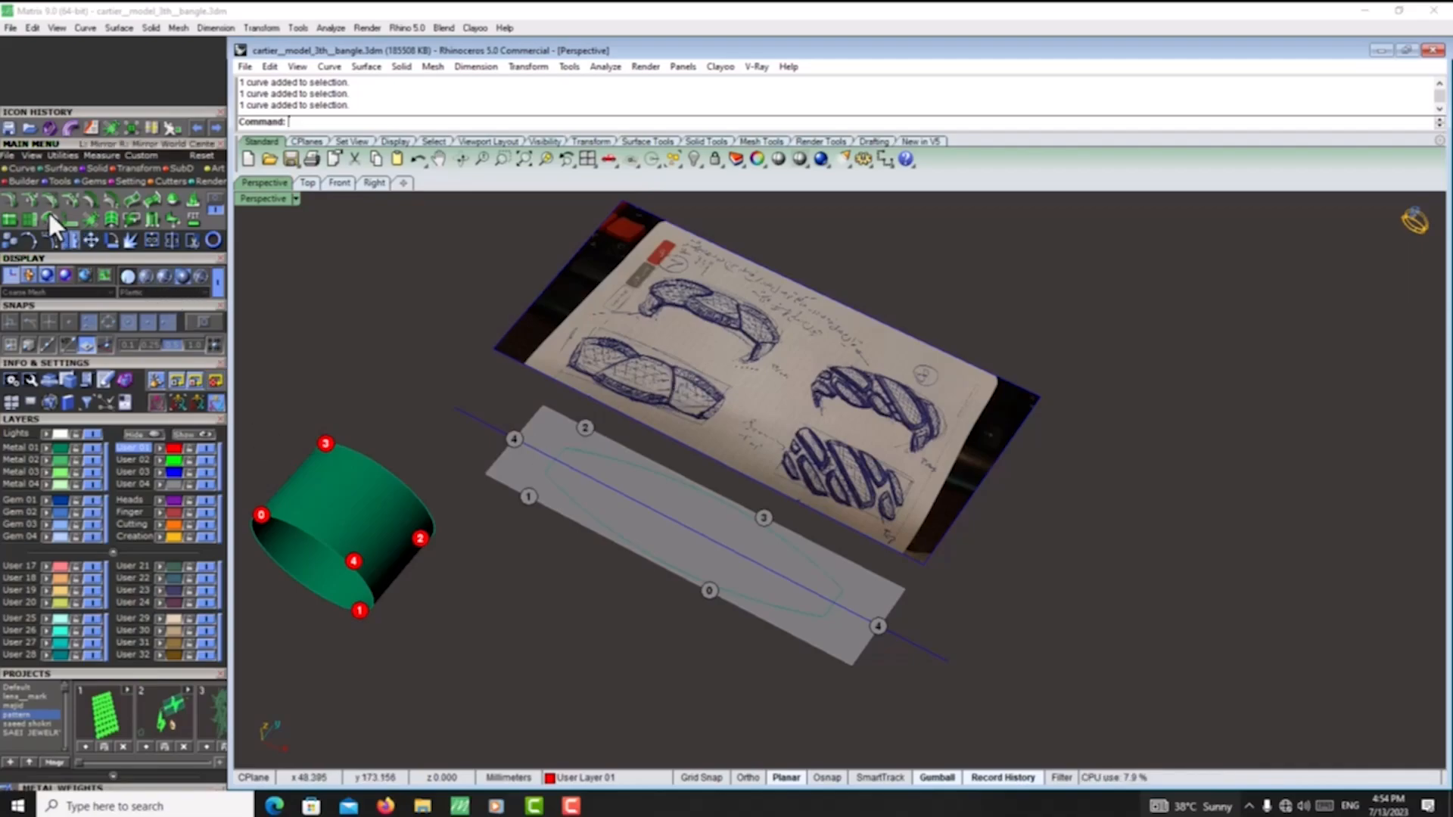
- Draw a straight line across the sketch picture between the midpoints of its two long edges
{"action": "left_click", "coordinate": [20, 169]}
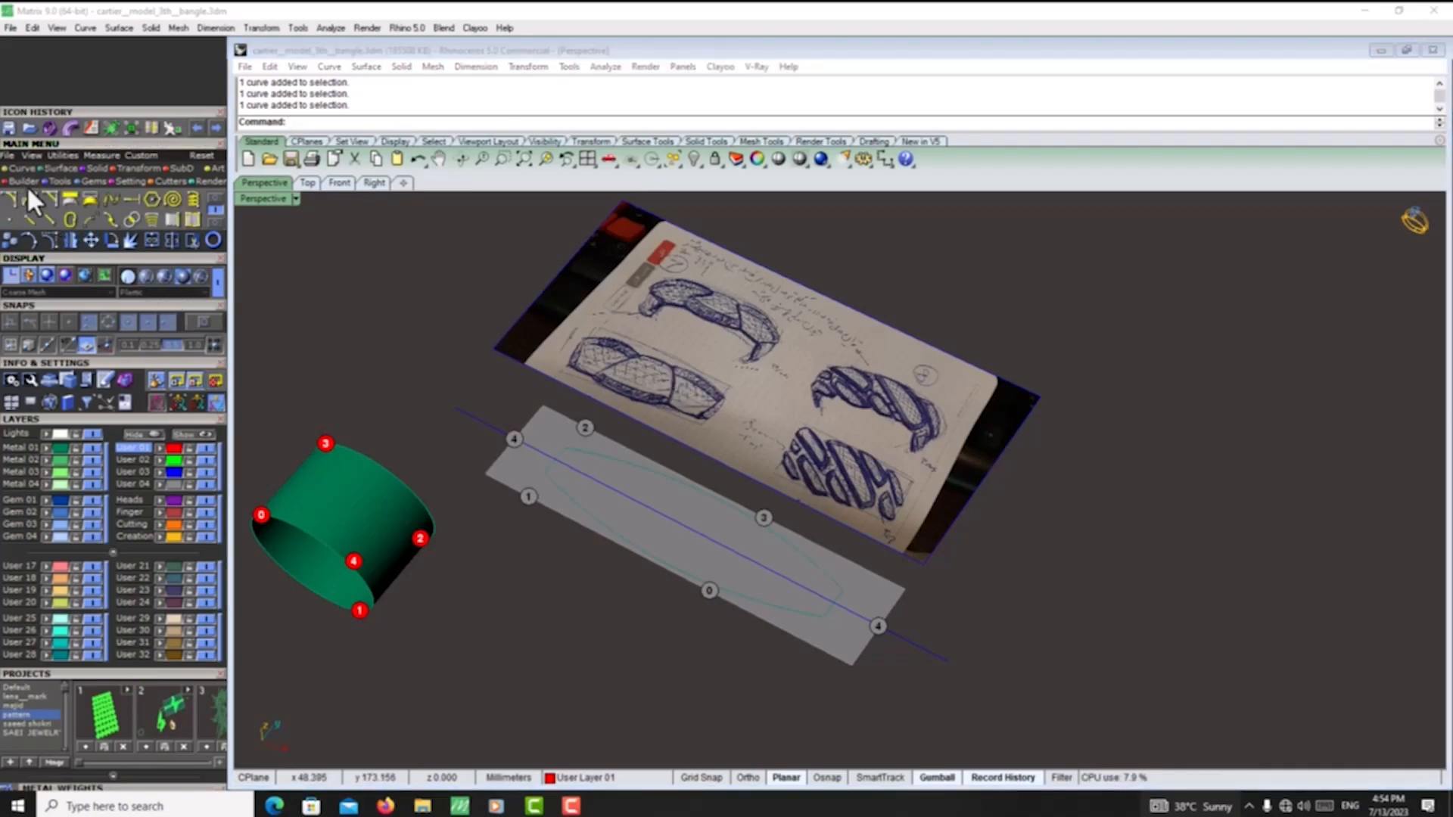
{"action": "left_click", "coordinate": [29, 199]}
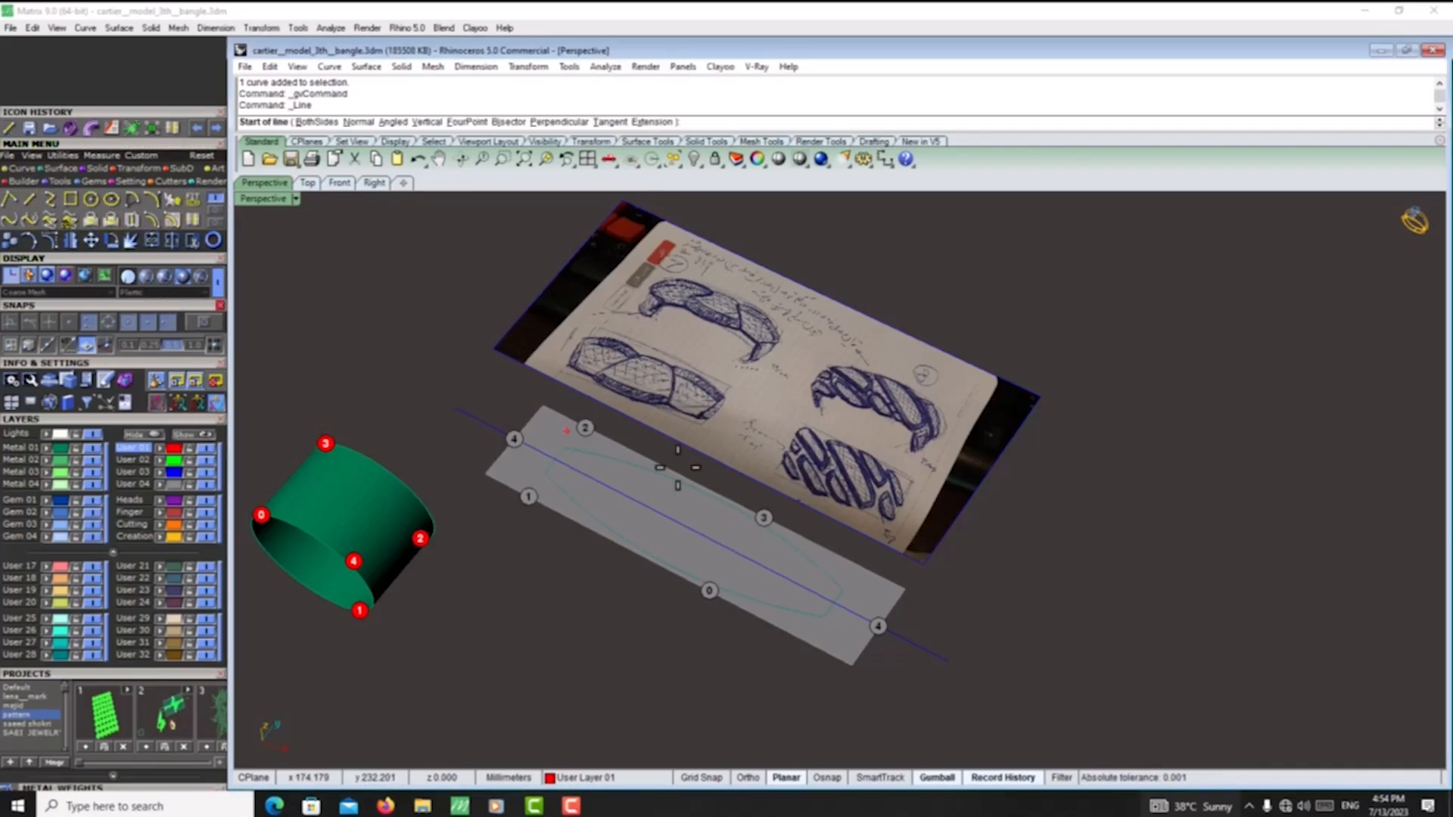
{"action": "left_click", "coordinate": [701, 454]}
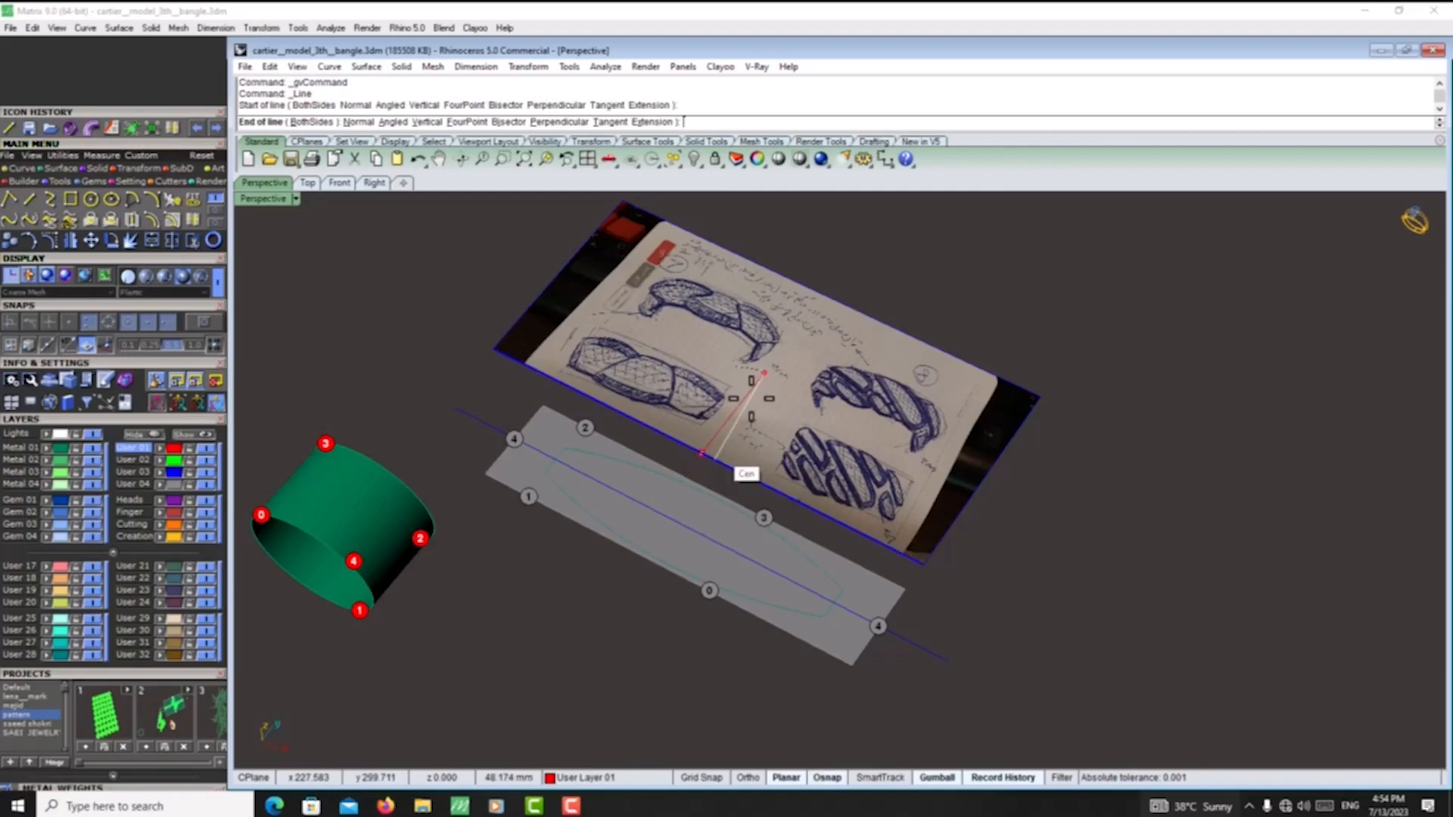
{"action": "left_click", "coordinate": [821, 302]}
{"action": "left_click", "coordinate": [819, 309]}
- Split the sketch picture surface in two with the line across its middle
{"action": "left_click", "coordinate": [864, 361]}
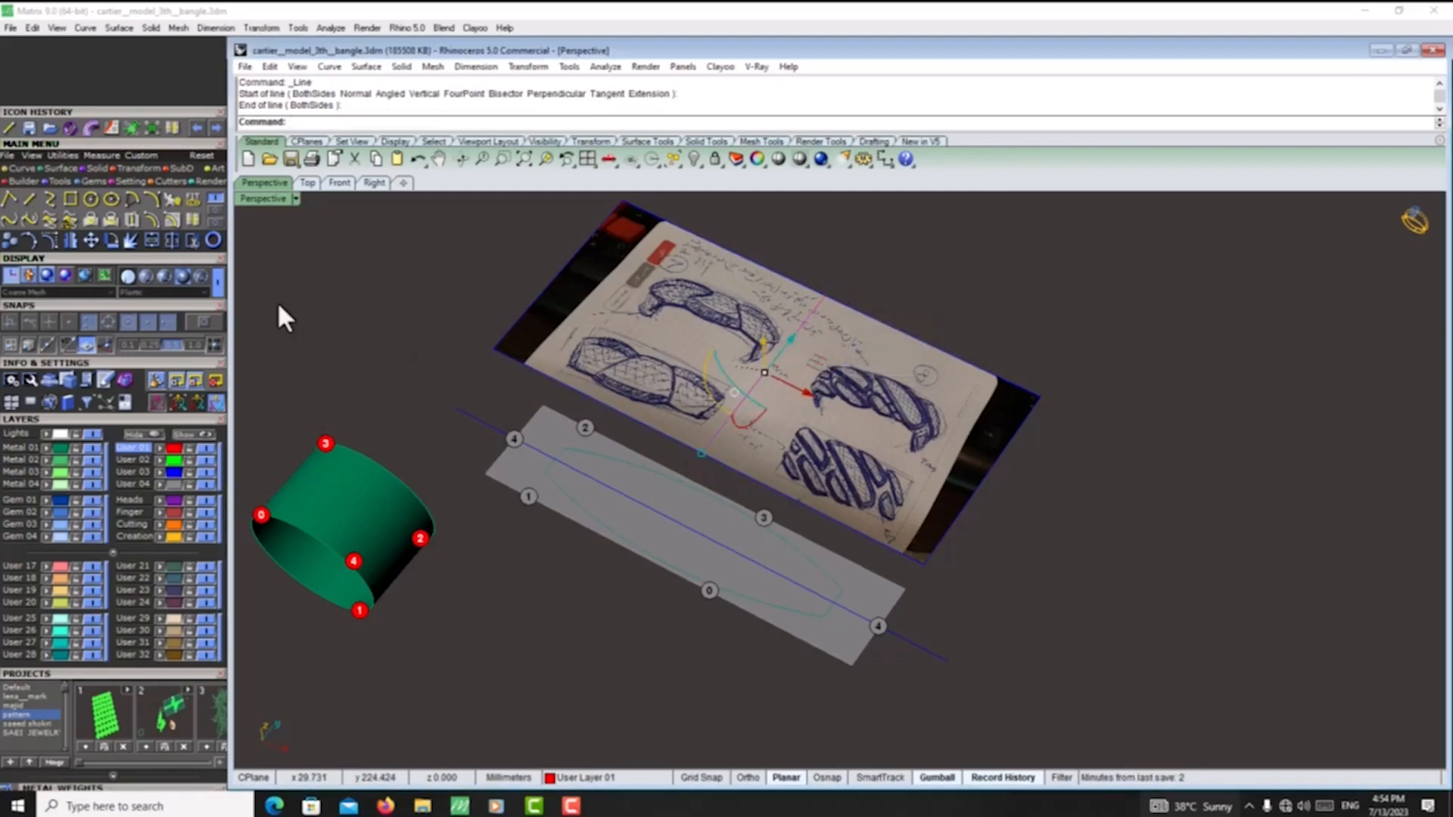
{"action": "left_click", "coordinate": [156, 240]}
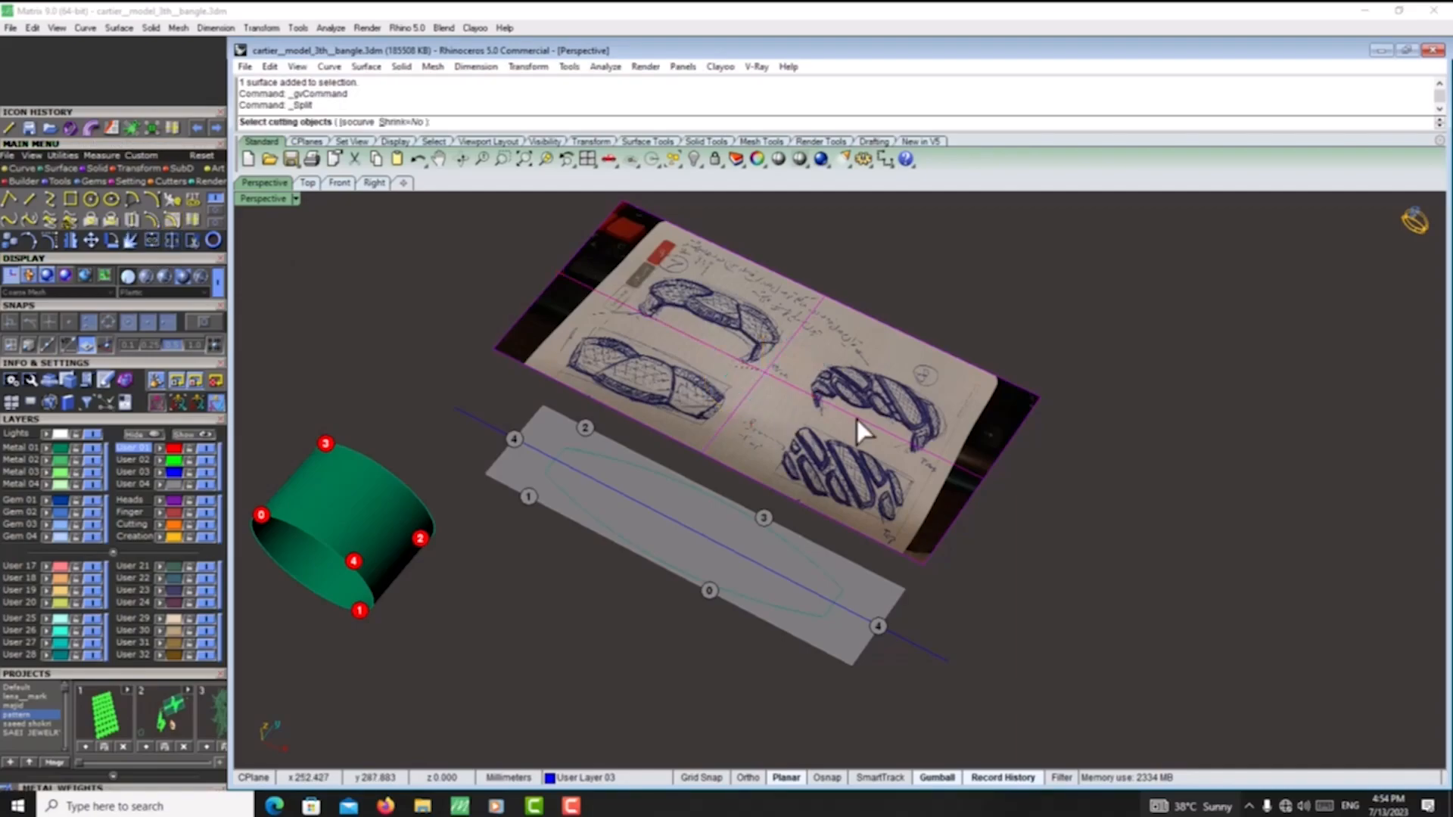
{"action": "left_click", "coordinate": [801, 336]}
{"action": "key", "text": "Return"}
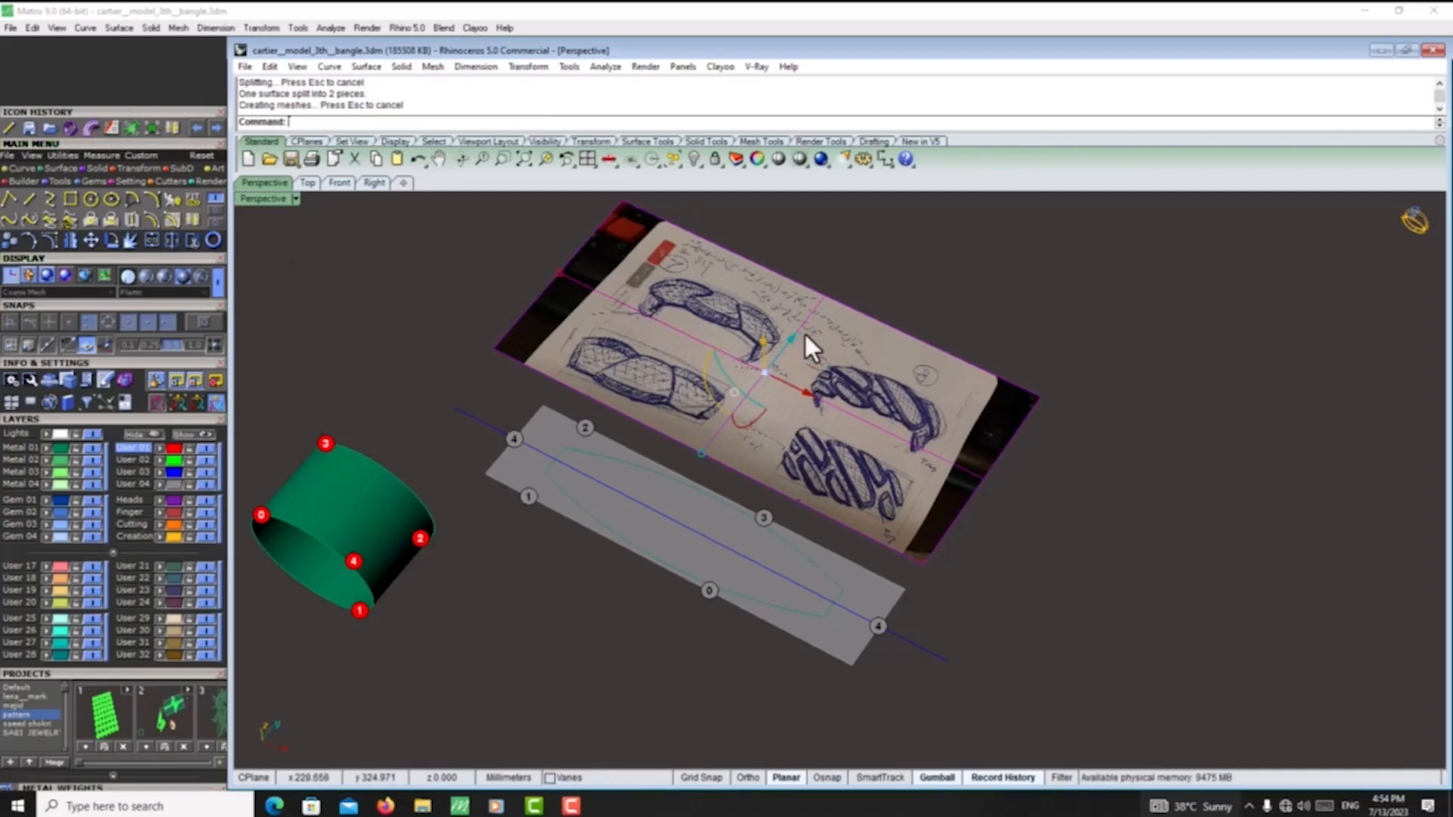
- Hide the picture half with the striped bangle sketches and move the remaining half along the flat strip
{"action": "left_click", "coordinate": [842, 330]}
{"action": "key", "text": "ctrl+h"}
{"action": "mouse_move", "coordinate": [838, 329]}
{"action": "left_mouse_down"}
{"action": "mouse_move", "coordinate": [751, 331]}
{"action": "mouse_move", "coordinate": [846, 369]}
{"action": "left_mouse_up"}
{"action": "right_click_drag", "start_coordinate": [969, 583], "coordinate": [922, 565]}
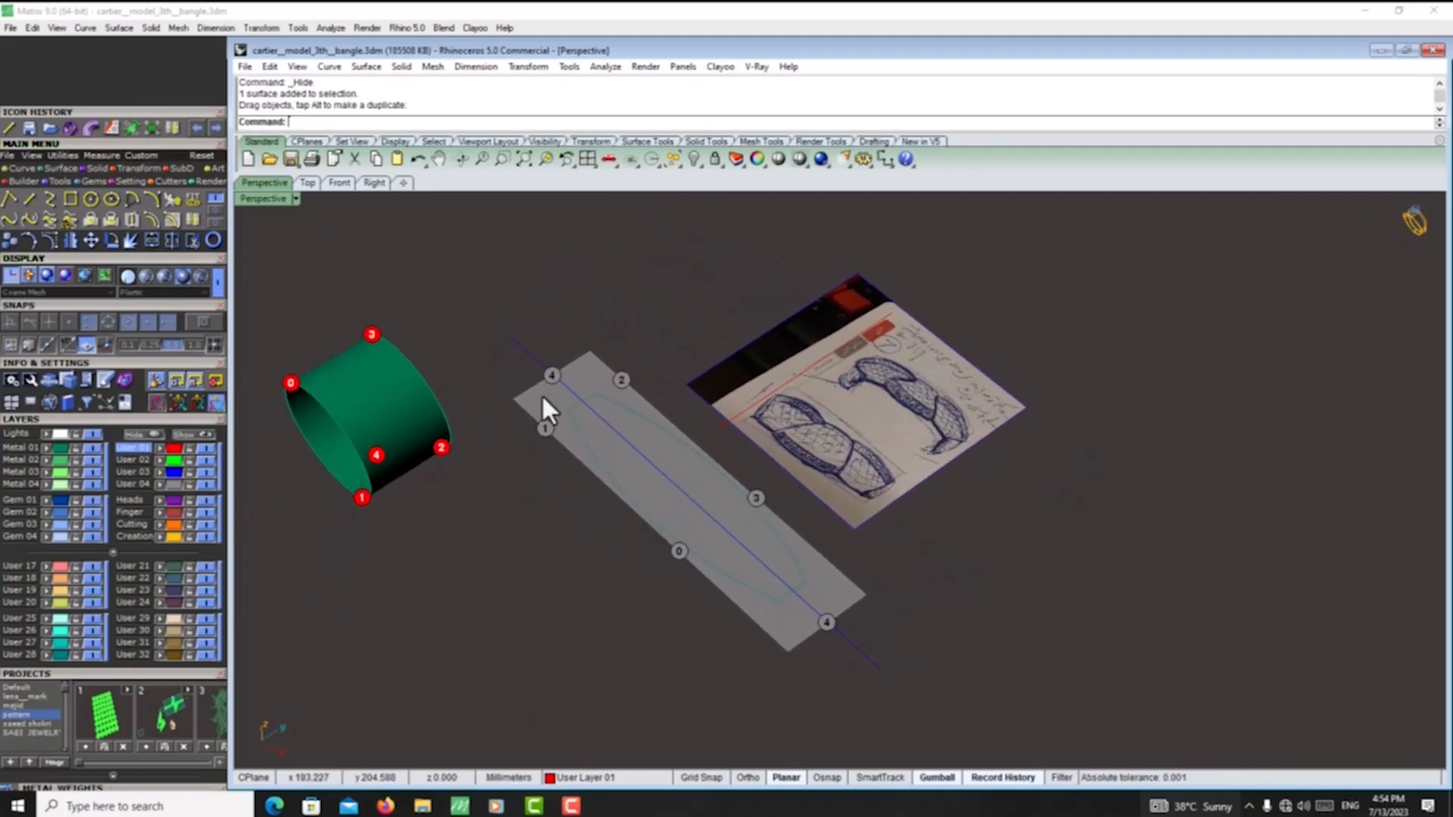
- Draw an upward-bulging arc about 35 mm wide across the flat strip, connecting the middles of the two long outline curves
{"action": "scroll", "coordinate": [727, 515], "scroll_direction": "up", "scroll_amount": 6}
{"action": "mouse_move", "coordinate": [793, 594]}
{"action": "right_mouse_down"}
{"action": "mouse_move", "coordinate": [775, 542]}
{"action": "mouse_move", "coordinate": [779, 575]}
{"action": "right_mouse_up"}
{"action": "left_click", "coordinate": [152, 203]}
{"action": "right_click_drag", "start_coordinate": [522, 539], "coordinate": [583, 579]}
{"action": "left_click", "coordinate": [614, 601]}
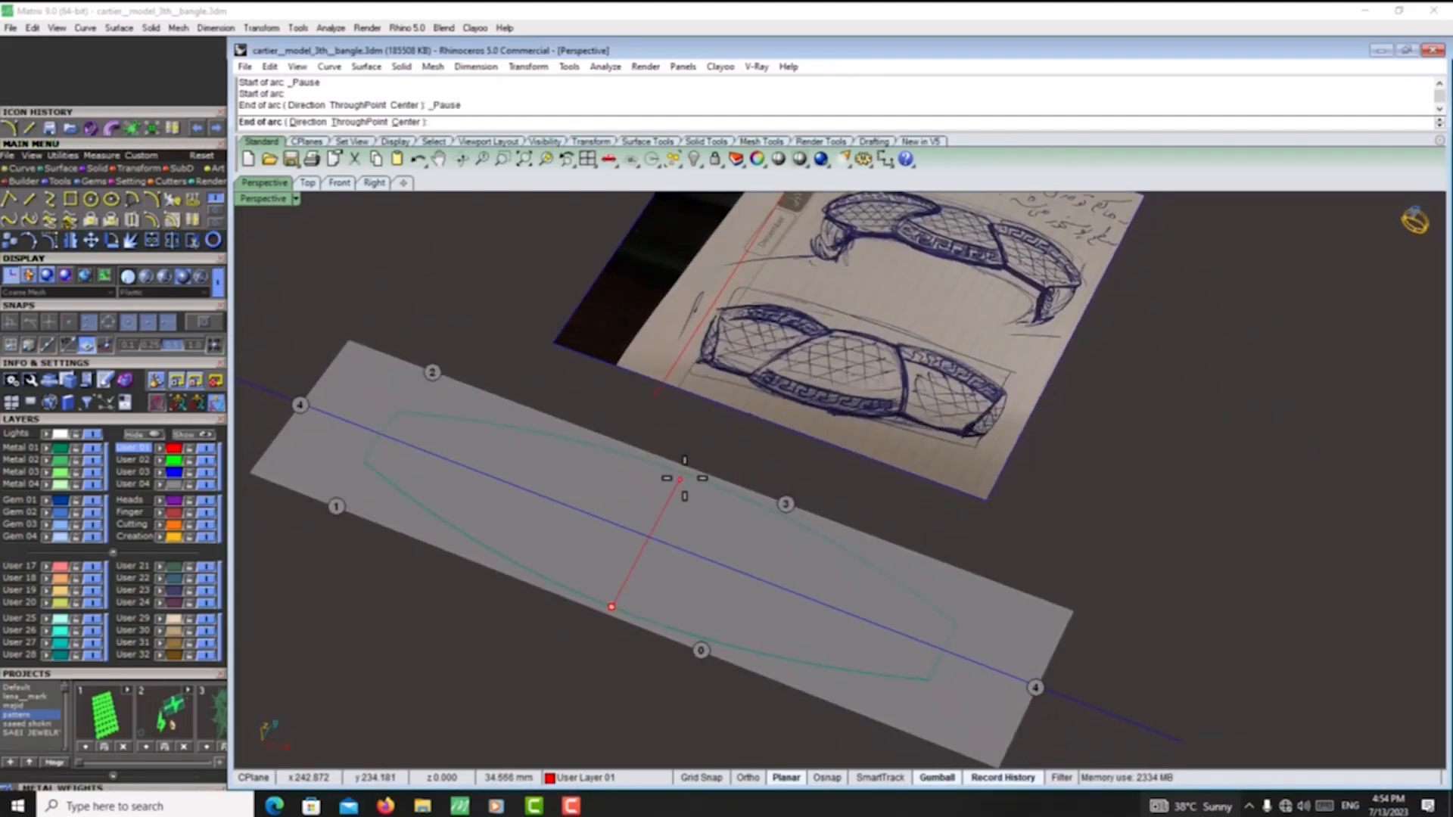
{"action": "scroll", "coordinate": [666, 486], "scroll_direction": "up", "scroll_amount": 3}
{"action": "left_click", "coordinate": [695, 473]}
{"action": "scroll", "coordinate": [698, 473], "scroll_direction": "down", "scroll_amount": 3}
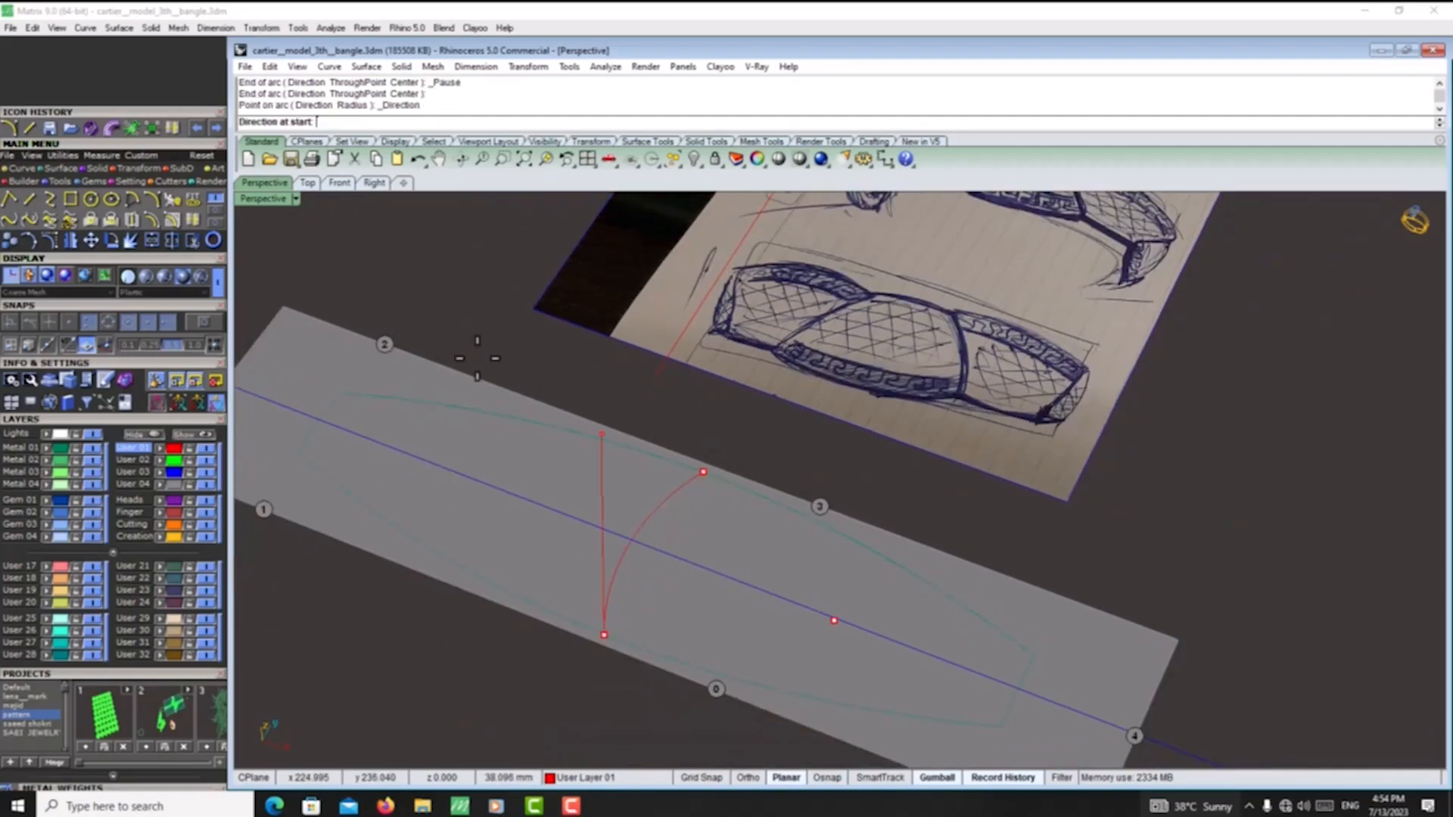
{"action": "left_click", "coordinate": [349, 183]}
{"action": "scroll", "coordinate": [621, 374], "scroll_direction": "down", "scroll_amount": 5}
{"action": "scroll", "coordinate": [580, 365], "scroll_direction": "down", "scroll_amount": 10}
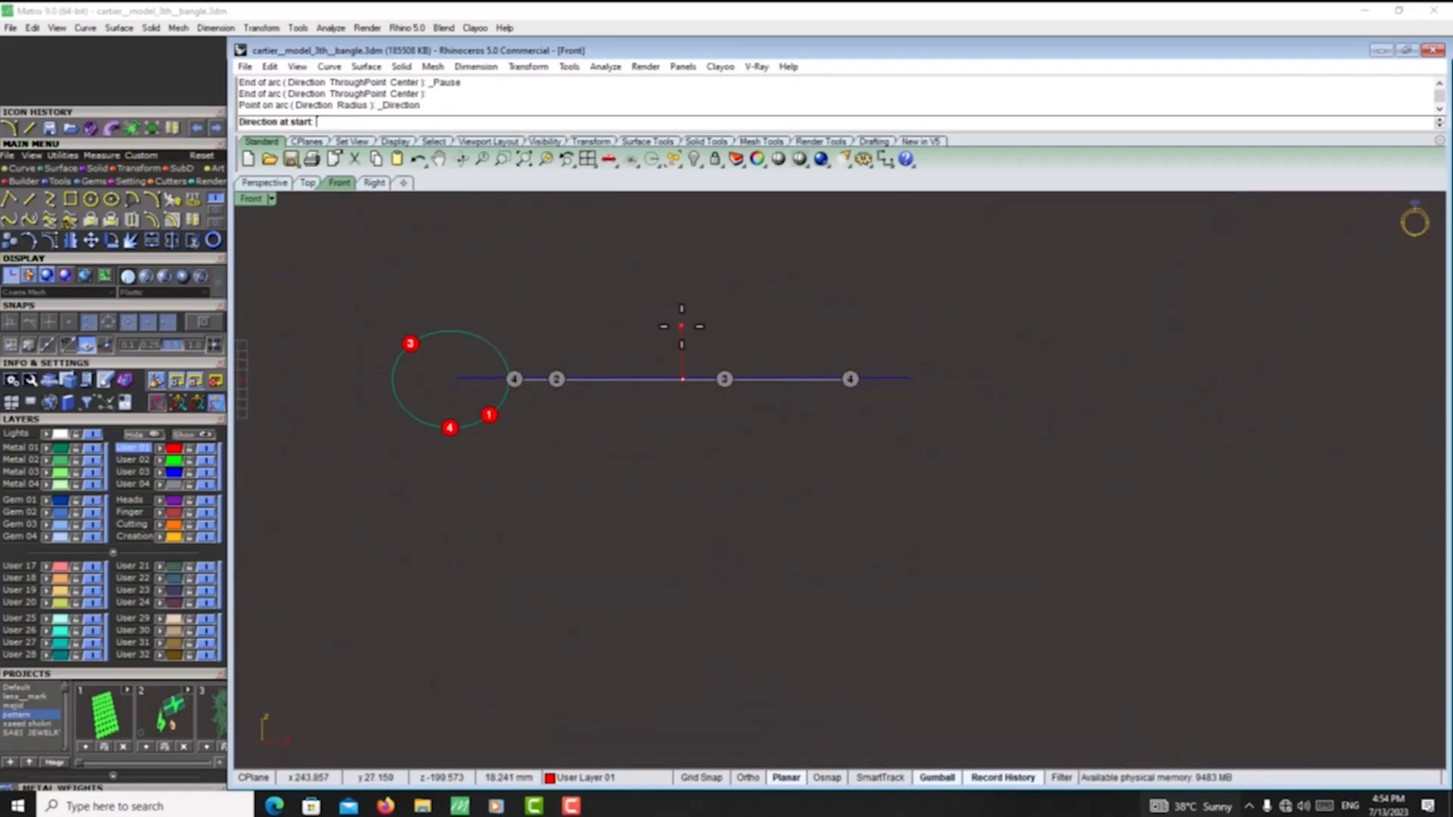
{"action": "scroll", "coordinate": [679, 338], "scroll_direction": "up", "scroll_amount": 4}
{"action": "left_click", "coordinate": [375, 184]}
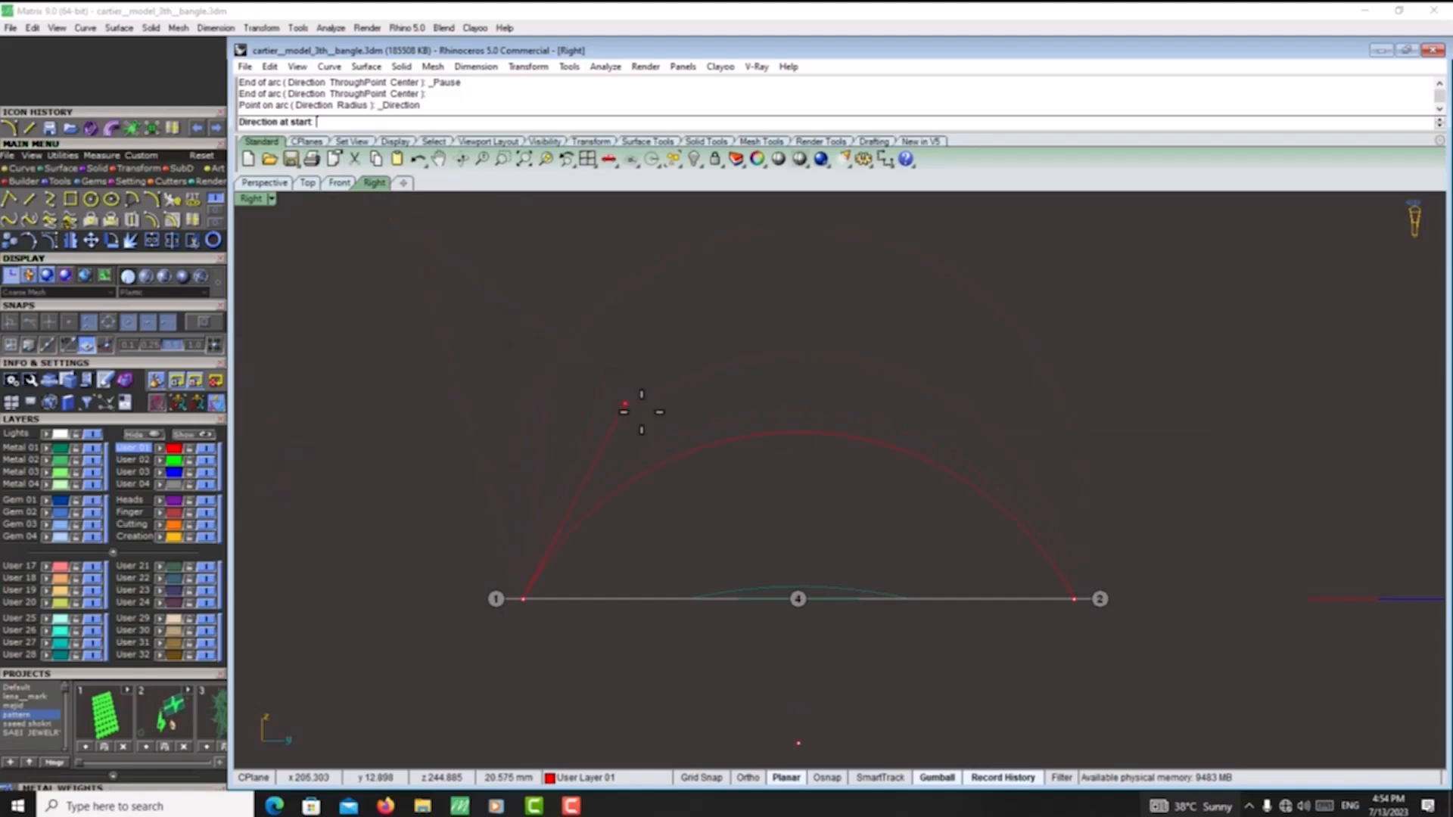
{"action": "left_click", "coordinate": [820, 418]}
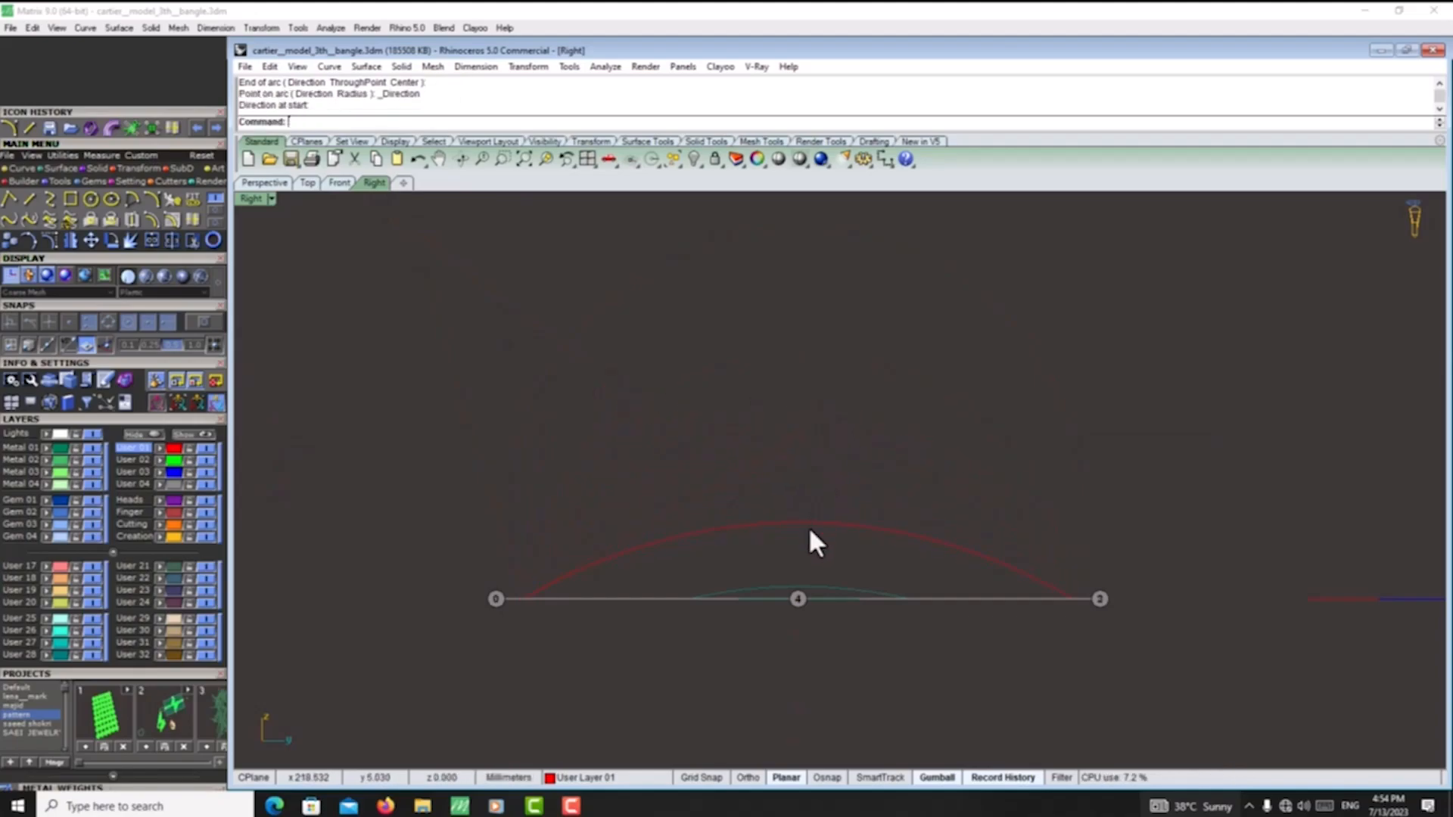
{"action": "left_click", "coordinate": [811, 527]}
- Build a network surface from the flat outline curves and the raised arc, with 0.01 tolerances and Position edge matching
{"action": "left_click", "coordinate": [255, 185]}
{"action": "scroll", "coordinate": [685, 411], "scroll_direction": "down", "scroll_amount": 8}
{"action": "scroll", "coordinate": [639, 389], "scroll_direction": "up", "scroll_amount": 6}
{"action": "left_click", "coordinate": [565, 292]}
{"action": "right_click_drag", "start_coordinate": [840, 586], "coordinate": [764, 448]}
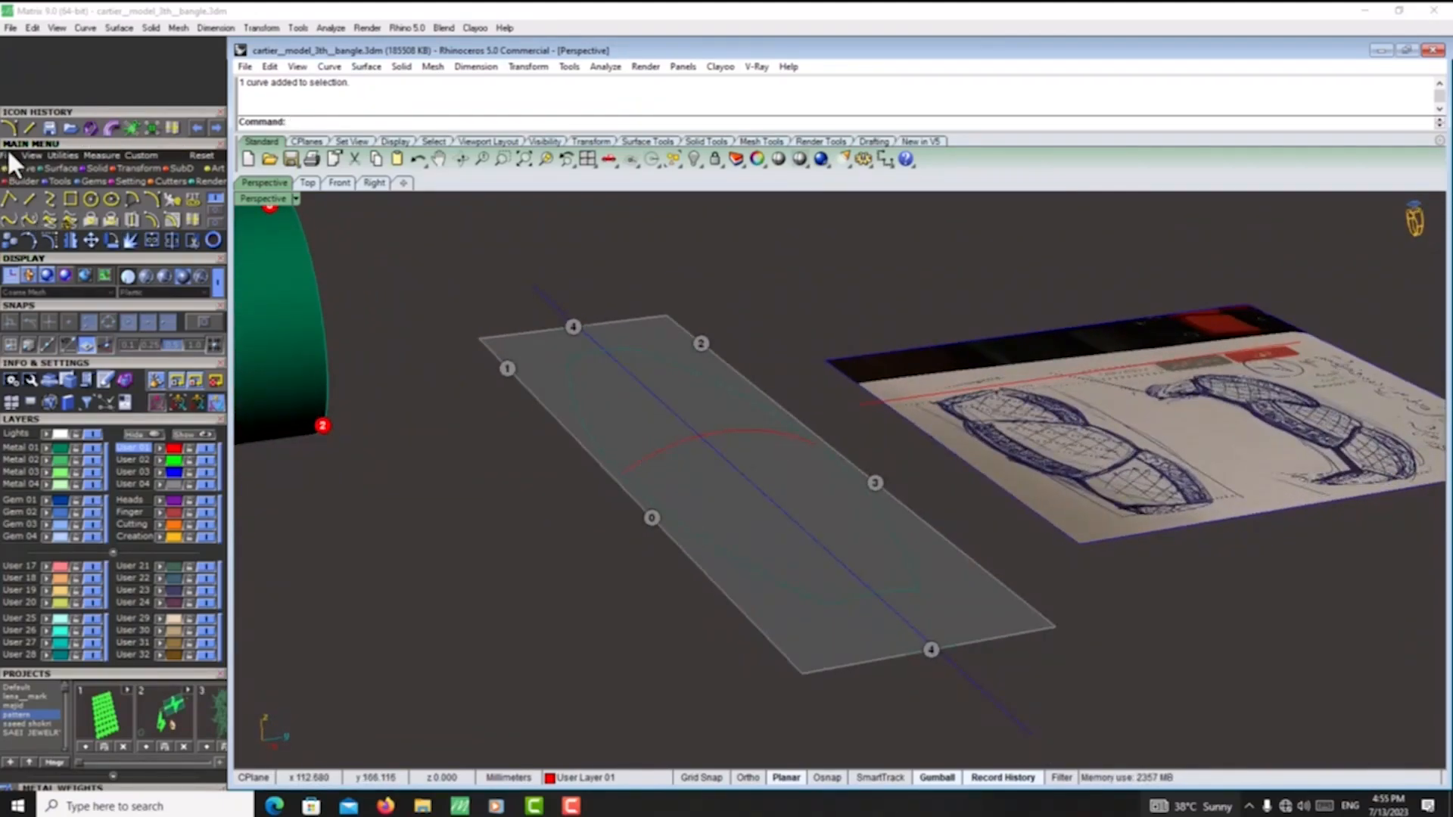
{"action": "left_click", "coordinate": [61, 169]}
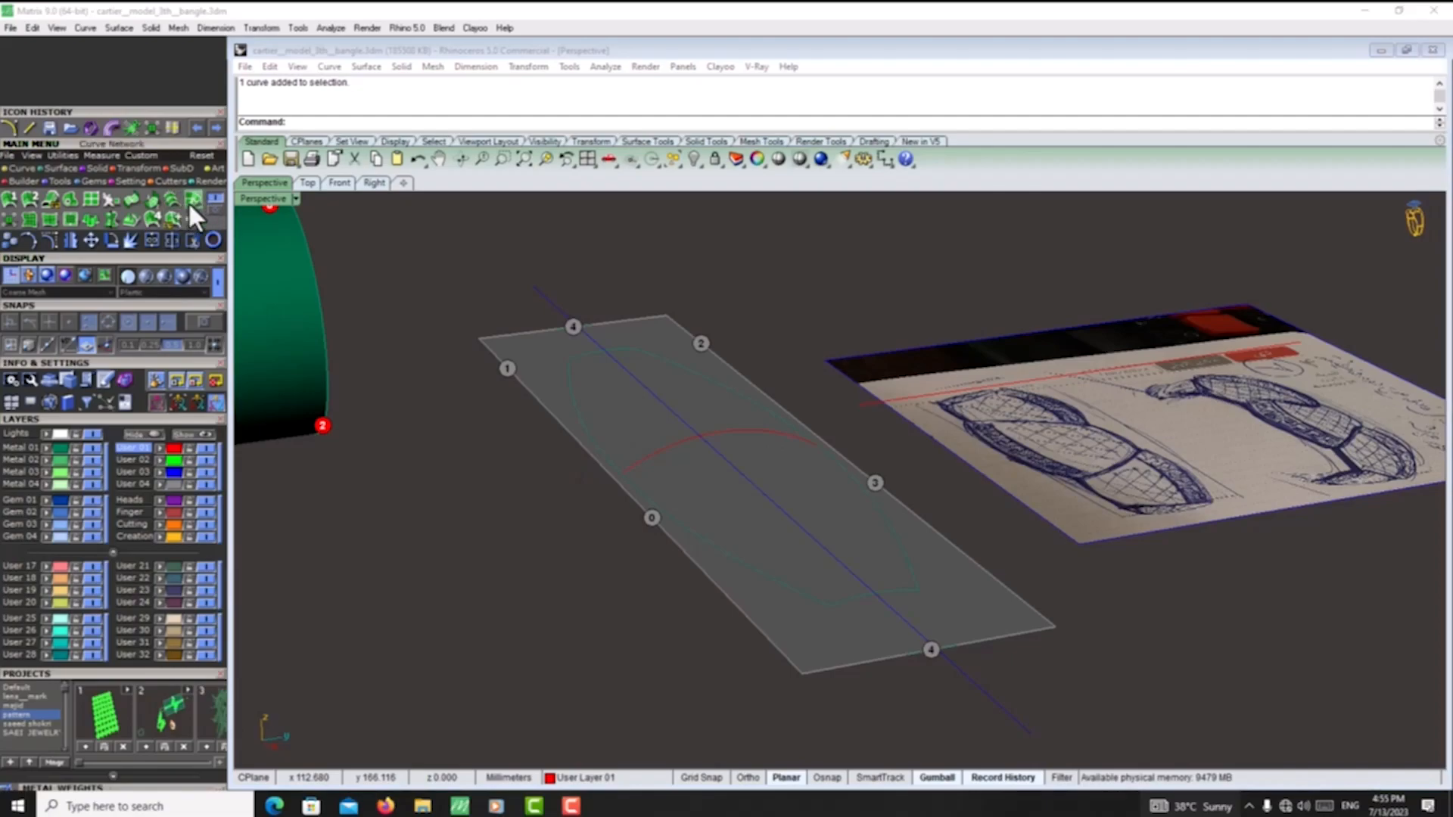
{"action": "left_click", "coordinate": [190, 201]}
{"action": "right_click_drag", "start_coordinate": [293, 339], "coordinate": [719, 560]}
{"action": "left_click", "coordinate": [741, 566]}
{"action": "left_click", "coordinate": [852, 473]}
{"action": "left_click", "coordinate": [1046, 613]}
{"action": "left_click", "coordinate": [756, 445]}
{"action": "left_click", "coordinate": [482, 357]}
{"action": "right_click_drag", "start_coordinate": [483, 357], "coordinate": [528, 378]}
{"action": "right_click", "coordinate": [526, 375]}
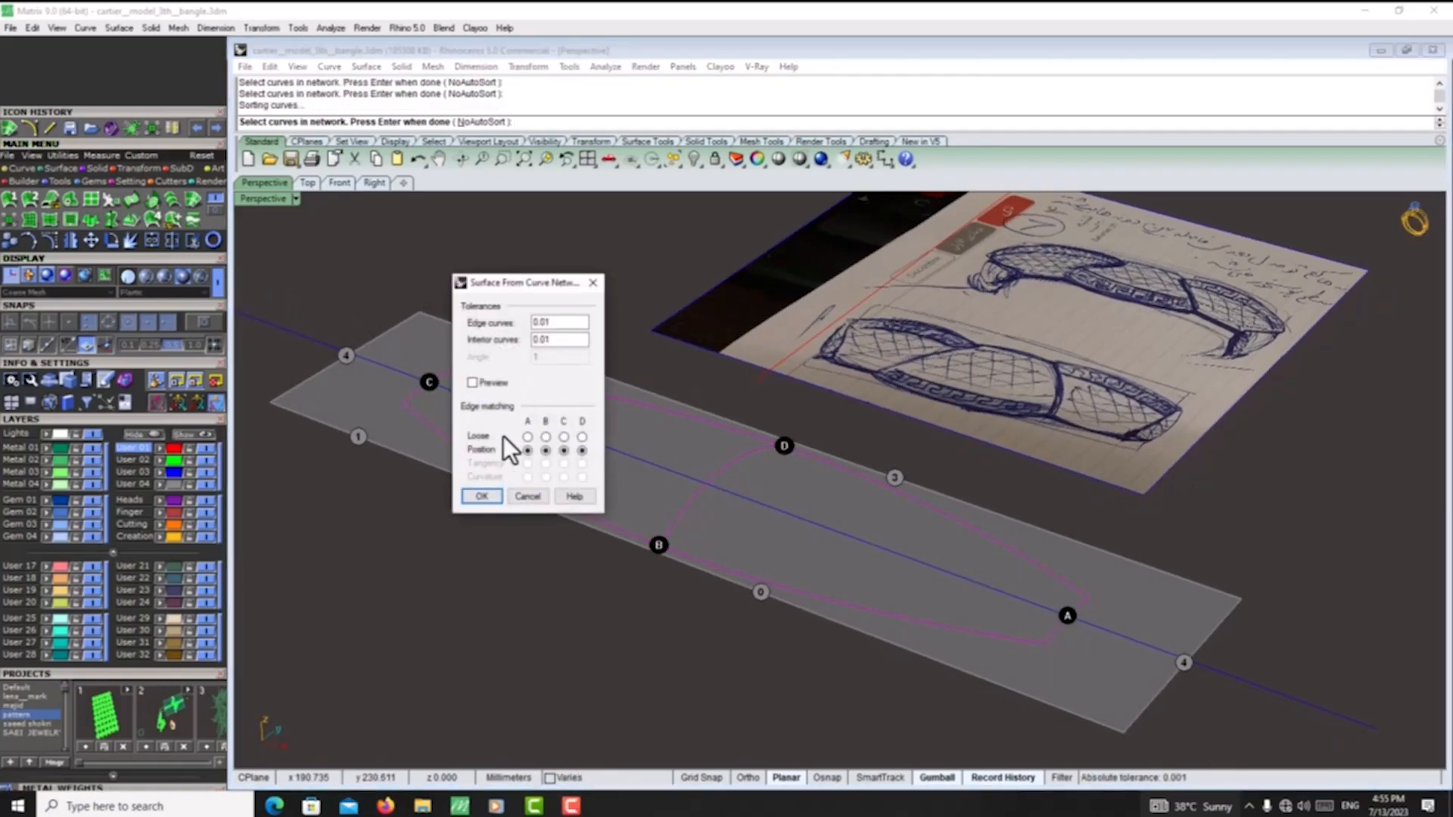
{"action": "left_click", "coordinate": [482, 497]}
- Flow a copy of the domed red surface from the flat strip onto the green cylinder, with Rigid=No
{"action": "mouse_move", "coordinate": [507, 502]}
{"action": "right_mouse_down"}
{"action": "mouse_move", "coordinate": [638, 509]}
{"action": "mouse_move", "coordinate": [578, 451]}
{"action": "mouse_move", "coordinate": [914, 490]}
{"action": "mouse_move", "coordinate": [739, 606]}
{"action": "mouse_move", "coordinate": [681, 522]}
{"action": "right_mouse_up"}
{"action": "left_click", "coordinate": [679, 521]}
{"action": "mouse_move", "coordinate": [782, 575]}
{"action": "right_mouse_down"}
{"action": "mouse_move", "coordinate": [659, 509]}
{"action": "mouse_move", "coordinate": [811, 580]}
{"action": "mouse_move", "coordinate": [973, 410]}
{"action": "mouse_move", "coordinate": [811, 509]}
{"action": "mouse_move", "coordinate": [1088, 421]}
{"action": "right_mouse_up"}
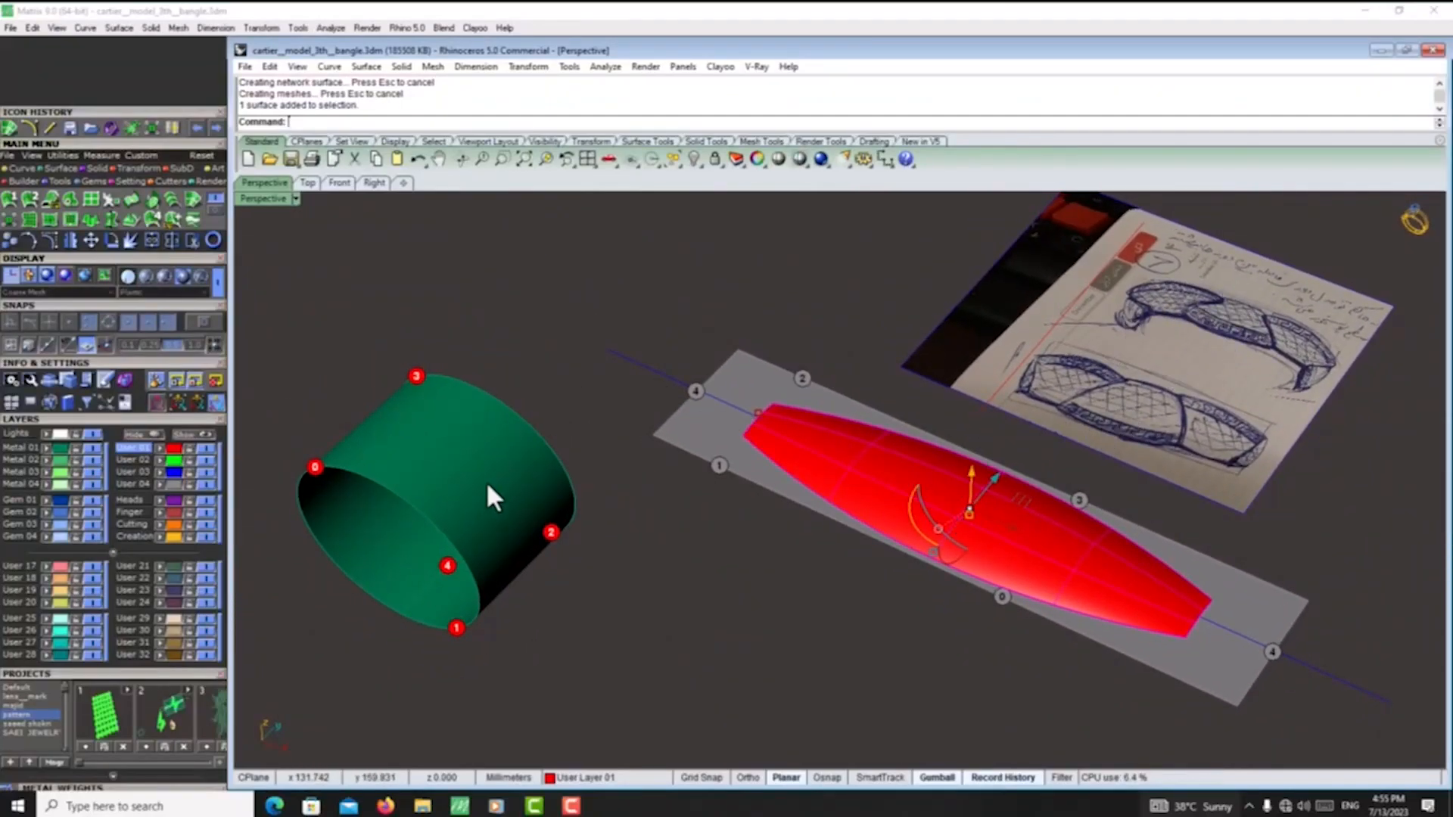
{"action": "left_click", "coordinate": [112, 168]}
{"action": "left_click", "coordinate": [132, 199]}
{"action": "left_click", "coordinate": [749, 378]}
{"action": "right_click_drag", "start_coordinate": [750, 372], "coordinate": [583, 524]}
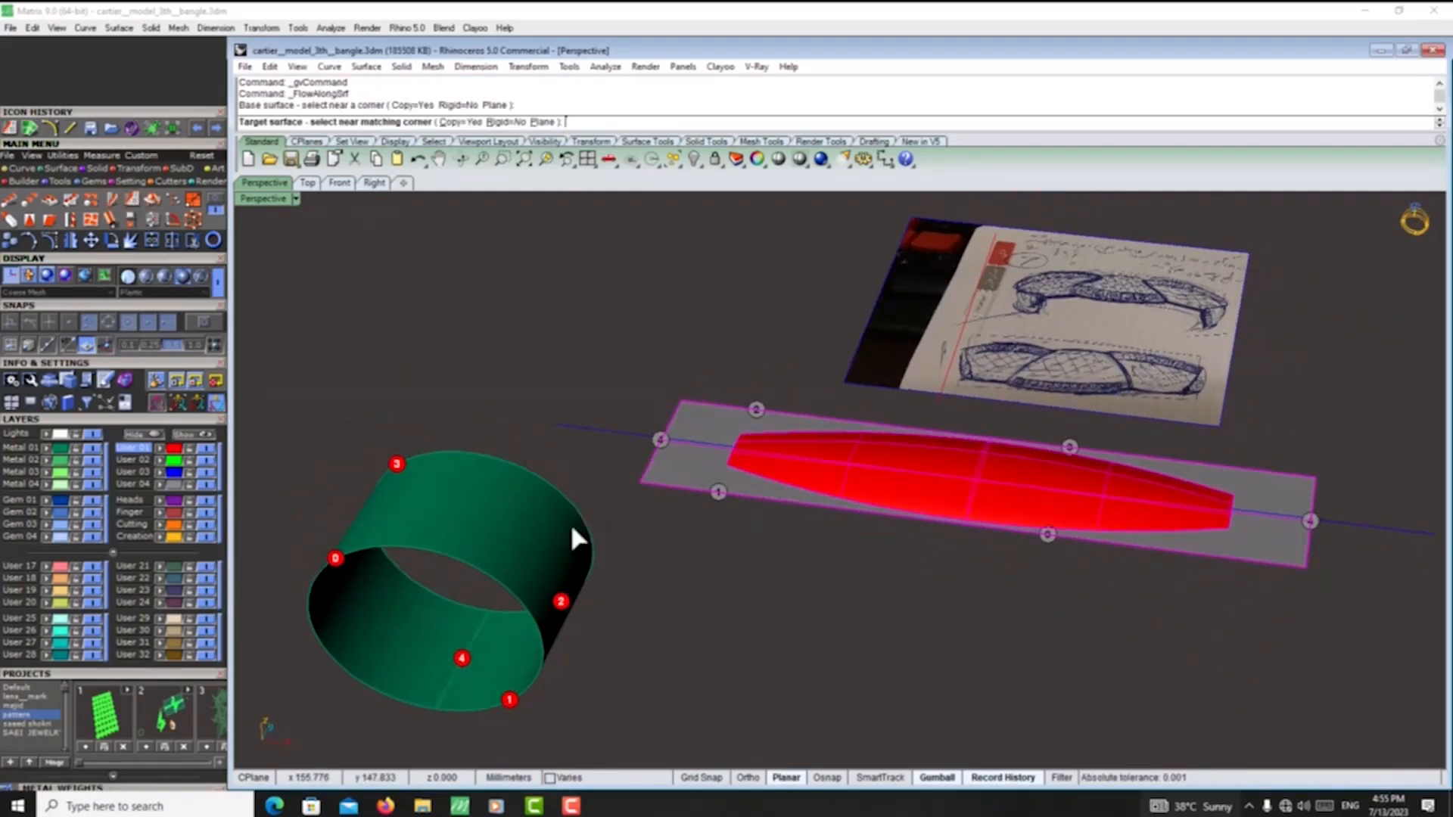
{"action": "left_click", "coordinate": [458, 619]}
{"action": "scroll", "coordinate": [873, 606], "scroll_direction": "down", "scroll_amount": 5}
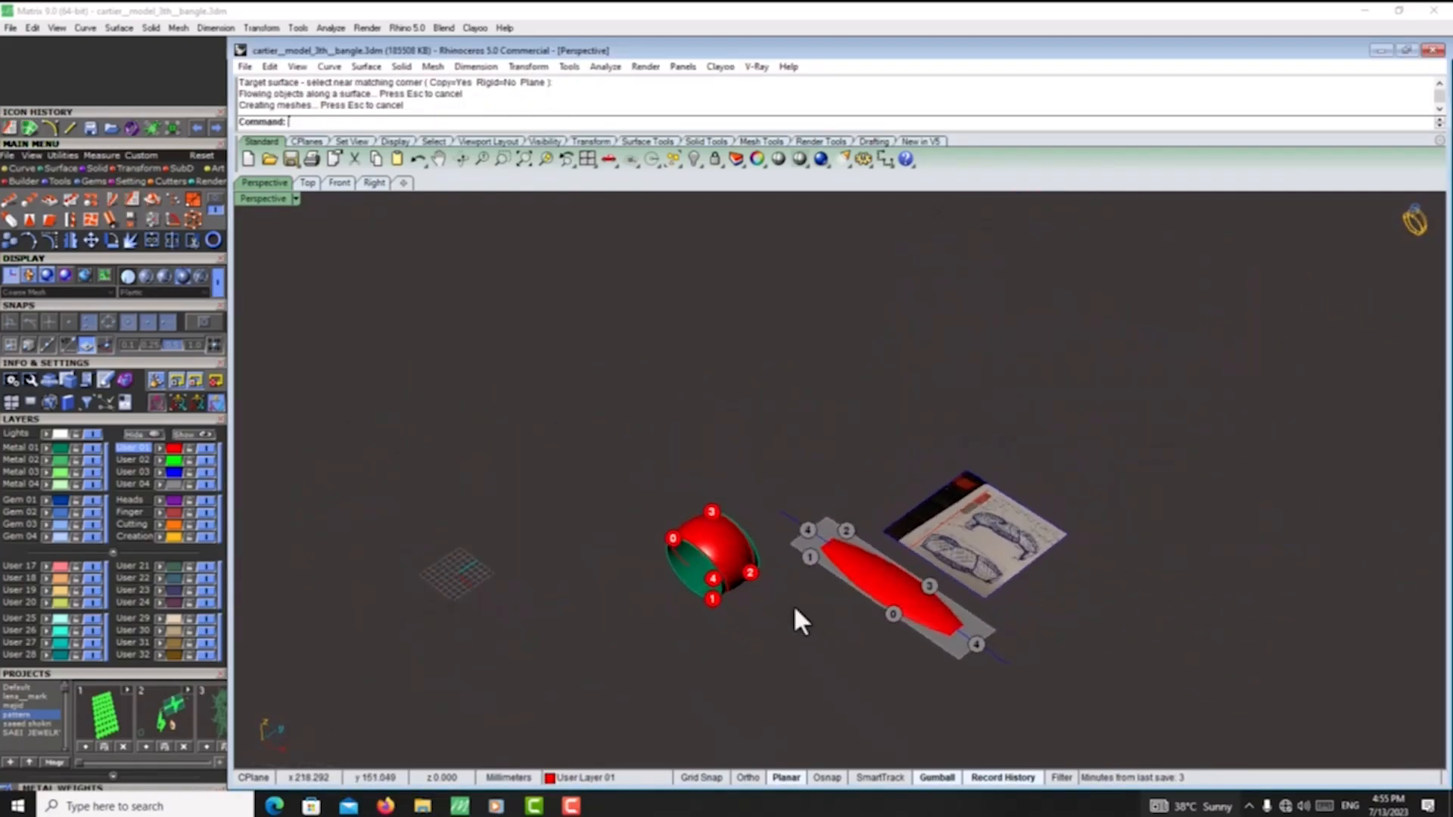
- Delete the flowed red surface copy from the bangle cylinder
{"action": "scroll", "coordinate": [802, 613], "scroll_direction": "up", "scroll_amount": 8}
{"action": "mouse_move", "coordinate": [704, 594]}
{"action": "right_mouse_down"}
{"action": "mouse_move", "coordinate": [691, 464]}
{"action": "mouse_move", "coordinate": [1003, 485]}
{"action": "mouse_move", "coordinate": [782, 620]}
{"action": "mouse_move", "coordinate": [746, 626]}
{"action": "mouse_move", "coordinate": [693, 525]}
{"action": "mouse_move", "coordinate": [587, 479]}
{"action": "right_mouse_up"}
{"action": "left_click", "coordinate": [693, 519]}
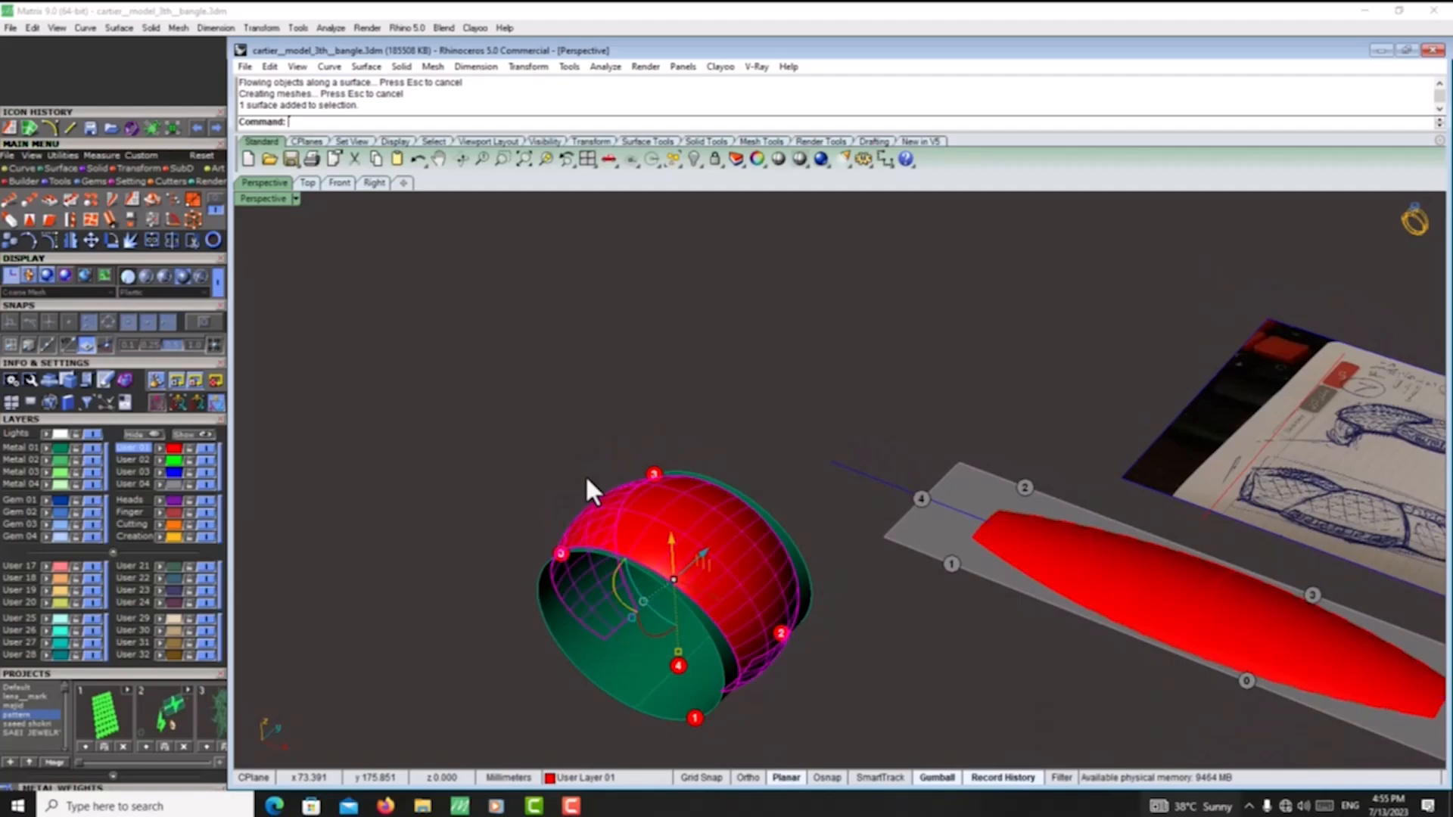
{"action": "key", "text": "Delete"}
{"action": "left_click", "coordinate": [657, 473]}
{"action": "right_click_drag", "start_coordinate": [660, 461], "coordinate": [848, 583]}
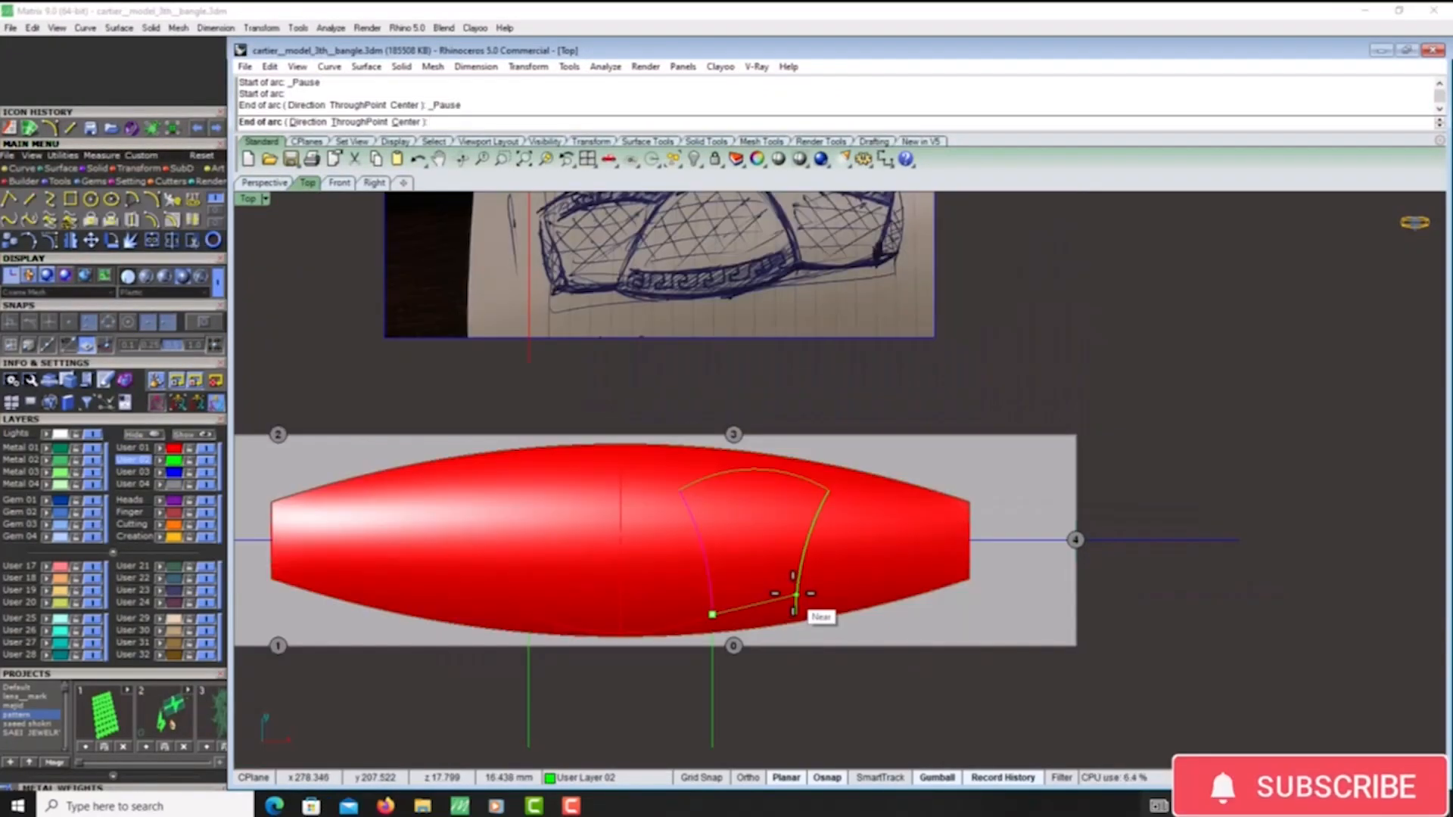
- Draw a downward-bulging arc about 18 mm wide from near the lower end of the panel's right-hand curve toward the strip's narrow end
{"action": "scroll", "coordinate": [795, 594], "scroll_direction": "up", "scroll_amount": 1}
{"action": "right_click", "coordinate": [794, 593]}
{"action": "right_click", "coordinate": [793, 594]}
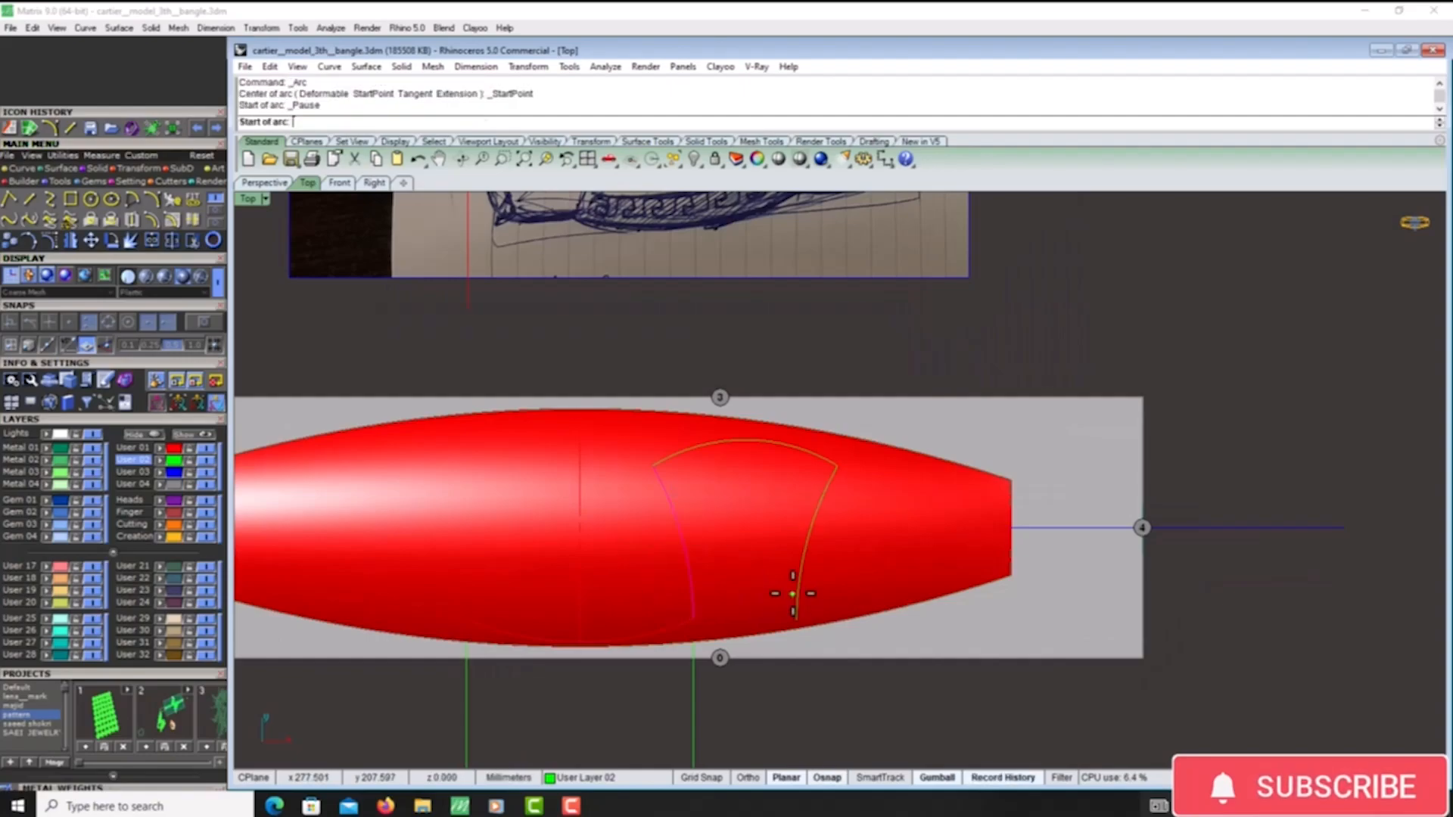
{"action": "left_click", "coordinate": [798, 595]}
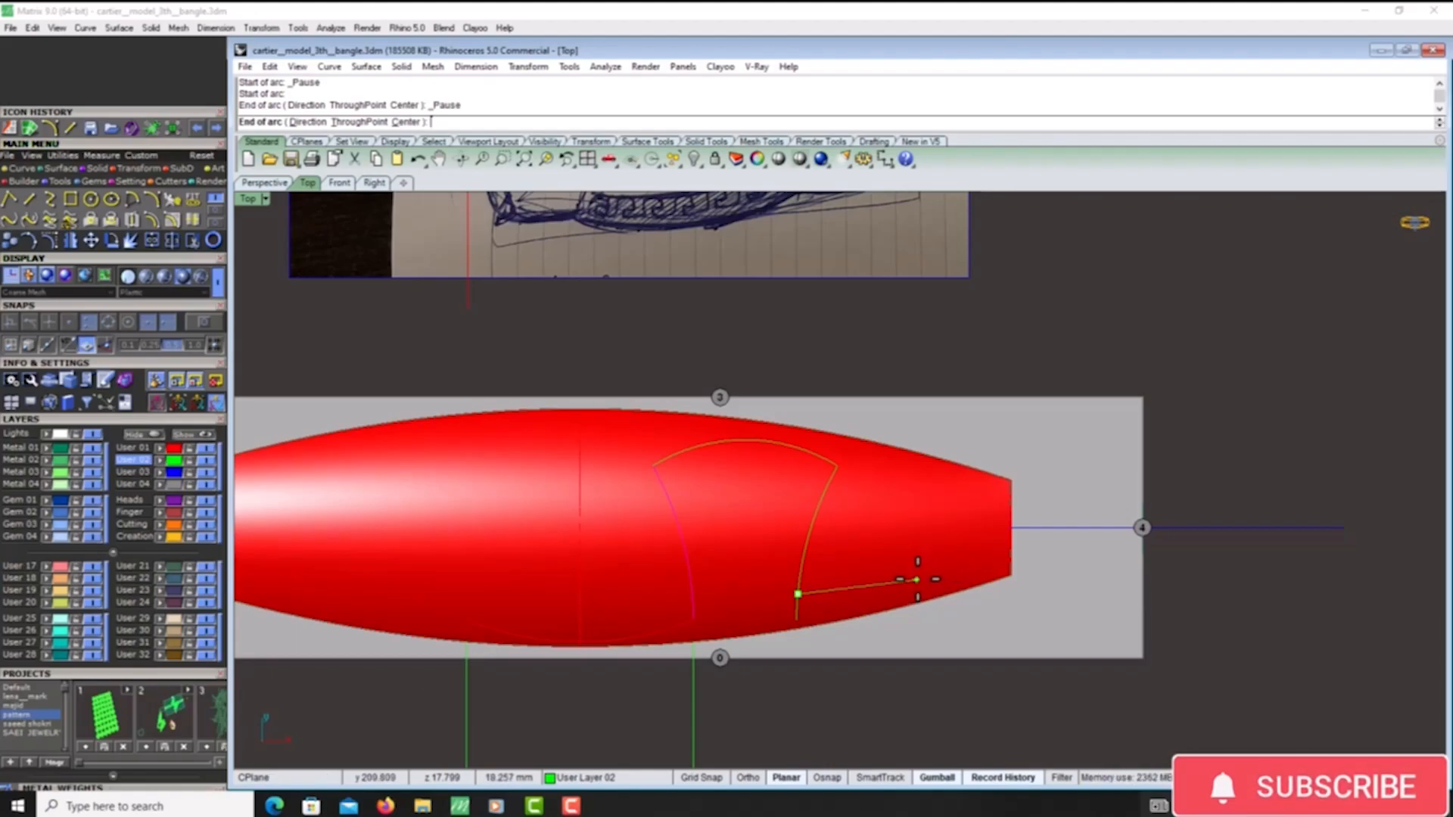
{"action": "left_click", "coordinate": [920, 579]}
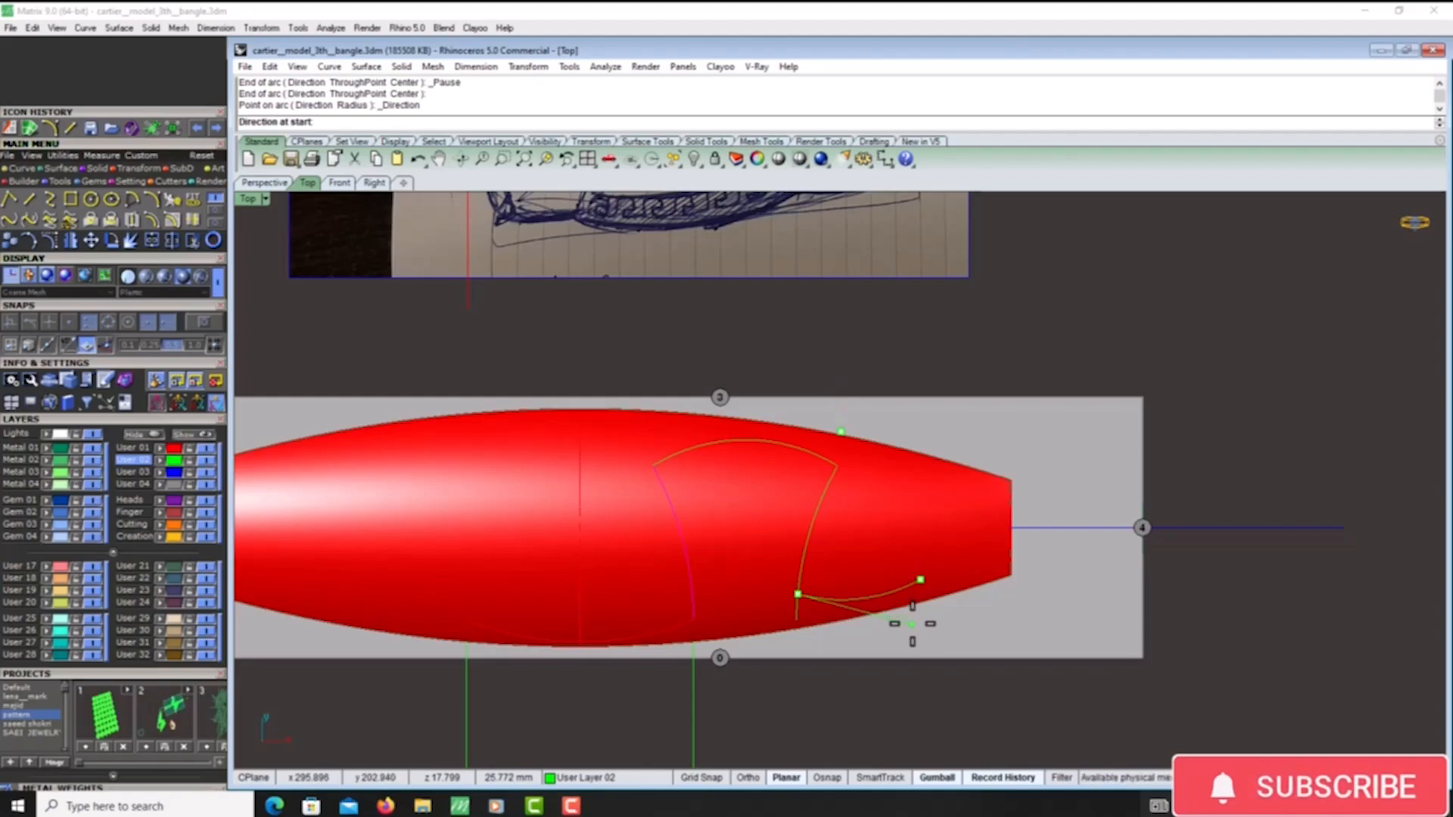
{"action": "left_click", "coordinate": [916, 640]}
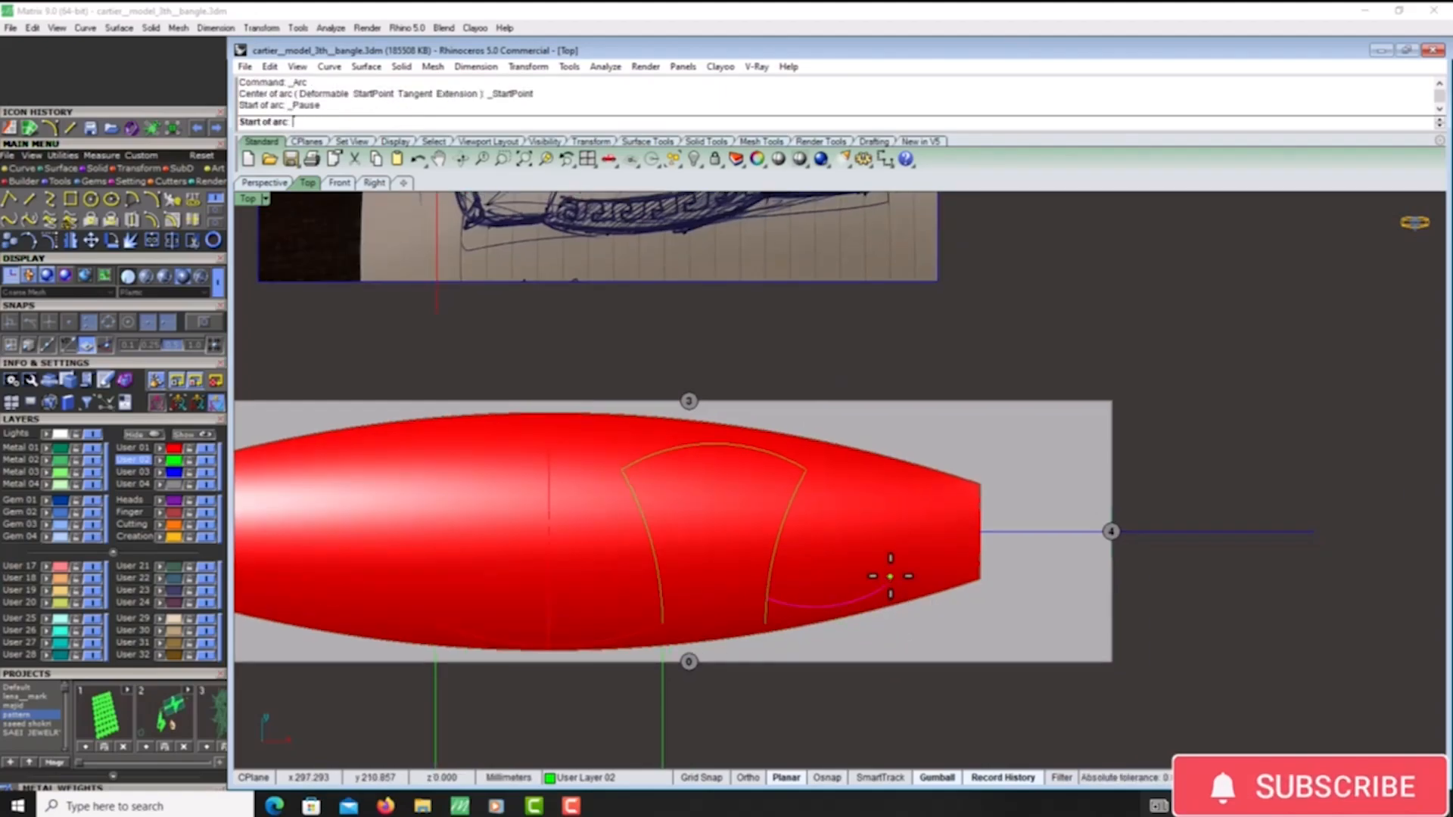
{"action": "left_click", "coordinate": [891, 580], "text": "alt"}
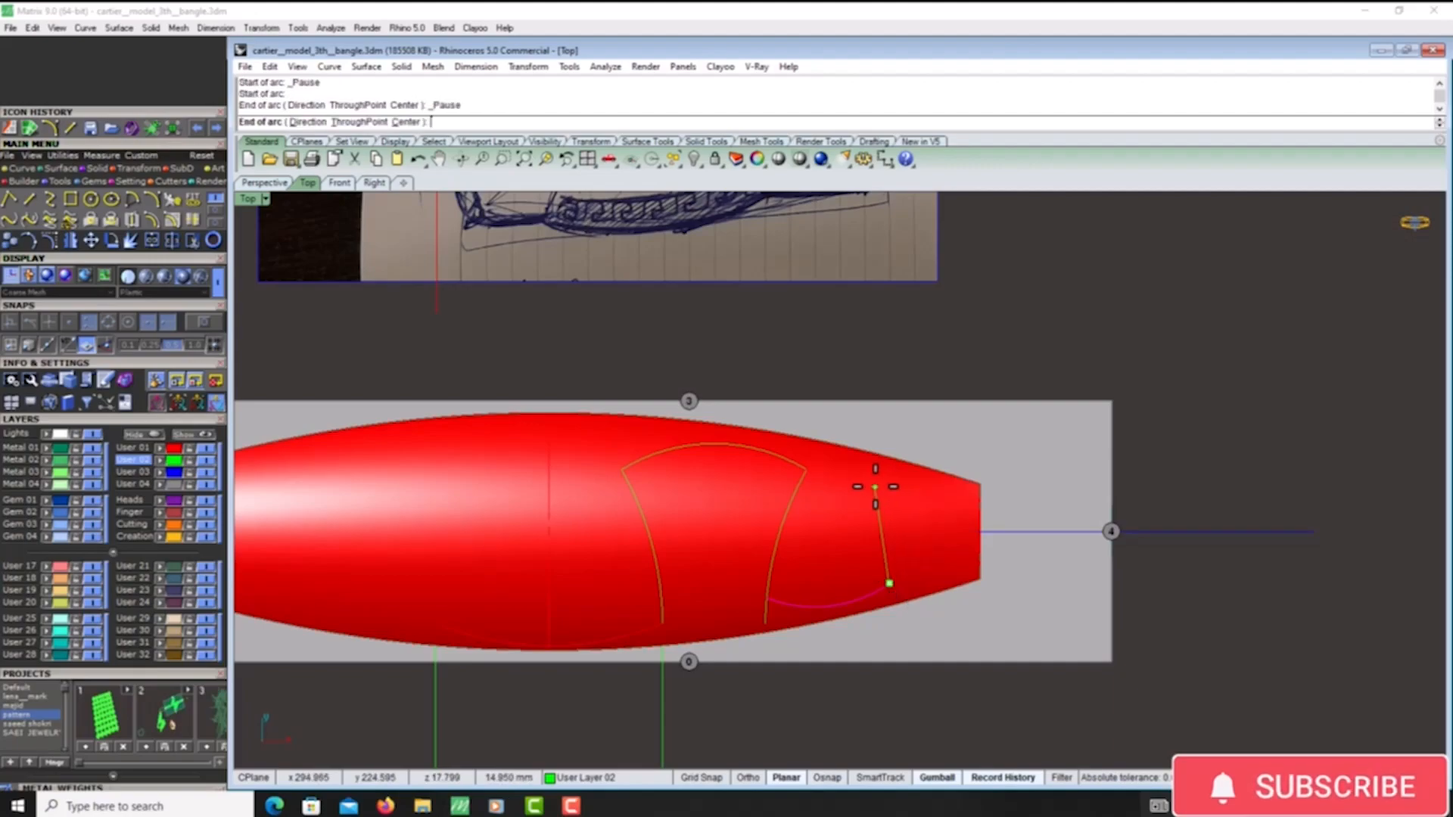
{"action": "key", "text": "Escape"}
- Mirror a copy of the panel's right-hand side curve across a vertical axis through the middle of the small lower arc
{"action": "left_click", "coordinate": [792, 501]}
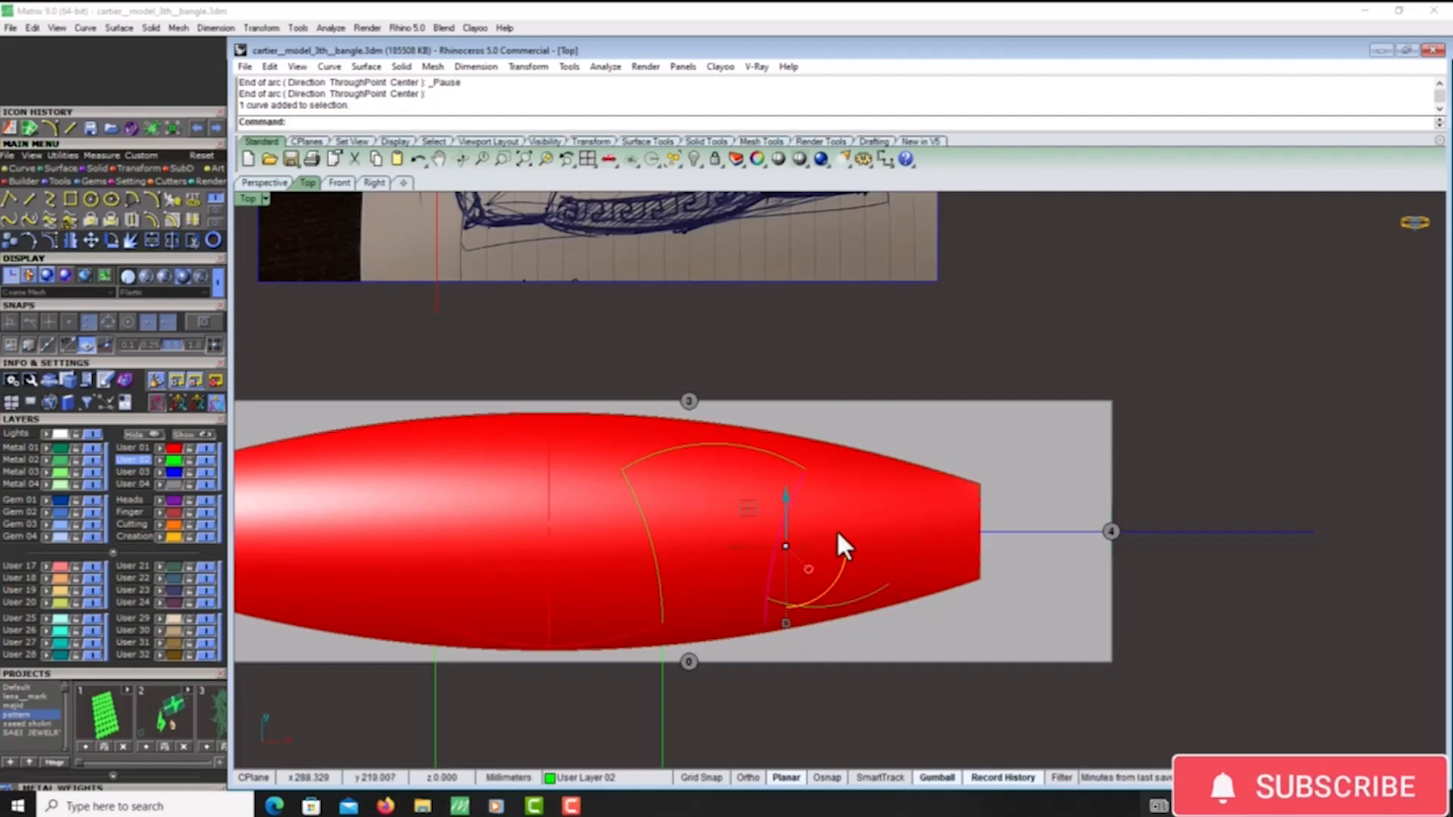
{"action": "left_click", "coordinate": [72, 240]}
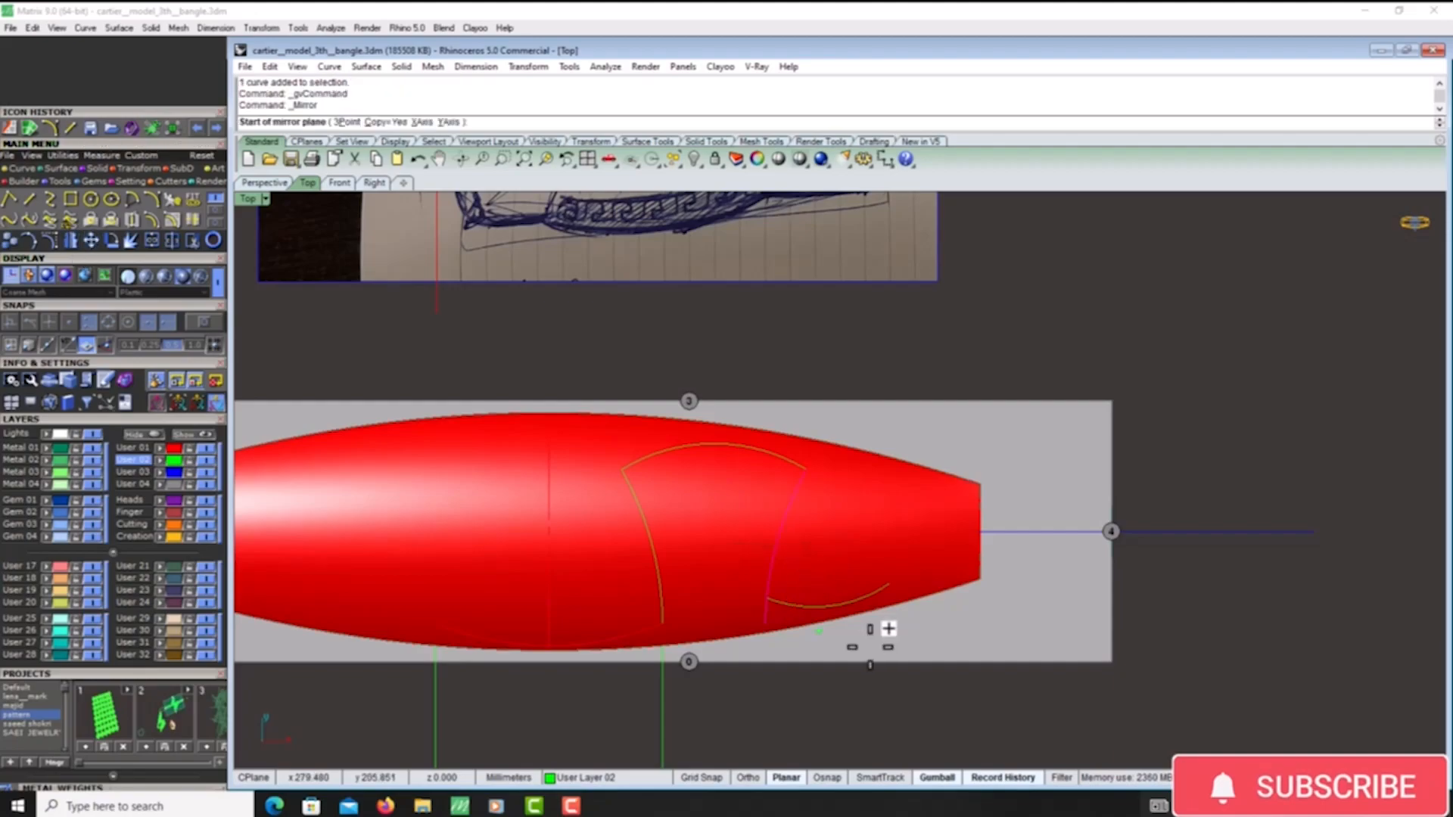
{"action": "left_click", "coordinate": [830, 605]}
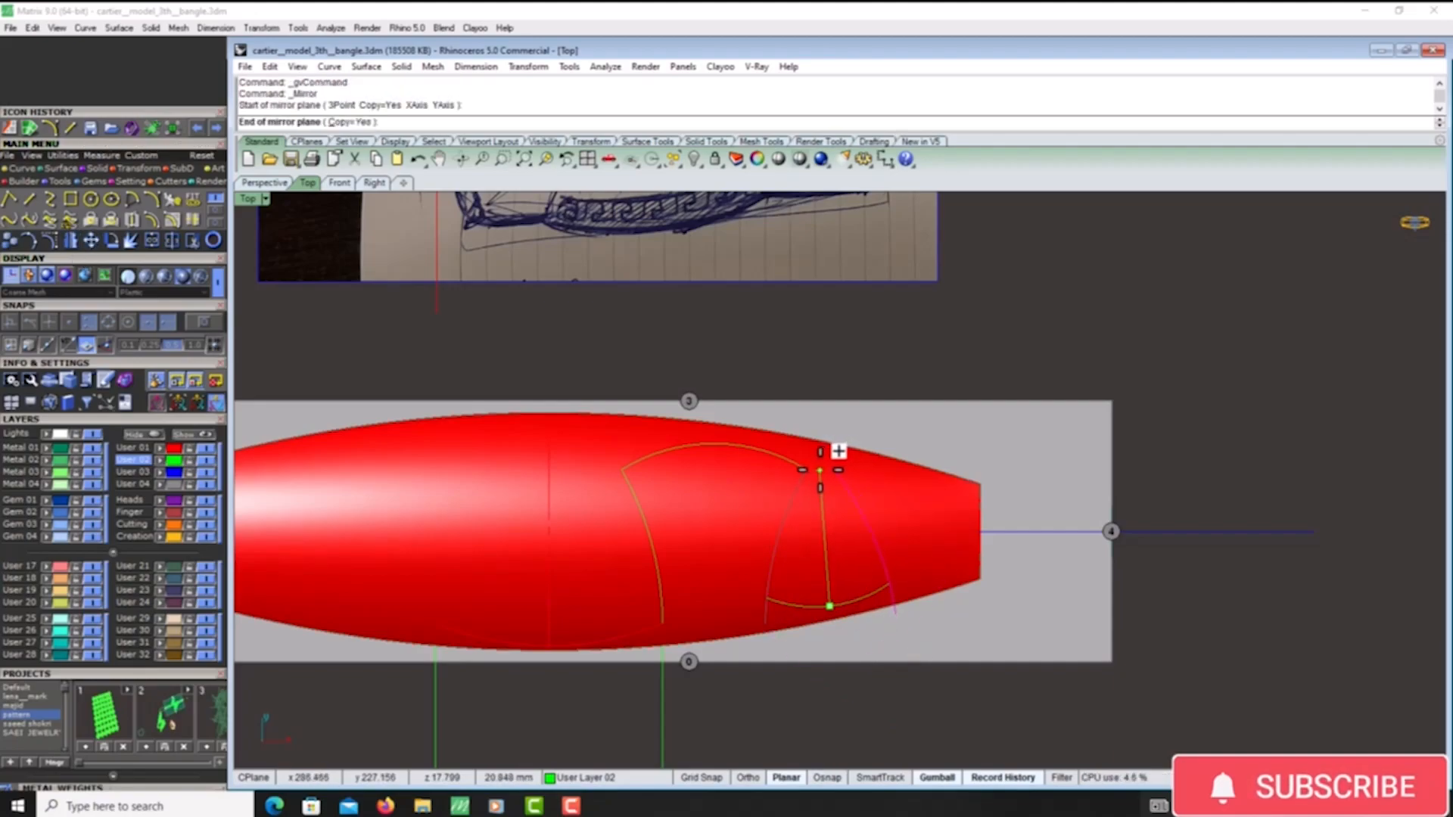
{"action": "key", "text": "F8"}
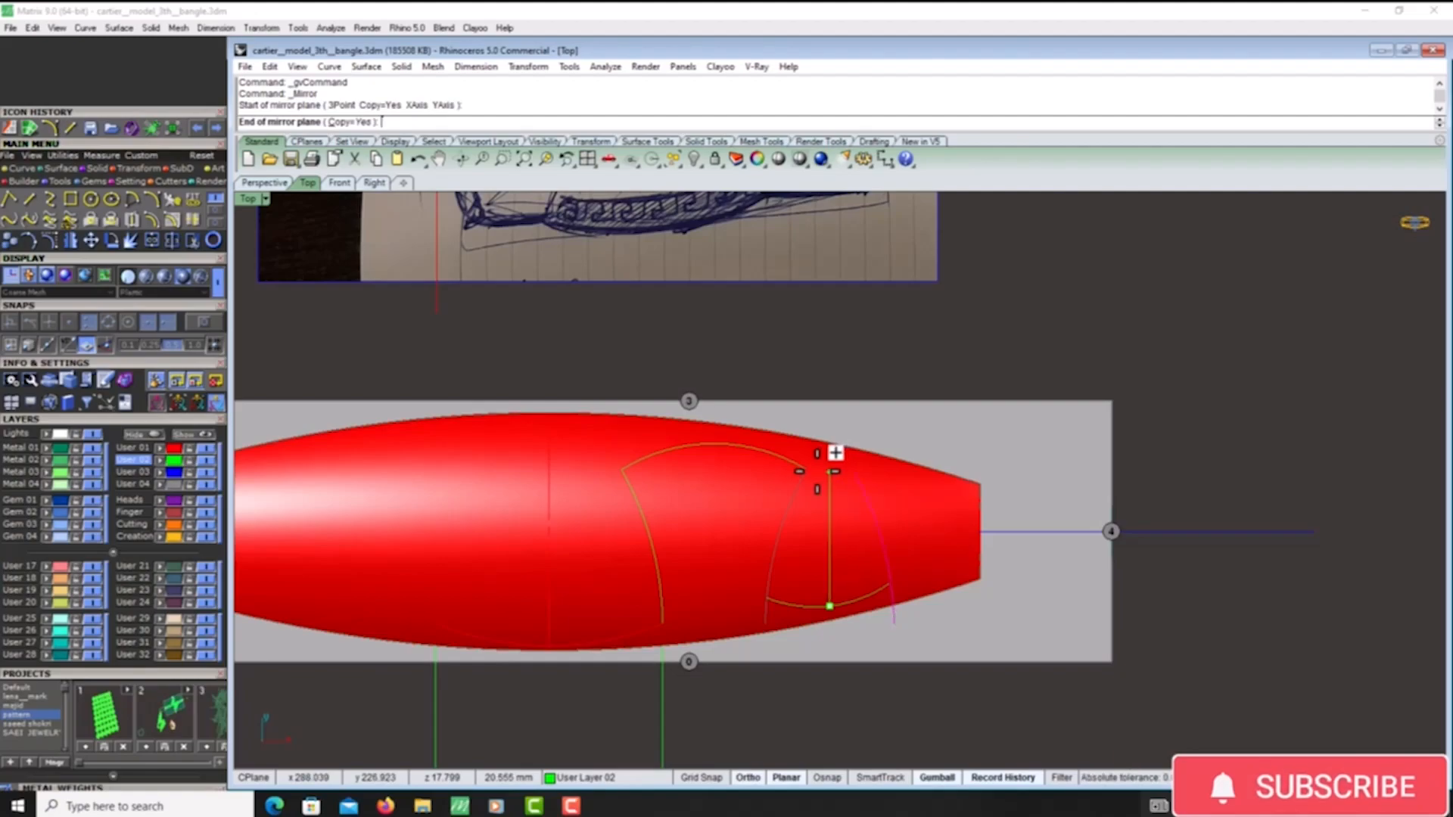
{"action": "left_click", "coordinate": [815, 471]}
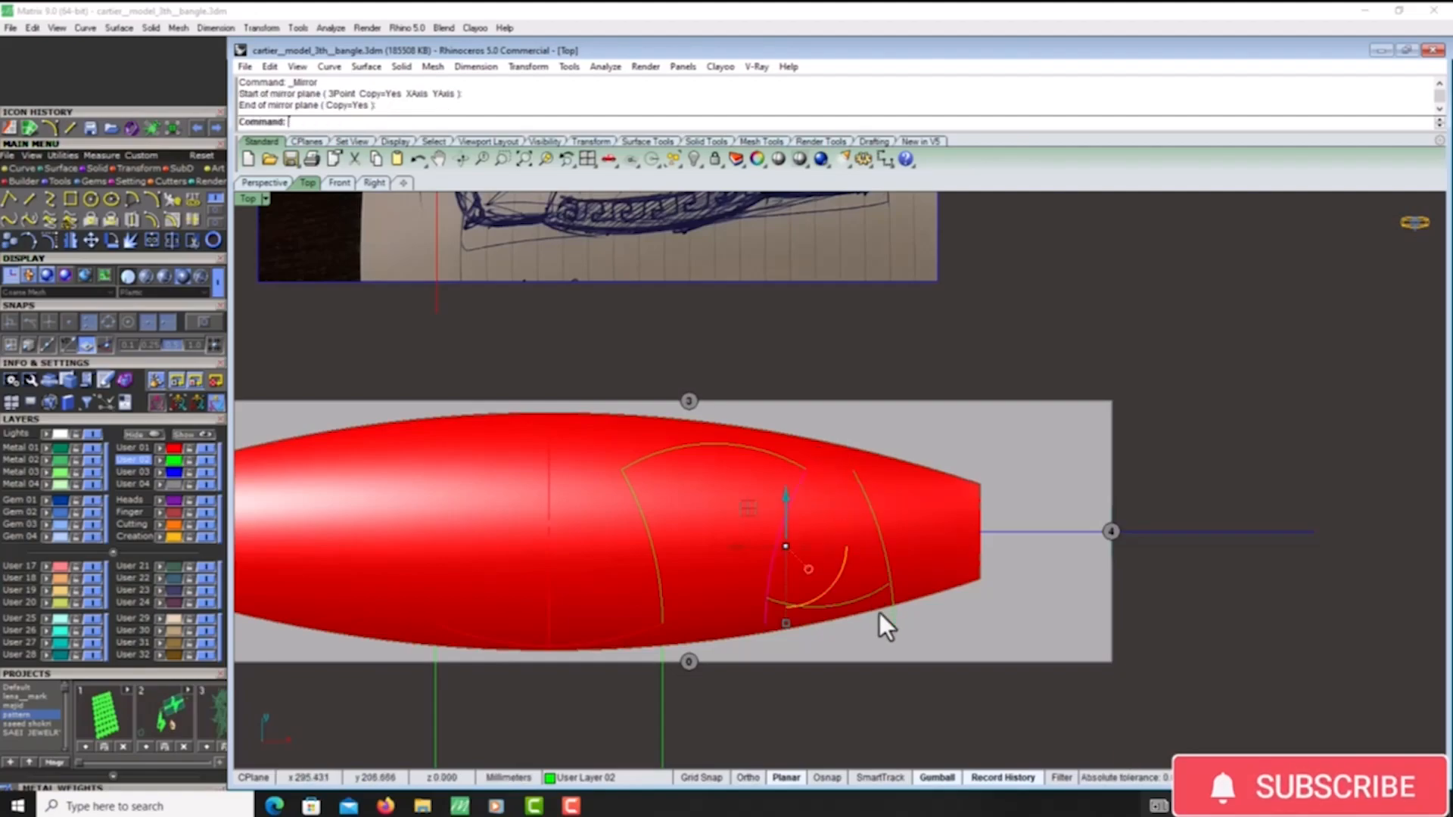
- Show the control points of the domed surface's long outline curve and raise its middle control point to reshape the edge
{"action": "scroll", "coordinate": [876, 584], "scroll_direction": "up", "scroll_amount": 3}
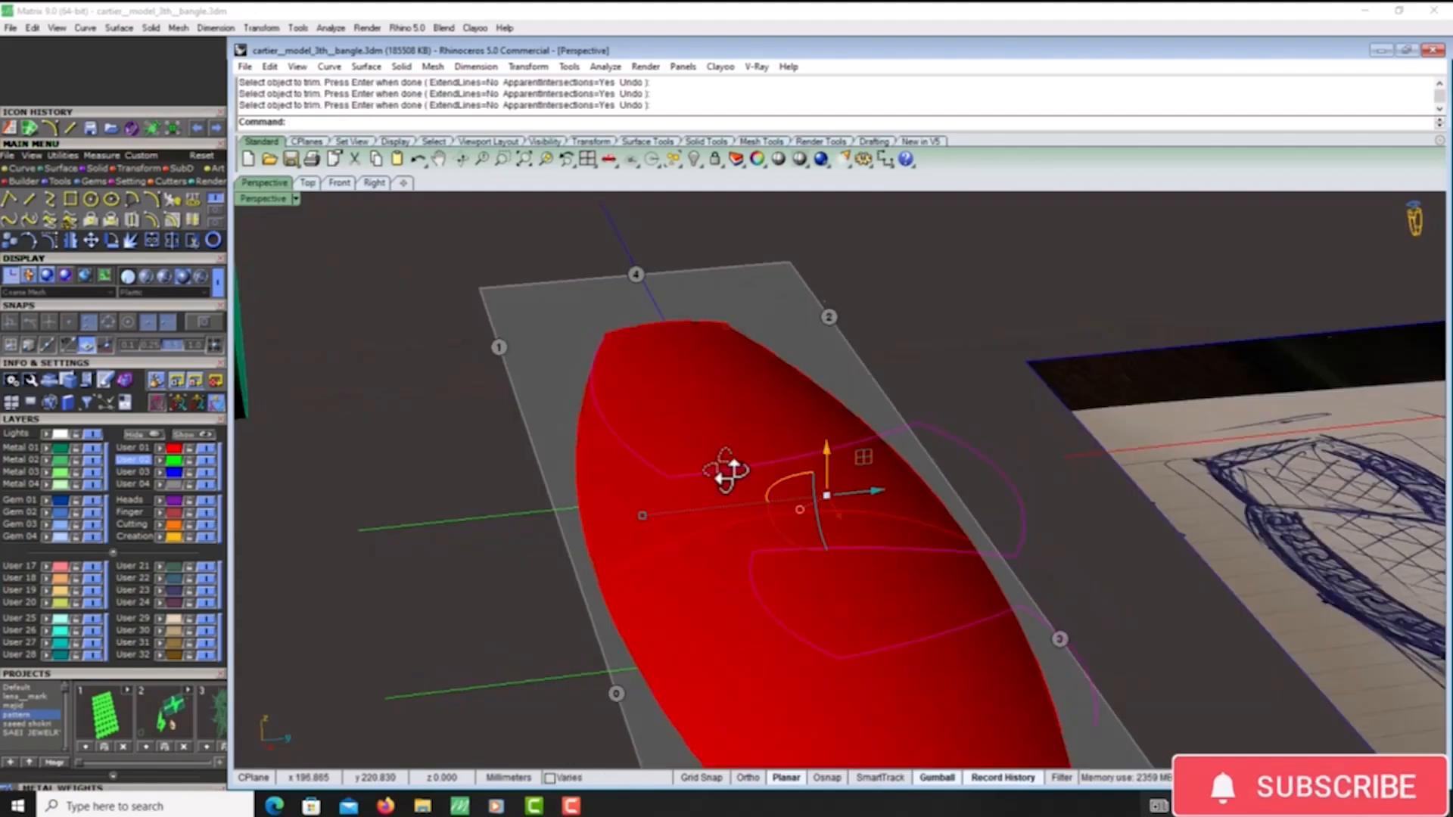
{"action": "mouse_move", "coordinate": [730, 470]}
{"action": "right_mouse_down"}
{"action": "mouse_move", "coordinate": [720, 509]}
{"action": "mouse_move", "coordinate": [794, 545]}
{"action": "mouse_move", "coordinate": [795, 479]}
{"action": "mouse_move", "coordinate": [837, 502]}
{"action": "mouse_move", "coordinate": [827, 479]}
{"action": "mouse_move", "coordinate": [870, 564]}
{"action": "mouse_move", "coordinate": [830, 477]}
{"action": "mouse_move", "coordinate": [849, 491]}
{"action": "mouse_move", "coordinate": [794, 477]}
{"action": "mouse_move", "coordinate": [834, 486]}
{"action": "mouse_move", "coordinate": [787, 443]}
{"action": "right_mouse_up"}
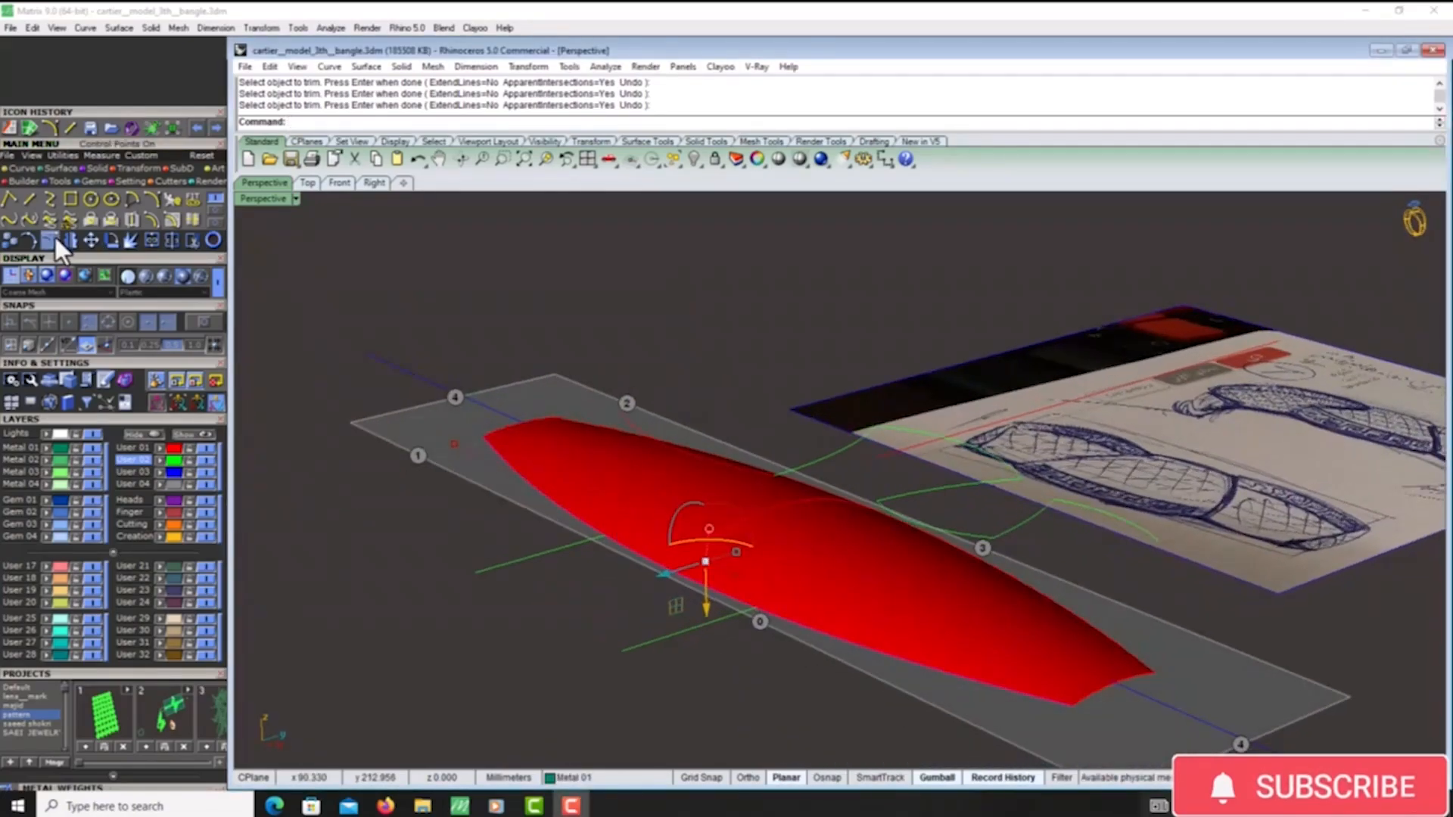
{"action": "left_click", "coordinate": [51, 242]}
{"action": "left_click", "coordinate": [606, 591]}
{"action": "right_click_drag", "start_coordinate": [632, 594], "coordinate": [639, 541]}
{"action": "left_click_drag", "start_coordinate": [602, 524], "coordinate": [617, 447]}
{"action": "right_click_drag", "start_coordinate": [626, 454], "coordinate": [628, 512]}
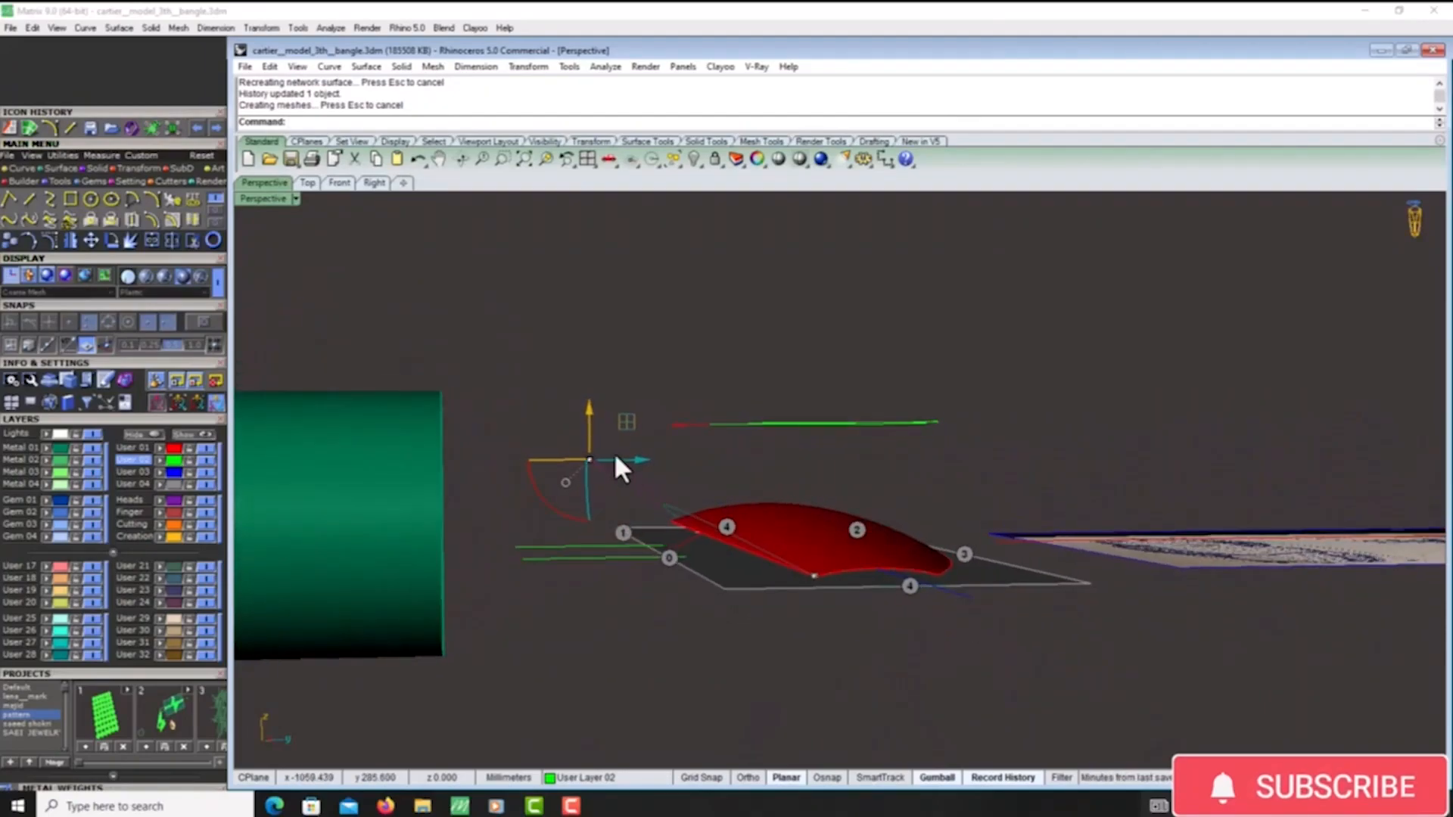
{"action": "left_click_drag", "start_coordinate": [588, 426], "coordinate": [591, 403]}
{"action": "right_click_drag", "start_coordinate": [596, 416], "coordinate": [665, 464]}
{"action": "left_click_drag", "start_coordinate": [584, 390], "coordinate": [583, 354]}
{"action": "right_click_drag", "start_coordinate": [705, 457], "coordinate": [709, 465]}
- Delete the red domed surface from the flat strip, keeping its outline curves
{"action": "left_click", "coordinate": [711, 470]}
{"action": "right_click_drag", "start_coordinate": [658, 543], "coordinate": [594, 453]}
{"action": "key", "text": "Delete"}
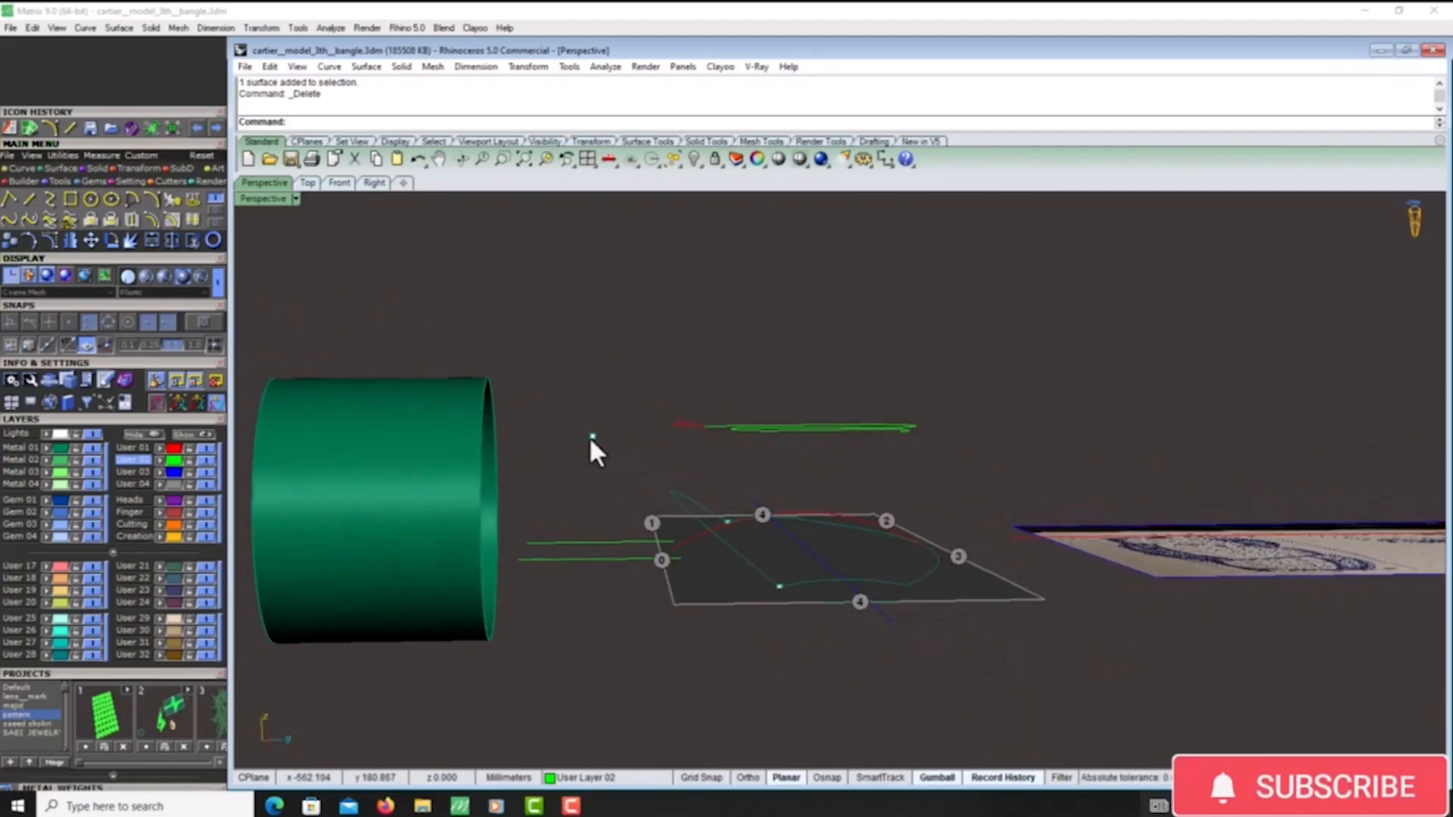
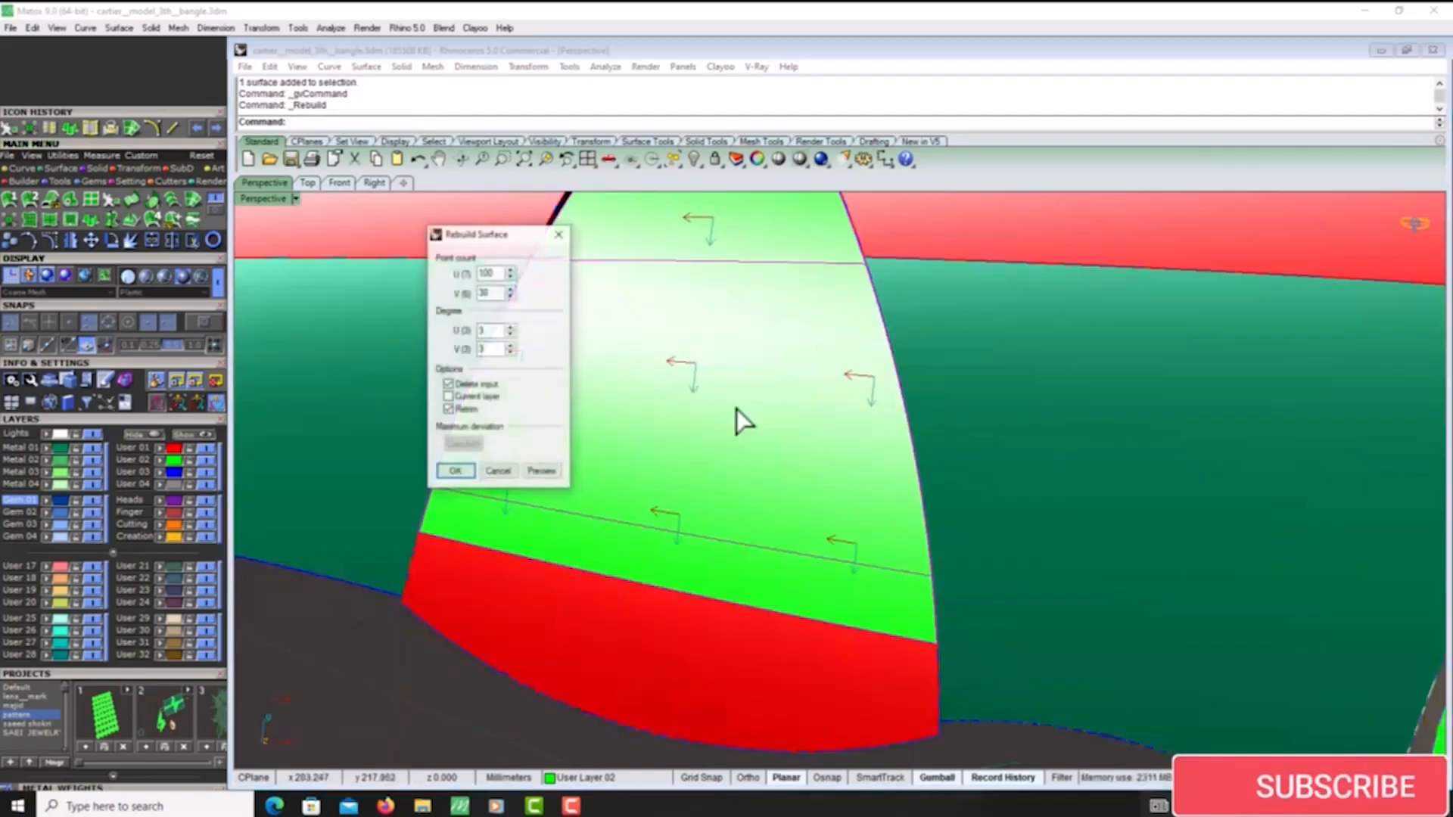
- Rebuild the selected domed panel surface with 100 U points and 30 V points at degree 3, deleting the input
{"action": "key", "text": "Return"}
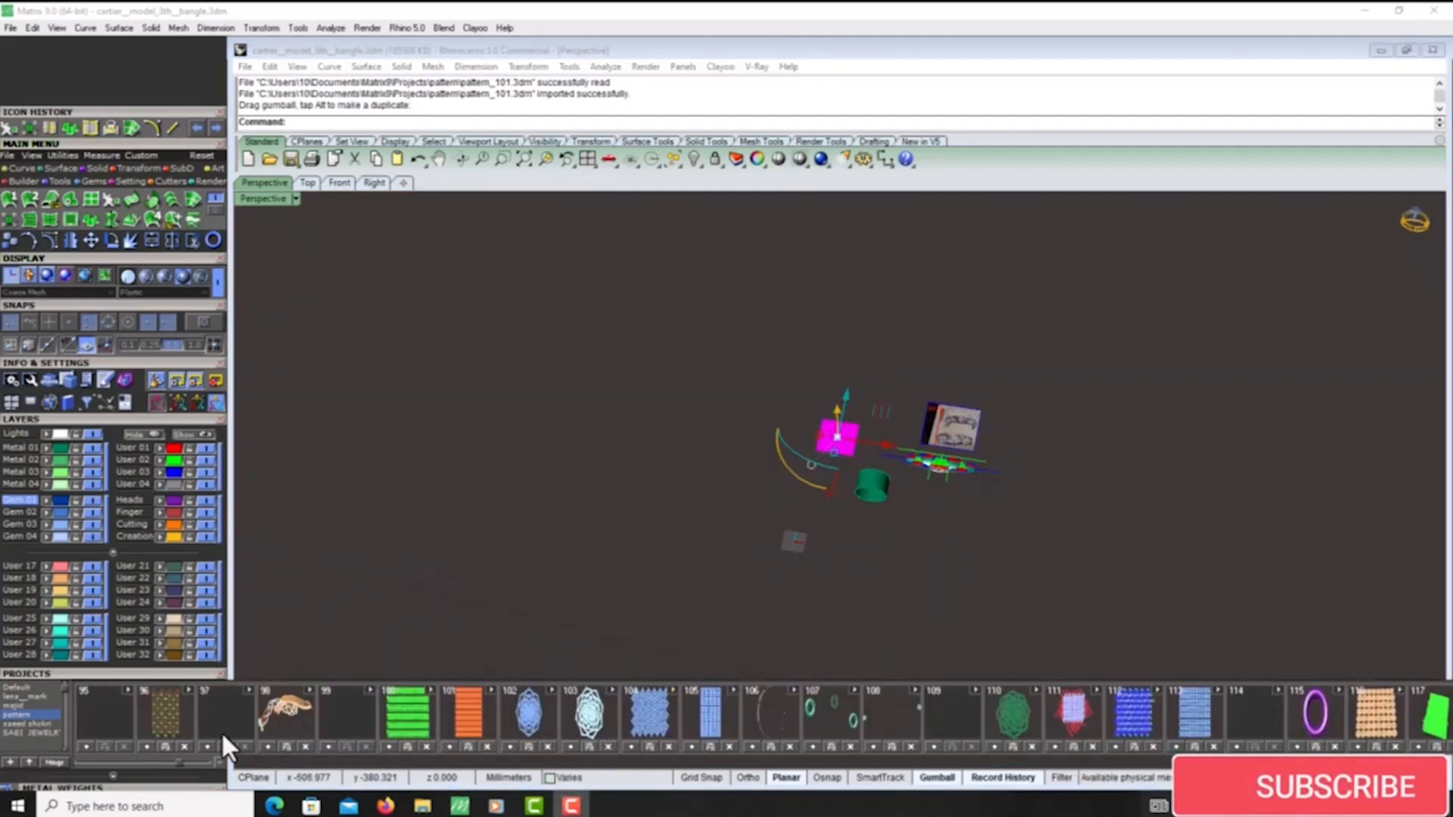
- Delete the surplus curves of the imported Greek key pattern, keeping only one row
{"action": "left_click_drag", "start_coordinate": [1005, 265], "coordinate": [538, 420]}
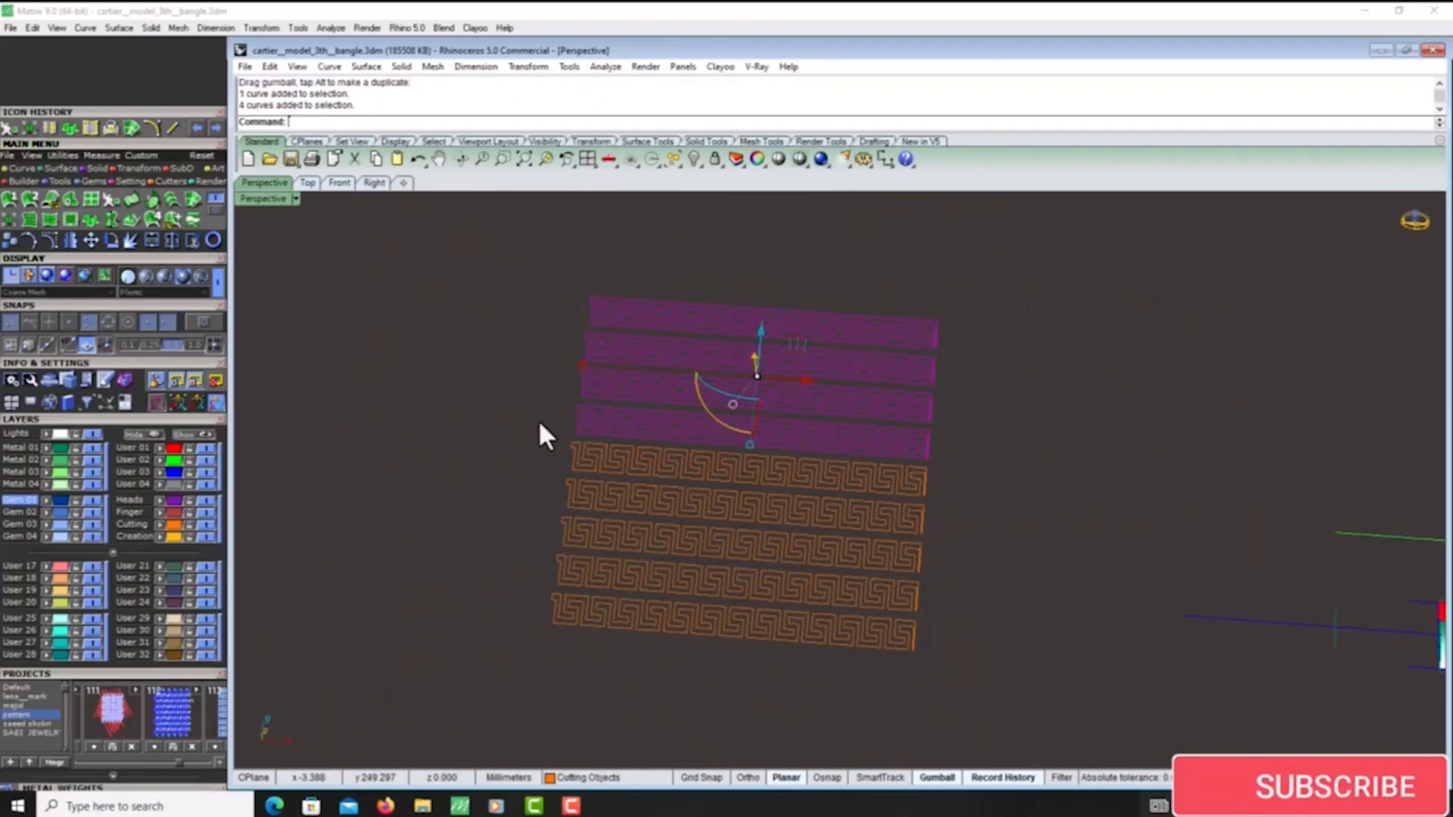
{"action": "key", "text": "Delete"}
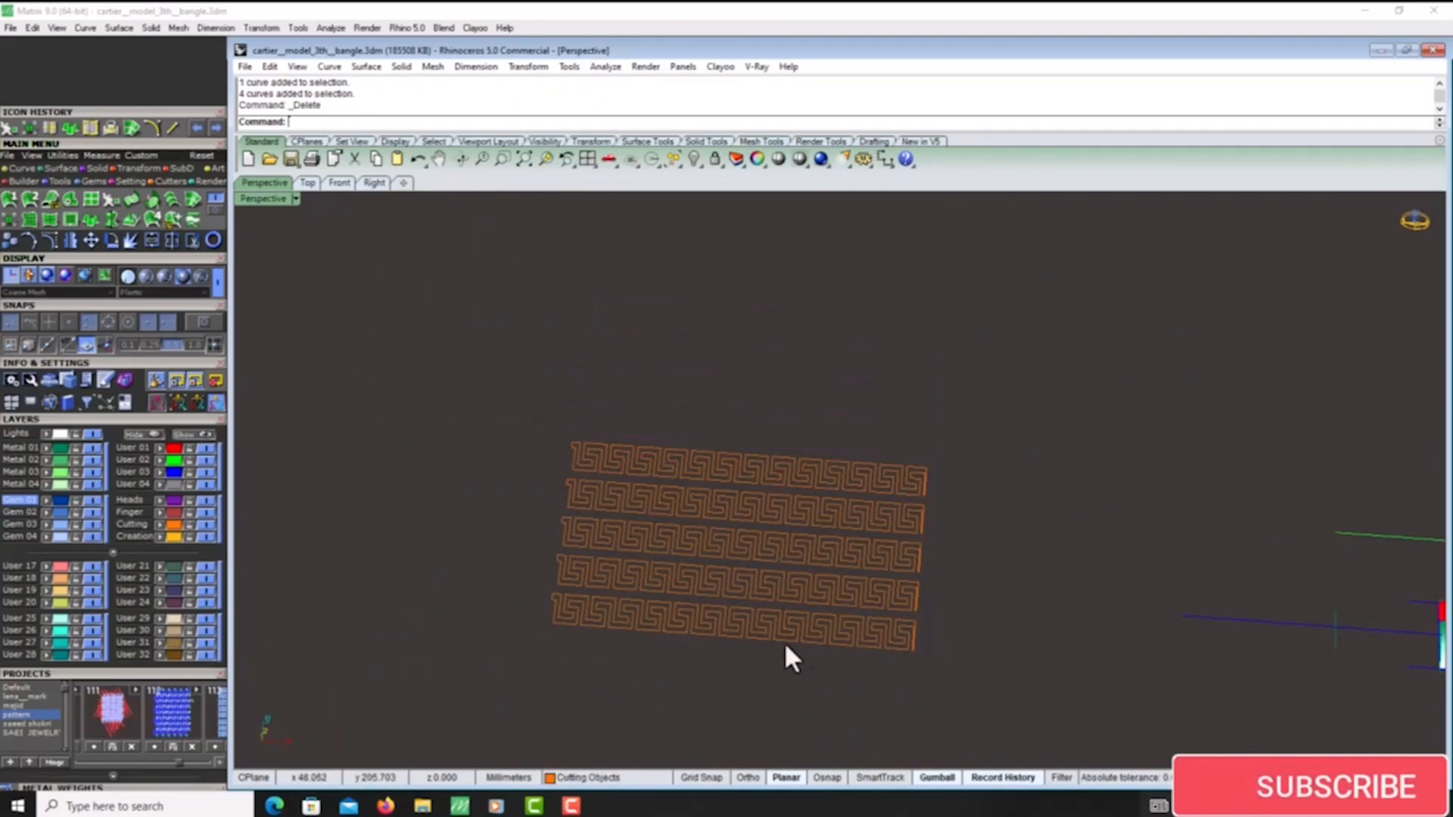
{"action": "left_click_drag", "start_coordinate": [987, 555], "coordinate": [692, 596]}
{"action": "key", "text": "Delete"}
{"action": "left_click", "coordinate": [908, 516]}
{"action": "key", "text": "Delete"}
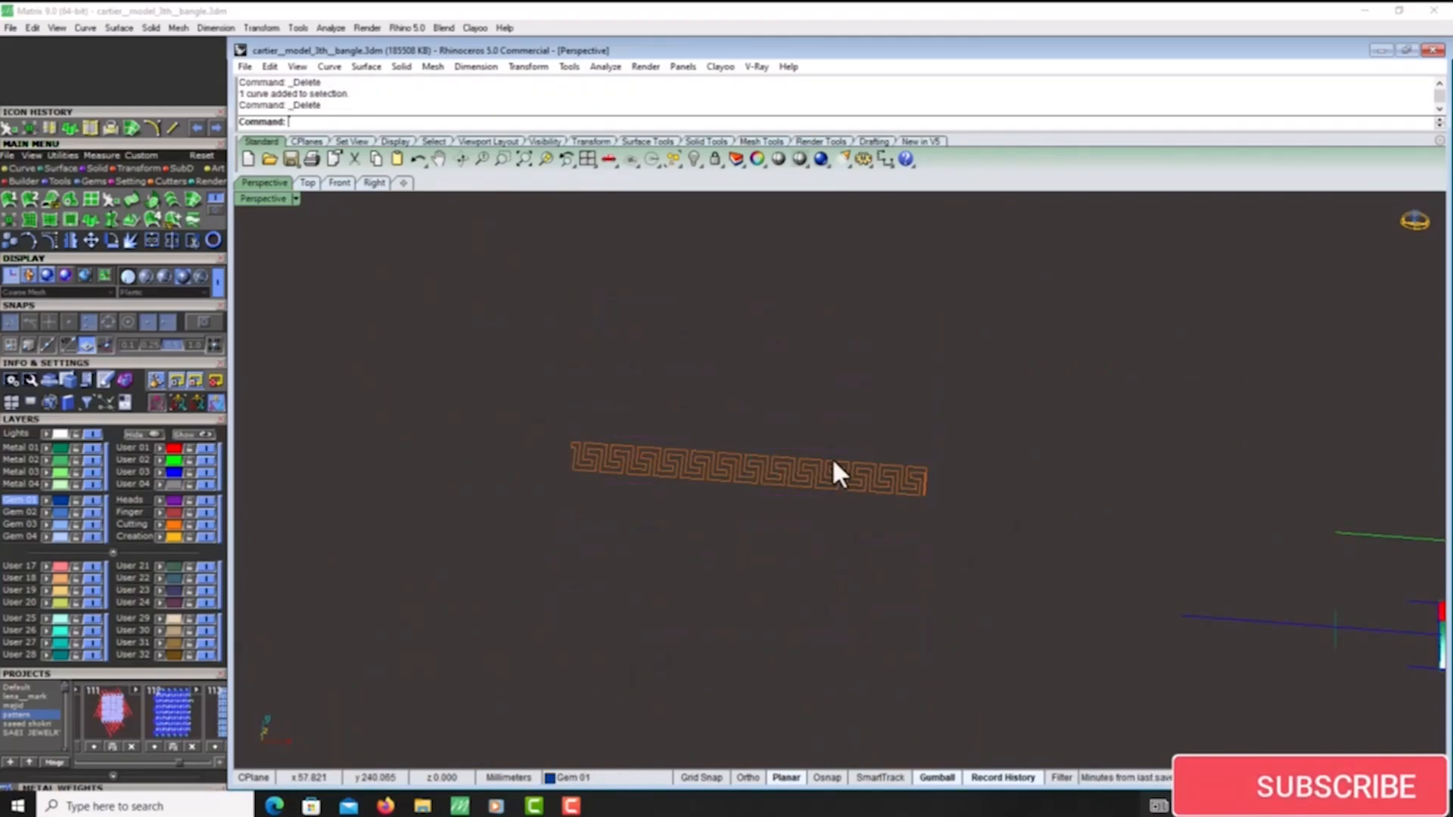
- Position the remaining Greek key row over the unwrapped panel outline and delete the outline's two curves
{"action": "scroll", "coordinate": [829, 445], "scroll_direction": "down", "scroll_amount": 8}
{"action": "left_click_drag", "start_coordinate": [827, 451], "coordinate": [765, 337]}
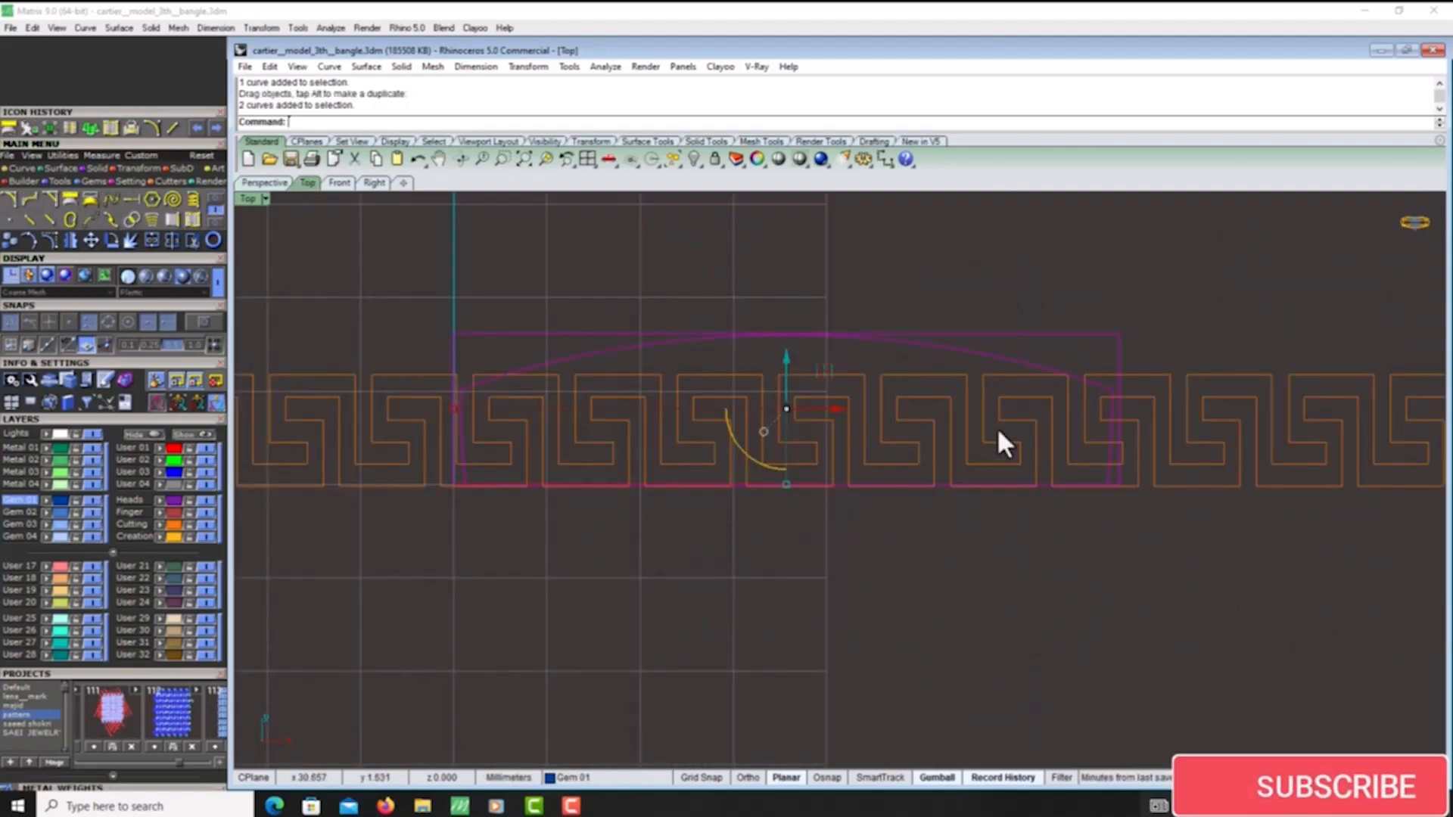
{"action": "scroll", "coordinate": [995, 423], "scroll_direction": "down", "scroll_amount": 8}
{"action": "right_click_drag", "start_coordinate": [992, 390], "coordinate": [852, 390]}
{"action": "scroll", "coordinate": [877, 352], "scroll_direction": "up", "scroll_amount": 6}
{"action": "left_click_drag", "start_coordinate": [822, 366], "coordinate": [697, 426]}
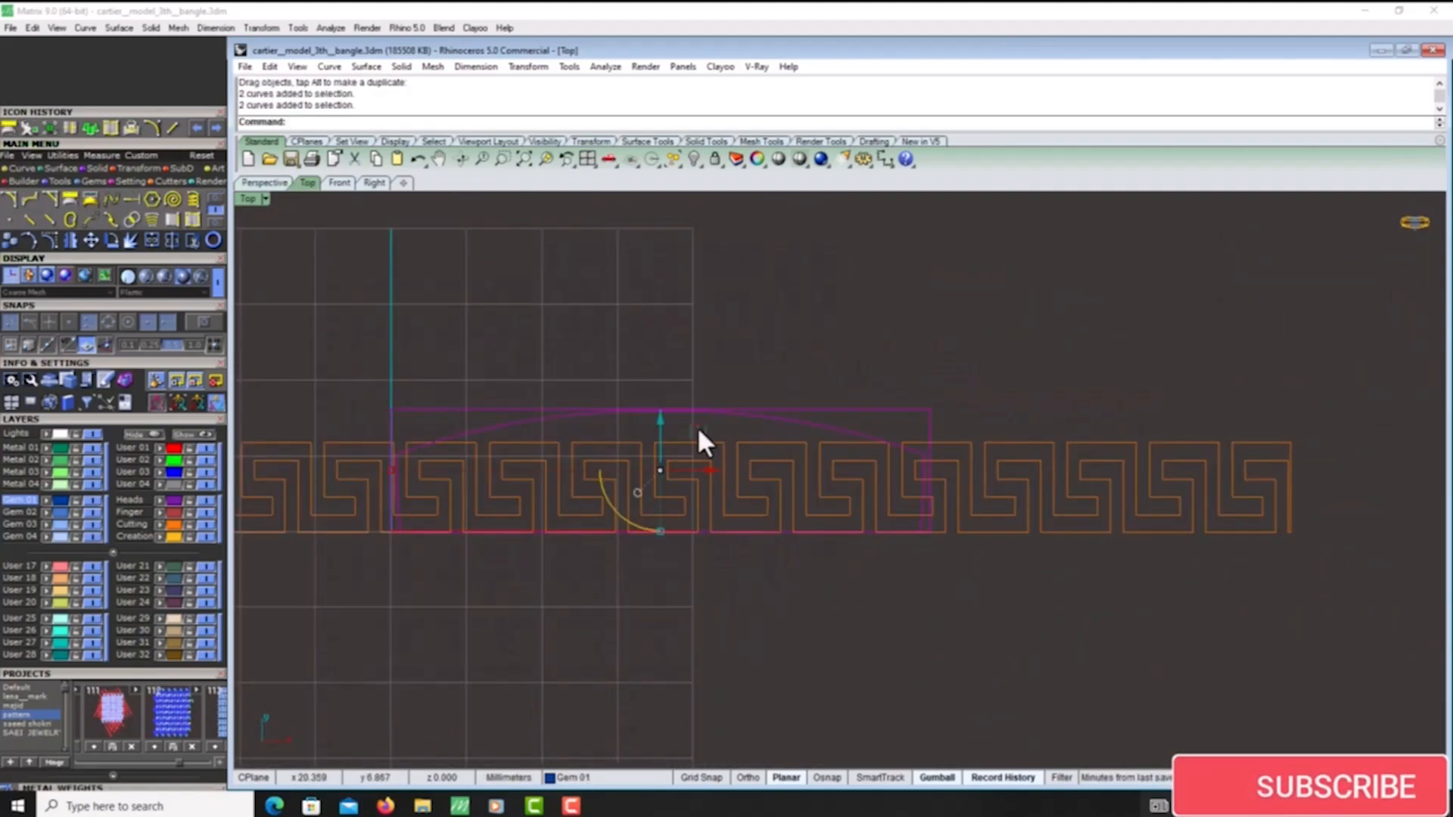
{"action": "key", "text": "Delete"}
- Move the Greek key row onto the unwrapped outline of the blue panel surface to compare their sizes
{"action": "scroll", "coordinate": [698, 425], "scroll_direction": "down", "scroll_amount": 3}
{"action": "right_click_drag", "start_coordinate": [743, 434], "coordinate": [946, 483]}
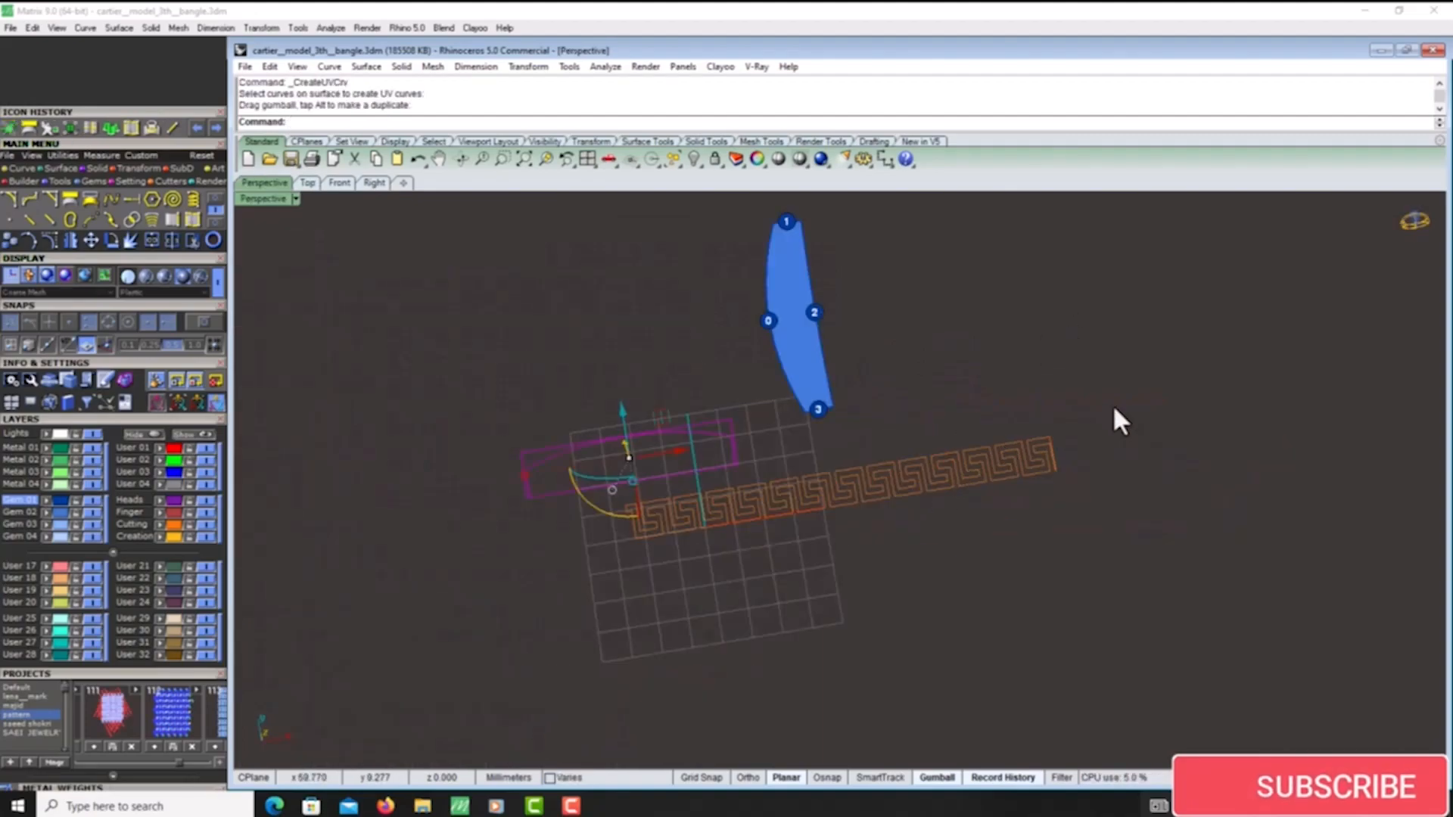
{"action": "left_click_drag", "start_coordinate": [1117, 404], "coordinate": [909, 524]}
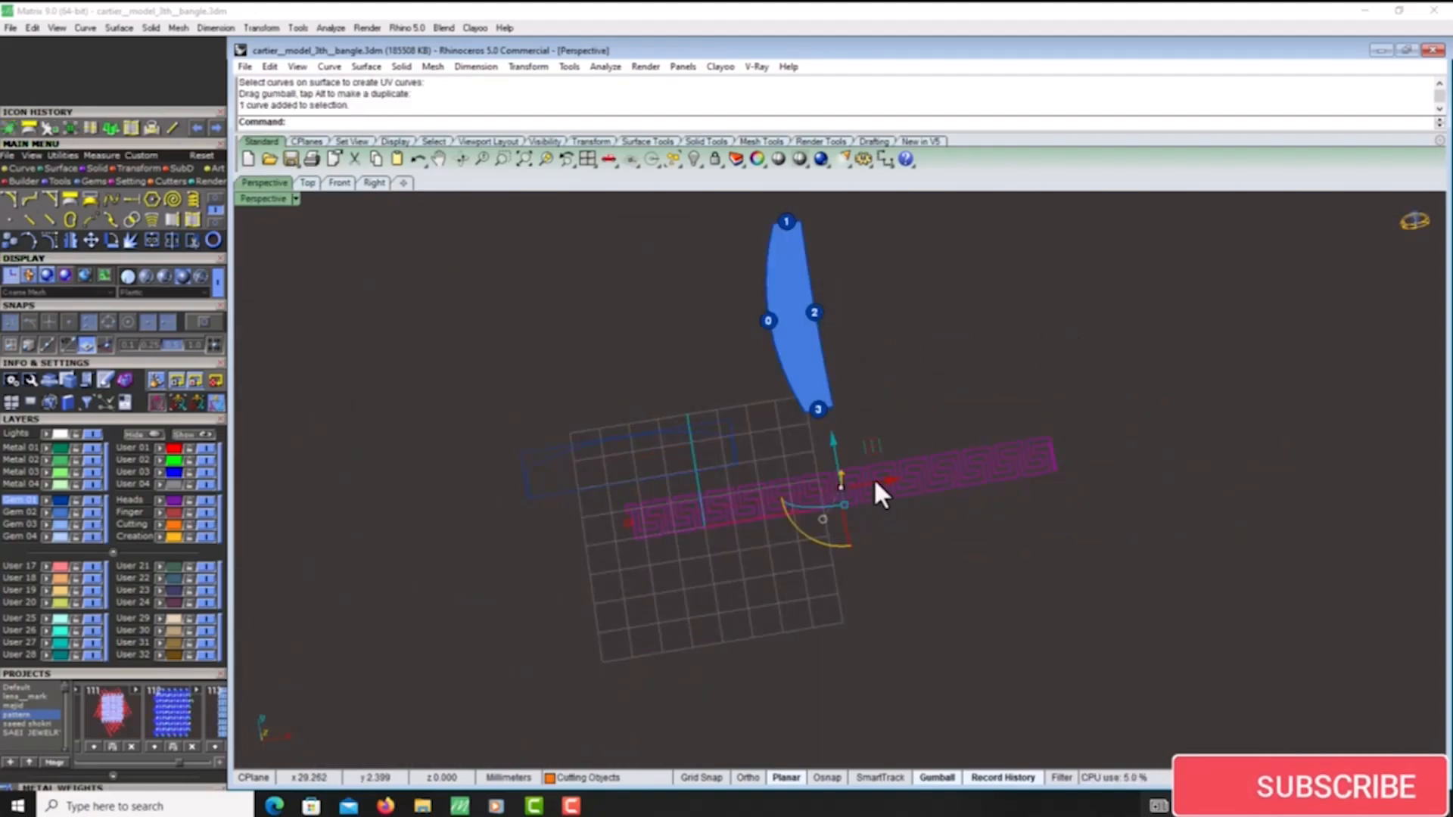
{"action": "left_click_drag", "start_coordinate": [870, 463], "coordinate": [685, 419]}
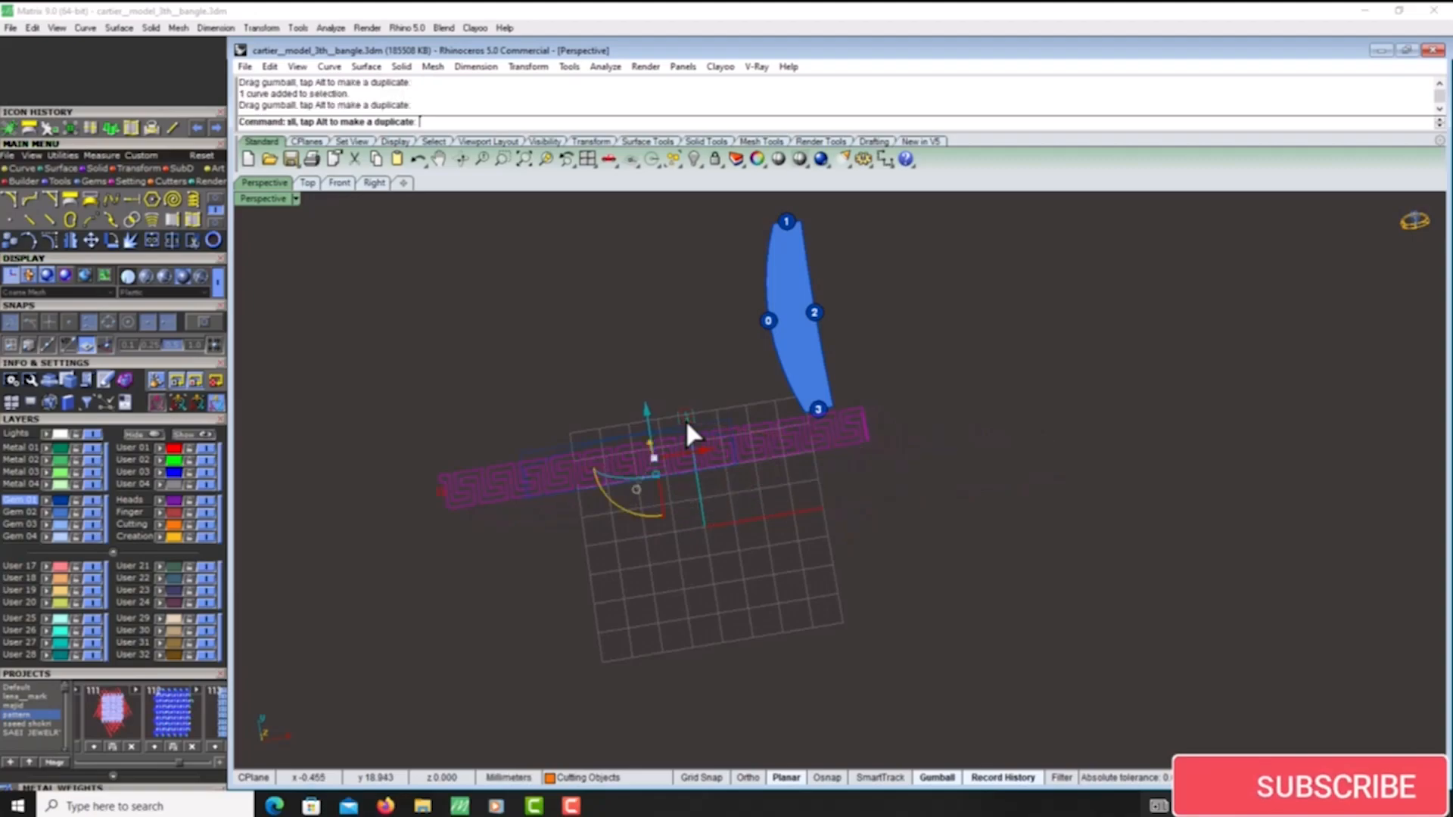
{"action": "scroll", "coordinate": [626, 447], "scroll_direction": "up", "scroll_amount": 3}
{"action": "scroll", "coordinate": [787, 428], "scroll_direction": "down", "scroll_amount": 3}
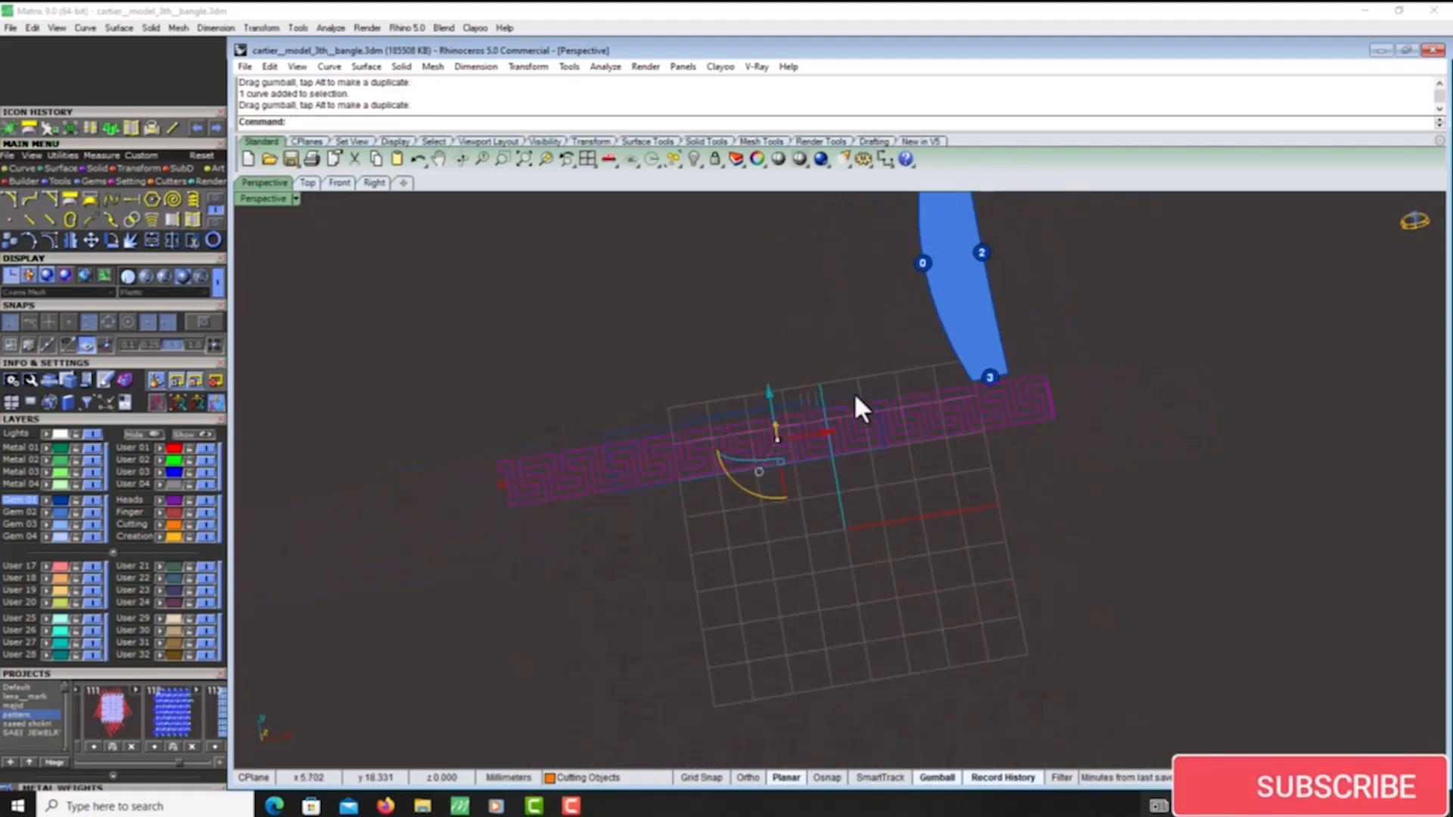
{"action": "scroll", "coordinate": [814, 402], "scroll_direction": "up", "scroll_amount": 3}
{"action": "scroll", "coordinate": [831, 471], "scroll_direction": "down", "scroll_amount": 5}
- Try the Greek key row over the unwrapped outline once more and leave it clear below the outline
{"action": "left_click", "coordinate": [906, 357]}
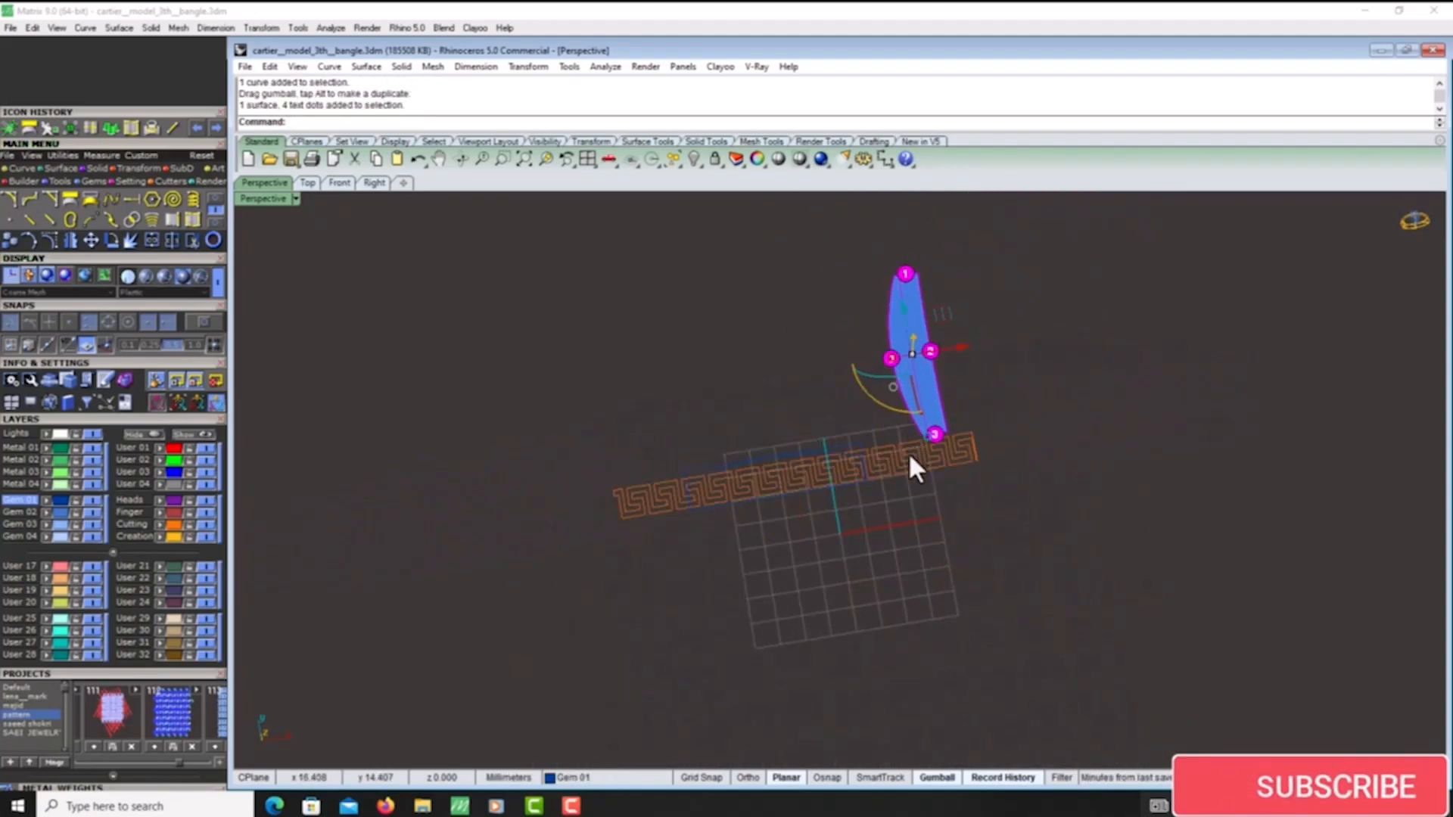
{"action": "left_click_drag", "start_coordinate": [913, 458], "coordinate": [1116, 572]}
{"action": "scroll", "coordinate": [906, 352], "scroll_direction": "up", "scroll_amount": 6}
{"action": "left_click", "coordinate": [929, 311]}
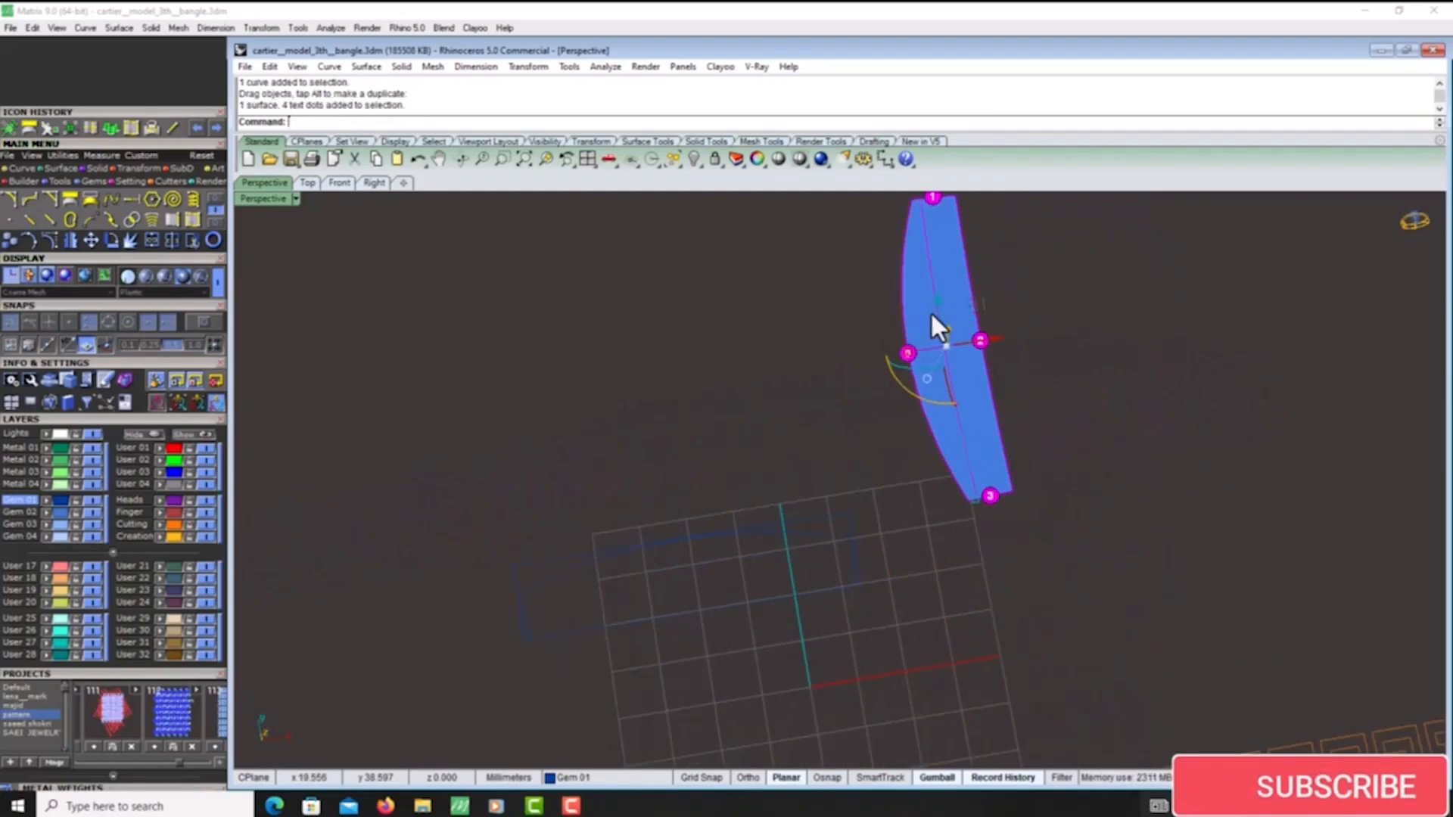
{"action": "scroll", "coordinate": [930, 311], "scroll_direction": "down", "scroll_amount": 5}
{"action": "left_click_drag", "start_coordinate": [946, 558], "coordinate": [722, 415]}
{"action": "scroll", "coordinate": [806, 423], "scroll_direction": "up", "scroll_amount": 5}
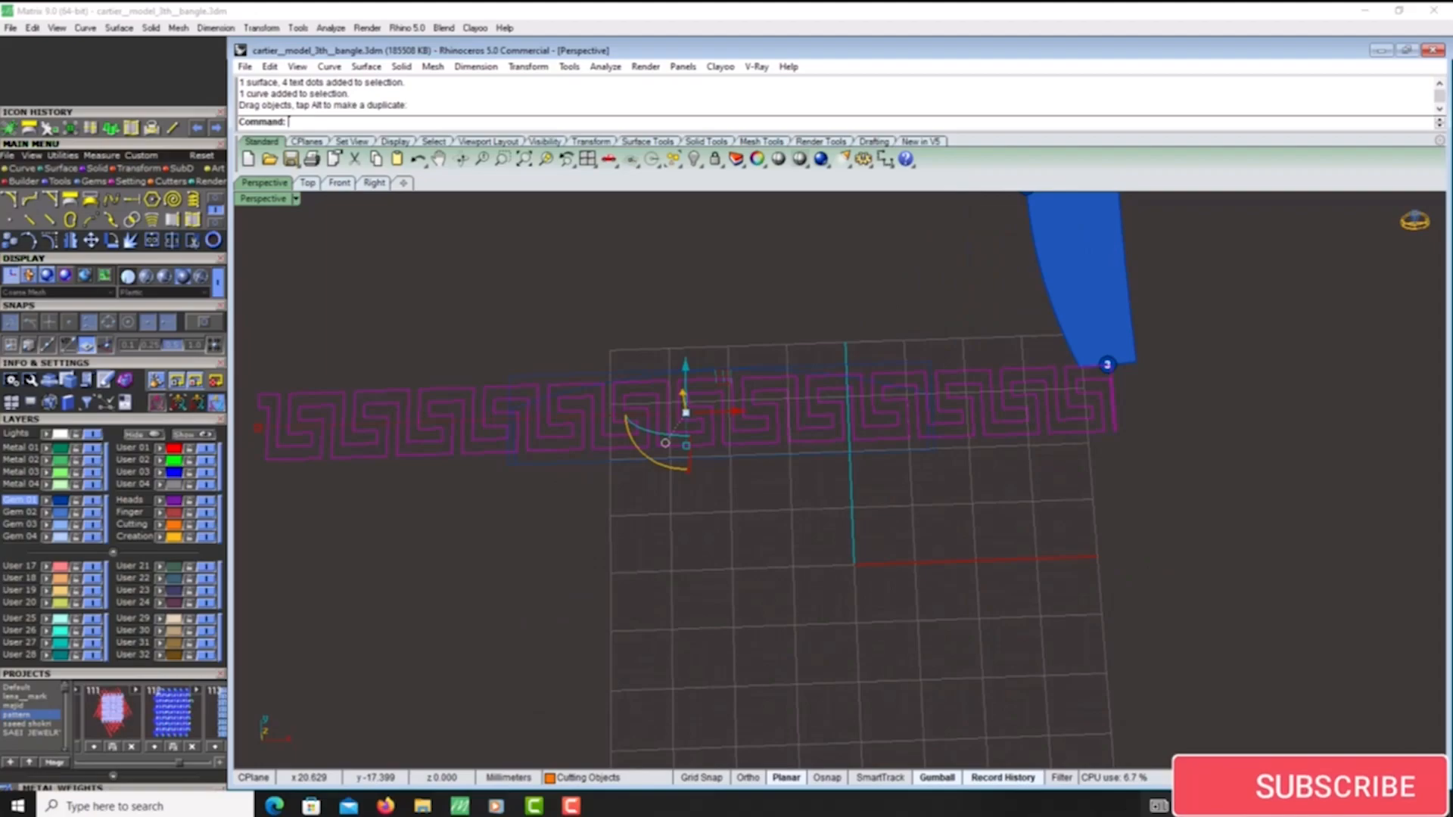
{"action": "scroll", "coordinate": [820, 577], "scroll_direction": "down", "scroll_amount": 5}
{"action": "left_click_drag", "start_coordinate": [797, 525], "coordinate": [887, 619]}
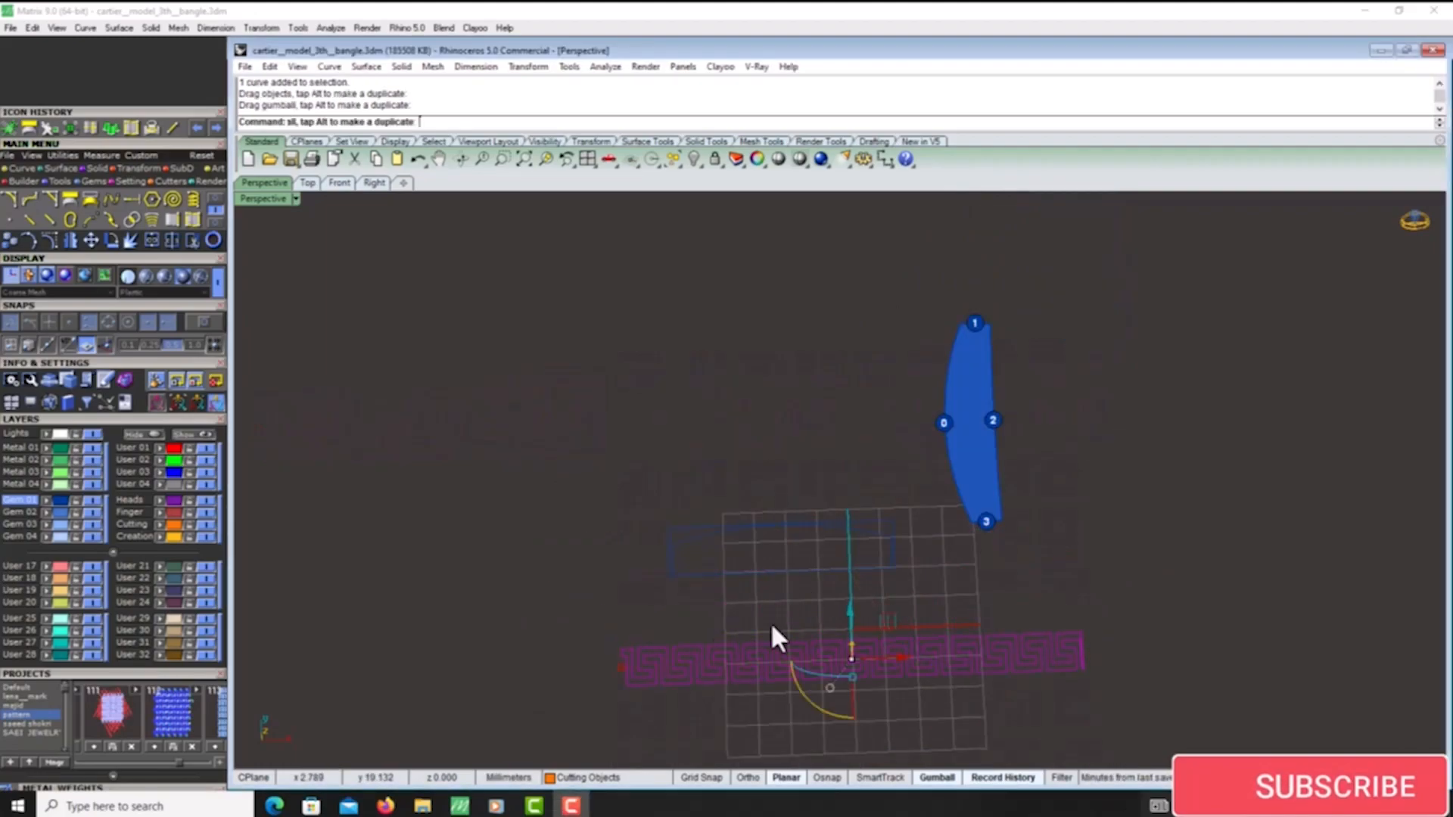
- Delete the unwrapped outline and the separate blue panel surface together with its numbered text dots
{"action": "left_click_drag", "start_coordinate": [883, 474], "coordinate": [610, 576]}
{"action": "key", "text": "Delete"}
{"action": "left_click_drag", "start_coordinate": [1046, 366], "coordinate": [894, 475]}
{"action": "key", "text": "Delete"}
- Raise the red side panel's top surface straight up from the bangle strip, clear of the beige wall
{"action": "scroll", "coordinate": [843, 594], "scroll_direction": "down", "scroll_amount": 10}
{"action": "right_click_drag", "start_coordinate": [900, 471], "coordinate": [855, 484]}
{"action": "left_click", "coordinate": [1310, 342]}
{"action": "left_click", "coordinate": [1379, 383]}
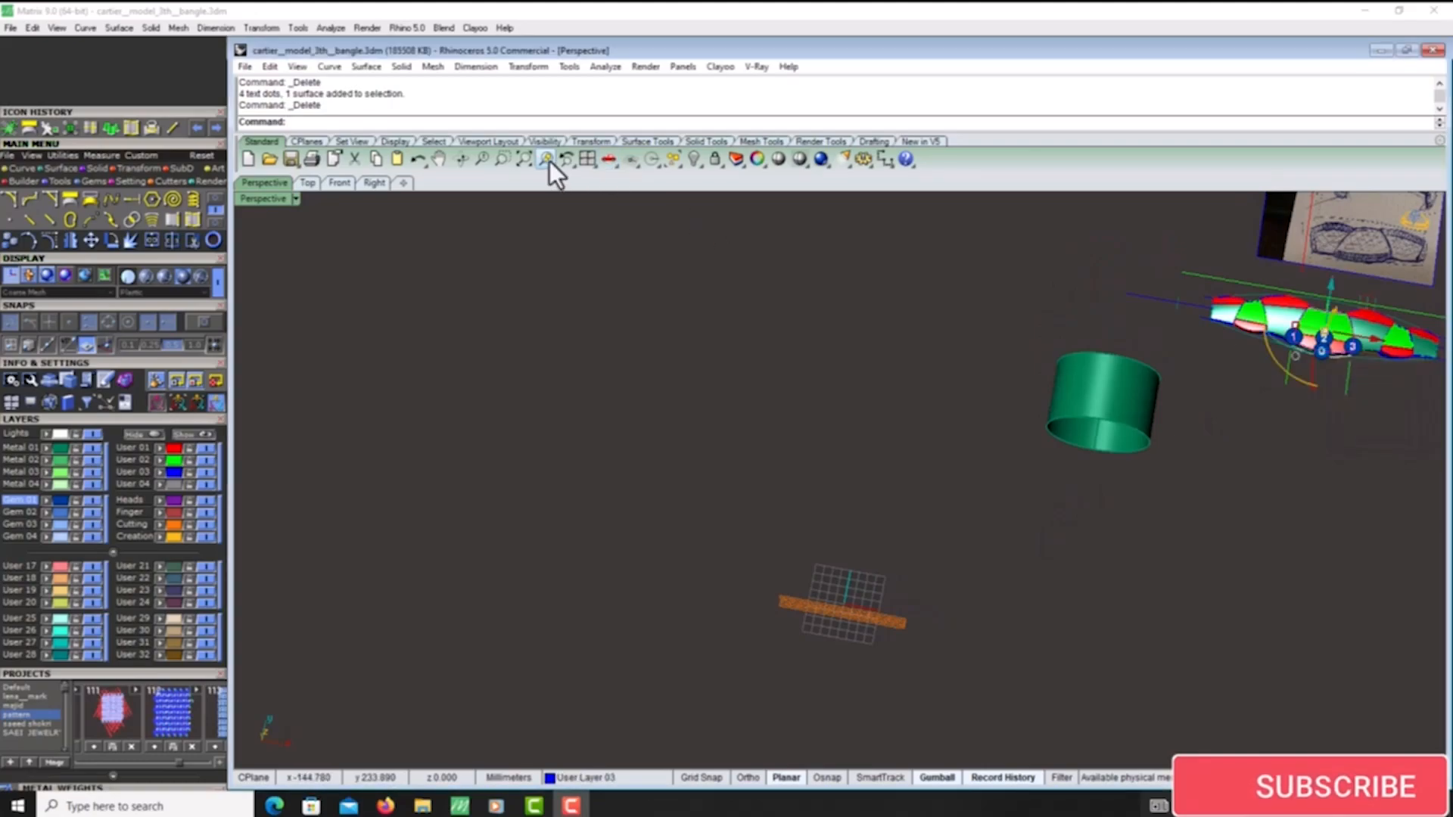
{"action": "left_click", "coordinate": [546, 159]}
{"action": "scroll", "coordinate": [960, 448], "scroll_direction": "down", "scroll_amount": 3}
{"action": "right_click_drag", "start_coordinate": [959, 448], "coordinate": [879, 406]}
{"action": "scroll", "coordinate": [916, 510], "scroll_direction": "up", "scroll_amount": 5}
{"action": "scroll", "coordinate": [924, 500], "scroll_direction": "down", "scroll_amount": 4}
{"action": "scroll", "coordinate": [847, 433], "scroll_direction": "up", "scroll_amount": 4}
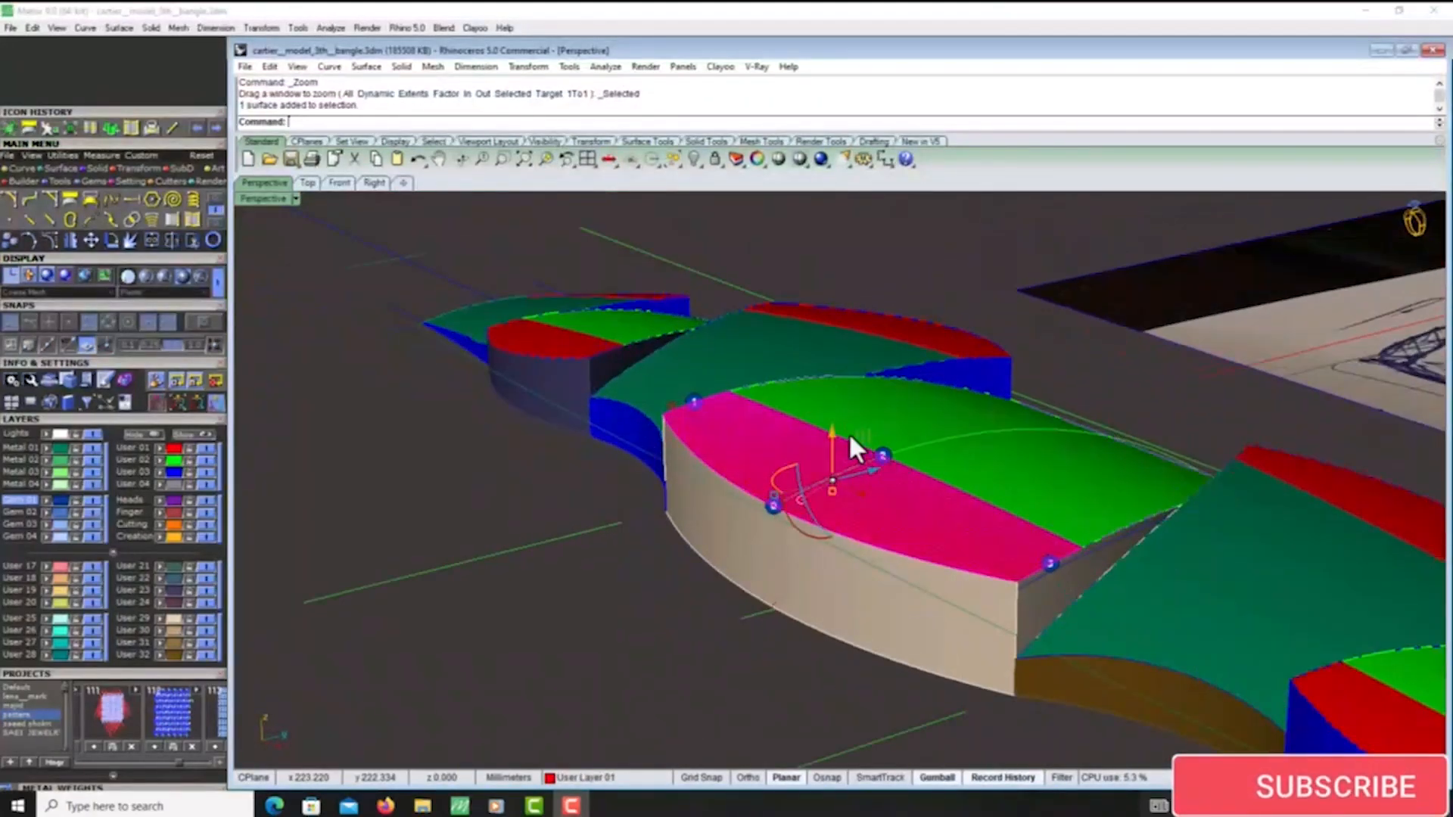
{"action": "left_click", "coordinate": [831, 429]}
{"action": "type", "text": "1"}
{"action": "key", "text": "Return"}
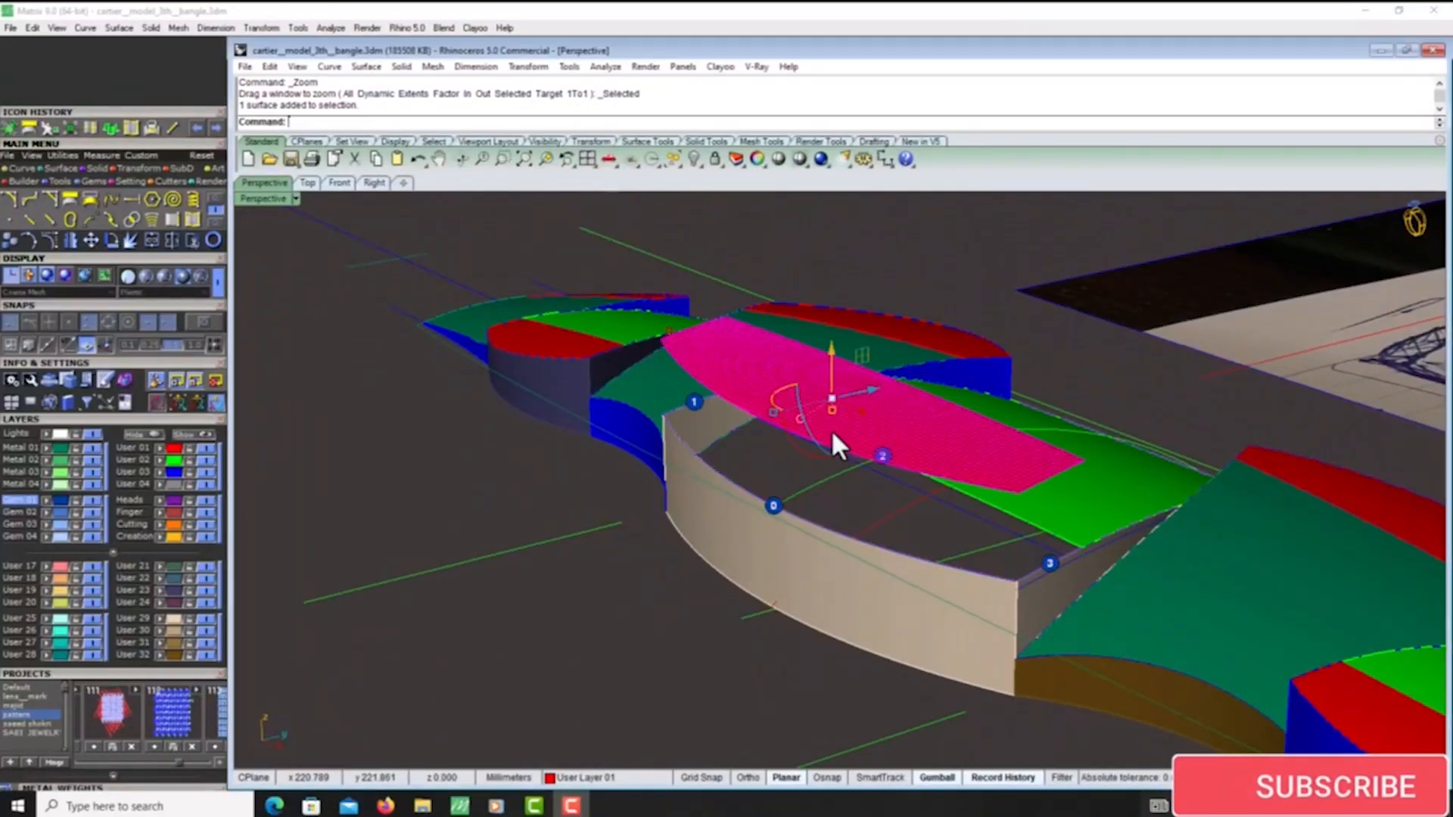
- Duplicate the border of the raised side panel surface as a curve
{"action": "scroll", "coordinate": [831, 429], "scroll_direction": "down", "scroll_amount": 5}
{"action": "left_click", "coordinate": [746, 568]}
{"action": "right_click_drag", "start_coordinate": [746, 567], "coordinate": [918, 396]}
{"action": "scroll", "coordinate": [836, 442], "scroll_direction": "up", "scroll_amount": 5}
{"action": "left_click", "coordinate": [835, 442]}
{"action": "scroll", "coordinate": [999, 461], "scroll_direction": "up", "scroll_amount": 3}
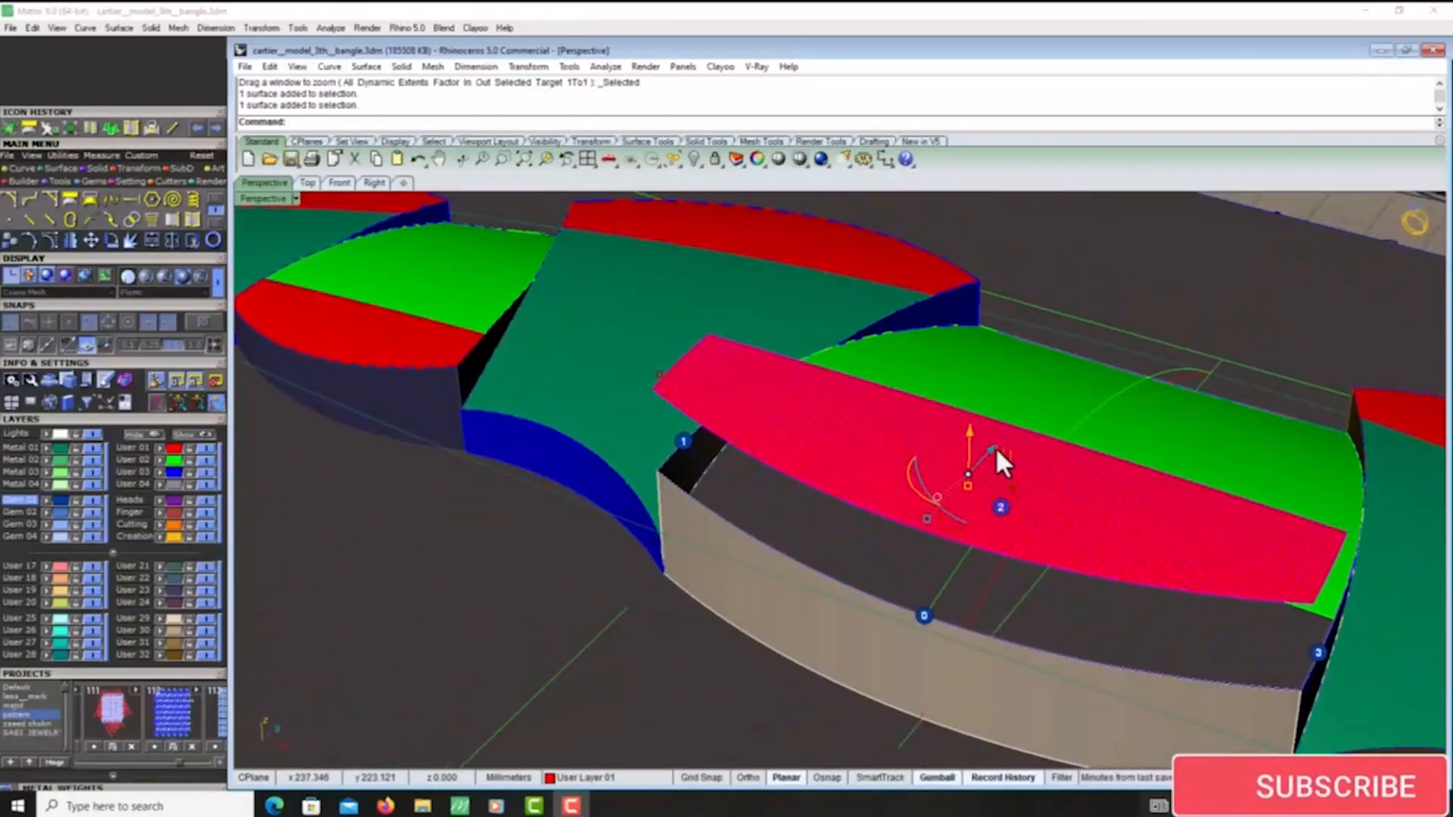
{"action": "right_click_drag", "start_coordinate": [996, 447], "coordinate": [850, 392]}
{"action": "scroll", "coordinate": [850, 392], "scroll_direction": "up", "scroll_amount": 3}
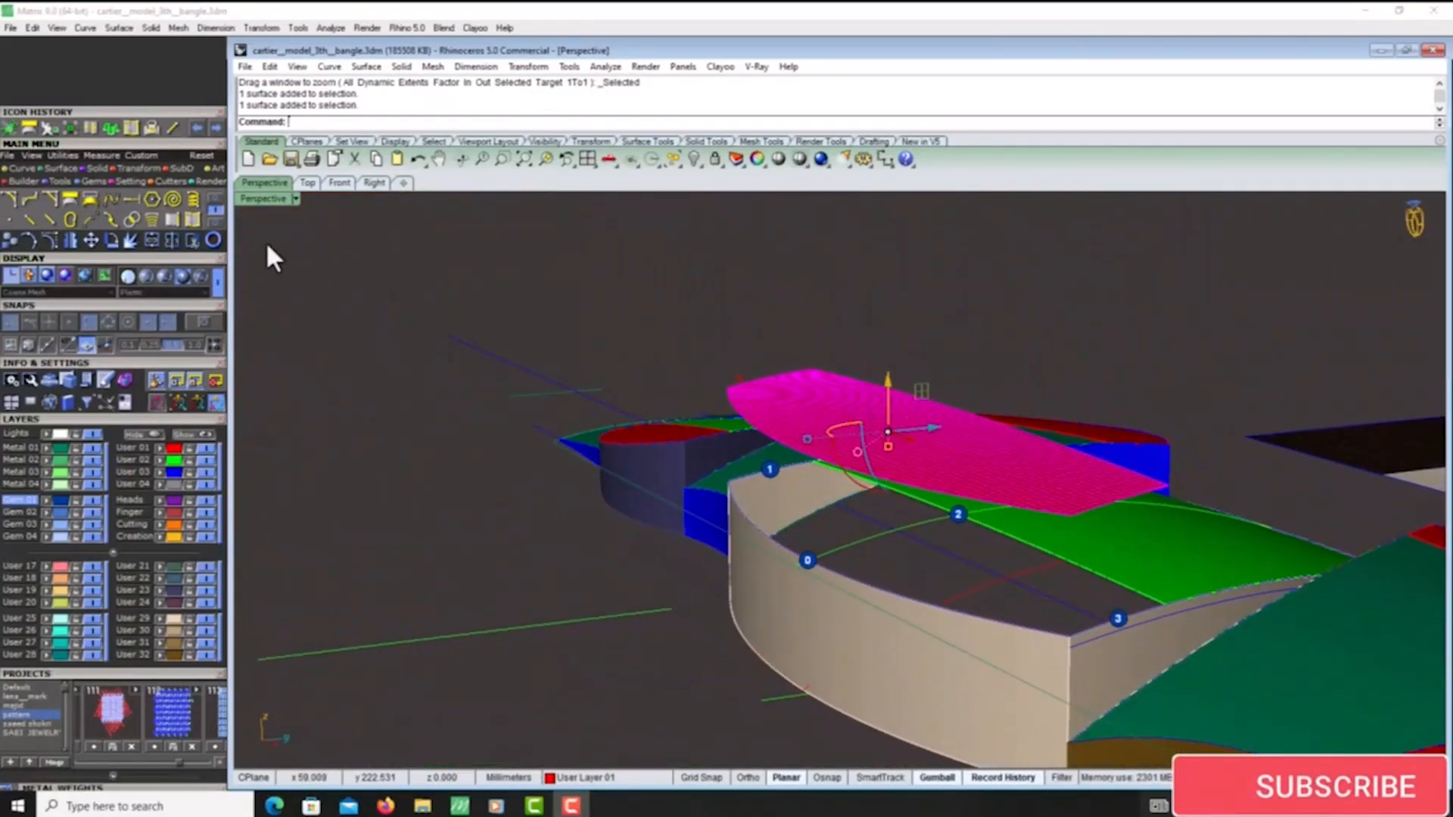
{"action": "left_click", "coordinate": [193, 219]}
{"action": "key", "text": "Escape"}
- Delete the raised side panel surface, keeping its duplicated border curve
{"action": "scroll", "coordinate": [798, 392], "scroll_direction": "up", "scroll_amount": 2}
{"action": "left_click", "coordinate": [799, 395]}
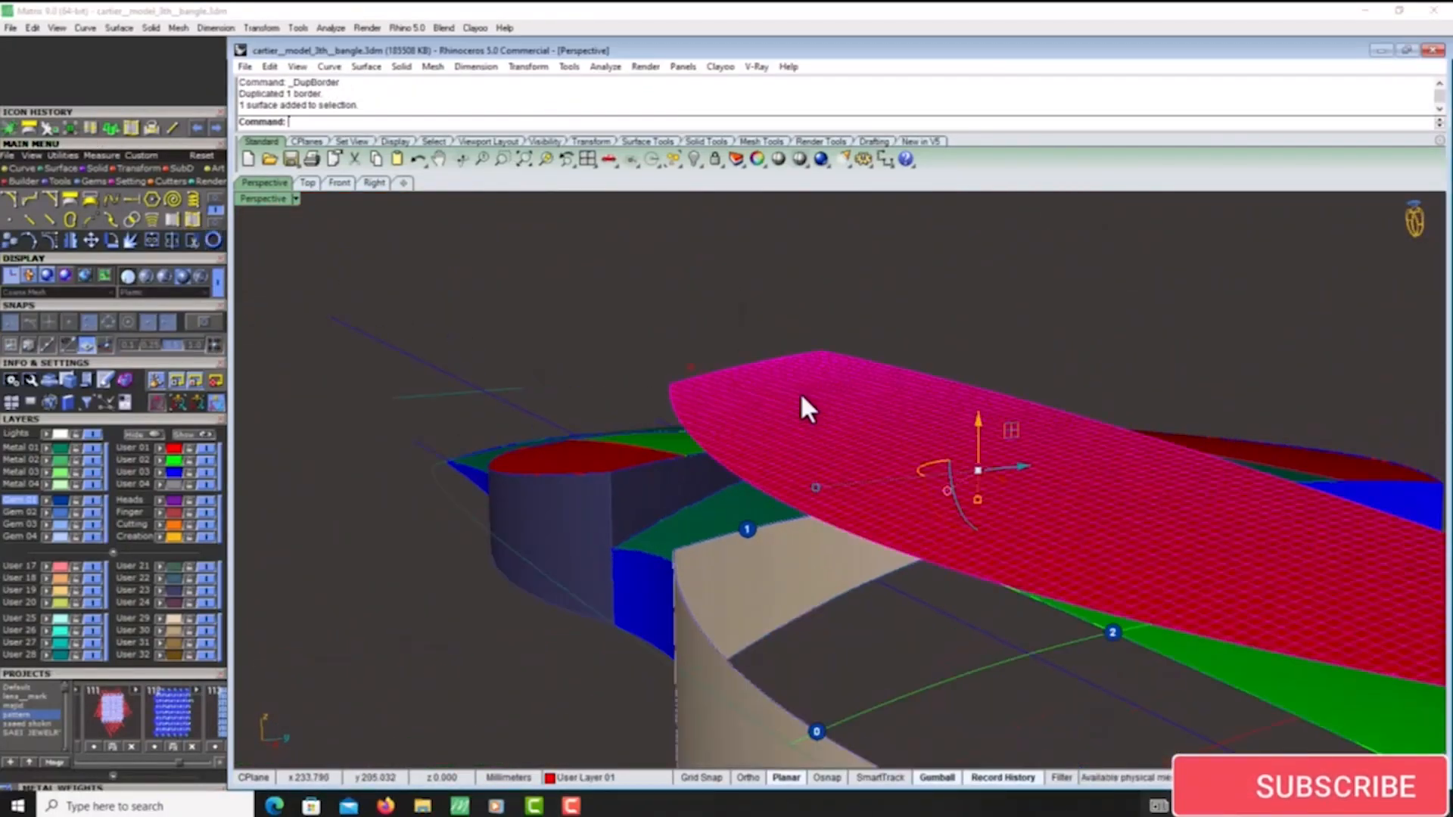
{"action": "scroll", "coordinate": [802, 401], "scroll_direction": "down", "scroll_amount": 3}
{"action": "key", "text": "Delete"}
- Explode the duplicated border curve and build a network surface from its segments
{"action": "right_click_drag", "start_coordinate": [837, 415], "coordinate": [837, 393]}
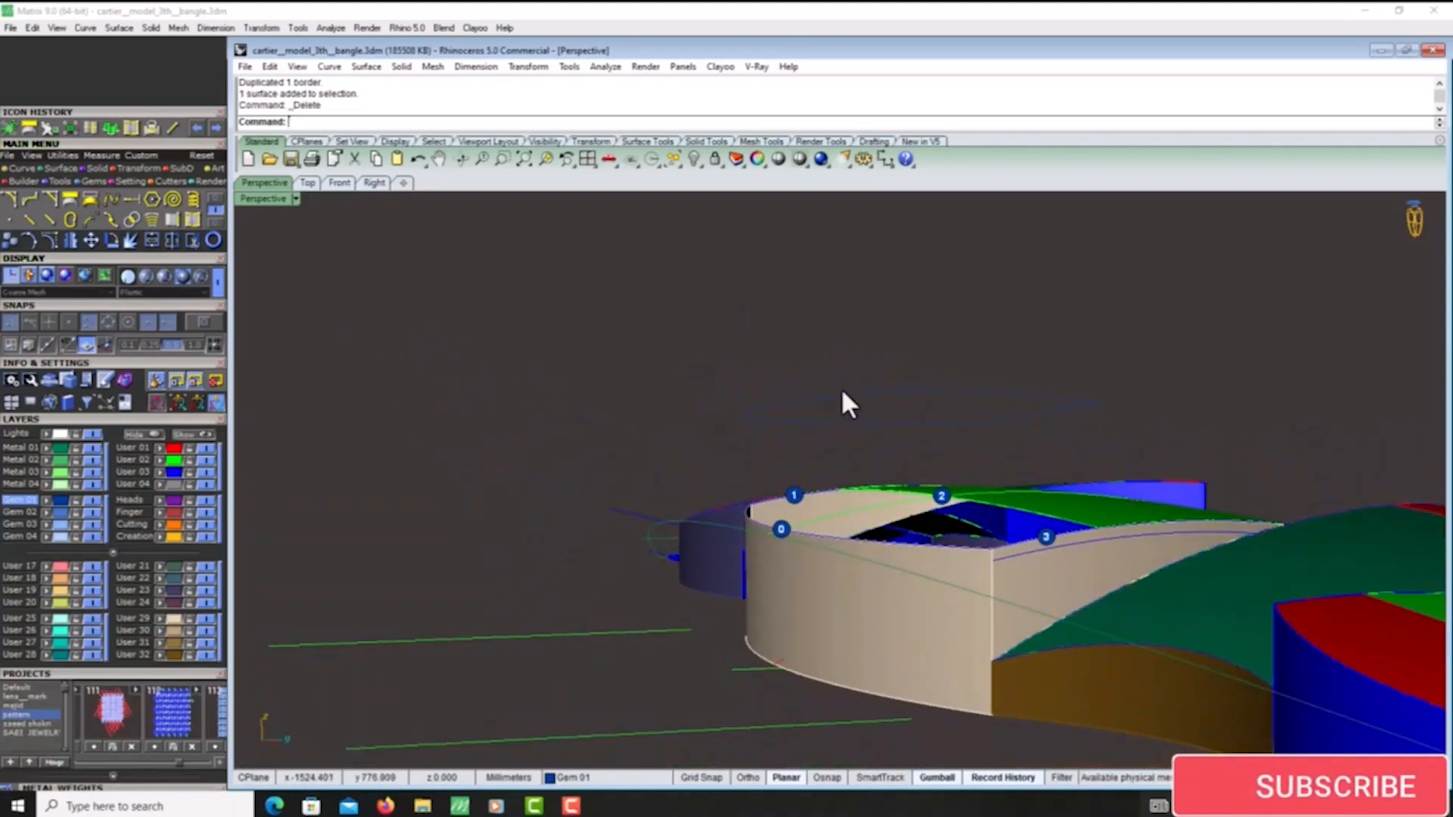
{"action": "left_click", "coordinate": [842, 392]}
{"action": "left_click", "coordinate": [130, 242]}
{"action": "left_click", "coordinate": [73, 169]}
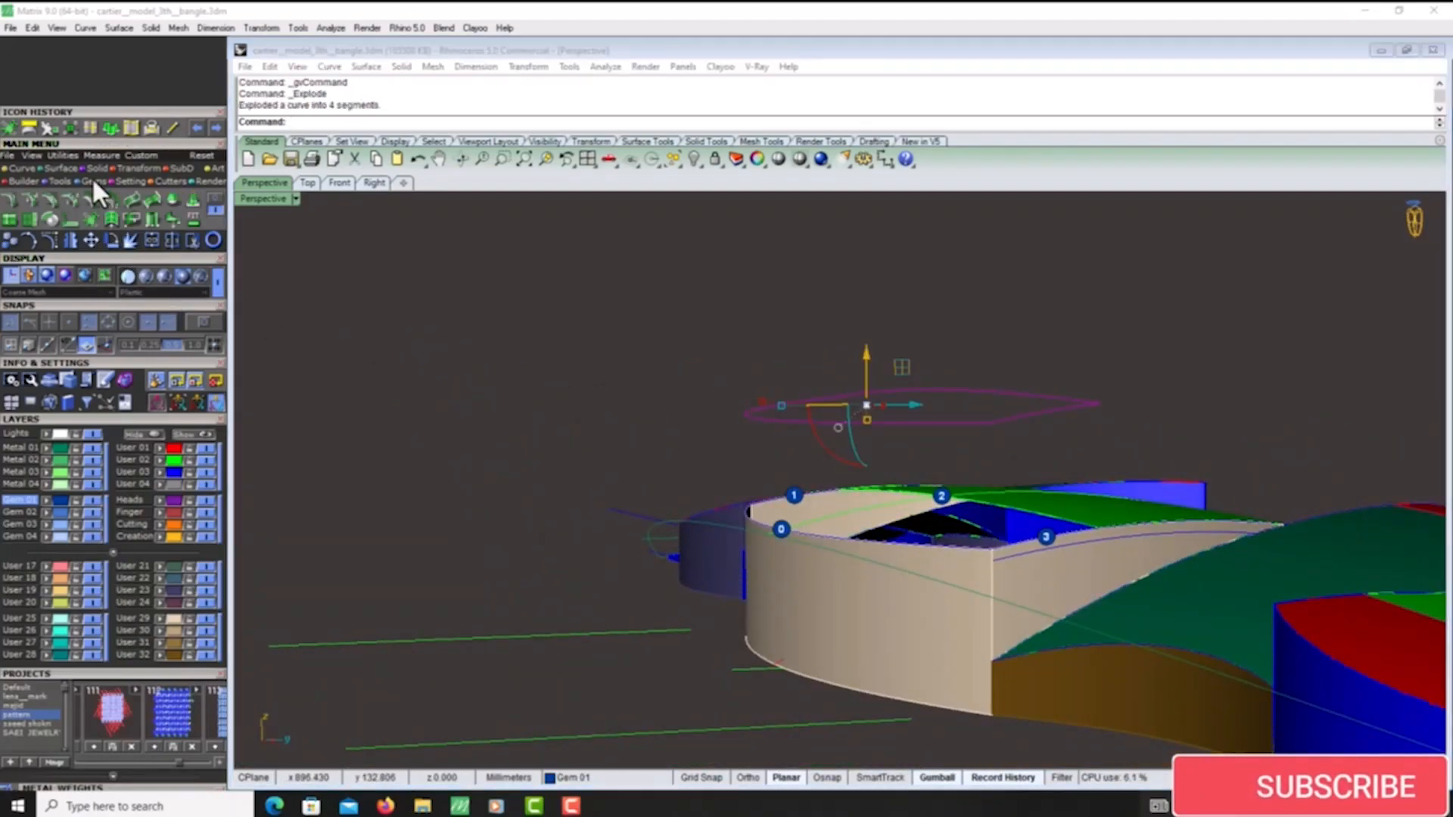
{"action": "left_click", "coordinate": [189, 201]}
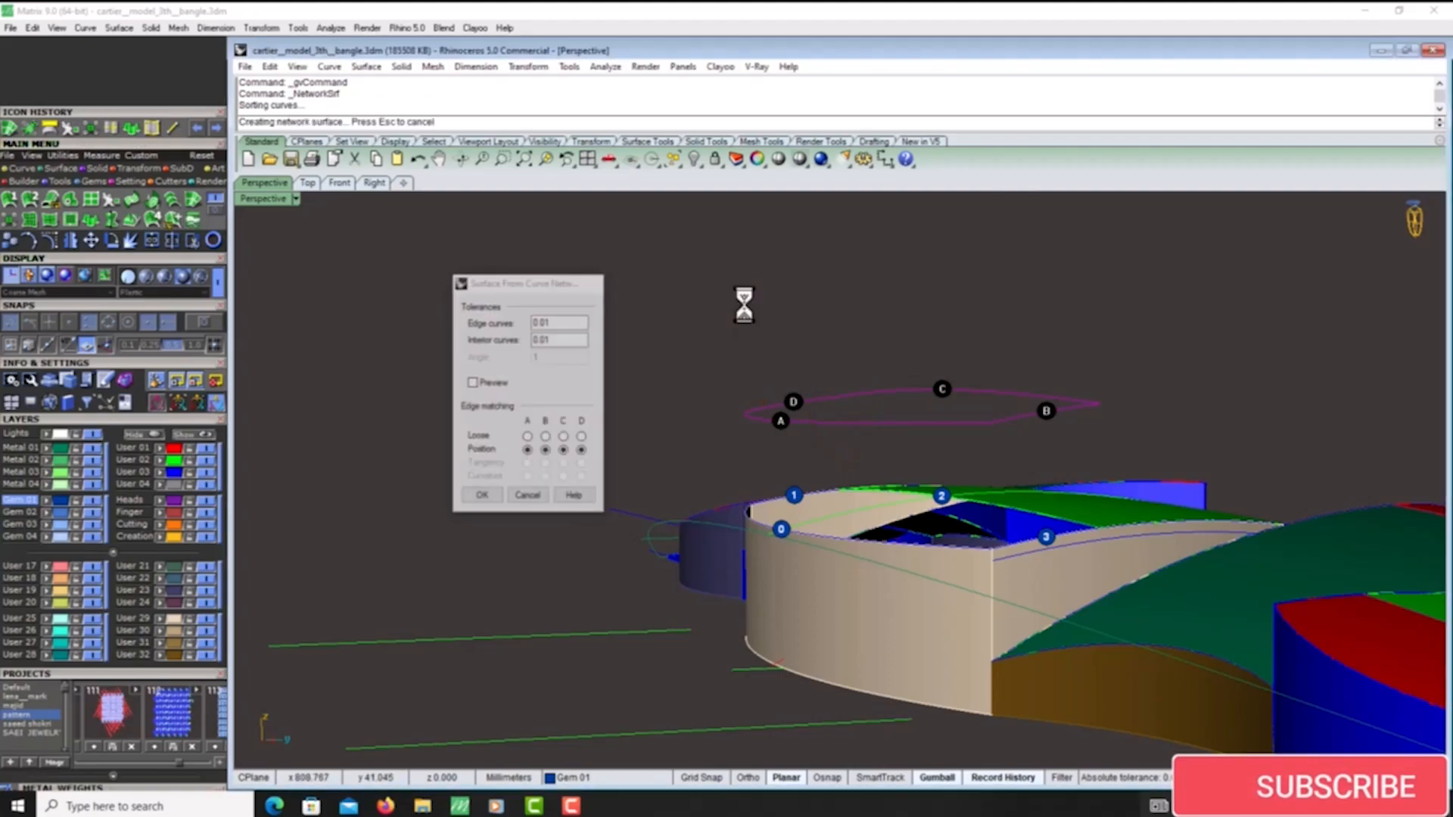
{"action": "scroll", "coordinate": [812, 303], "scroll_direction": "down", "scroll_amount": 3}
{"action": "right_click_drag", "start_coordinate": [875, 324], "coordinate": [926, 438]}
{"action": "scroll", "coordinate": [882, 333], "scroll_direction": "up", "scroll_amount": 5}
- Create the flat UV outline curve of the new network surface
{"action": "left_click", "coordinate": [825, 351]}
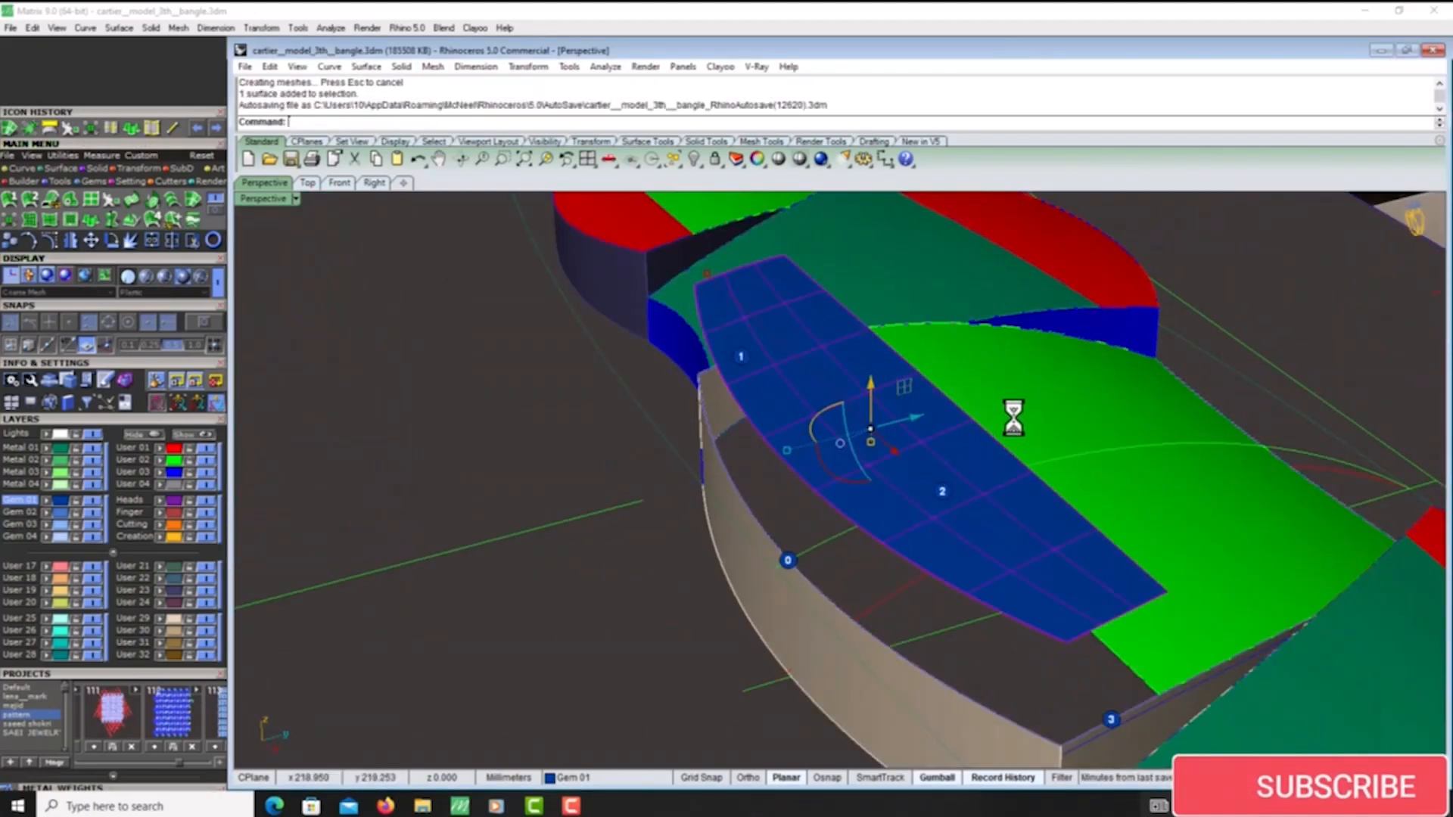
{"action": "scroll", "coordinate": [1013, 418], "scroll_direction": "down", "scroll_amount": 2}
{"action": "scroll", "coordinate": [976, 439], "scroll_direction": "down", "scroll_amount": 5}
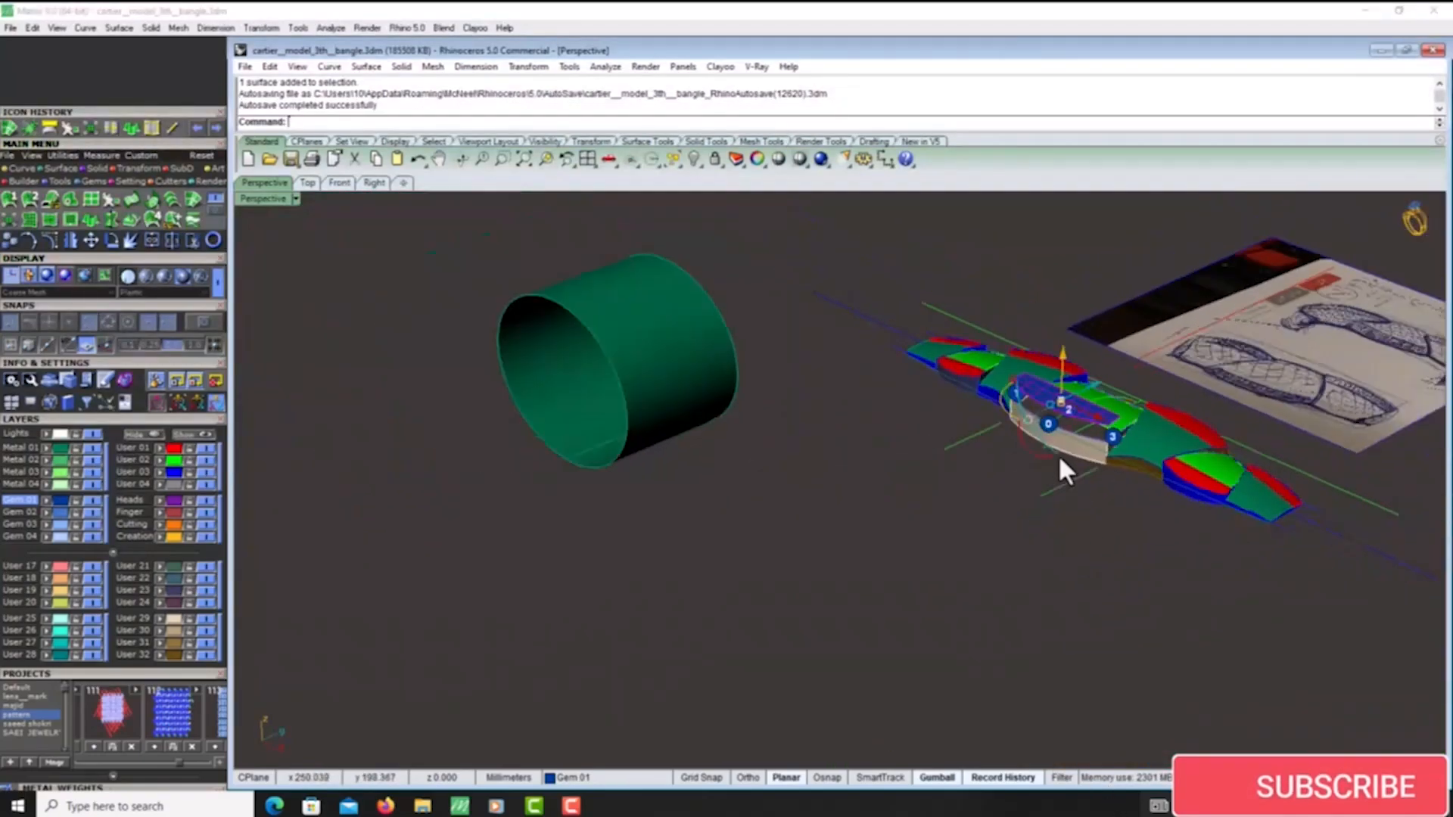
{"action": "scroll", "coordinate": [1063, 471], "scroll_direction": "down", "scroll_amount": 2}
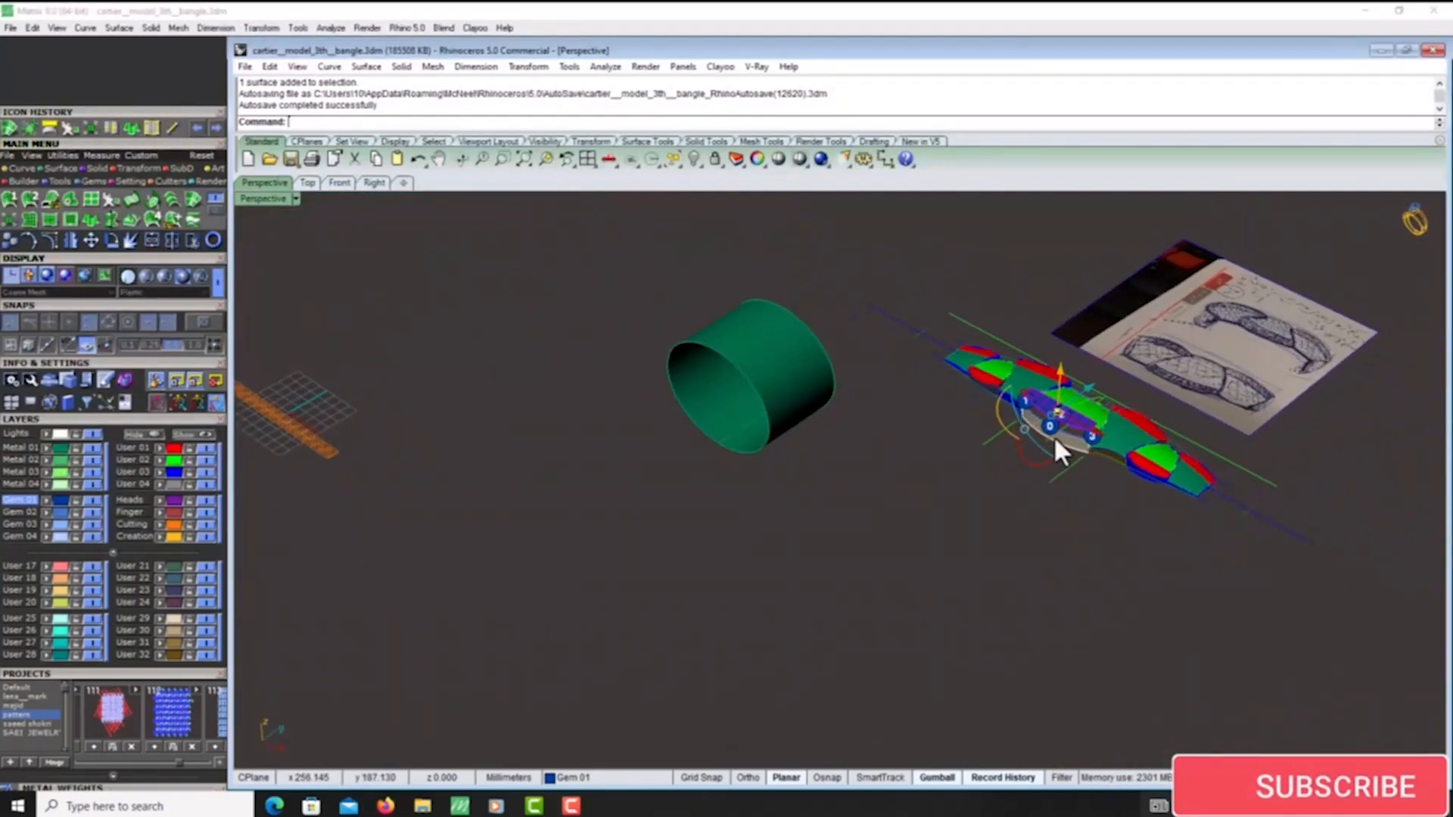
{"action": "left_click", "coordinate": [16, 168]}
{"action": "left_click", "coordinate": [67, 200]}
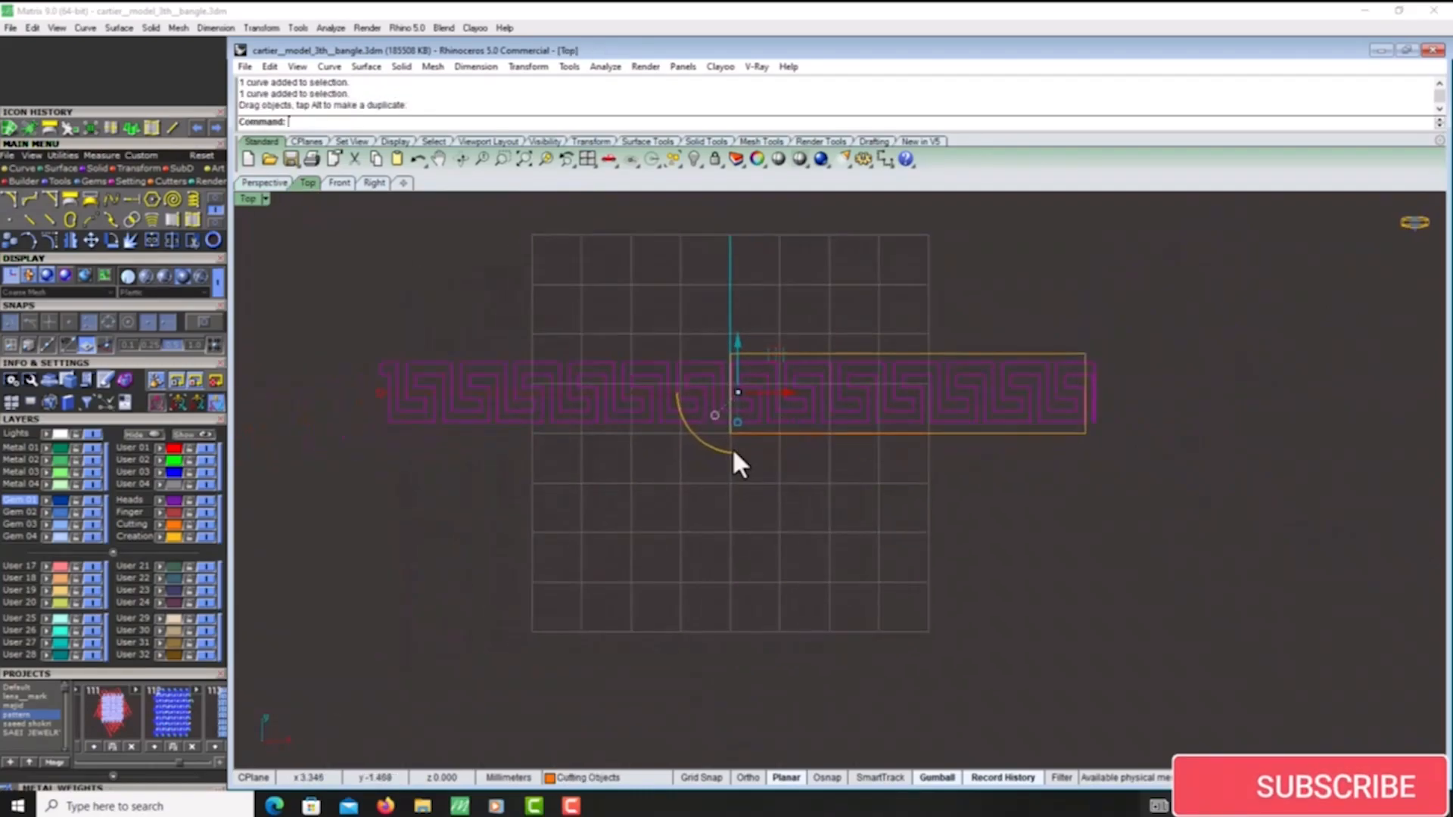
- Scale the Greek key row up uniformly to the UV outline's height and move it to align with the outline's upper corner
{"action": "left_click_drag", "start_coordinate": [371, 395], "coordinate": [270, 430]}
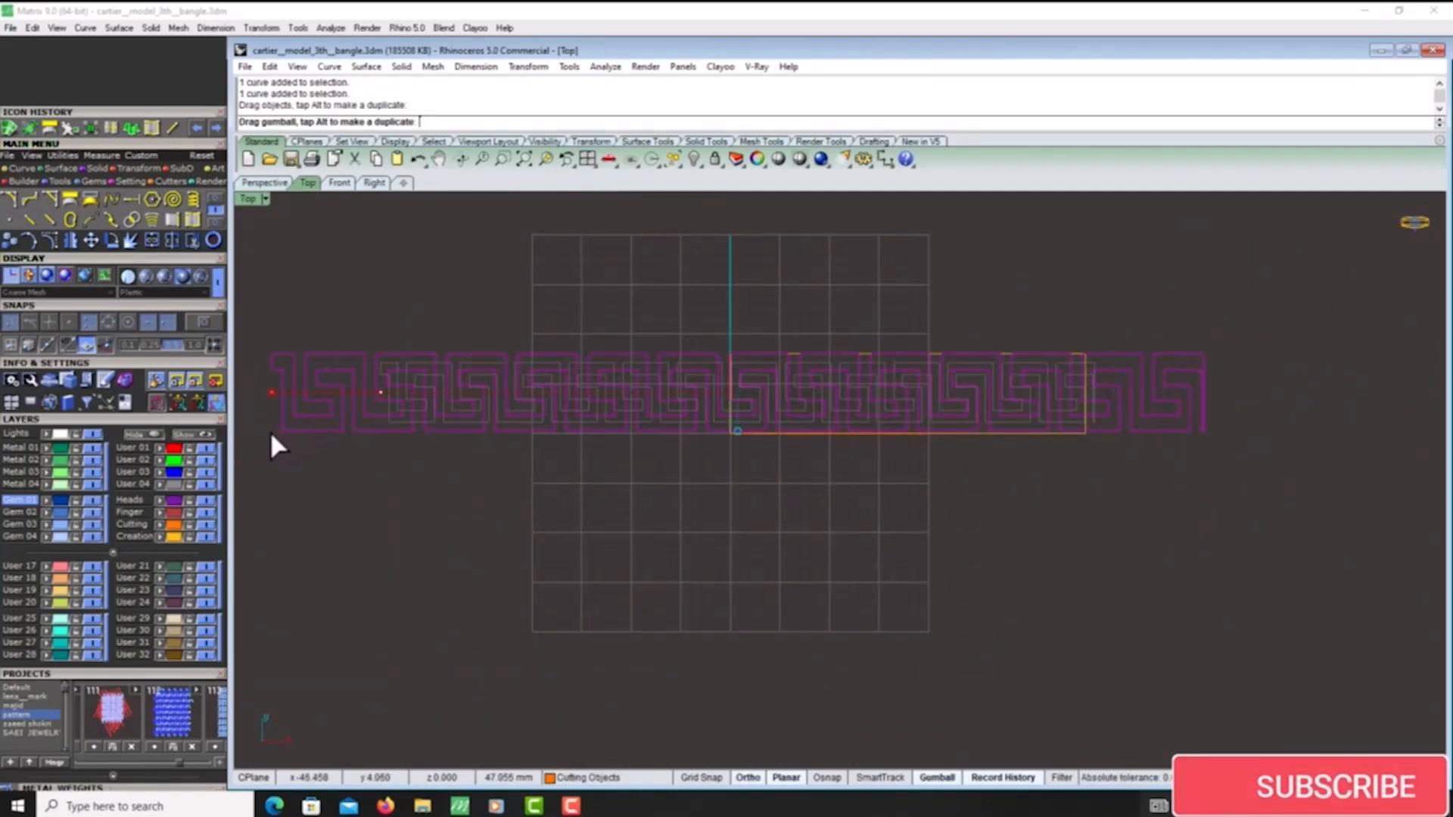
{"action": "scroll", "coordinate": [728, 339], "scroll_direction": "up", "scroll_amount": 8}
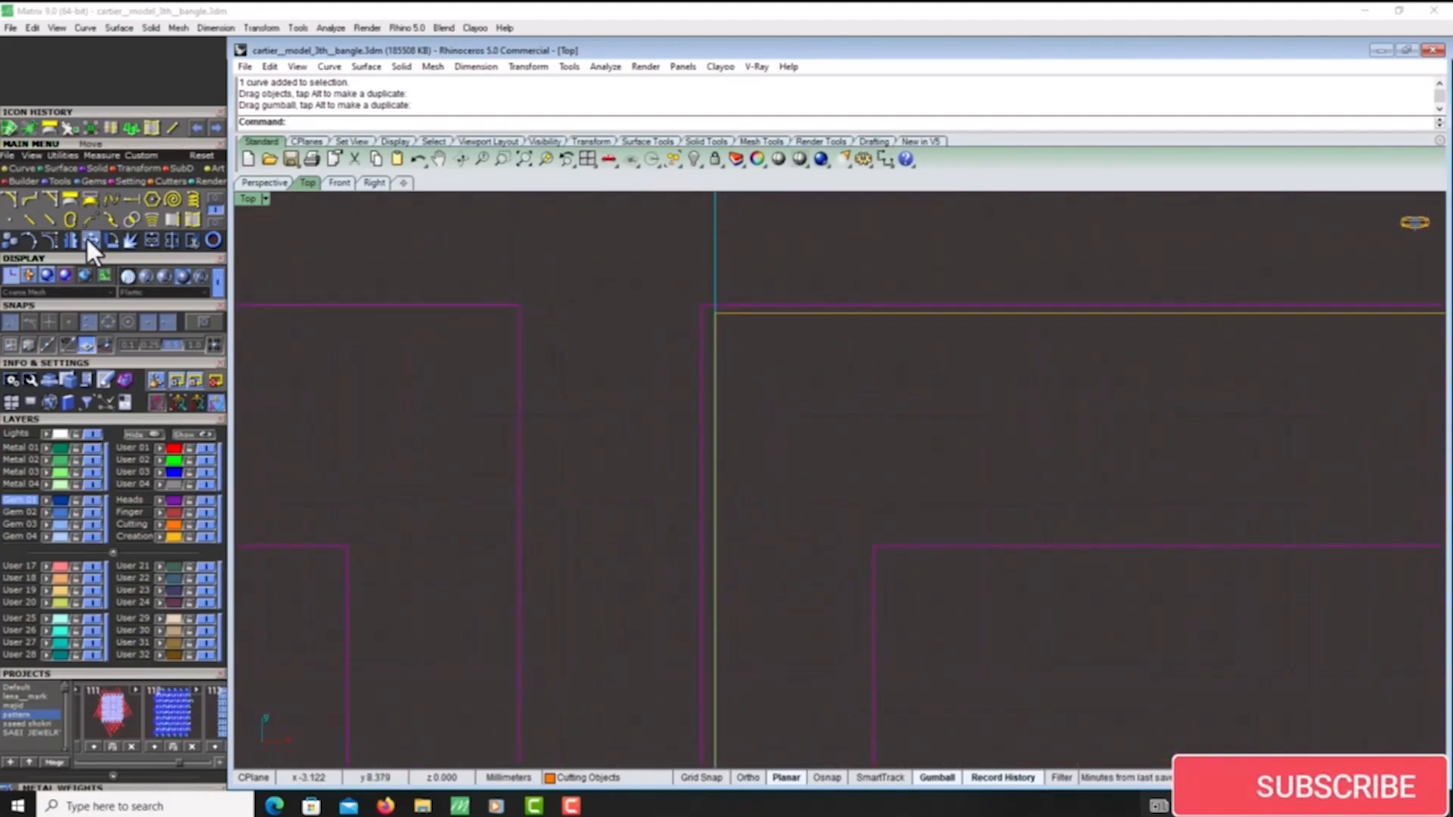
{"action": "left_click", "coordinate": [89, 240]}
{"action": "left_click", "coordinate": [705, 310]}
{"action": "left_click", "coordinate": [710, 315]}
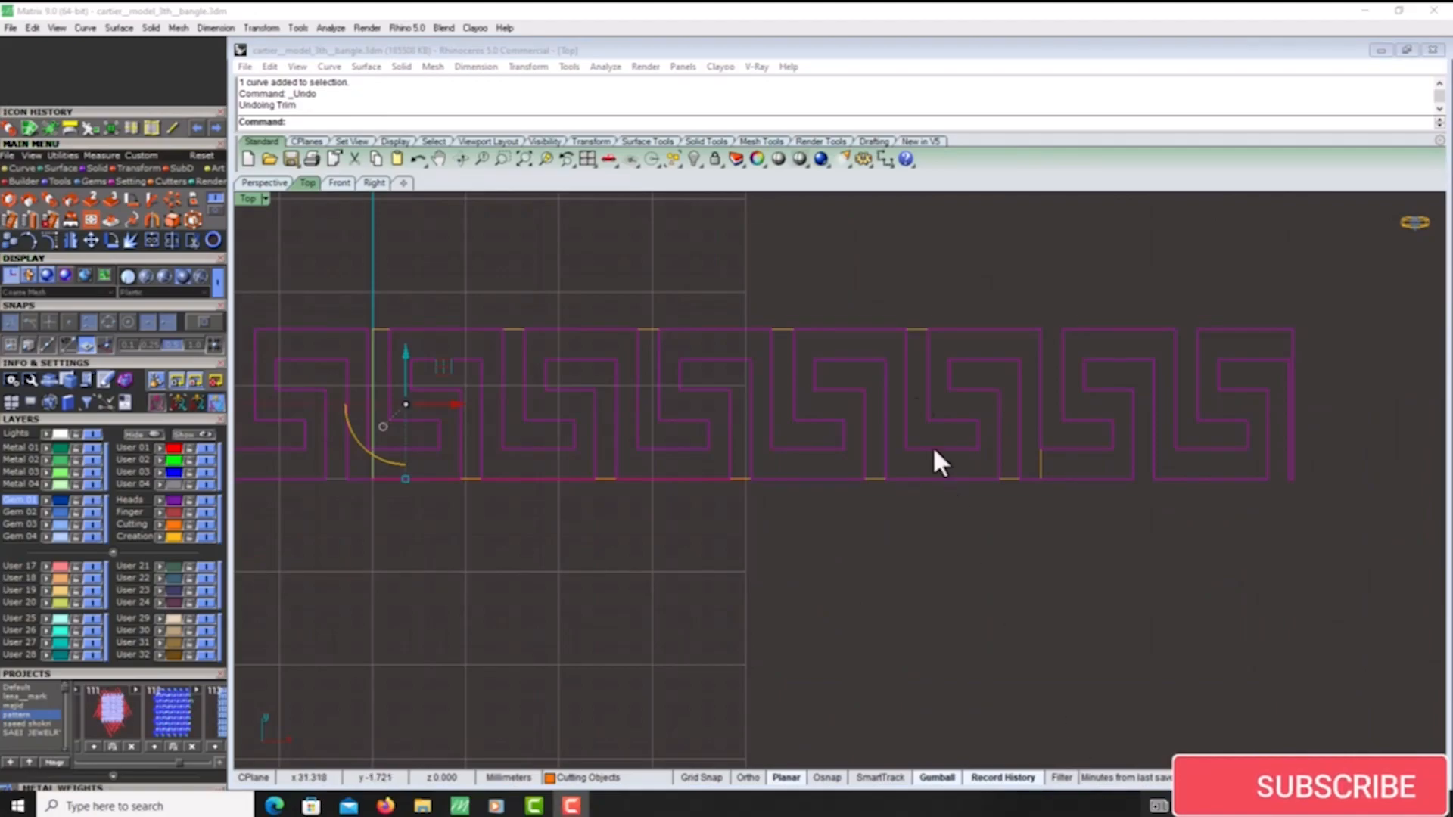
- Trim off the Greek key pattern beyond both ends of the rectangular UV outline, using the outline as cutter
{"action": "left_click", "coordinate": [1041, 463]}
{"action": "left_click", "coordinate": [193, 241]}
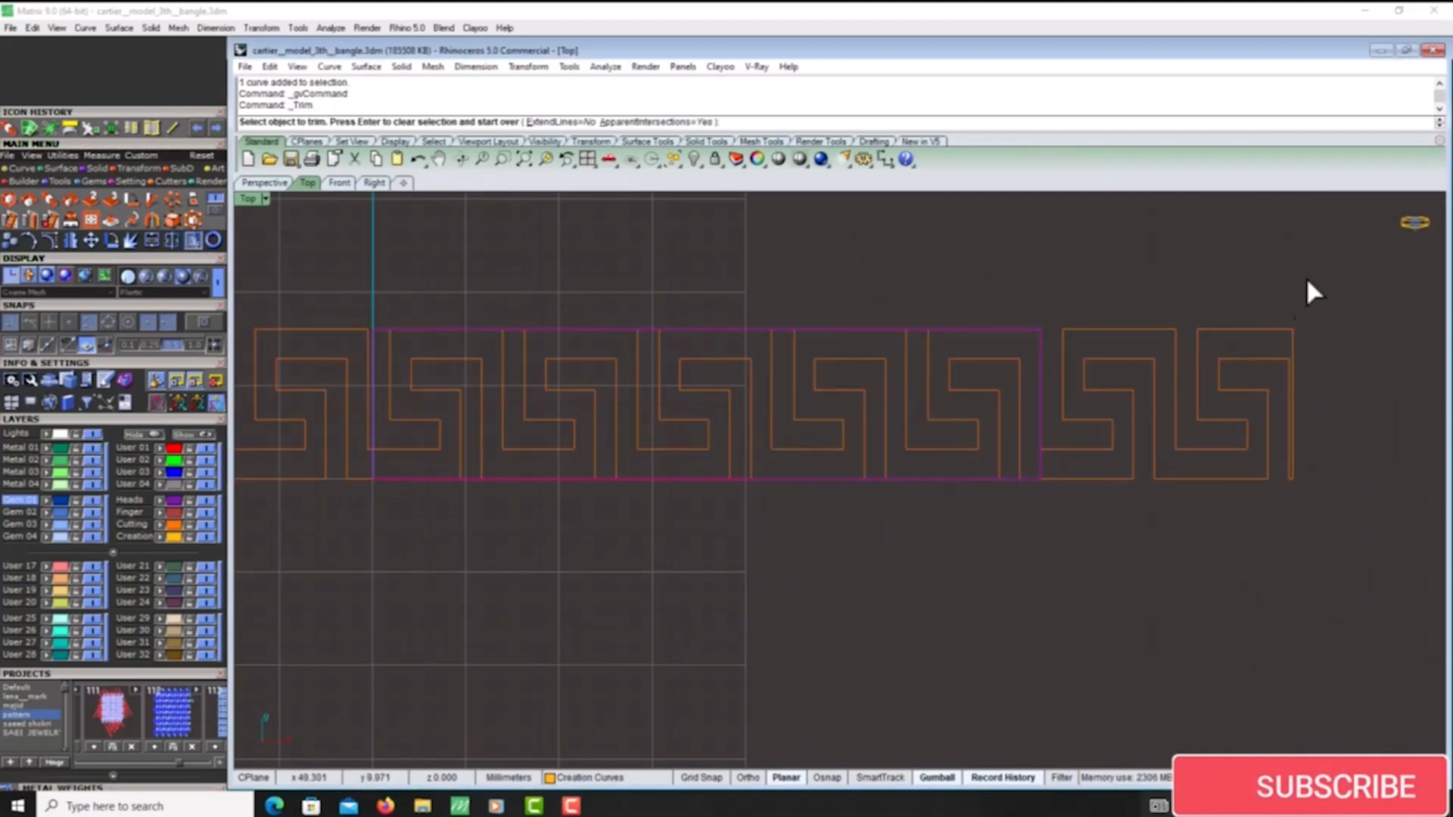
{"action": "left_click_drag", "start_coordinate": [1306, 277], "coordinate": [1131, 521]}
{"action": "left_click_drag", "start_coordinate": [348, 312], "coordinate": [288, 456]}
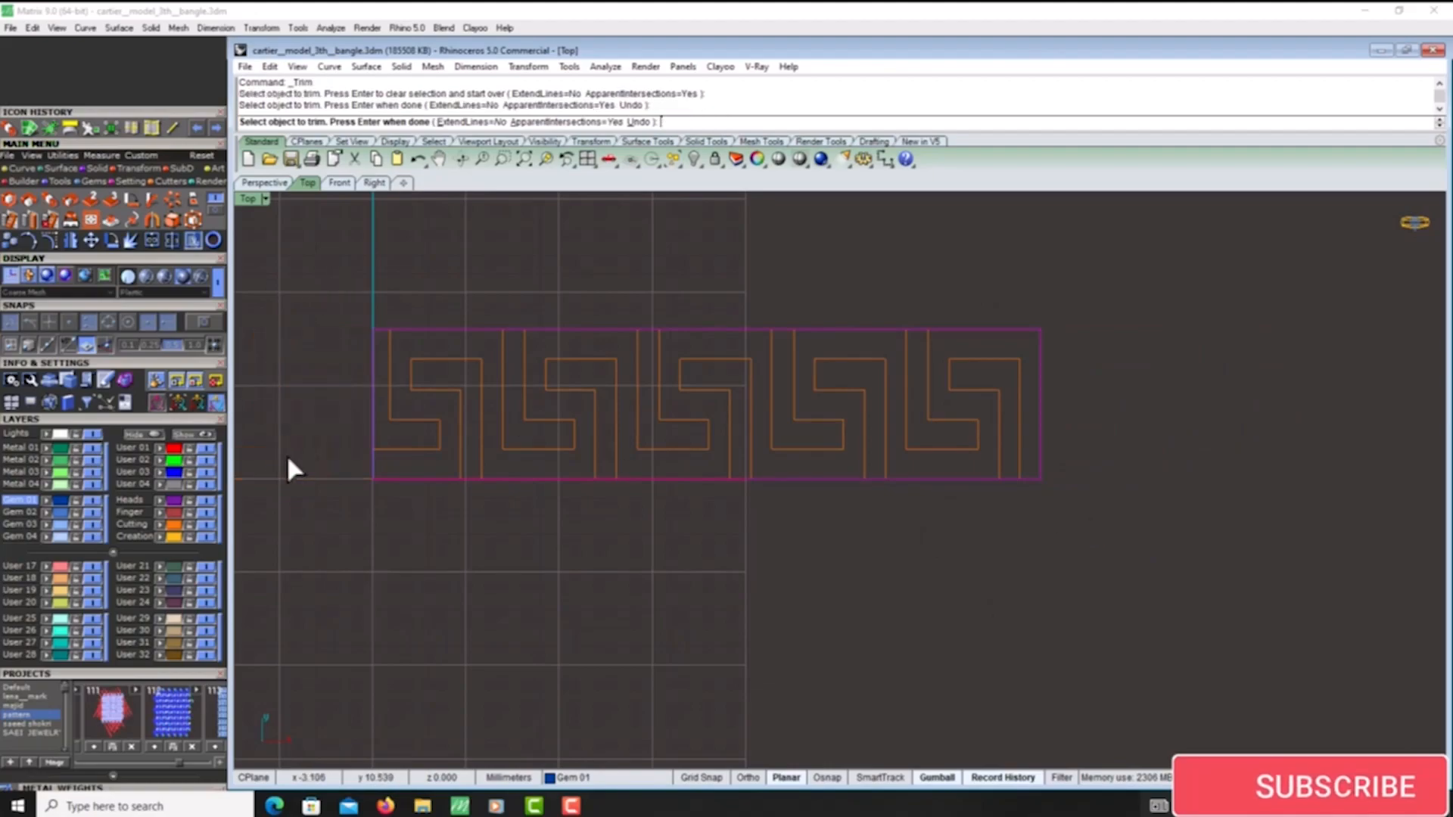
{"action": "right_click", "coordinate": [372, 482]}
- Apply the trimmed Greek key curves to the raised network surface and lower the surface with its pattern back onto the strip
{"action": "left_click", "coordinate": [409, 449]}
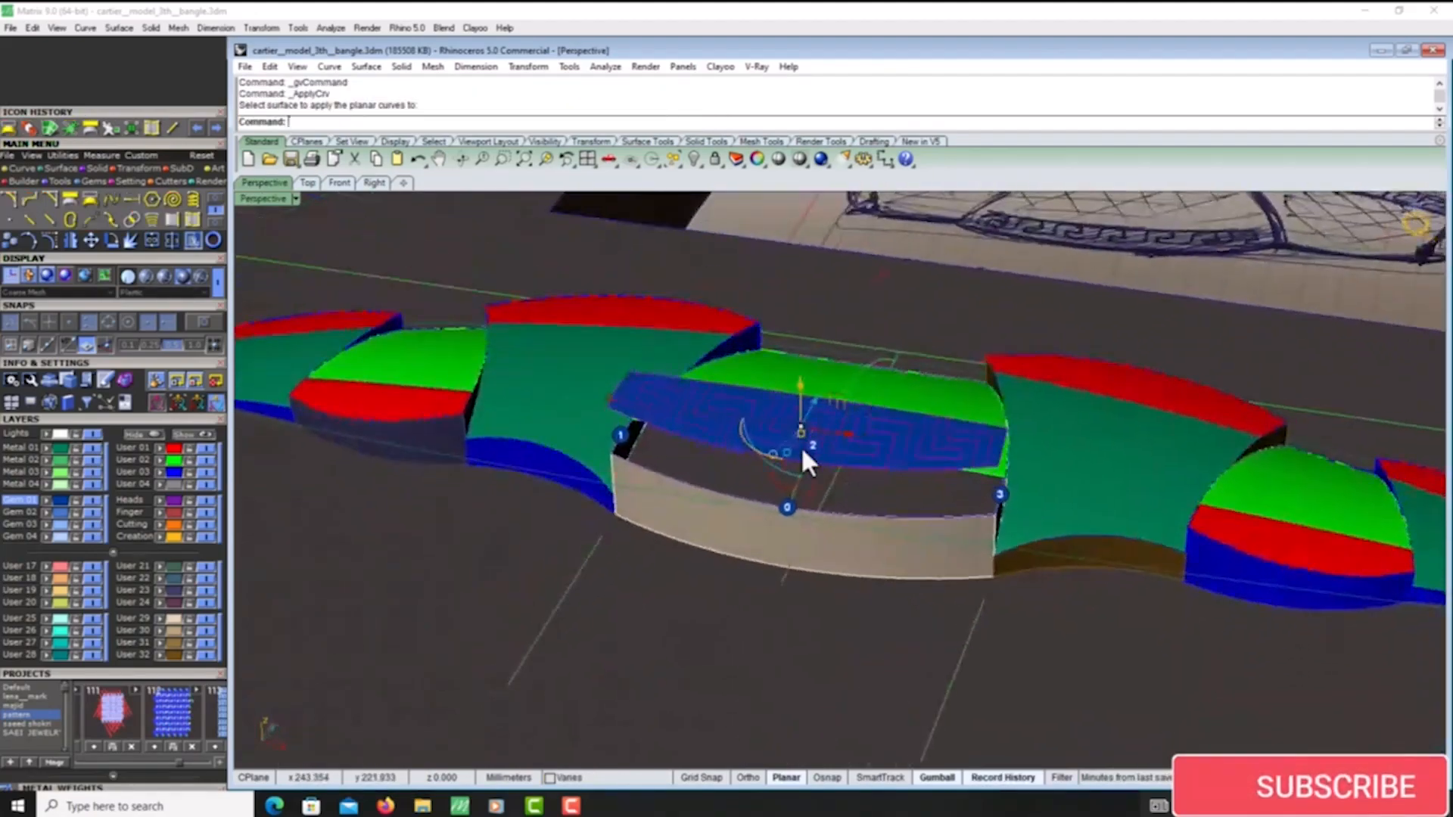
{"action": "scroll", "coordinate": [800, 446], "scroll_direction": "up", "scroll_amount": 4}
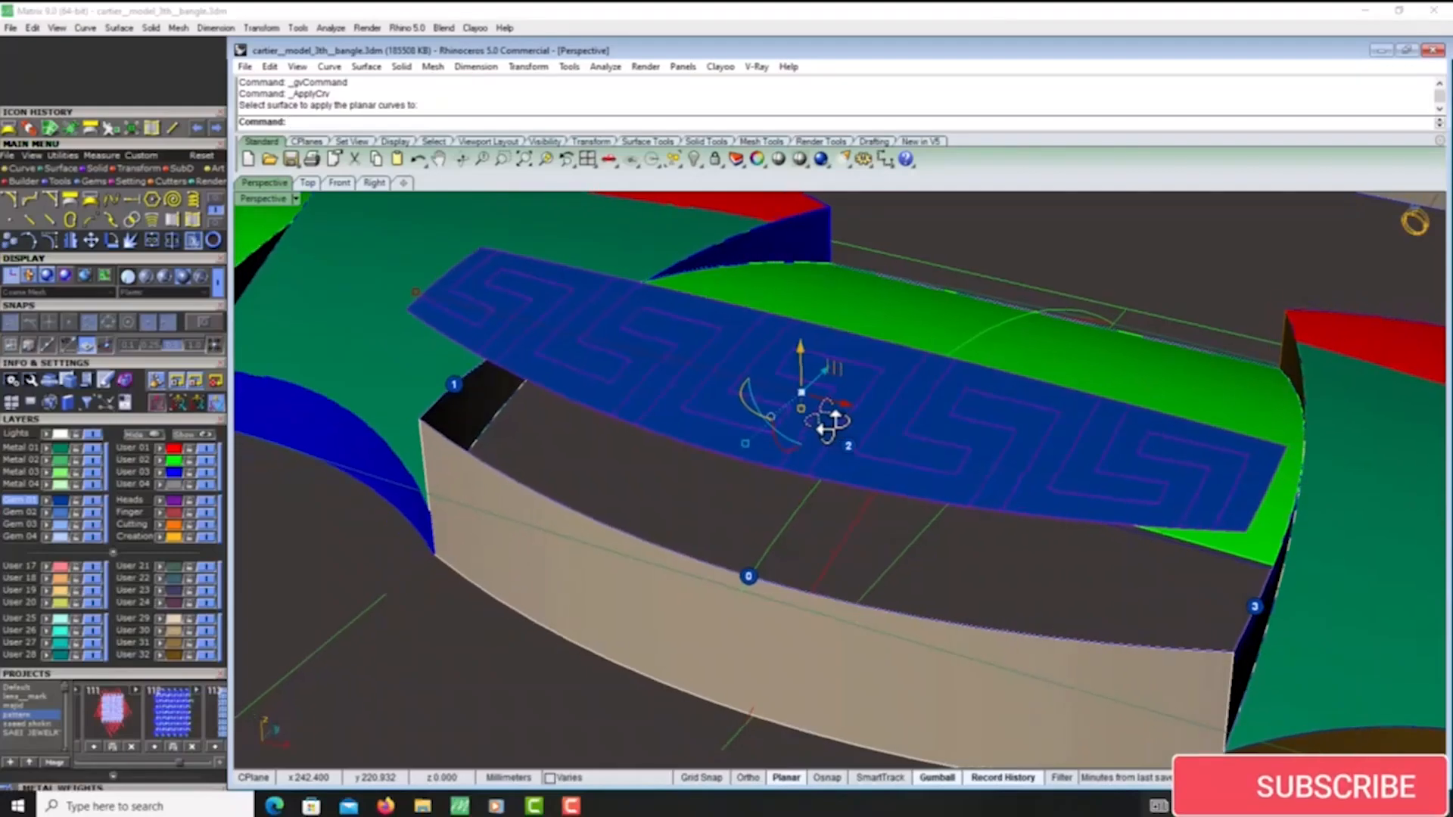
{"action": "left_click", "coordinate": [839, 465]}
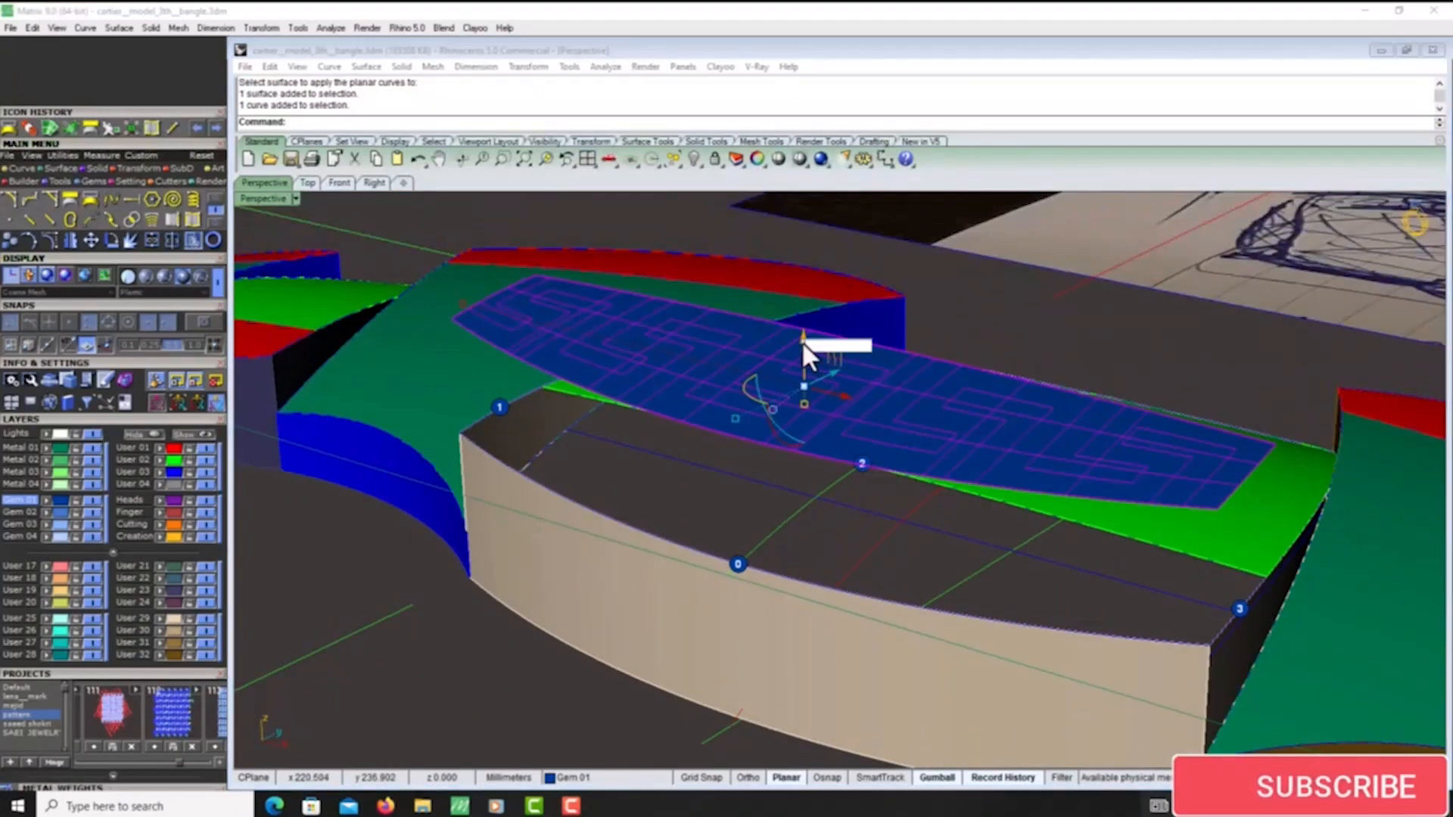
{"action": "left_click", "coordinate": [804, 344]}
{"action": "scroll", "coordinate": [871, 529], "scroll_direction": "up", "scroll_amount": 6}
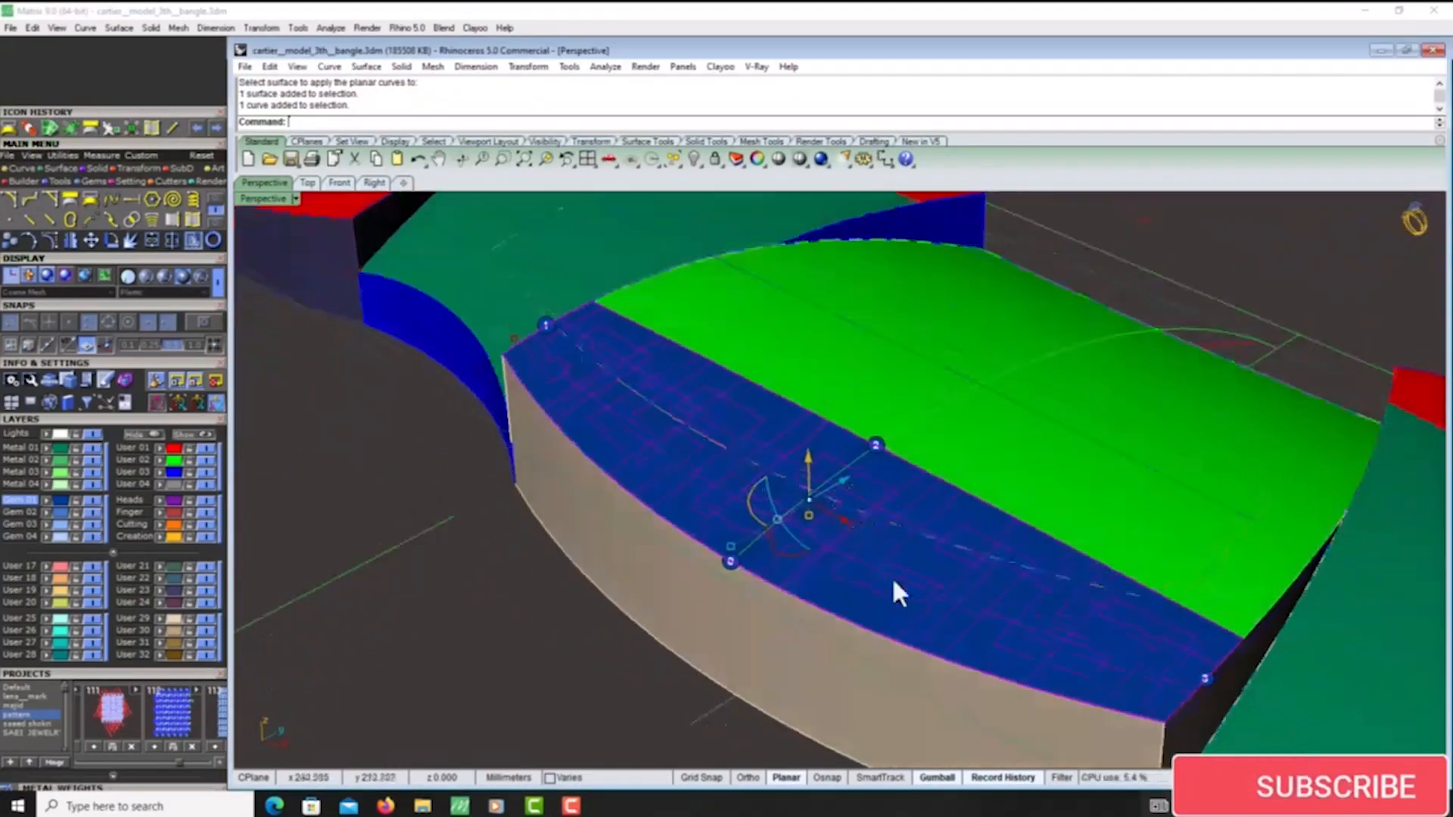
- Copy and paste the blue surface in place, hide the duplicate, and split the visible surface with the Greek key curves
{"action": "key", "text": "ctrl+c"}
{"action": "key", "text": "ctrl+v"}
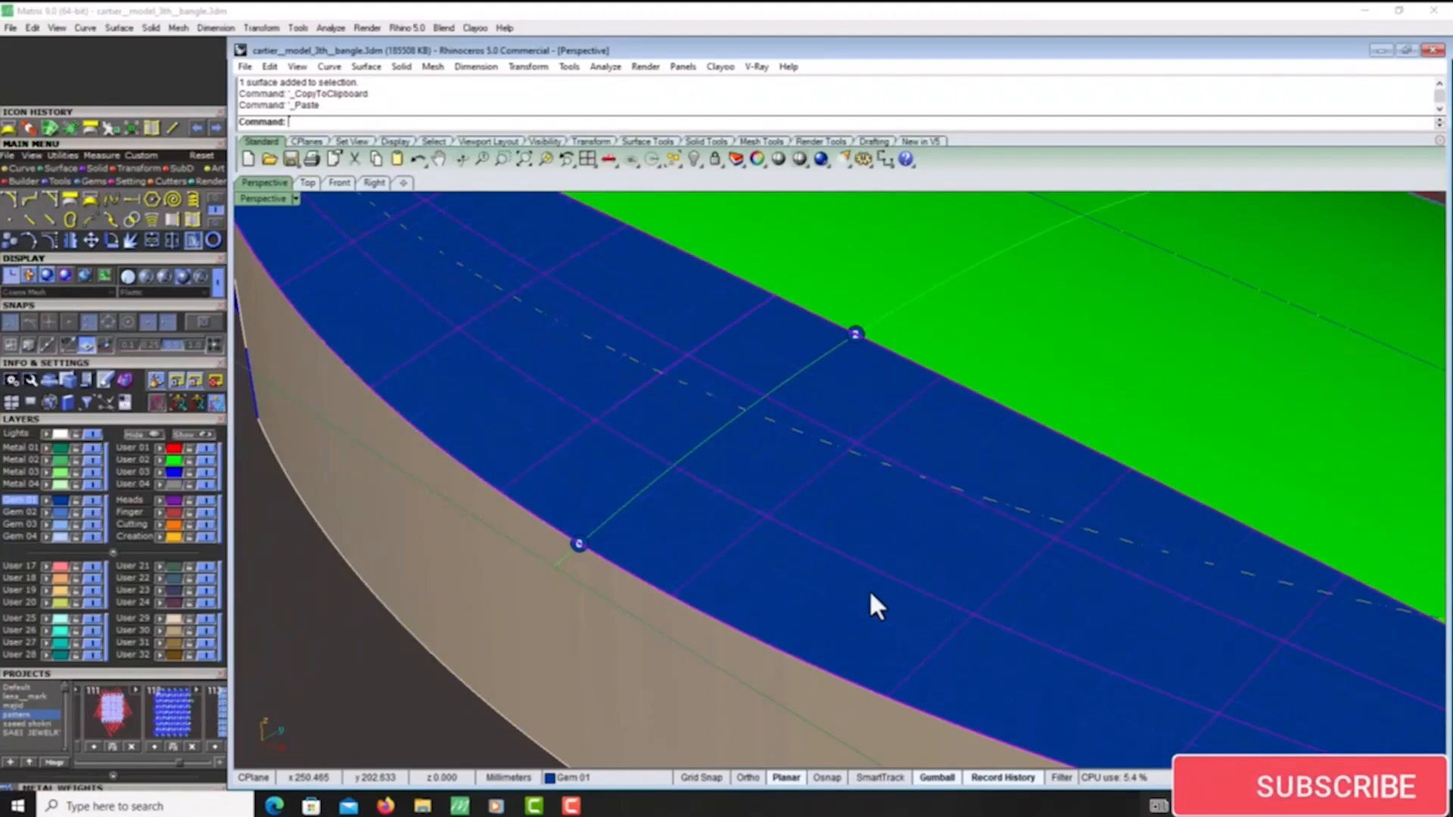
{"action": "key", "text": "ctrl+h"}
{"action": "left_click", "coordinate": [886, 569]}
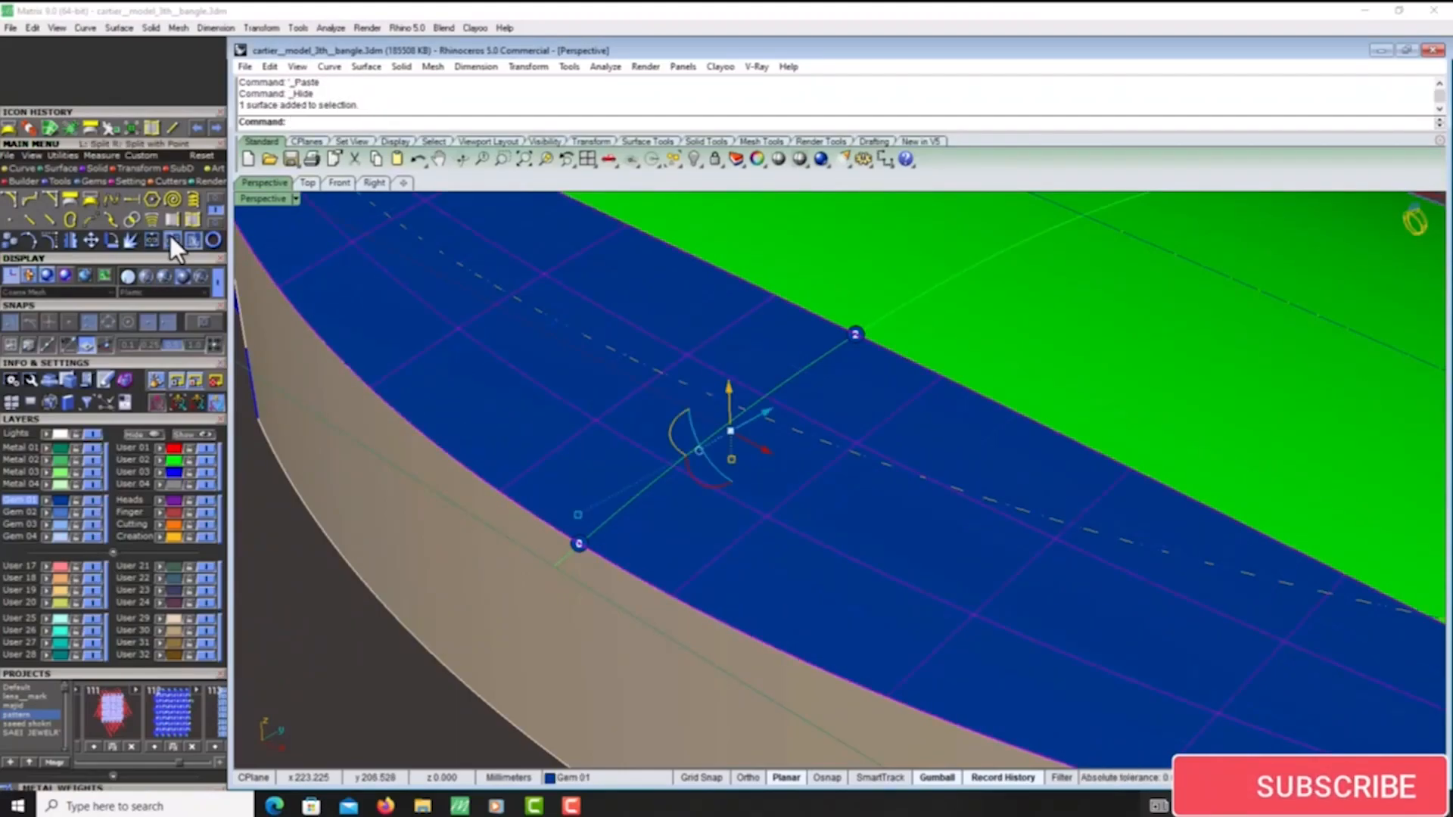
{"action": "left_click", "coordinate": [171, 238]}
{"action": "key", "text": "Return"}
{"action": "left_click", "coordinate": [855, 555]}
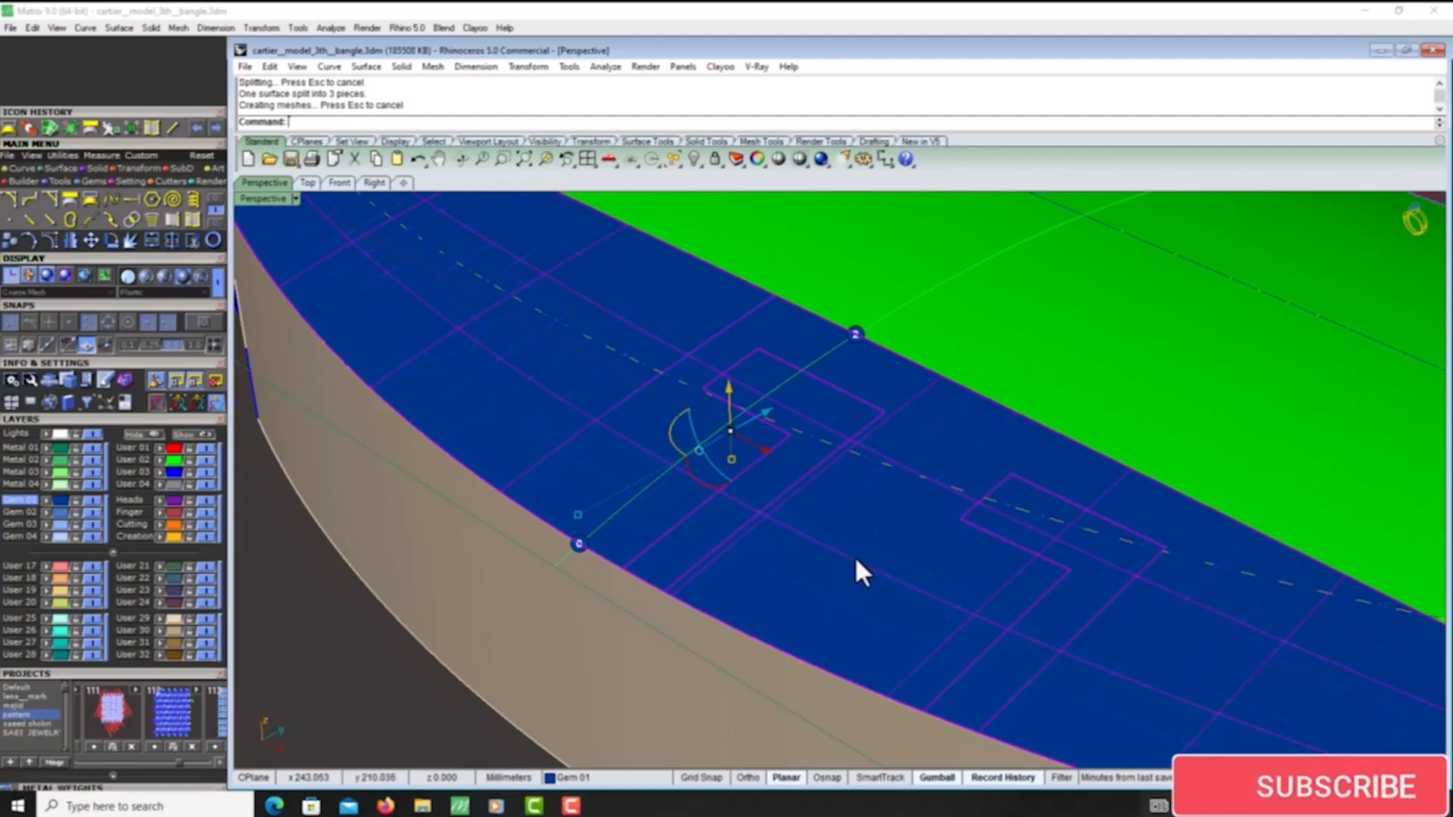
- Trim the Greek key shapes out of the blue surface near its right end, using the pattern curves as cutters
{"action": "scroll", "coordinate": [870, 502], "scroll_direction": "down", "scroll_amount": 5}
{"action": "scroll", "coordinate": [870, 503], "scroll_direction": "up", "scroll_amount": 3}
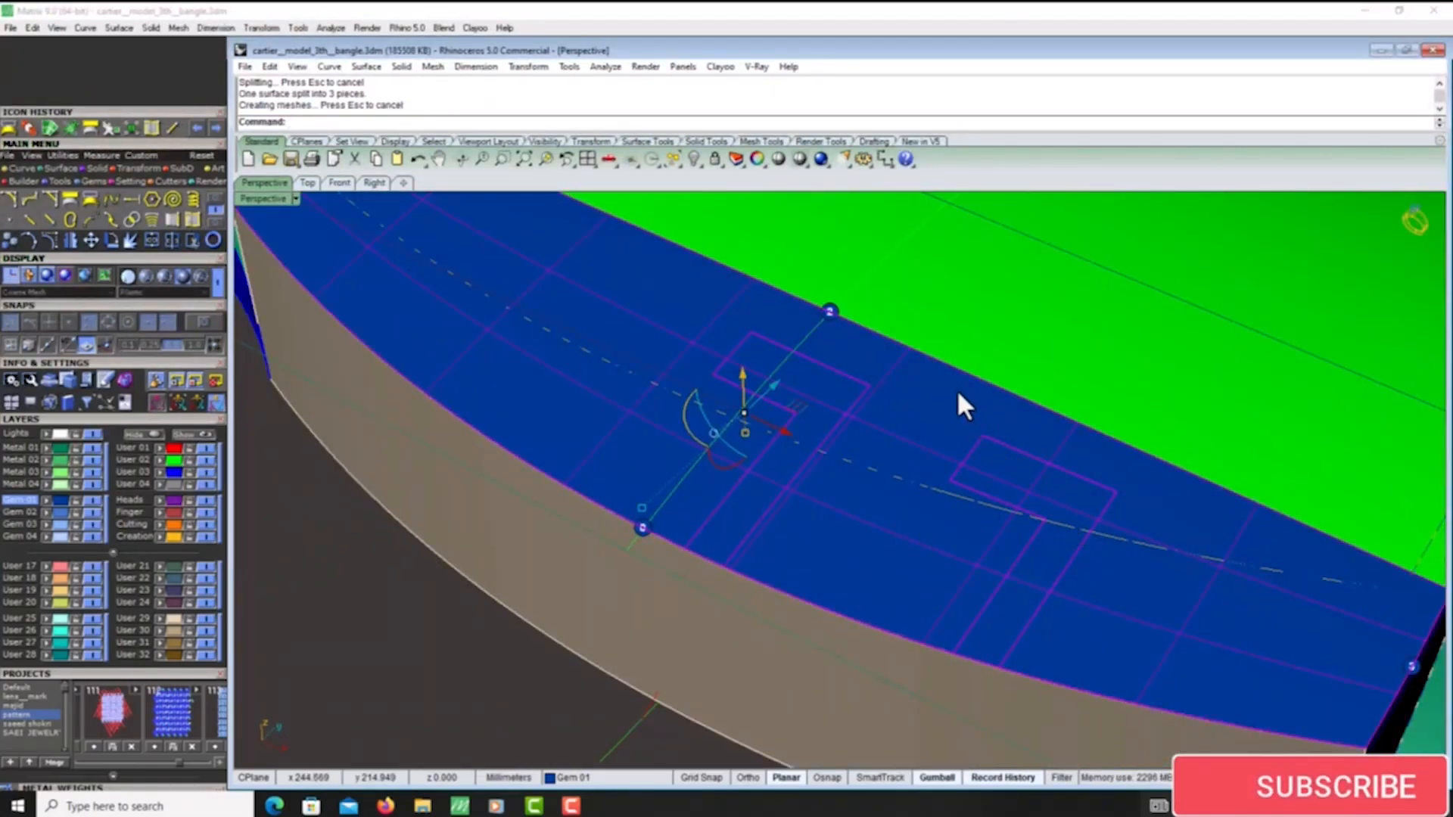
{"action": "left_click", "coordinate": [976, 413]}
{"action": "right_click_drag", "start_coordinate": [976, 414], "coordinate": [941, 564]}
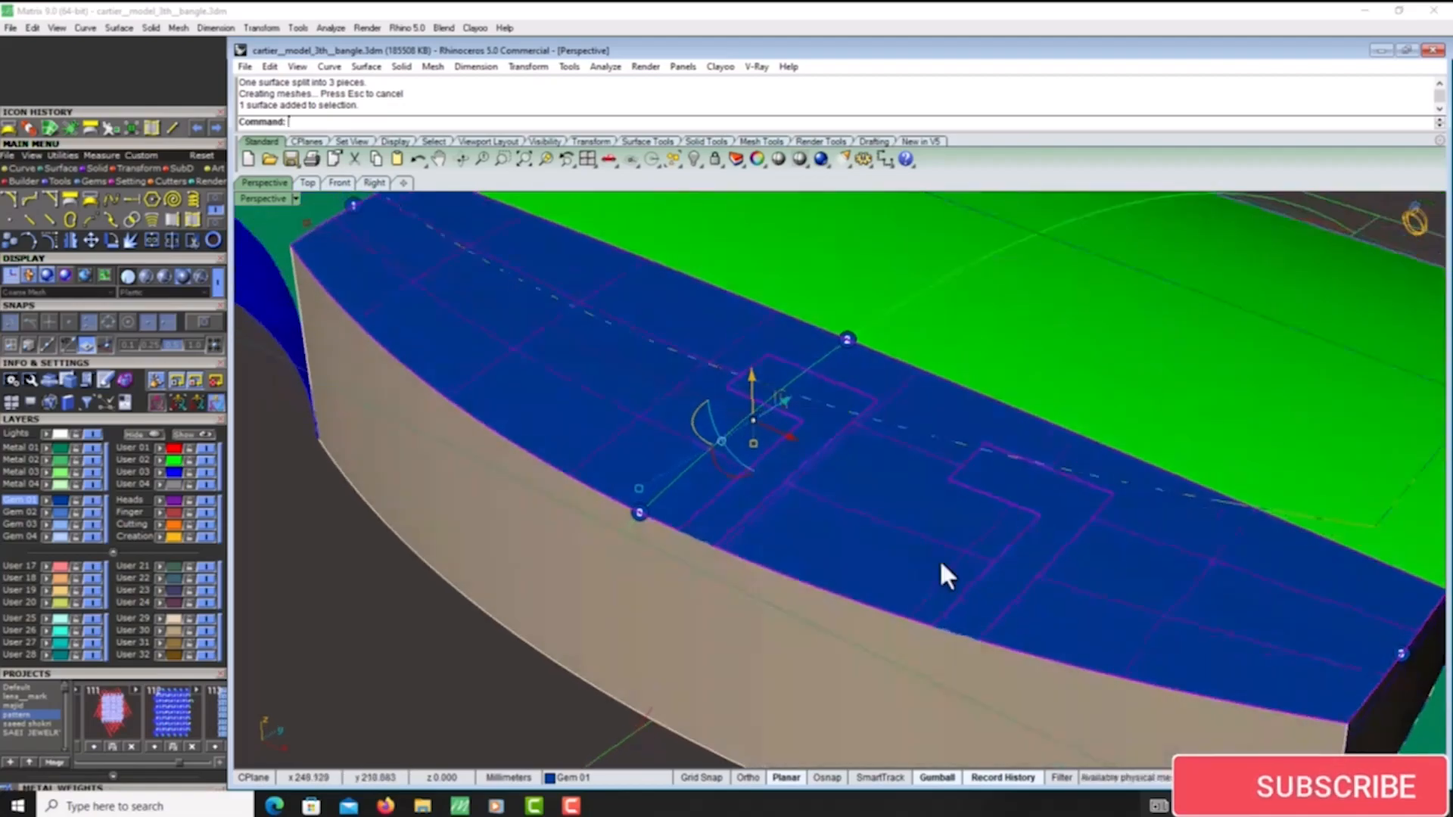
{"action": "right_click_drag", "start_coordinate": [977, 408], "coordinate": [949, 426]}
{"action": "scroll", "coordinate": [989, 418], "scroll_direction": "up", "scroll_amount": 6}
{"action": "left_click", "coordinate": [989, 418]}
{"action": "left_click", "coordinate": [930, 365]}
{"action": "scroll", "coordinate": [917, 384], "scroll_direction": "down", "scroll_amount": 5}
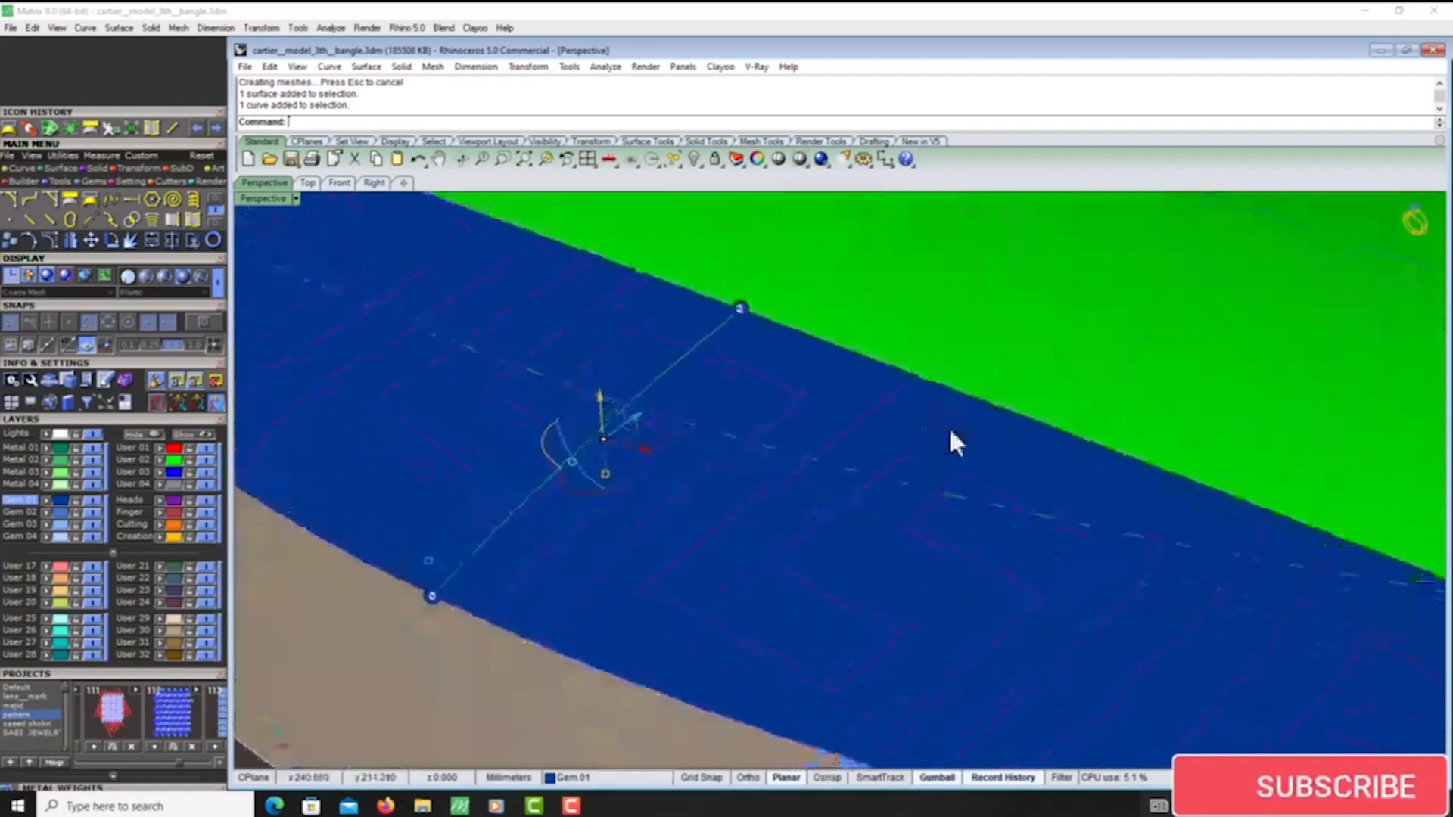
{"action": "left_click", "coordinate": [192, 240]}
{"action": "scroll", "coordinate": [736, 411], "scroll_direction": "down", "scroll_amount": 5}
{"action": "right_click_drag", "start_coordinate": [737, 411], "coordinate": [837, 497]}
{"action": "scroll", "coordinate": [856, 454], "scroll_direction": "up", "scroll_amount": 6}
{"action": "left_click", "coordinate": [857, 447]}
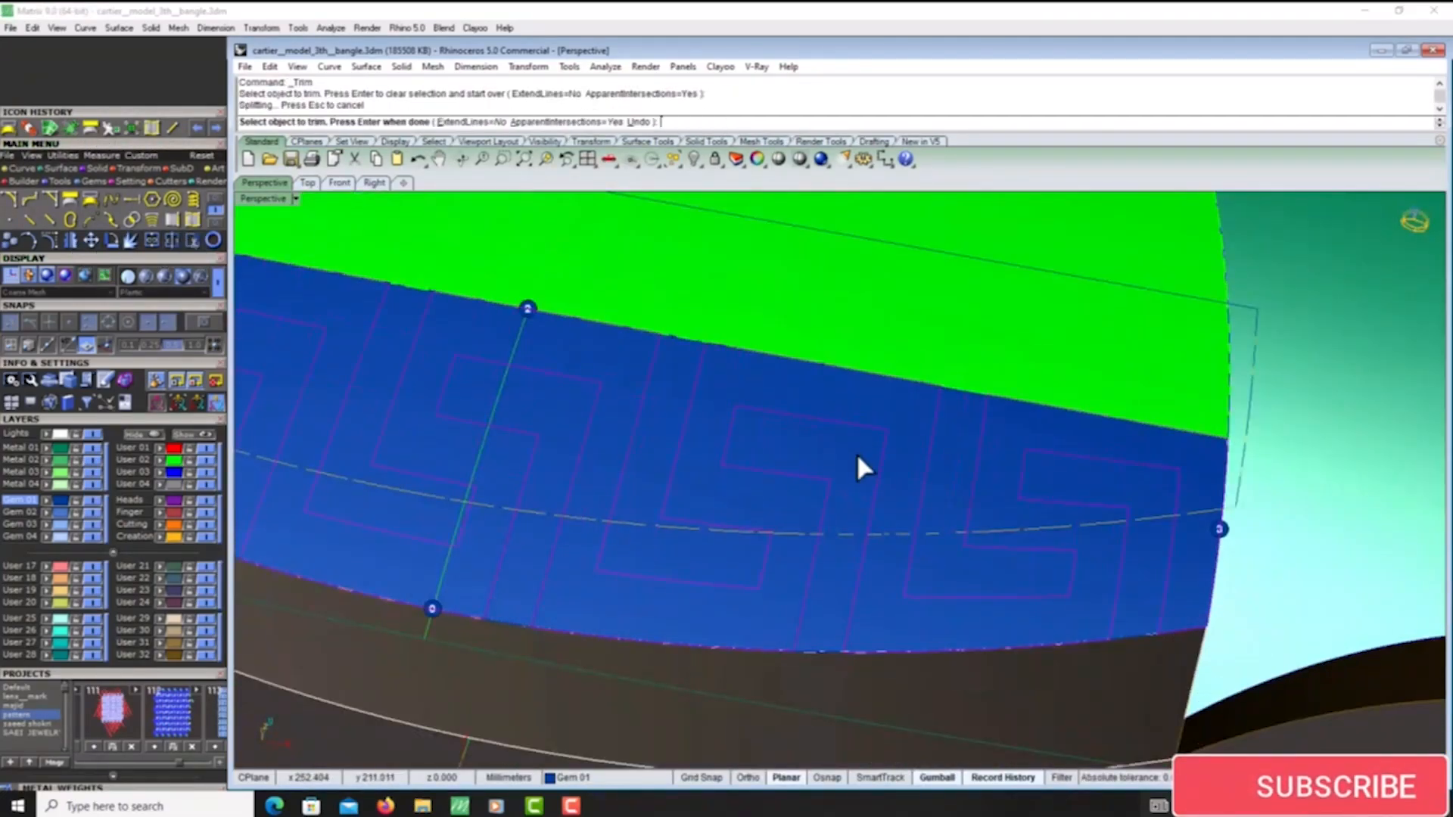
{"action": "left_click", "coordinate": [1061, 481]}
{"action": "left_click", "coordinate": [944, 475]}
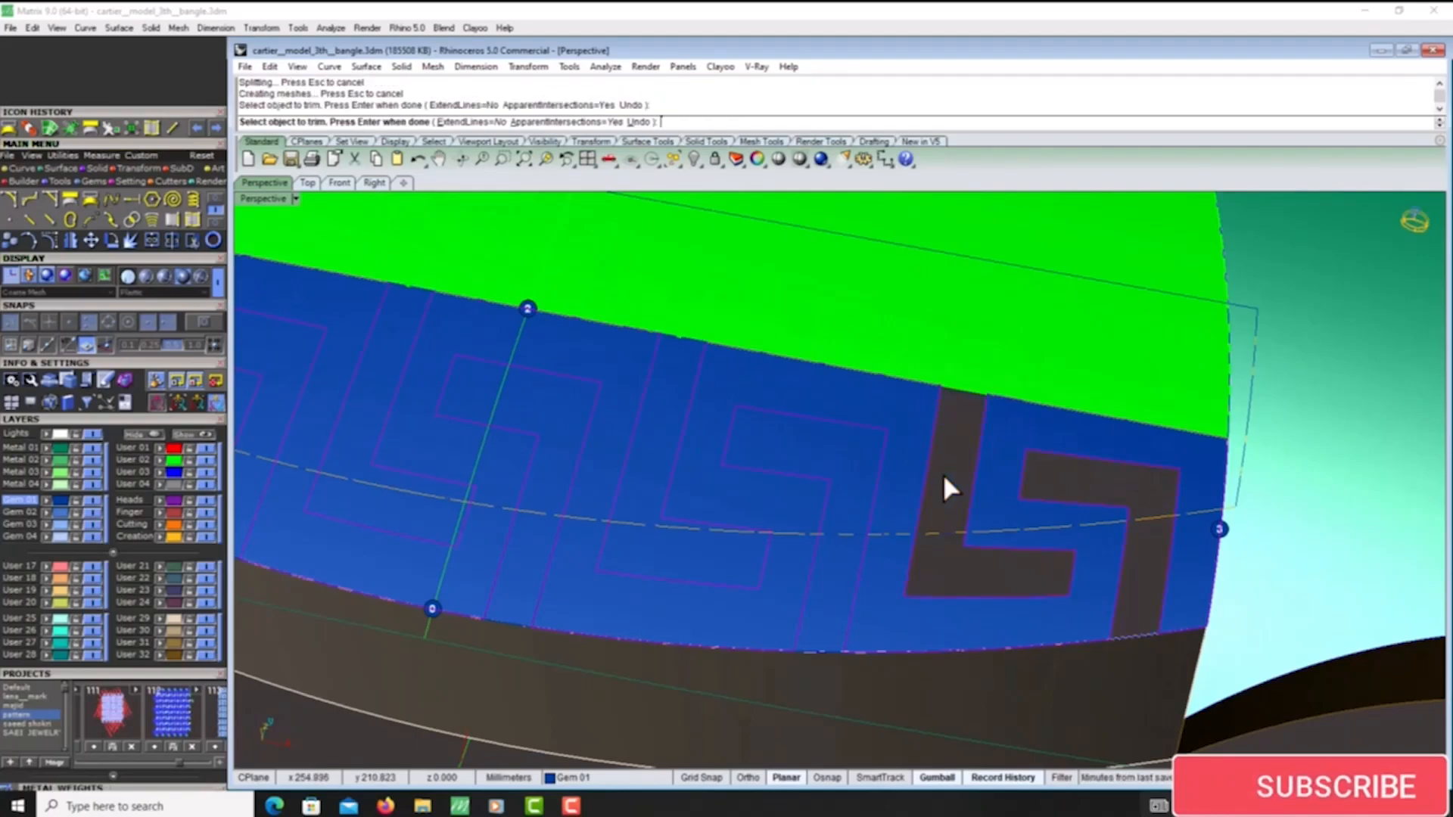
- Trim the remaining Greek key shapes out of the blue surface, working across to its left end
{"action": "scroll", "coordinate": [970, 484], "scroll_direction": "down", "scroll_amount": 5}
{"action": "scroll", "coordinate": [877, 458], "scroll_direction": "up", "scroll_amount": 6}
{"action": "left_click", "coordinate": [905, 461]}
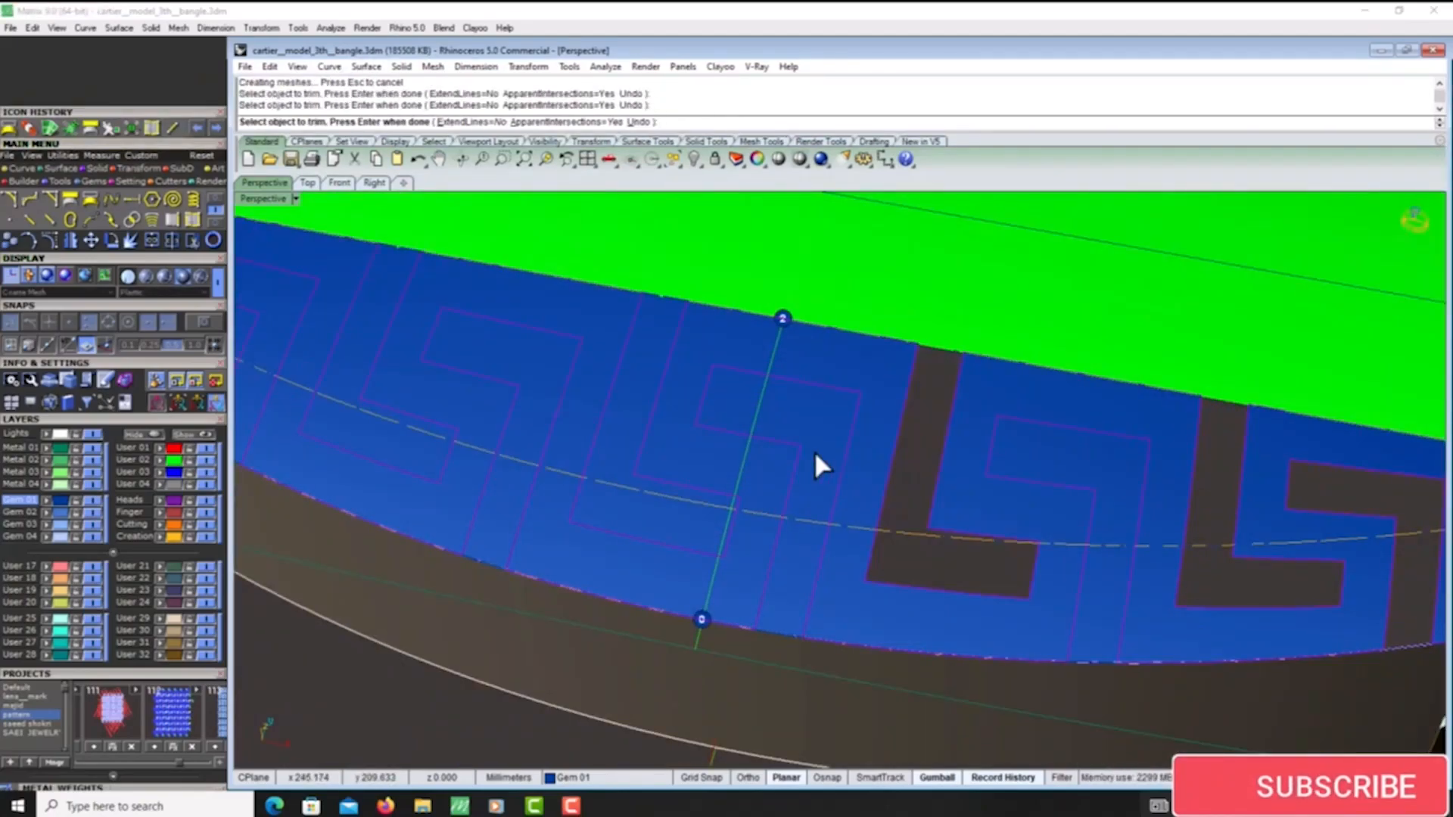
{"action": "scroll", "coordinate": [821, 438], "scroll_direction": "down", "scroll_amount": 5}
{"action": "right_click_drag", "start_coordinate": [821, 438], "coordinate": [757, 492]}
{"action": "scroll", "coordinate": [769, 420], "scroll_direction": "up", "scroll_amount": 5}
{"action": "left_click", "coordinate": [779, 421]}
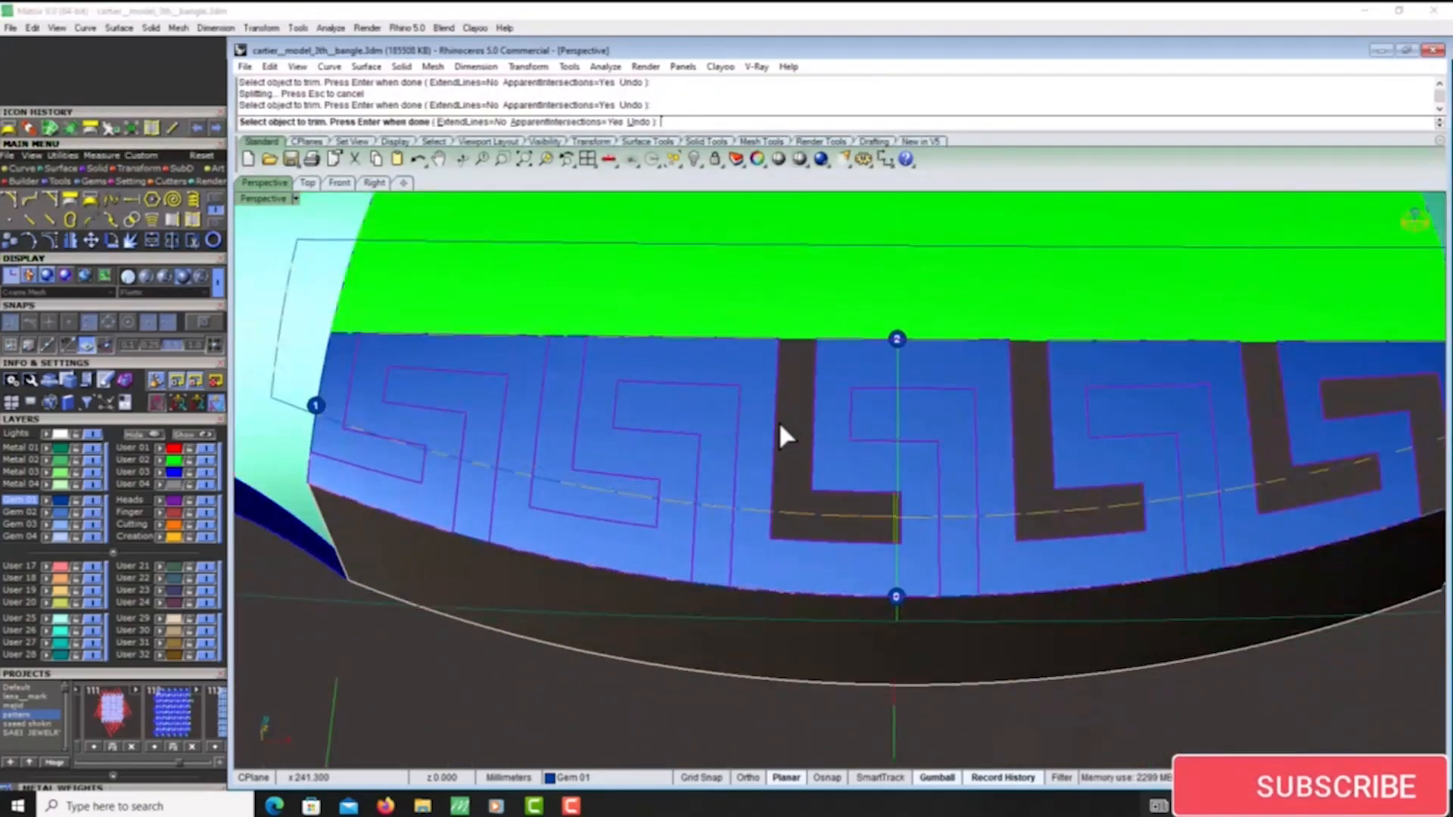
{"action": "left_click", "coordinate": [705, 411]}
{"action": "left_click", "coordinate": [551, 408]}
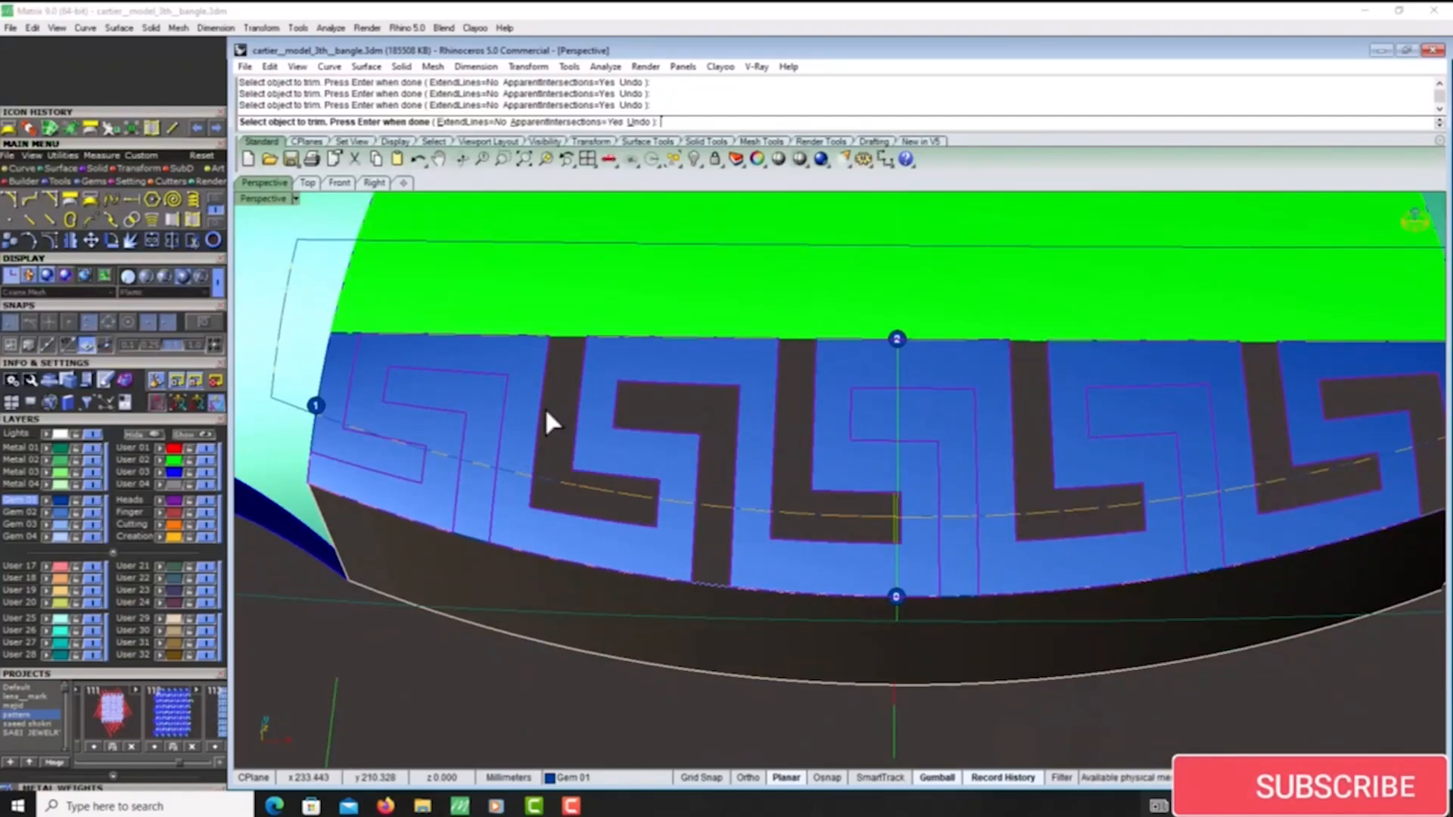
{"action": "left_click", "coordinate": [447, 395]}
{"action": "left_click", "coordinate": [409, 455]}
{"action": "right_click_drag", "start_coordinate": [412, 451], "coordinate": [583, 435]}
{"action": "scroll", "coordinate": [583, 435], "scroll_direction": "down", "scroll_amount": 6}
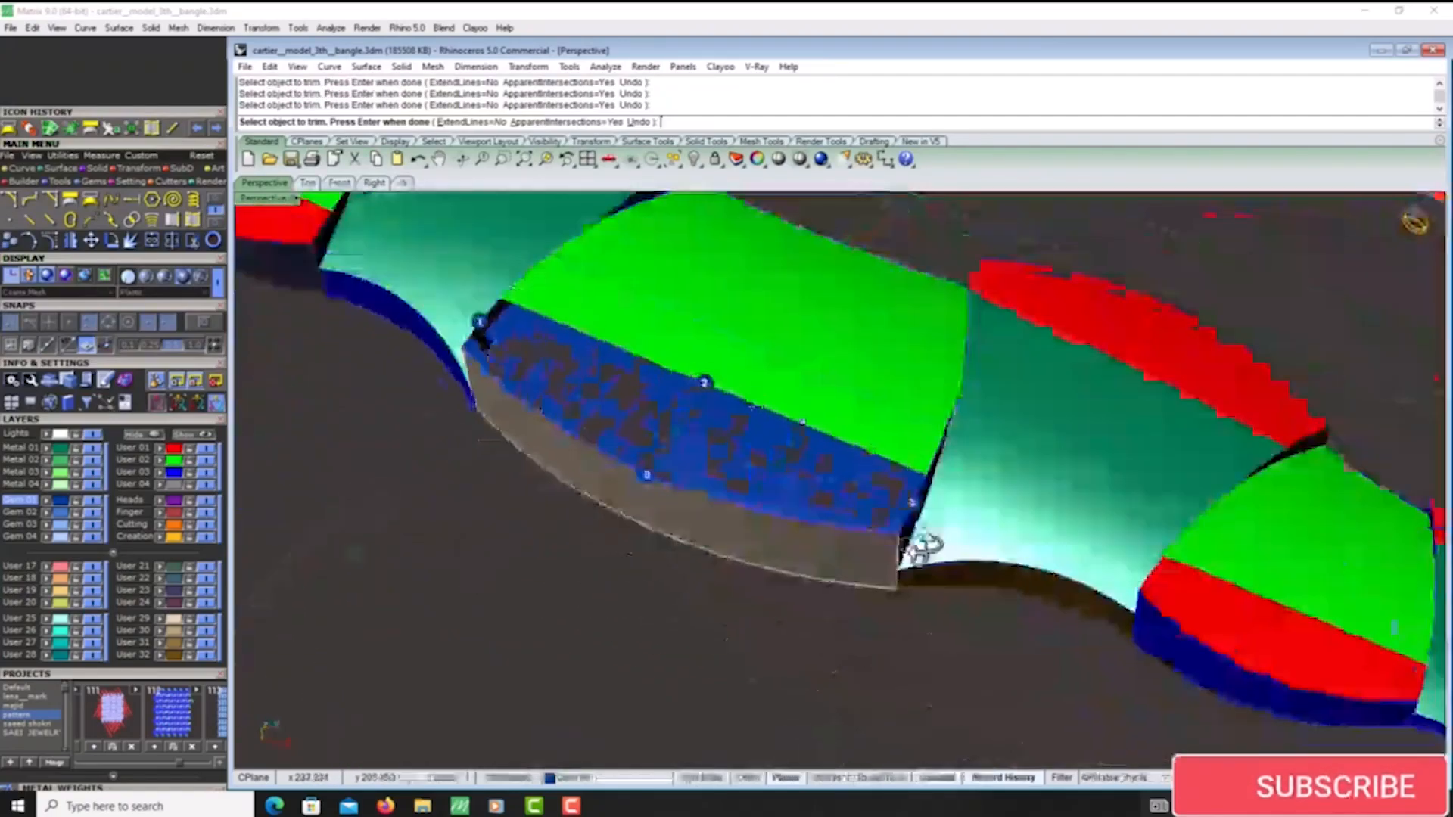
{"action": "right_click_drag", "start_coordinate": [924, 551], "coordinate": [802, 526]}
{"action": "scroll", "coordinate": [798, 525], "scroll_direction": "up", "scroll_amount": 7}
{"action": "key", "text": "Return"}
- Delete the two leftover surface pieces still filling key-shaped cutouts of the Greek key surface
{"action": "left_click", "coordinate": [846, 560]}
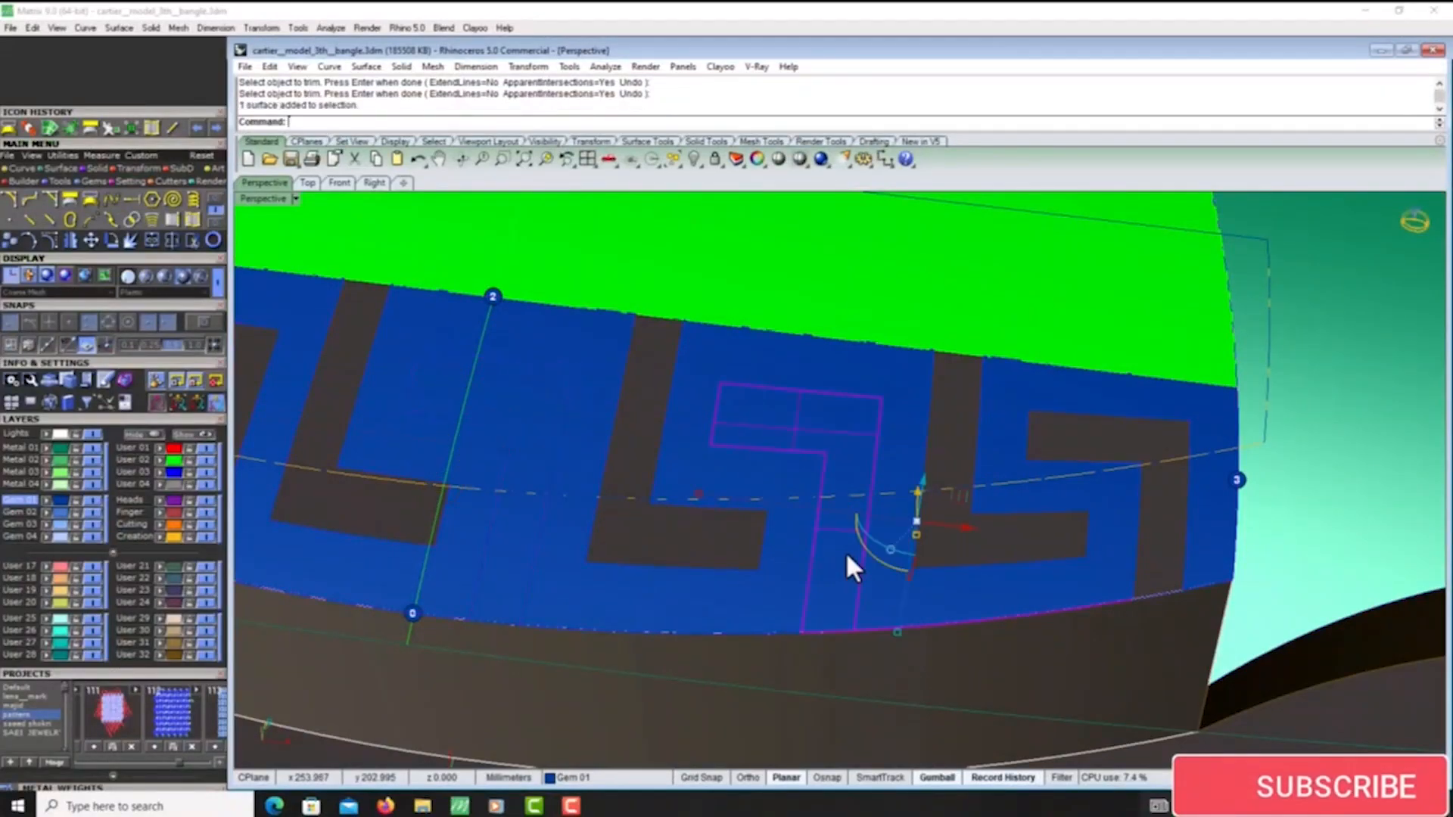
{"action": "key", "text": "Delete"}
{"action": "right_click_drag", "start_coordinate": [848, 552], "coordinate": [883, 542]}
{"action": "scroll", "coordinate": [770, 481], "scroll_direction": "down", "scroll_amount": 5}
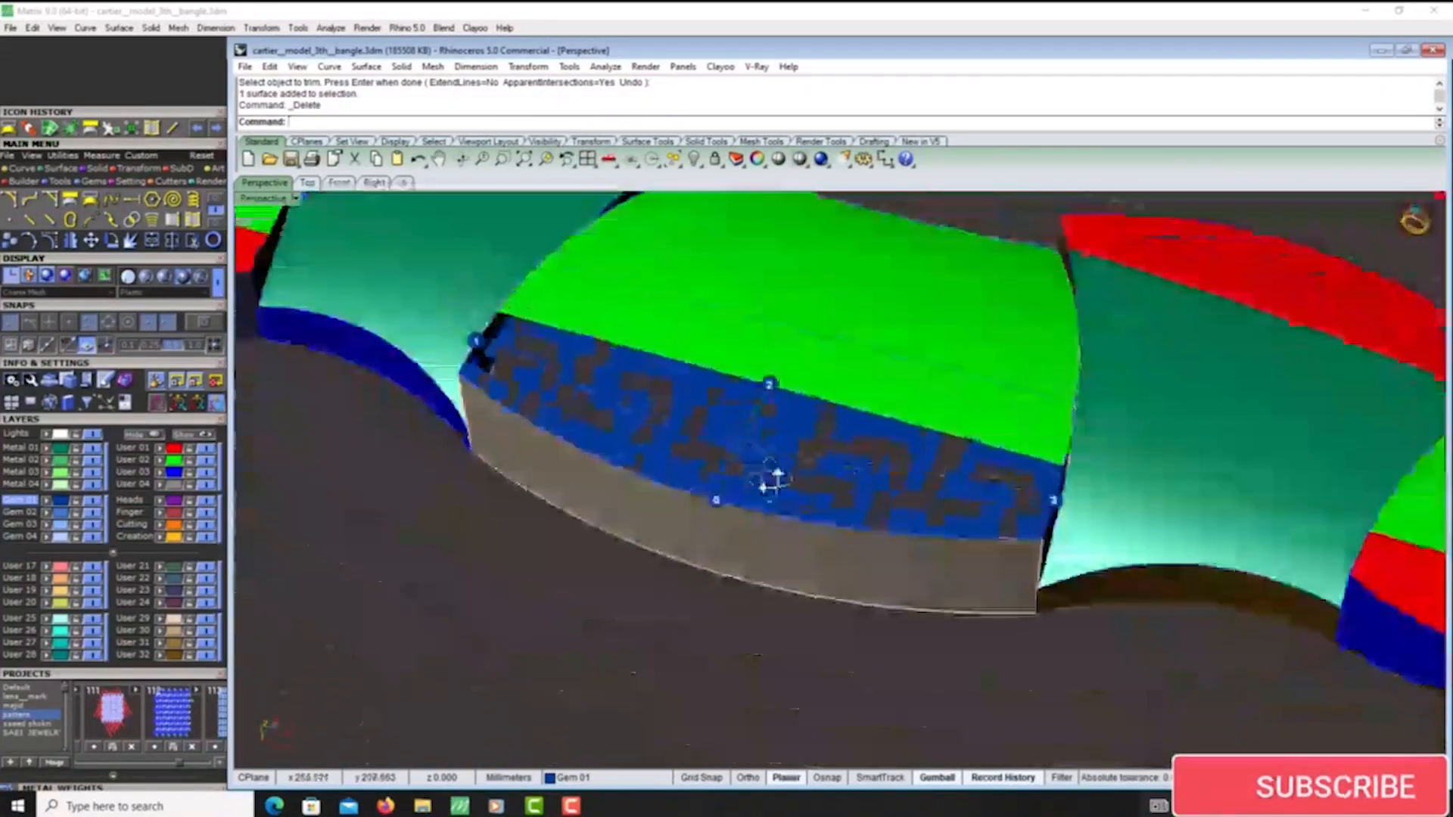
{"action": "scroll", "coordinate": [787, 439], "scroll_direction": "up", "scroll_amount": 6}
{"action": "left_click", "coordinate": [811, 424]}
{"action": "key", "text": "Delete"}
{"action": "scroll", "coordinate": [823, 502], "scroll_direction": "down", "scroll_amount": 4}
{"action": "right_click_drag", "start_coordinate": [823, 502], "coordinate": [870, 457]}
{"action": "scroll", "coordinate": [885, 542], "scroll_direction": "down", "scroll_amount": 2}
{"action": "scroll", "coordinate": [905, 492], "scroll_direction": "up", "scroll_amount": 4}
- Select all six red side surfaces along the strip and move them up by 5
{"action": "left_click", "coordinate": [787, 278]}
{"action": "left_click", "coordinate": [1230, 496], "text": "shift"}
{"action": "left_click", "coordinate": [905, 542], "text": "shift"}
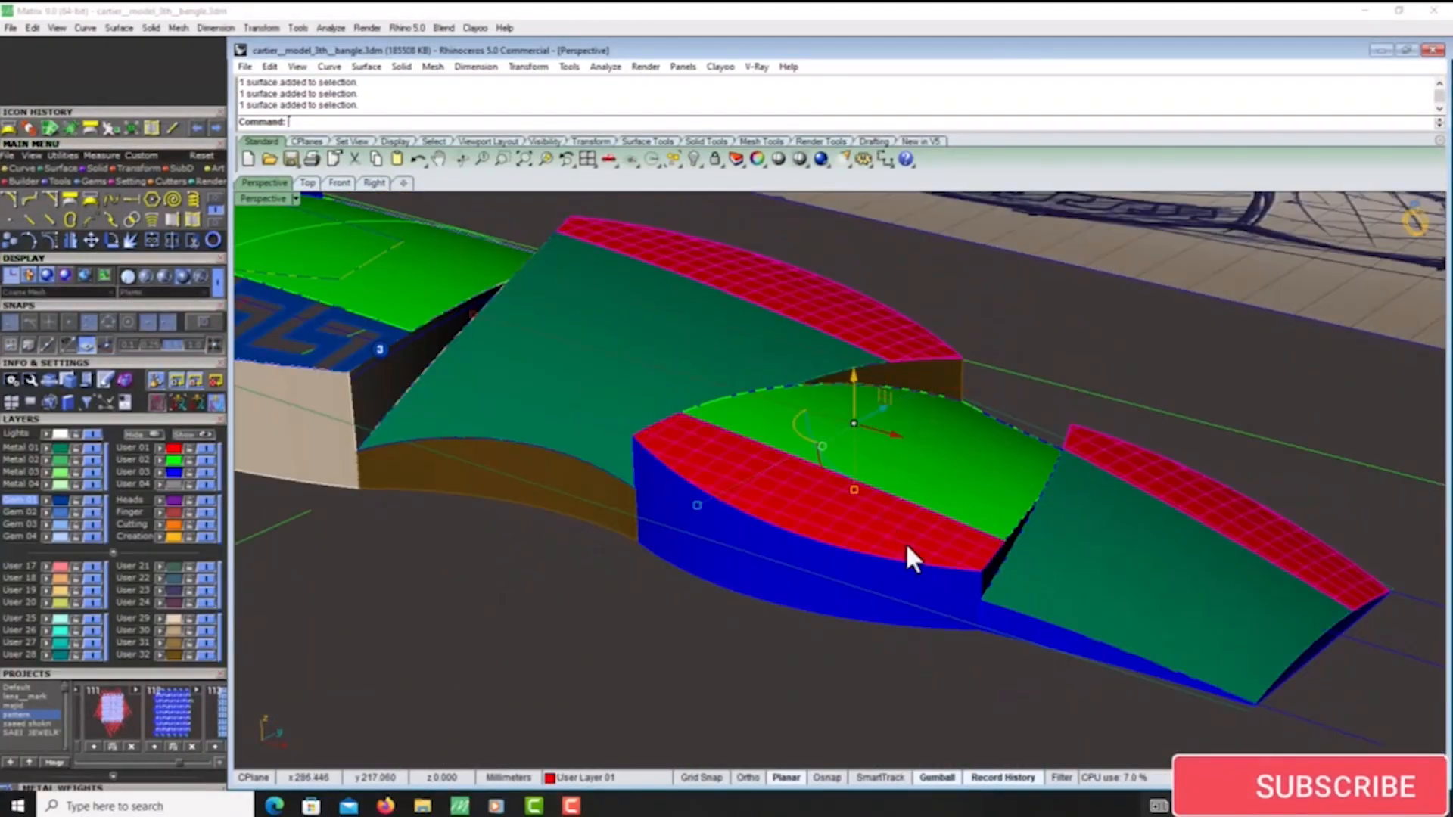
{"action": "scroll", "coordinate": [905, 542], "scroll_direction": "down", "scroll_amount": 7}
{"action": "right_click_drag", "start_coordinate": [545, 530], "coordinate": [575, 520]}
{"action": "scroll", "coordinate": [567, 491], "scroll_direction": "up", "scroll_amount": 5}
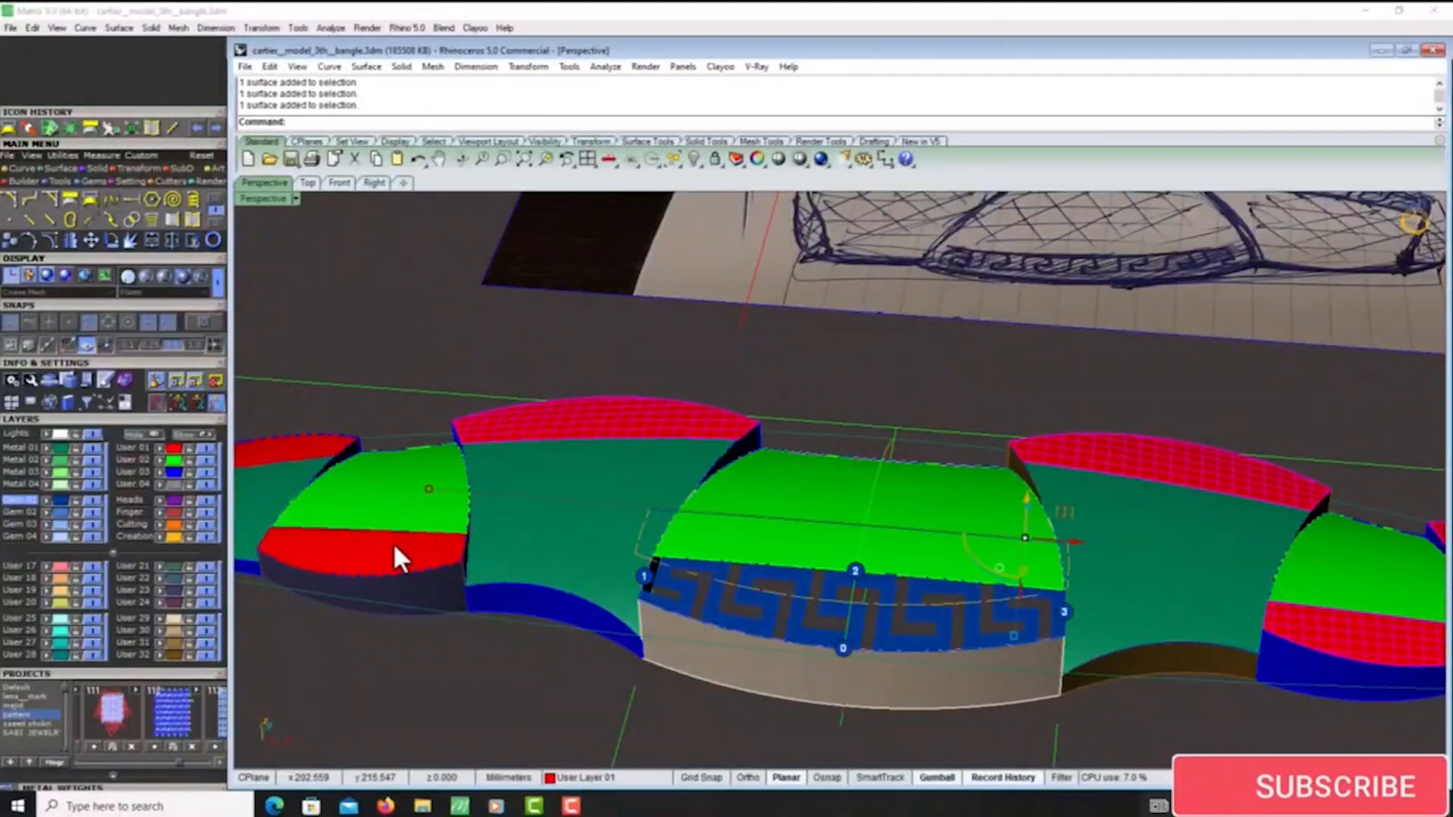
{"action": "left_click", "coordinate": [292, 445], "text": "shift"}
{"action": "scroll", "coordinate": [952, 470], "scroll_direction": "down", "scroll_amount": 8}
{"action": "right_click_drag", "start_coordinate": [951, 473], "coordinate": [915, 469]}
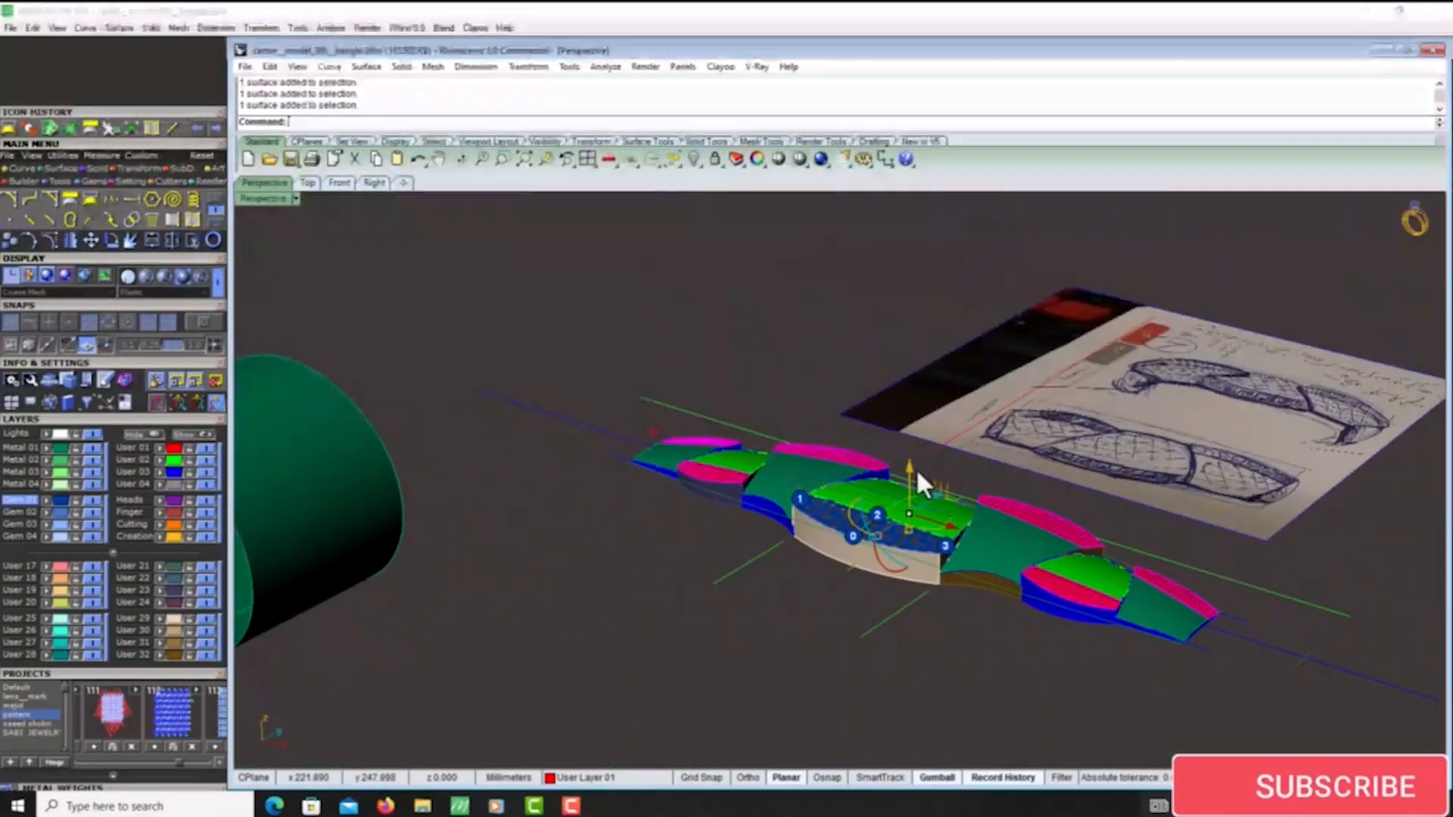
{"action": "scroll", "coordinate": [908, 482], "scroll_direction": "up", "scroll_amount": 4}
{"action": "left_click", "coordinate": [900, 486]}
{"action": "type", "text": "5"}
{"action": "key", "text": "Return"}
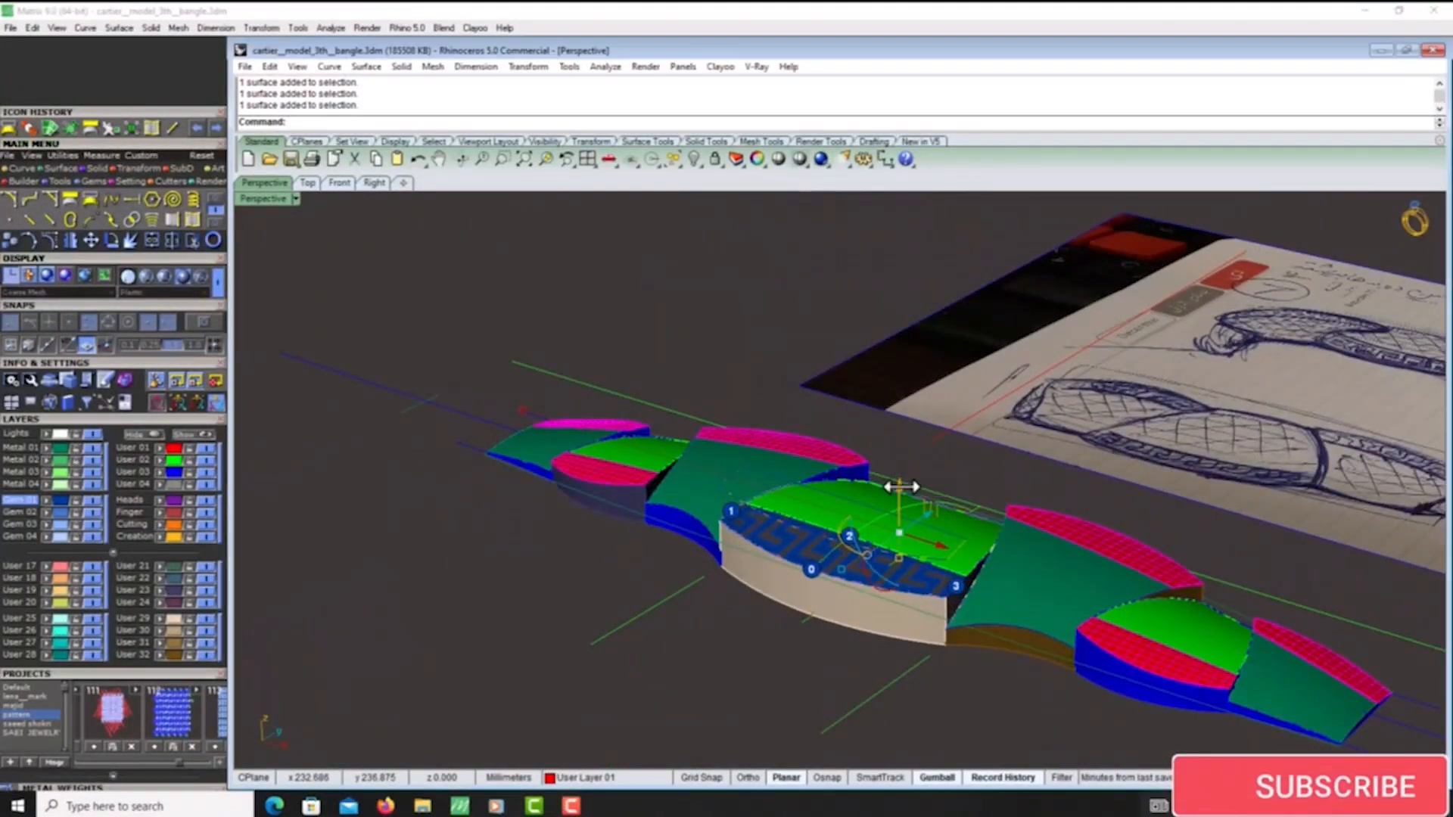
- Duplicate the borders of the six raised red surfaces as curves and hide the surfaces
{"action": "left_click", "coordinate": [193, 220]}
{"action": "left_click", "coordinate": [695, 324]}
{"action": "scroll", "coordinate": [695, 324], "scroll_direction": "down", "scroll_amount": 4}
{"action": "right_click_drag", "start_coordinate": [695, 324], "coordinate": [739, 337]}
{"action": "scroll", "coordinate": [628, 378], "scroll_direction": "up", "scroll_amount": 7}
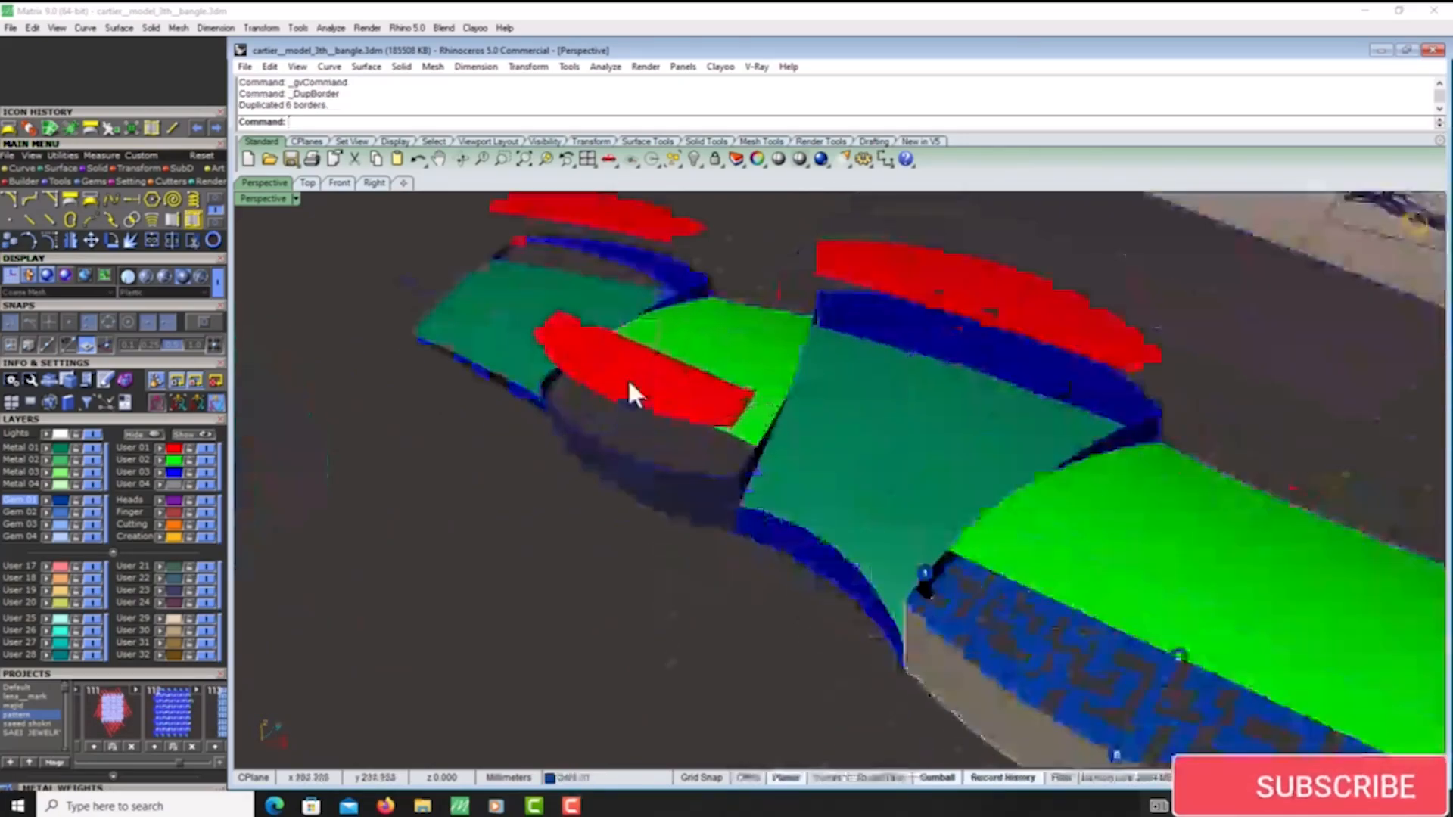
{"action": "left_click", "coordinate": [628, 380]}
{"action": "left_click", "coordinate": [676, 237], "text": "shift"}
{"action": "left_click", "coordinate": [883, 285], "text": "shift"}
{"action": "scroll", "coordinate": [984, 454], "scroll_direction": "down", "scroll_amount": 6}
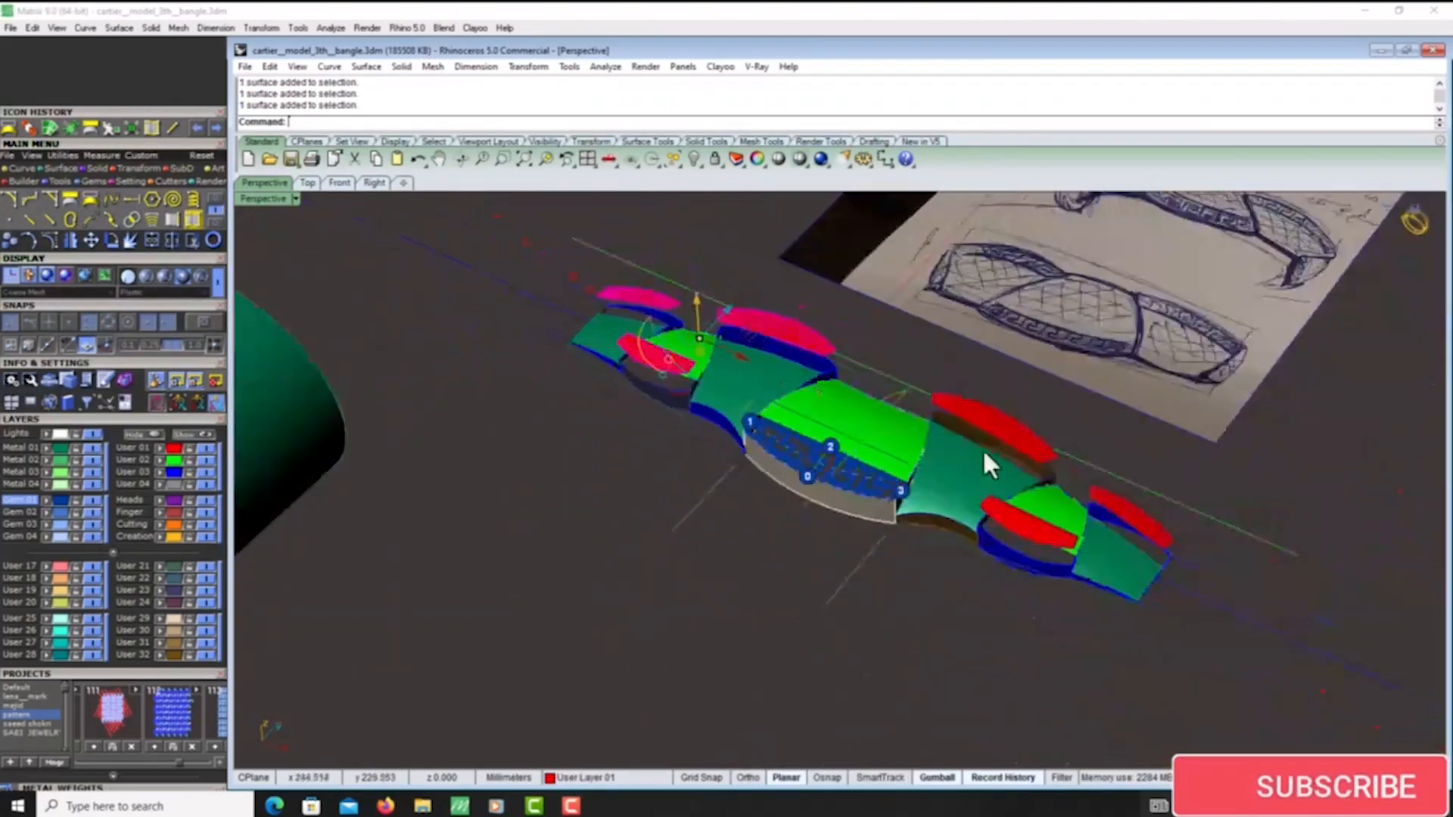
{"action": "scroll", "coordinate": [1166, 539], "scroll_direction": "up", "scroll_amount": 5}
{"action": "left_click", "coordinate": [1157, 516], "text": "shift"}
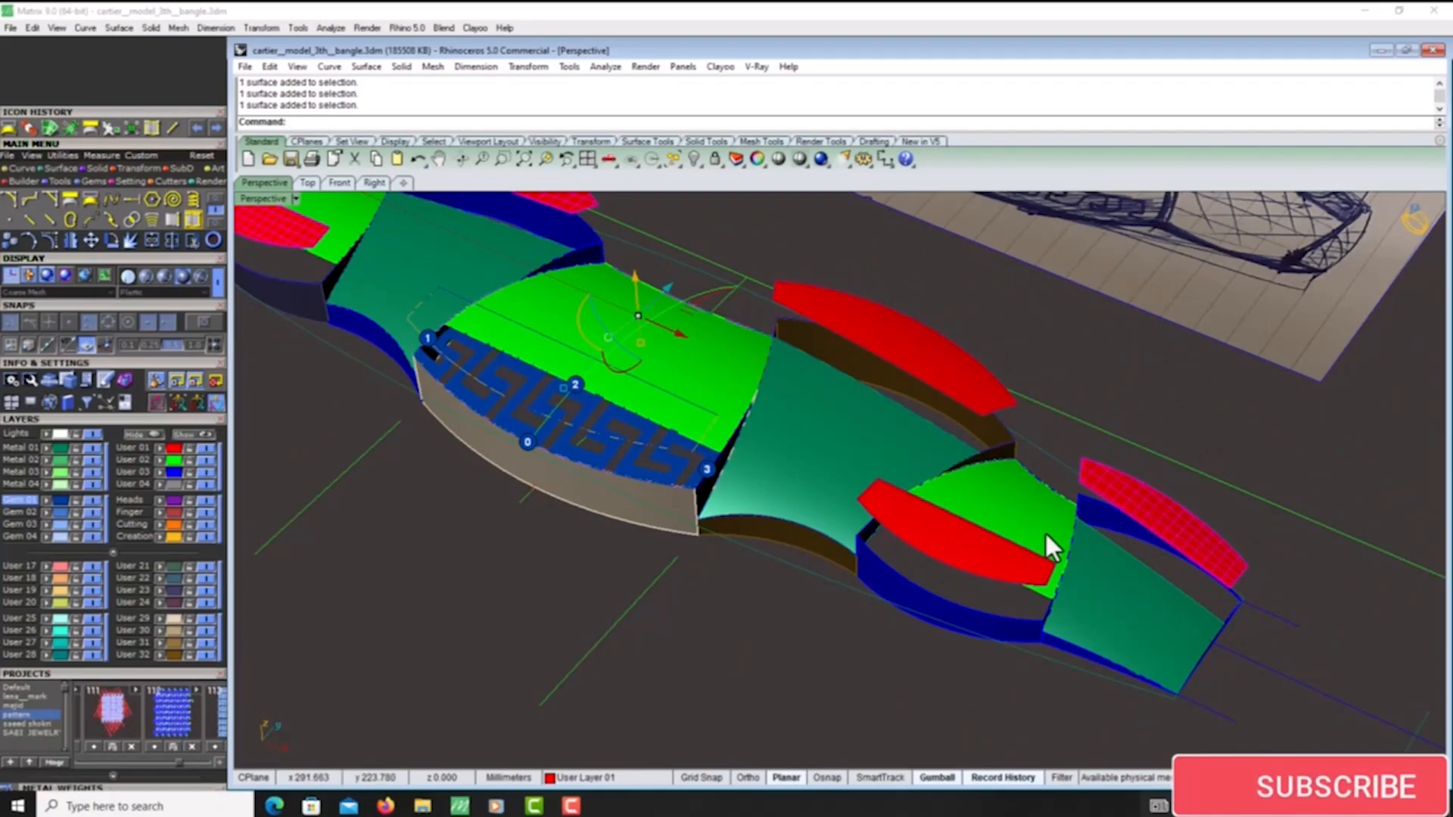
{"action": "scroll", "coordinate": [1037, 542], "scroll_direction": "up", "scroll_amount": 6}
{"action": "left_click", "coordinate": [946, 572], "text": "shift"}
{"action": "scroll", "coordinate": [947, 576], "scroll_direction": "down", "scroll_amount": 6}
{"action": "scroll", "coordinate": [927, 420], "scroll_direction": "up", "scroll_amount": 3}
{"action": "key", "text": "ctrl+h"}
- Explode the raised border curve above the small right-hand green panel and create a network surface from its four edges
{"action": "scroll", "coordinate": [850, 429], "scroll_direction": "down", "scroll_amount": 6}
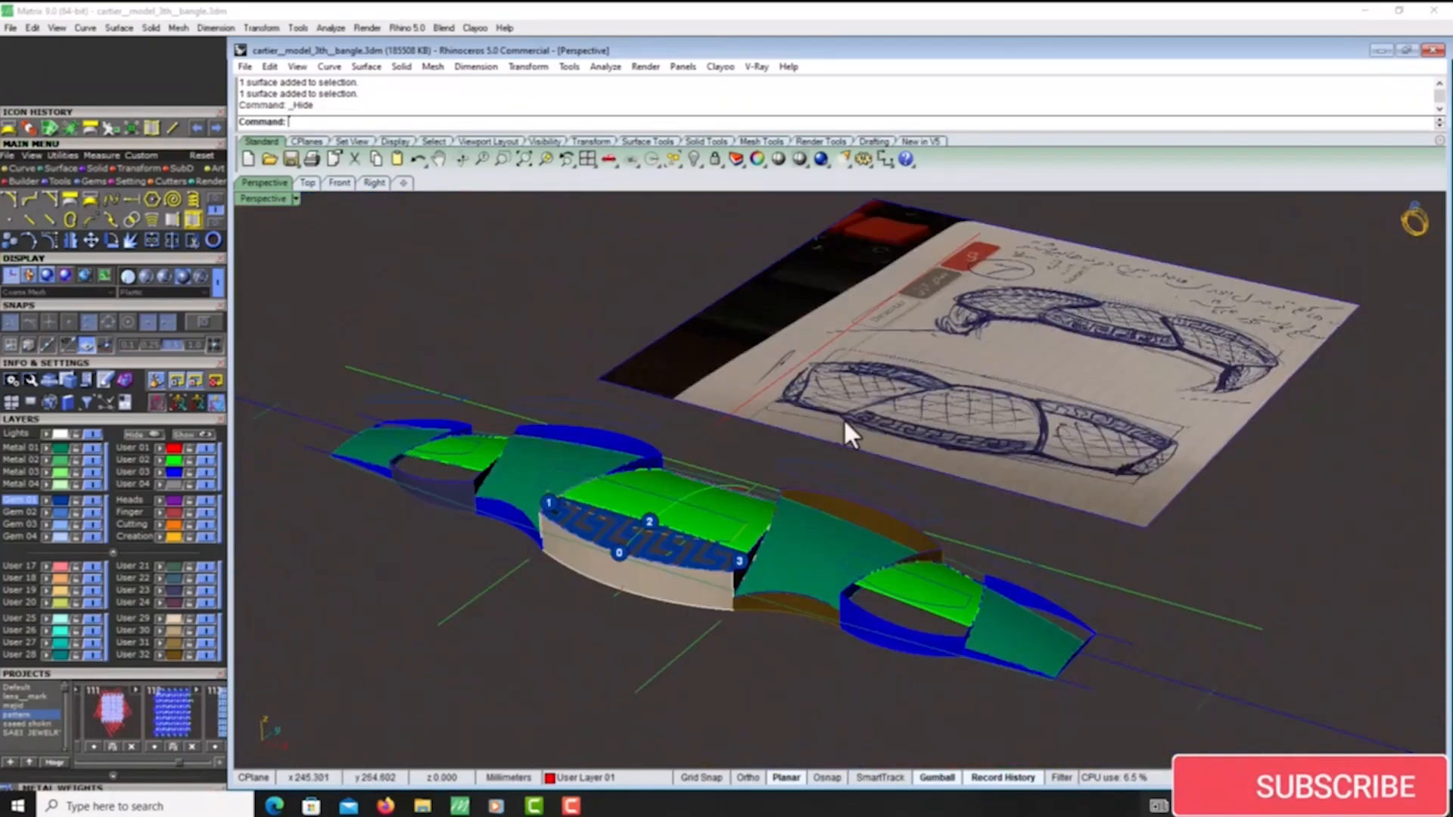
{"action": "scroll", "coordinate": [961, 594], "scroll_direction": "up", "scroll_amount": 5}
{"action": "left_click", "coordinate": [957, 584]}
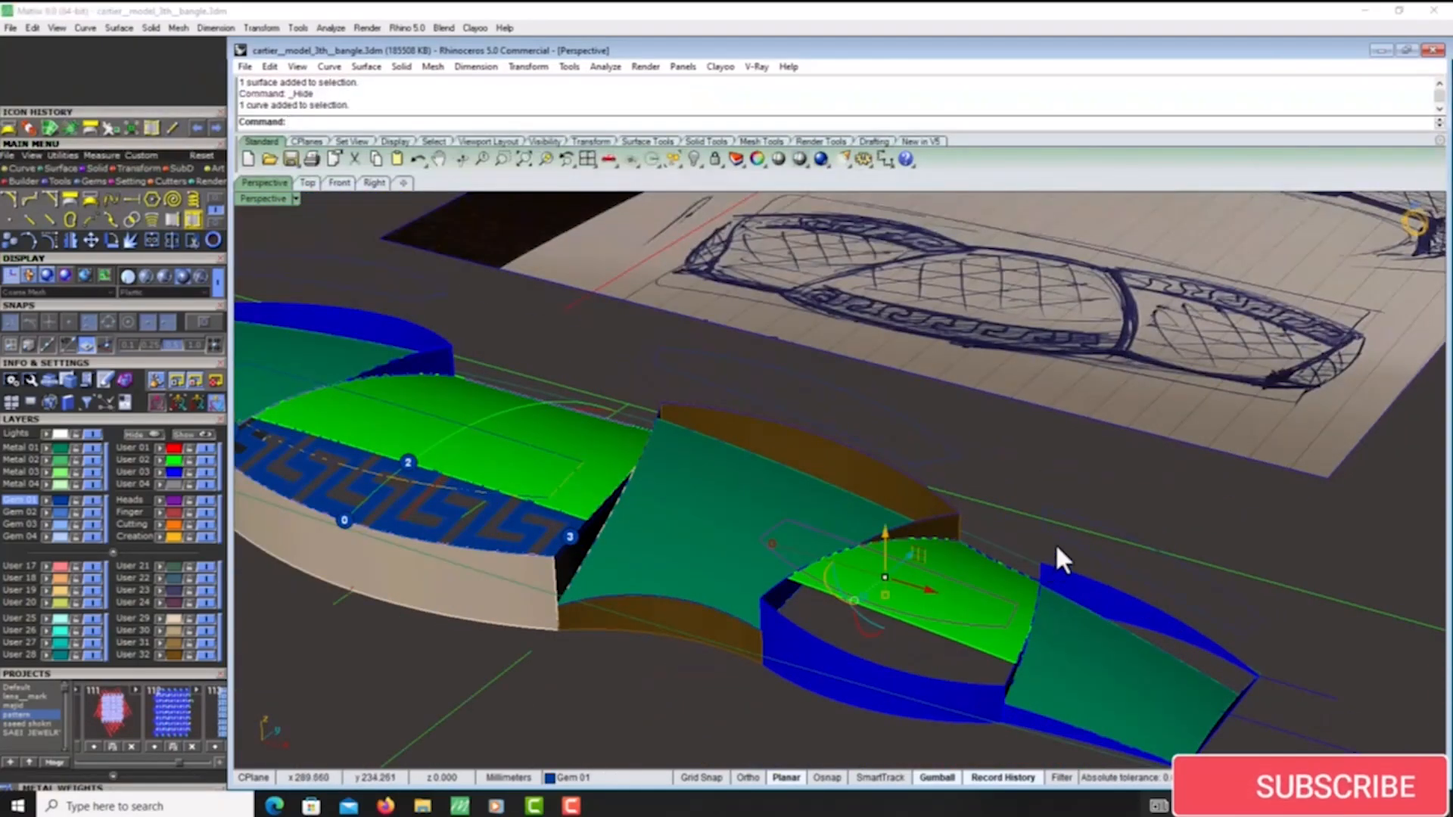
{"action": "left_click", "coordinate": [128, 245]}
{"action": "left_click", "coordinate": [47, 129]}
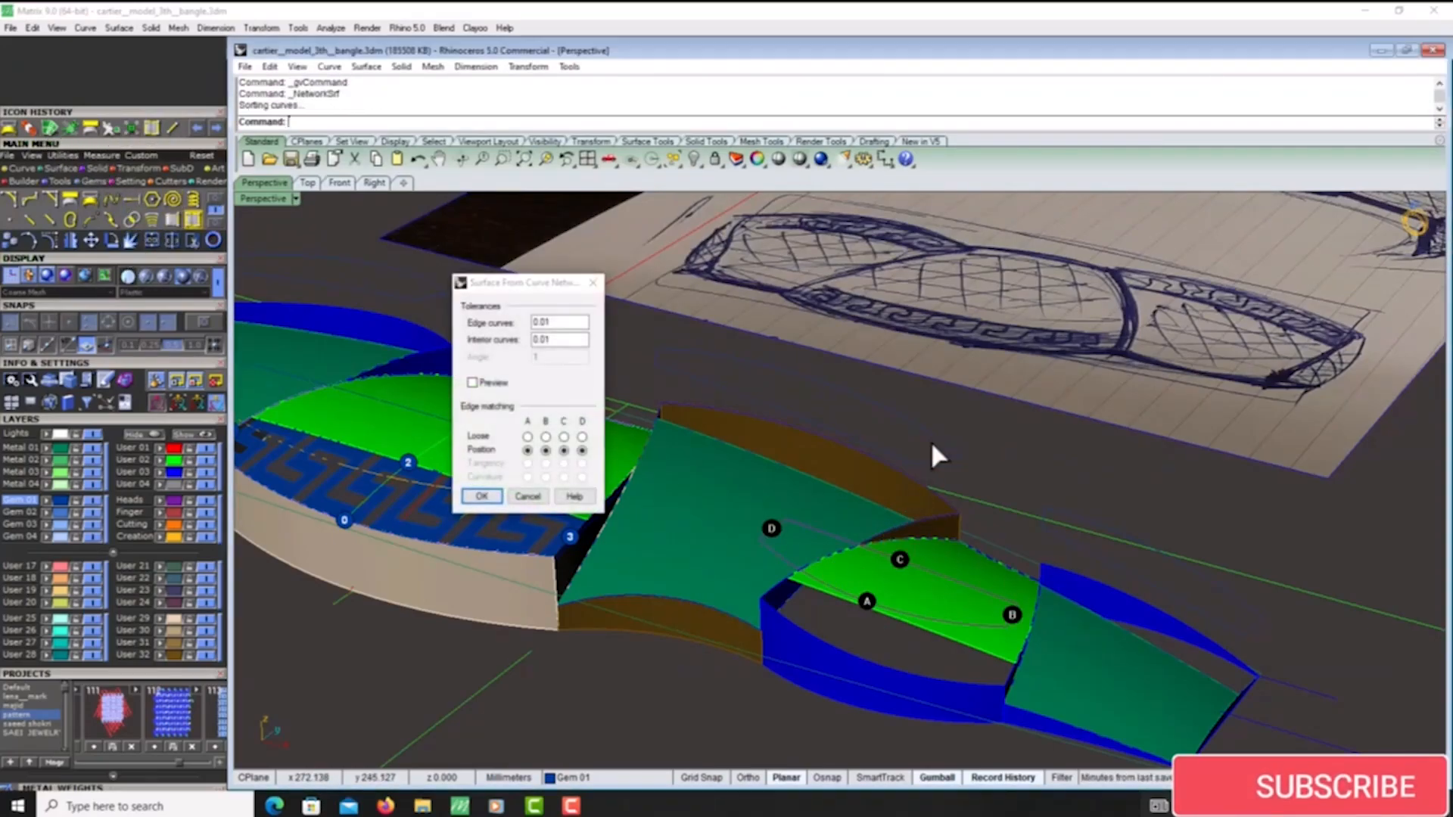
{"action": "key", "text": "Return"}
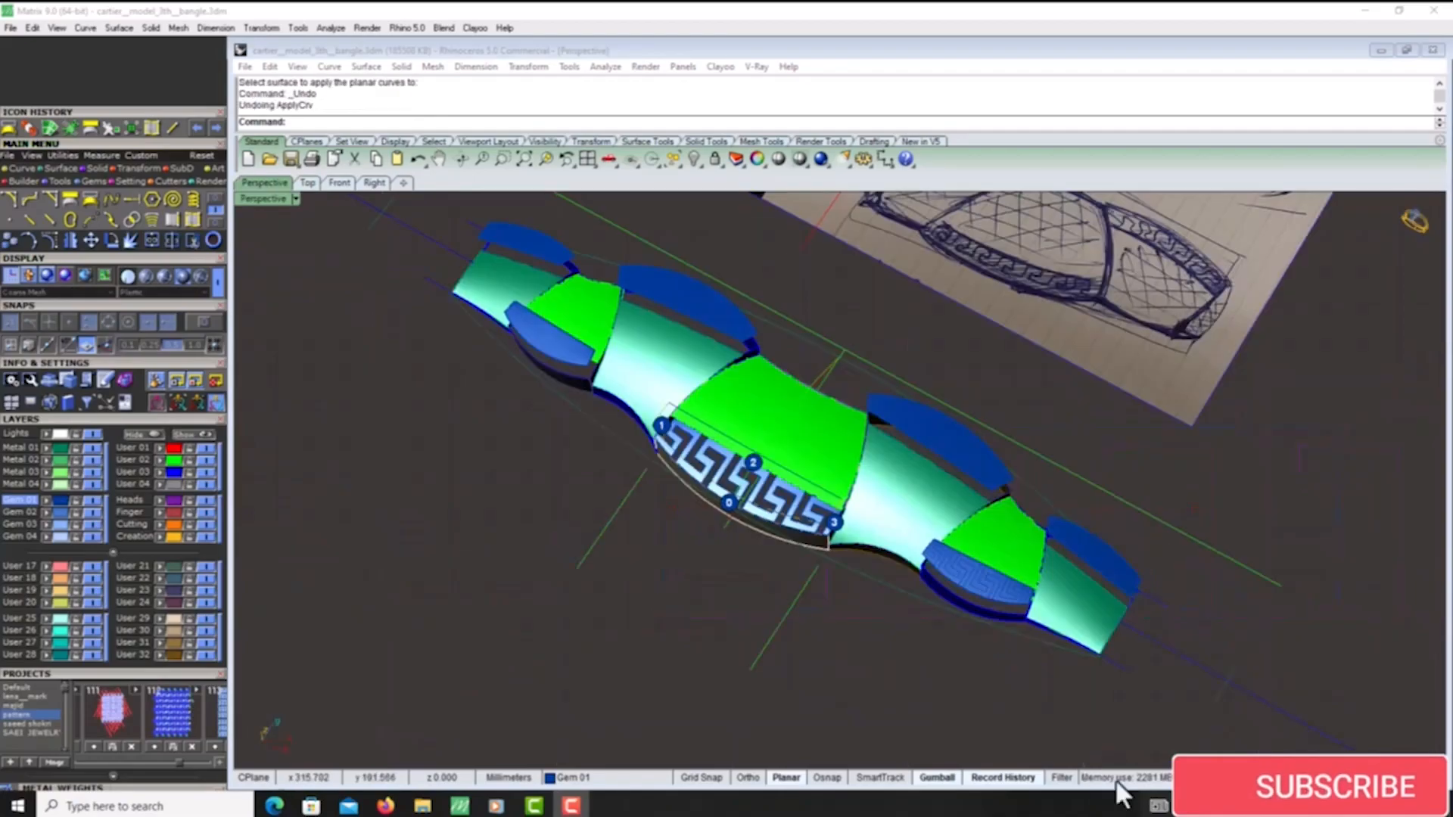
- Select and examine the raised blue side surface next to the small right-hand green panel
{"action": "scroll", "coordinate": [1119, 726], "scroll_direction": "up", "scroll_amount": 5}
{"action": "scroll", "coordinate": [1067, 645], "scroll_direction": "up", "scroll_amount": 4}
{"action": "left_click", "coordinate": [1052, 644]}
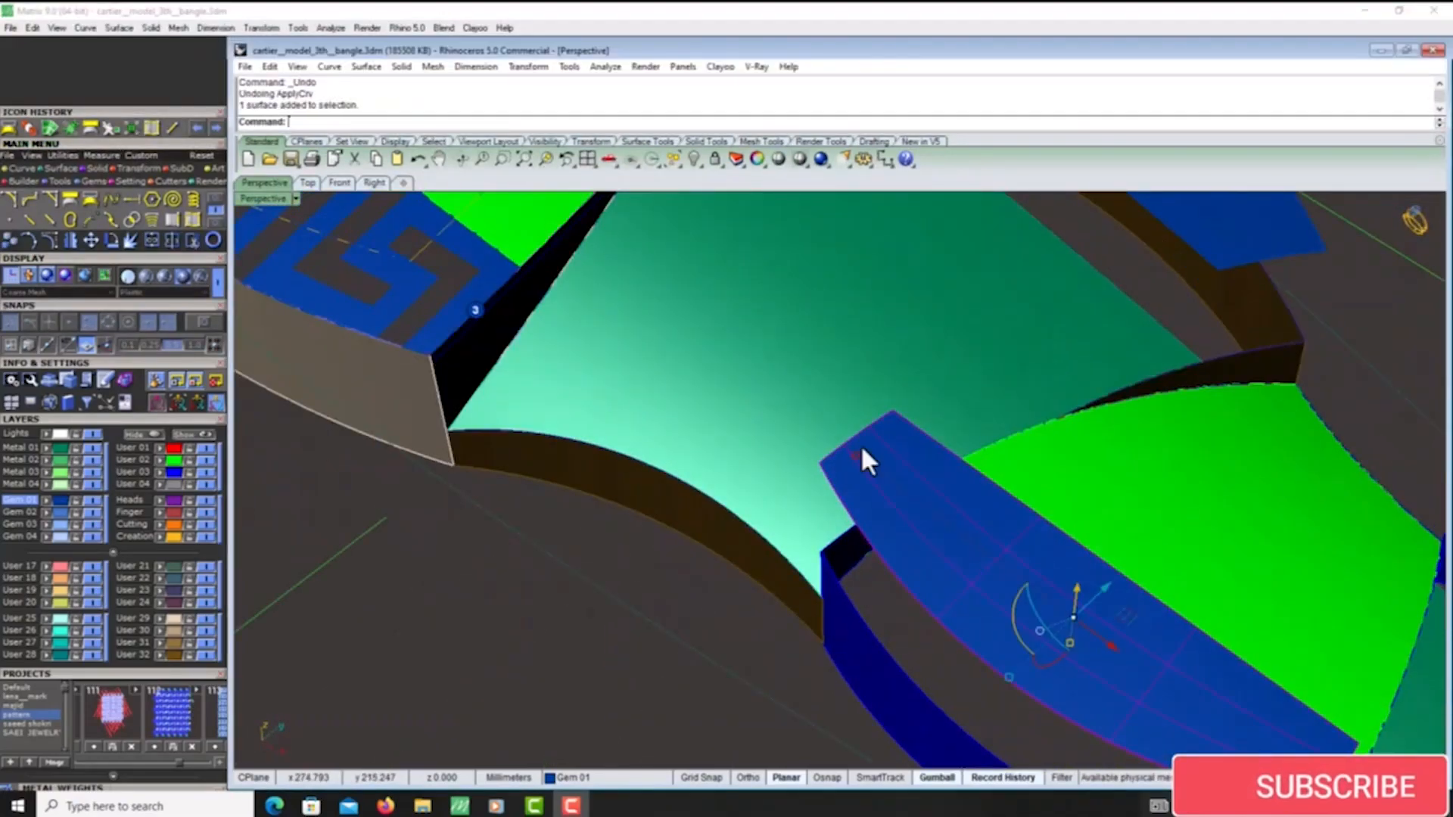
{"action": "scroll", "coordinate": [862, 444], "scroll_direction": "down", "scroll_amount": 8}
{"action": "right_click_drag", "start_coordinate": [870, 448], "coordinate": [1010, 514]}
{"action": "scroll", "coordinate": [1009, 515], "scroll_direction": "up", "scroll_amount": 6}
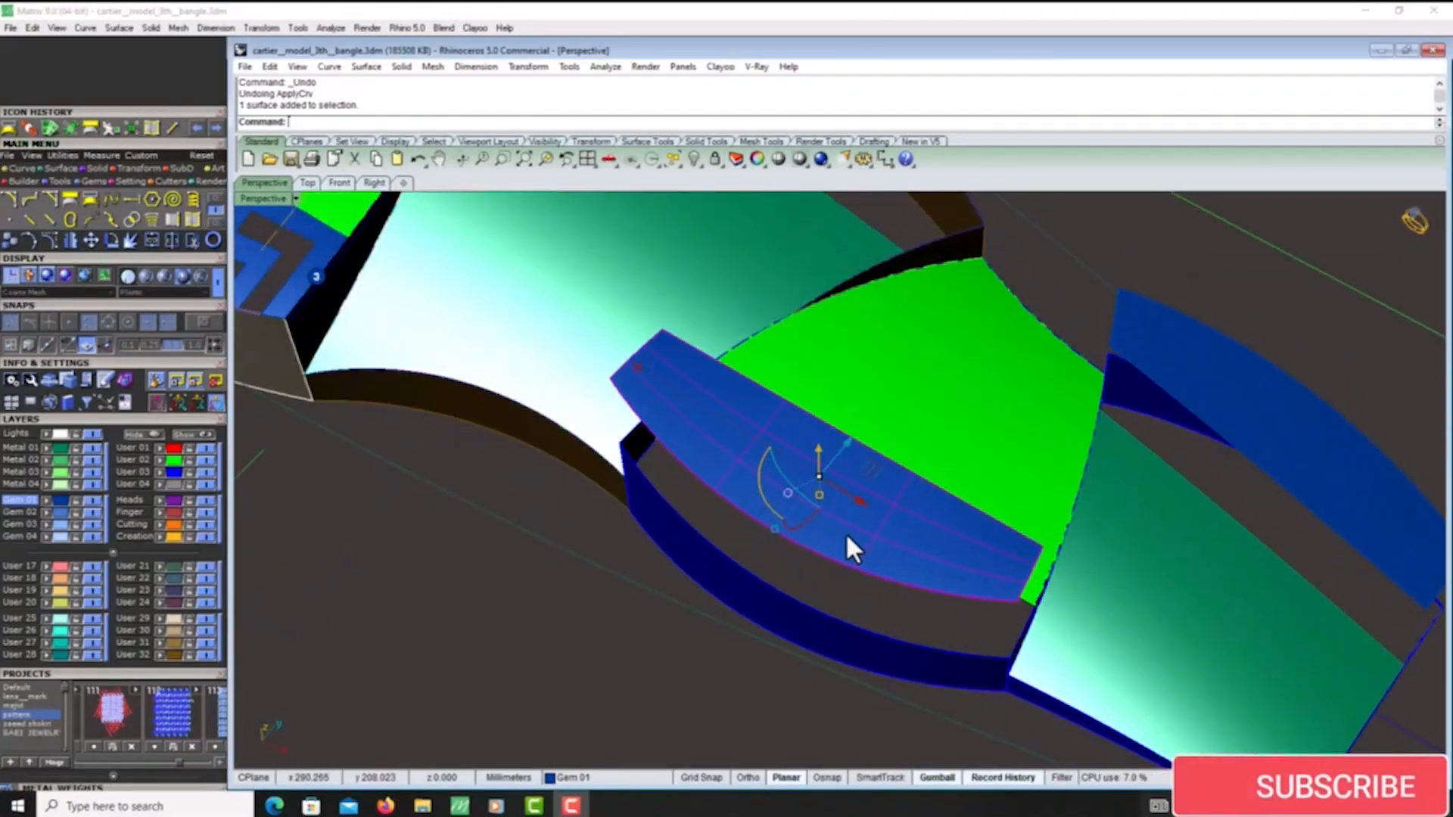
{"action": "left_click", "coordinate": [847, 539]}
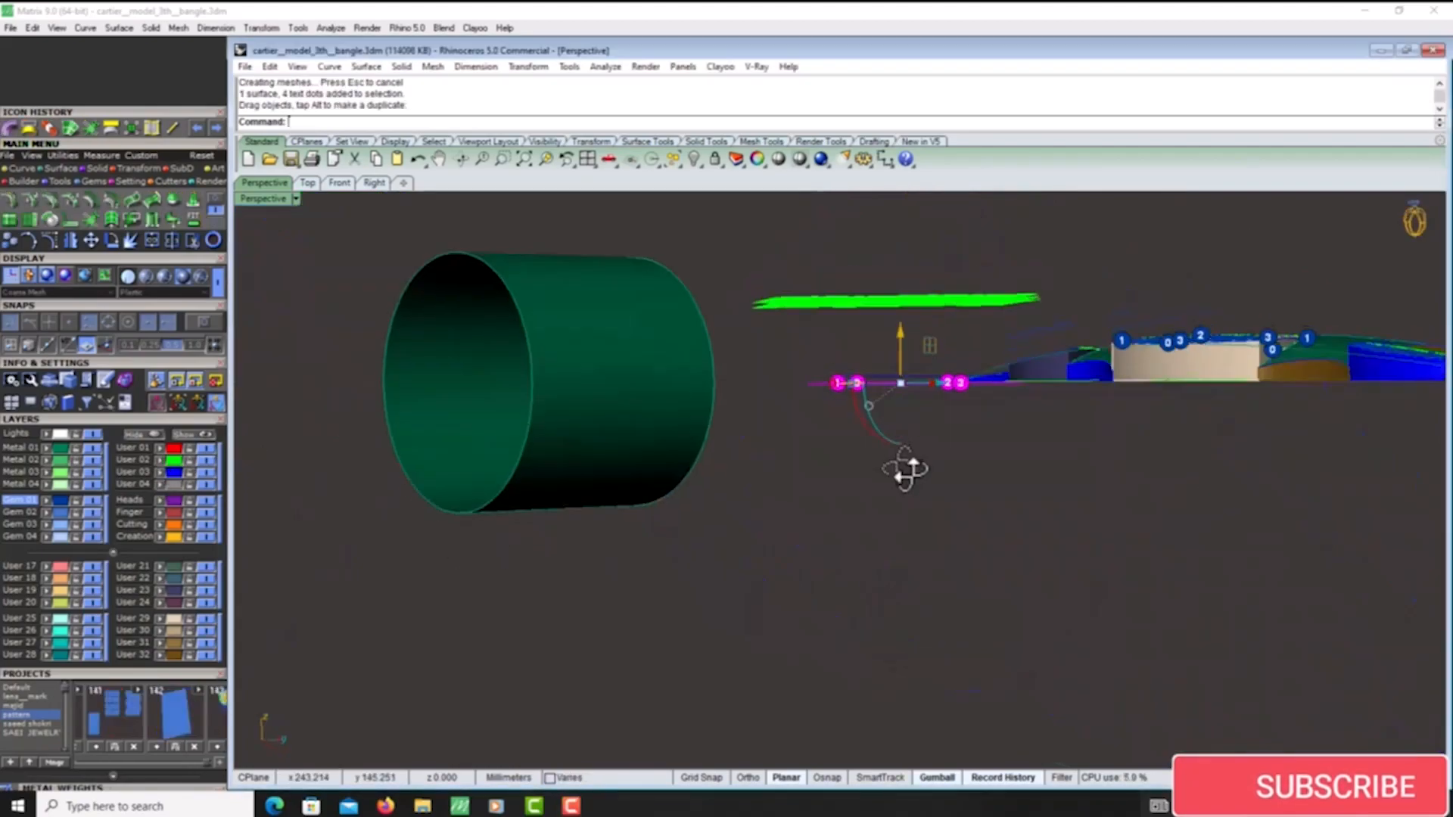
- Move the flat four-sided surface with its numbered dots so it lies centred under the triangular lattice pattern in top view
{"action": "right_click_drag", "start_coordinate": [912, 470], "coordinate": [892, 526]}
{"action": "left_click", "coordinate": [307, 183]}
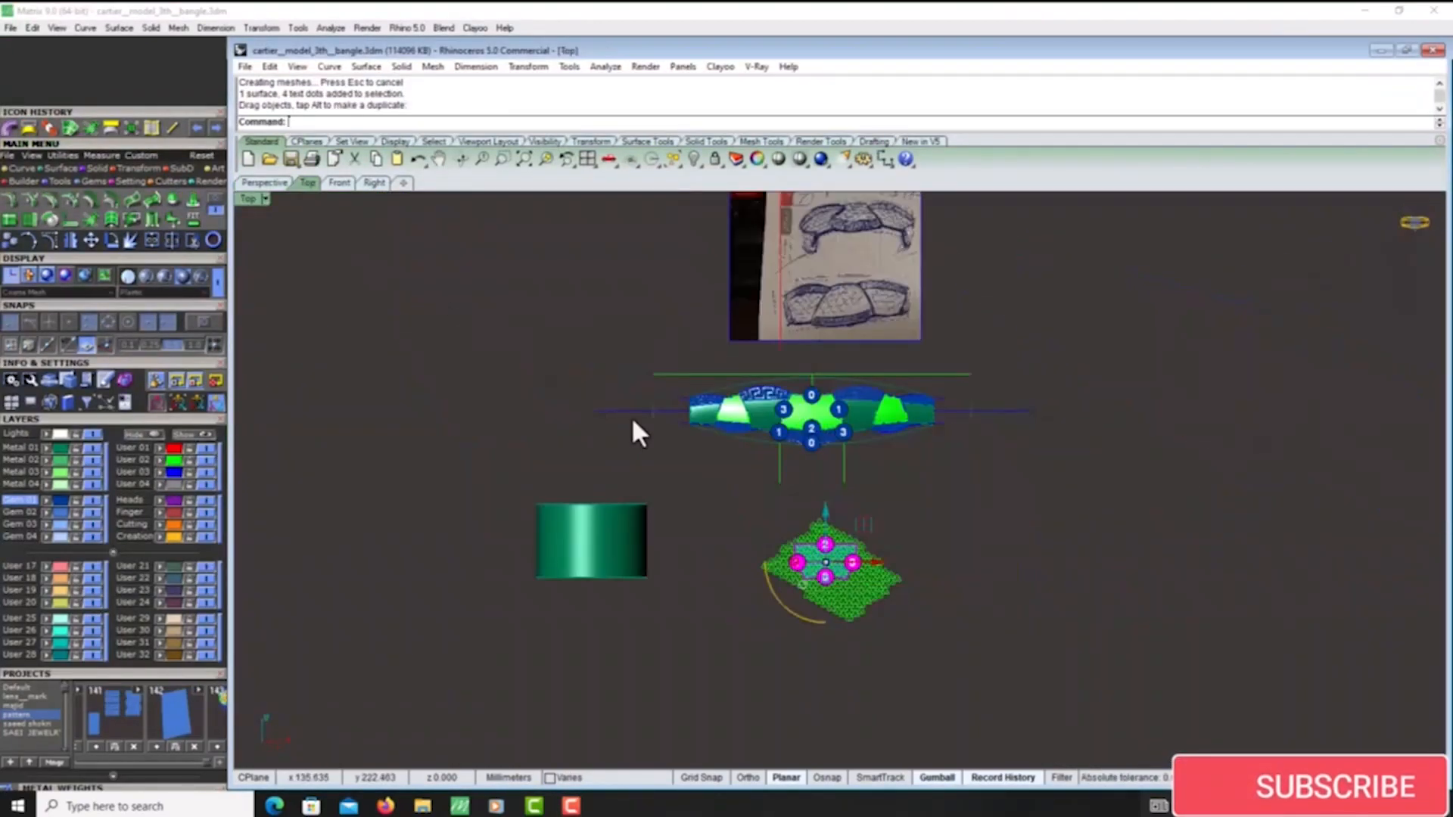
{"action": "scroll", "coordinate": [861, 556], "scroll_direction": "up", "scroll_amount": 10}
{"action": "left_click_drag", "start_coordinate": [797, 536], "coordinate": [800, 563]}
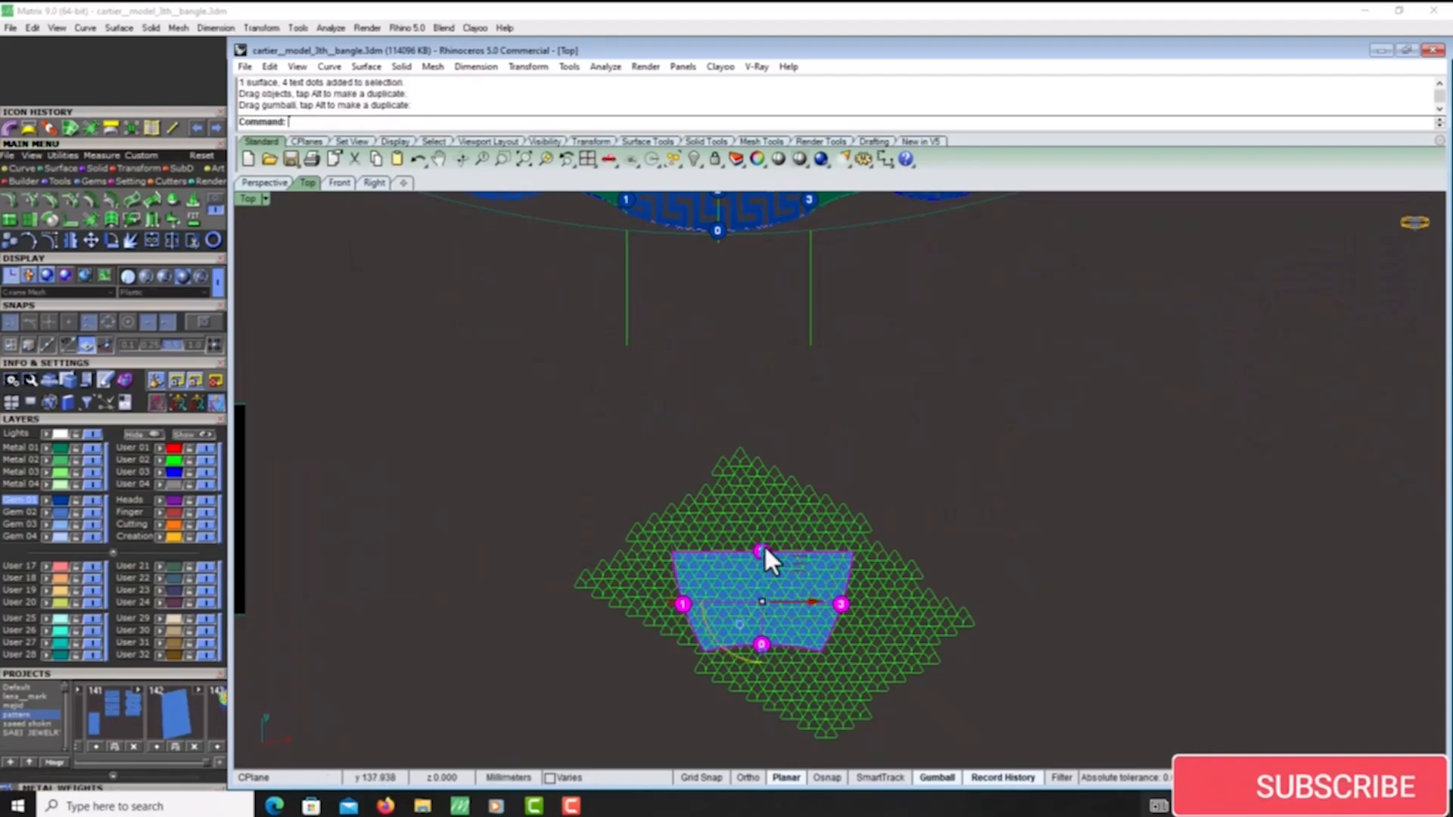
{"action": "left_click", "coordinate": [264, 183]}
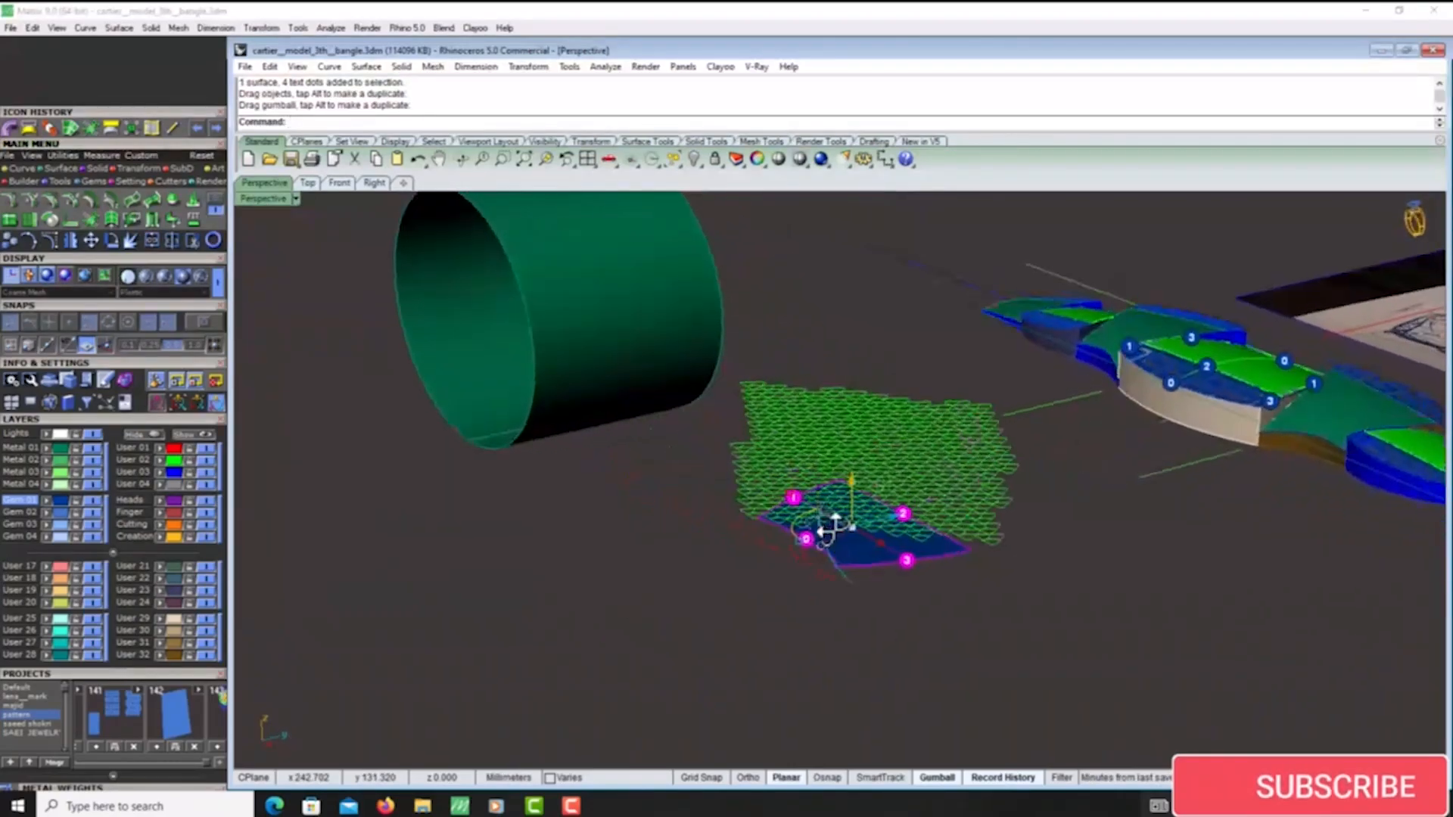
- Copy the triangular lattice curves to the clipboard and project the lattice onto the flat four-sided surface with numbered dots
{"action": "left_click", "coordinate": [868, 470]}
{"action": "key", "text": "ctrl+c"}
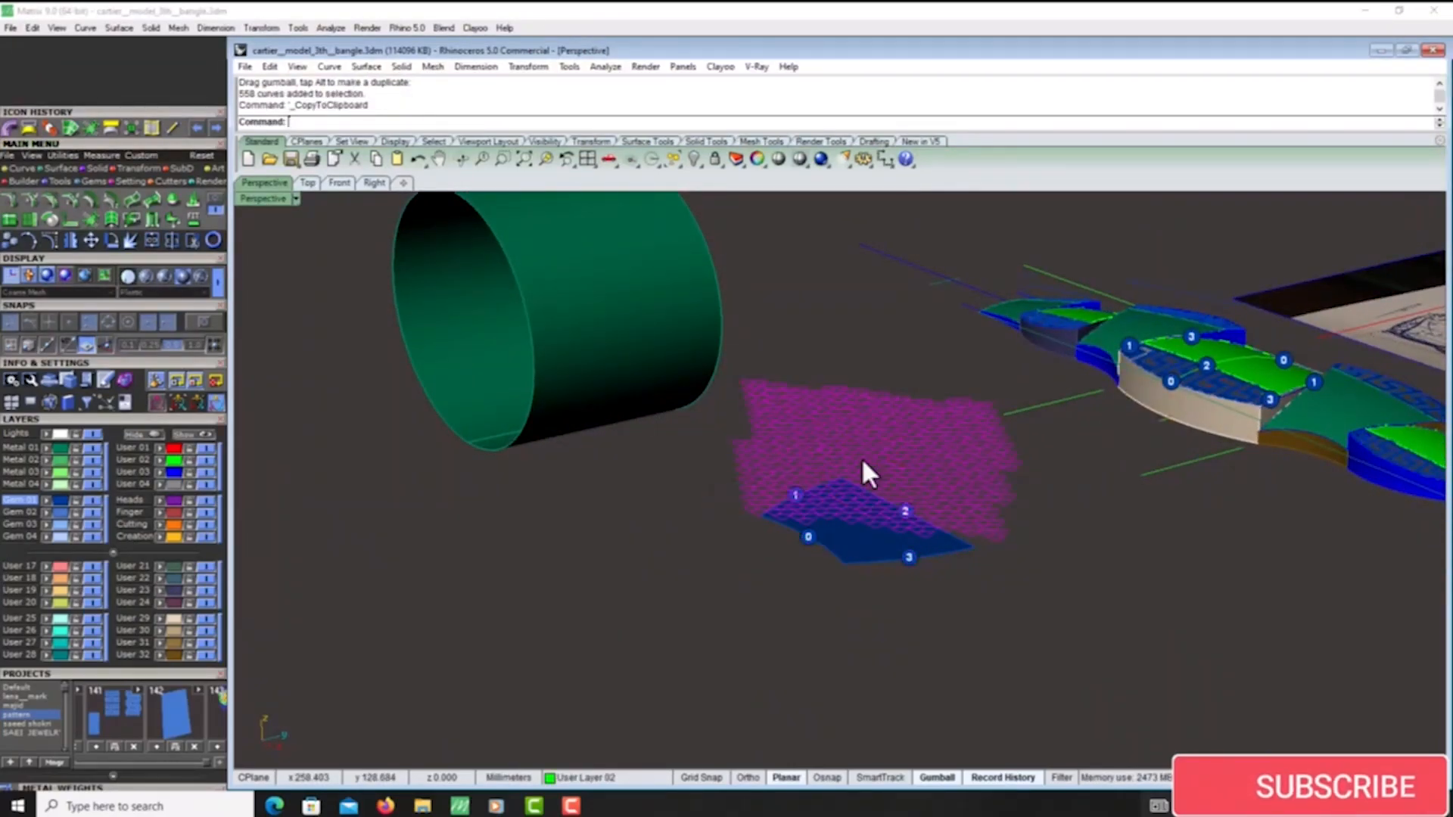
{"action": "scroll", "coordinate": [903, 488], "scroll_direction": "up", "scroll_amount": 2}
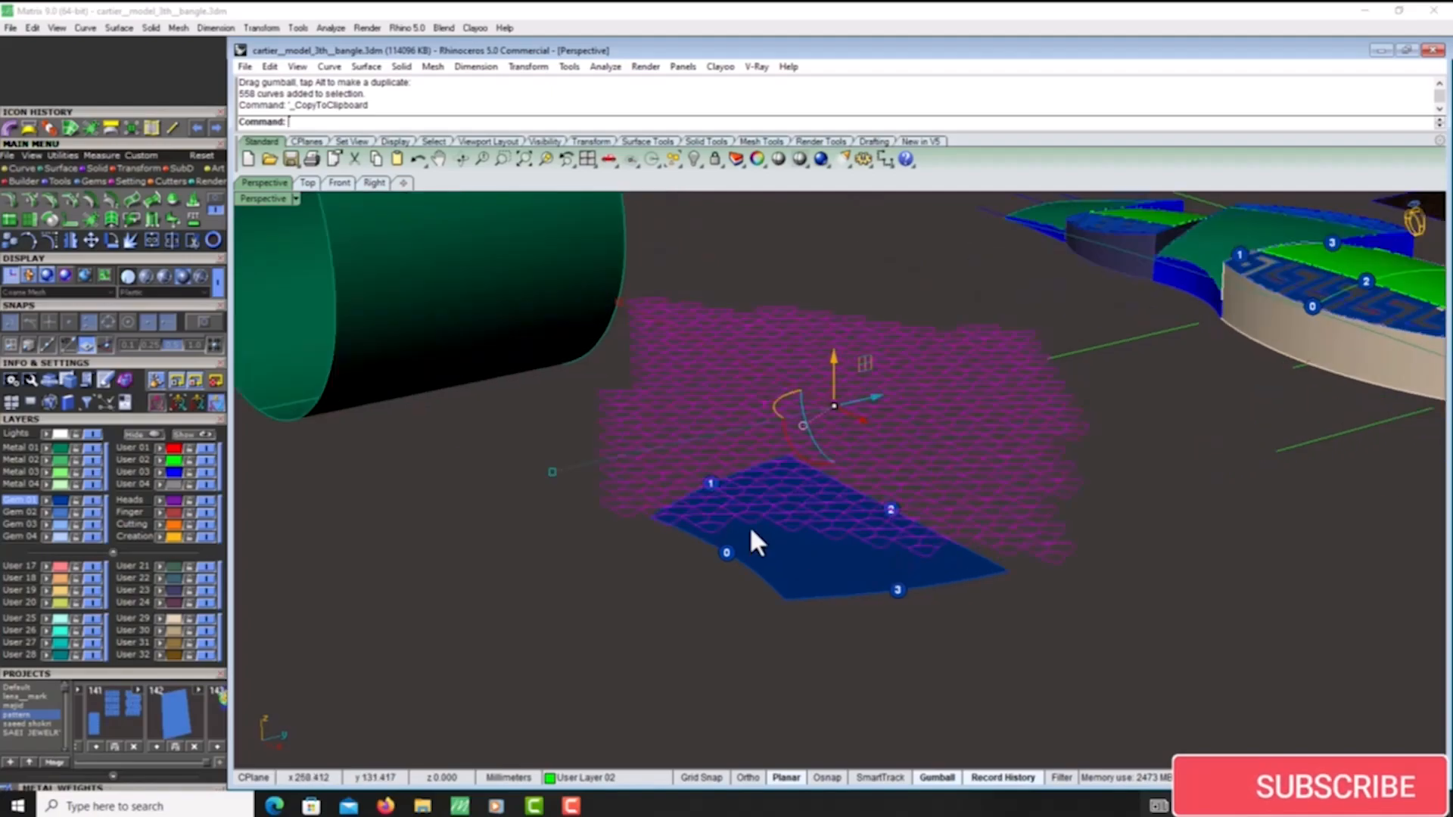
{"action": "left_click", "coordinate": [20, 167]}
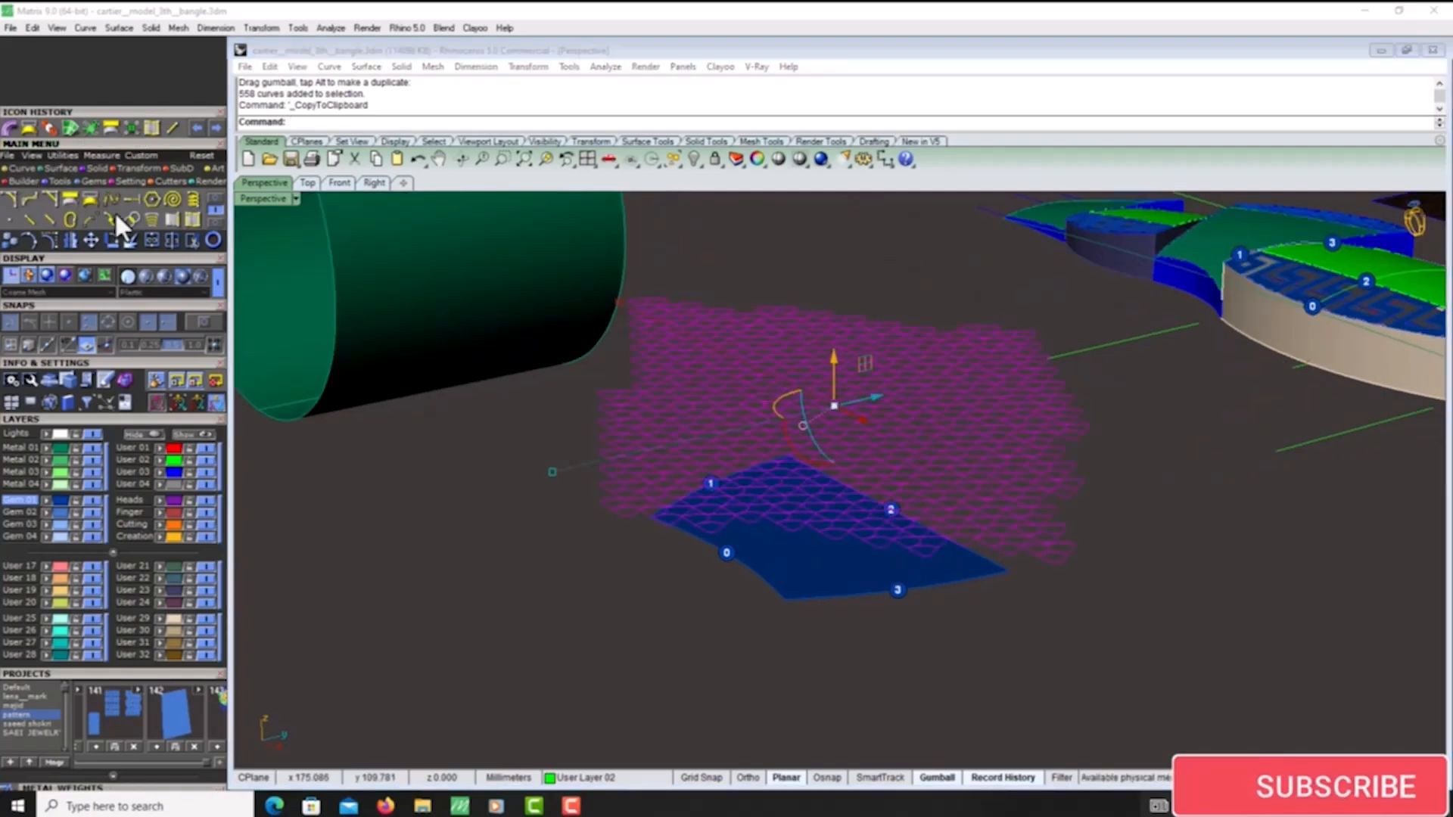
{"action": "left_click", "coordinate": [215, 203]}
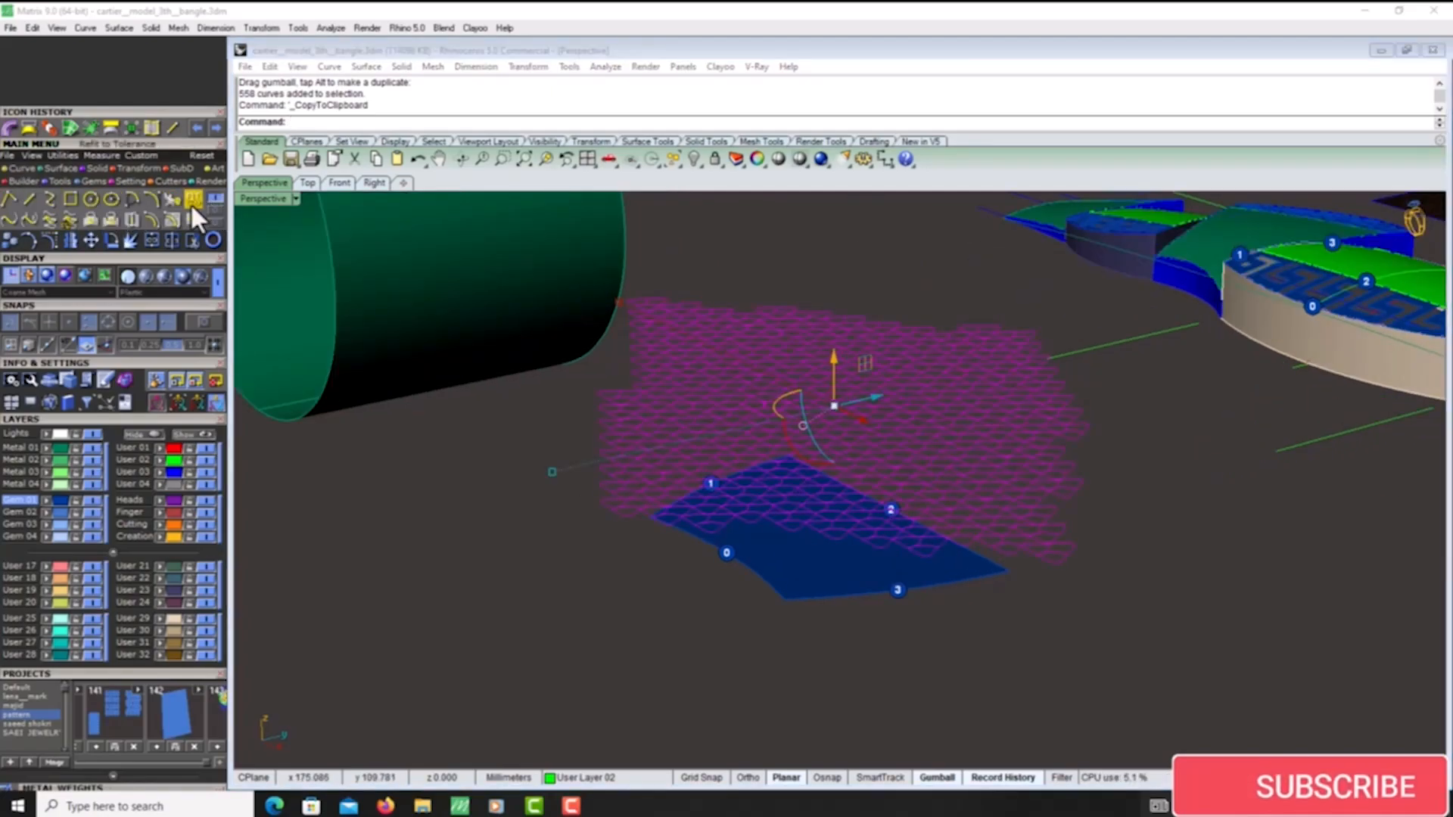
{"action": "left_click", "coordinate": [105, 221]}
{"action": "left_click", "coordinate": [816, 571]}
{"action": "key", "text": "Return"}
{"action": "scroll", "coordinate": [816, 571], "scroll_direction": "up", "scroll_amount": 3}
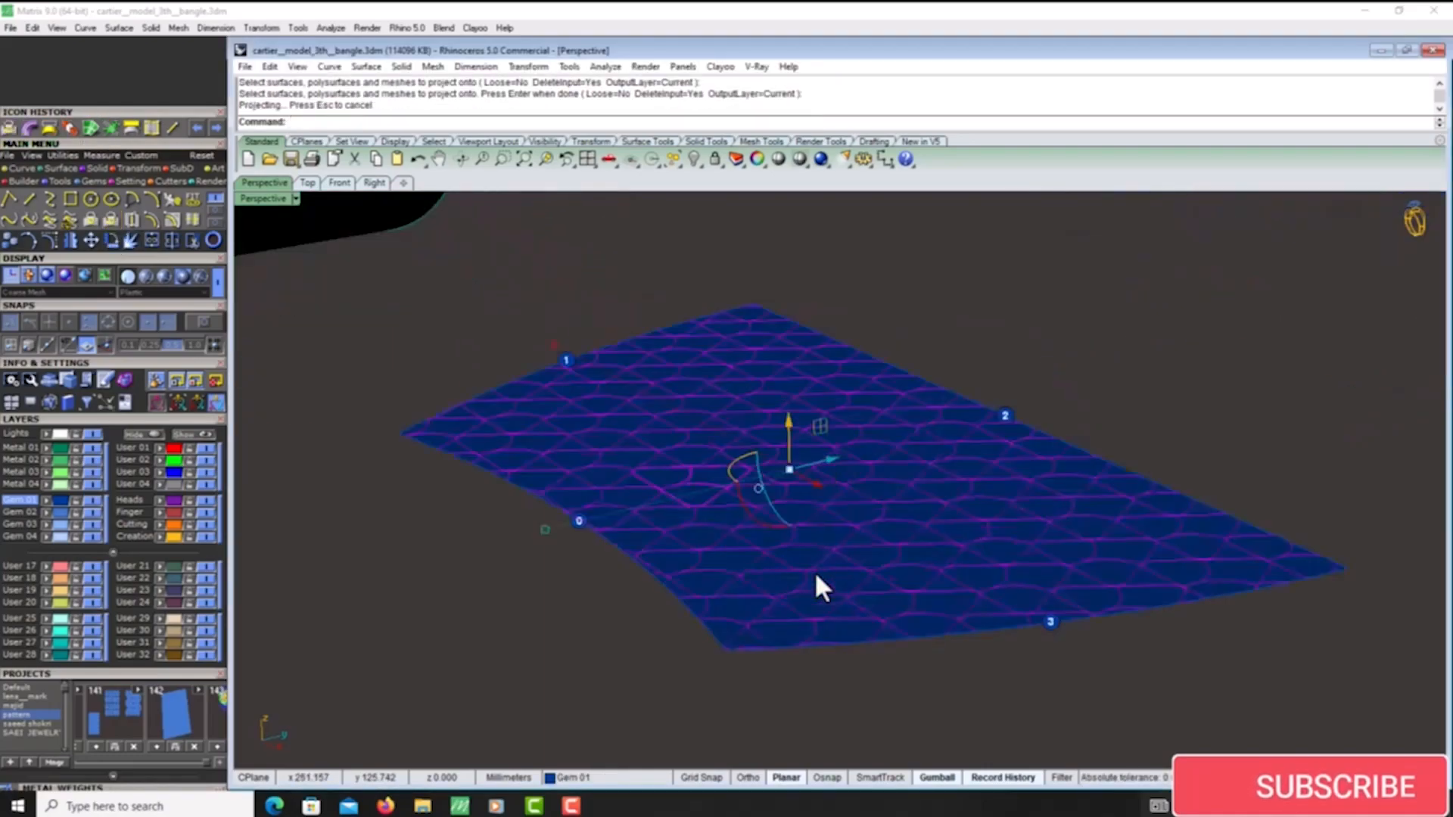
{"action": "scroll", "coordinate": [814, 571], "scroll_direction": "down", "scroll_amount": 5}
{"action": "scroll", "coordinate": [805, 541], "scroll_direction": "up", "scroll_amount": 2}
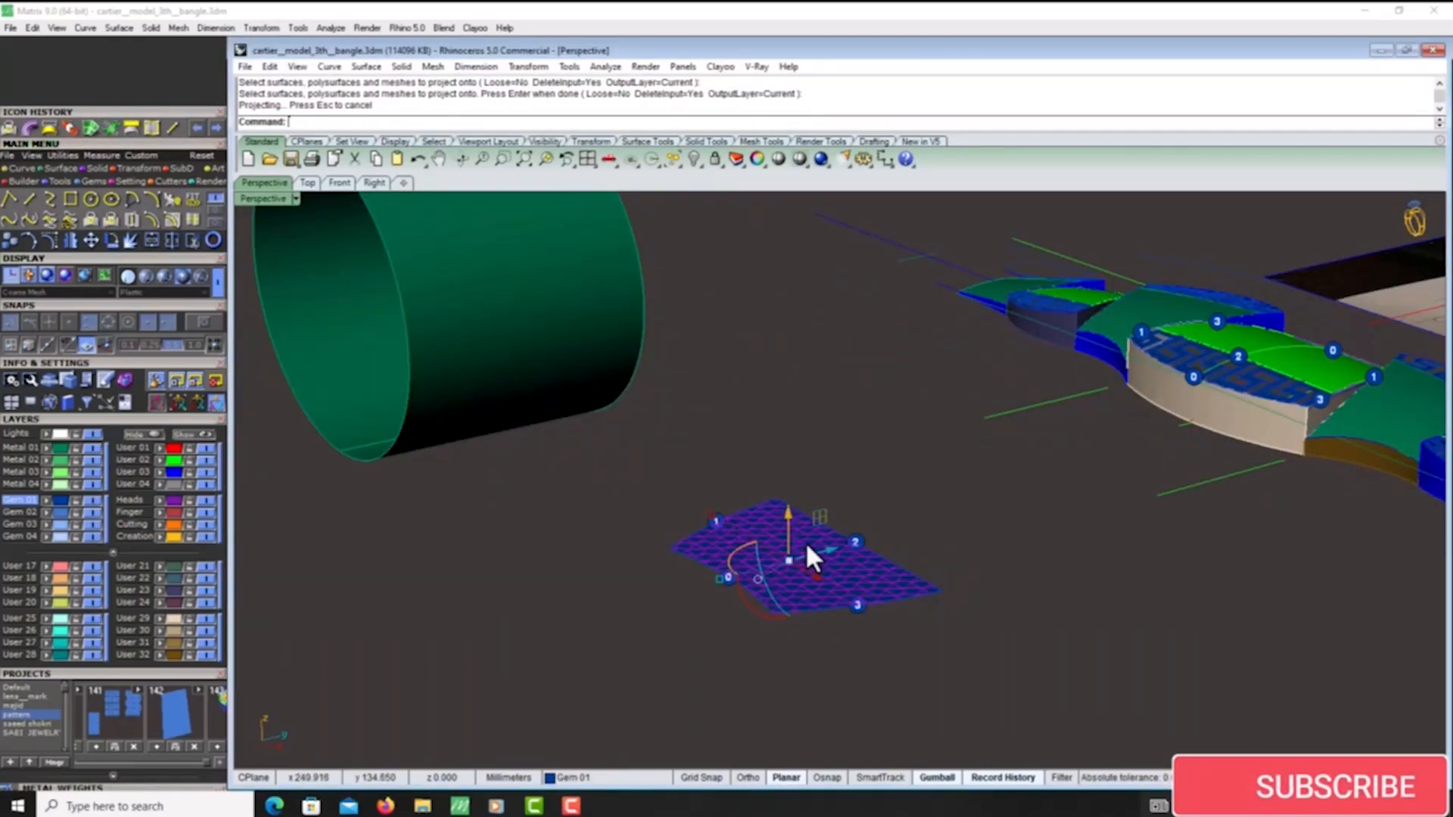
- Group the lattice curves projected on the flat four-sided surface
{"action": "key", "text": "ctrl+g"}
{"action": "scroll", "coordinate": [805, 541], "scroll_direction": "down", "scroll_amount": 4}
{"action": "right_click_drag", "start_coordinate": [805, 542], "coordinate": [825, 569]}
{"action": "scroll", "coordinate": [825, 569], "scroll_direction": "up", "scroll_amount": 4}
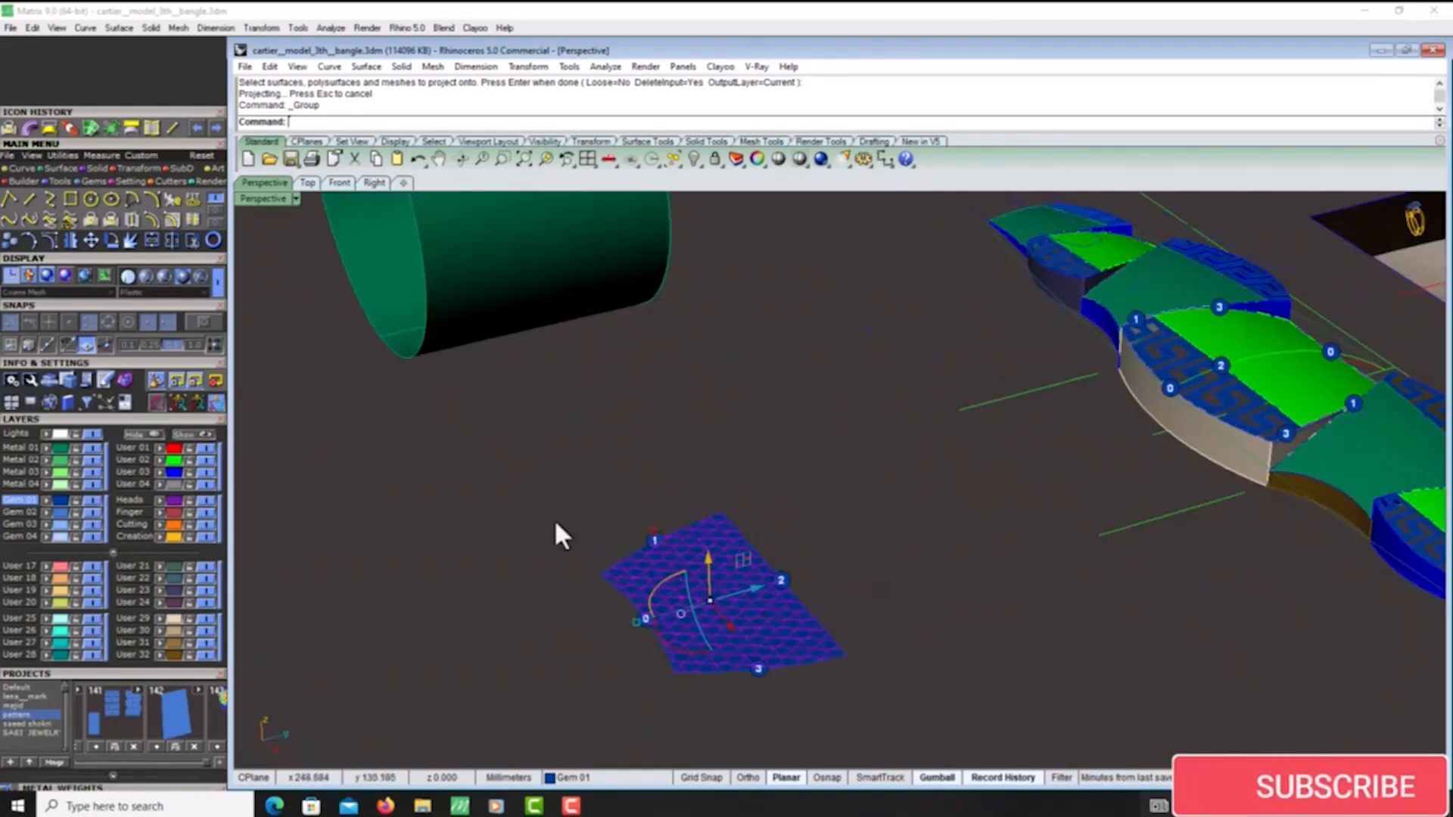
- Try to flow the grouped lattice from the flat surface onto the large central green panel, matching the edges marked 0
{"action": "left_click", "coordinate": [121, 167]}
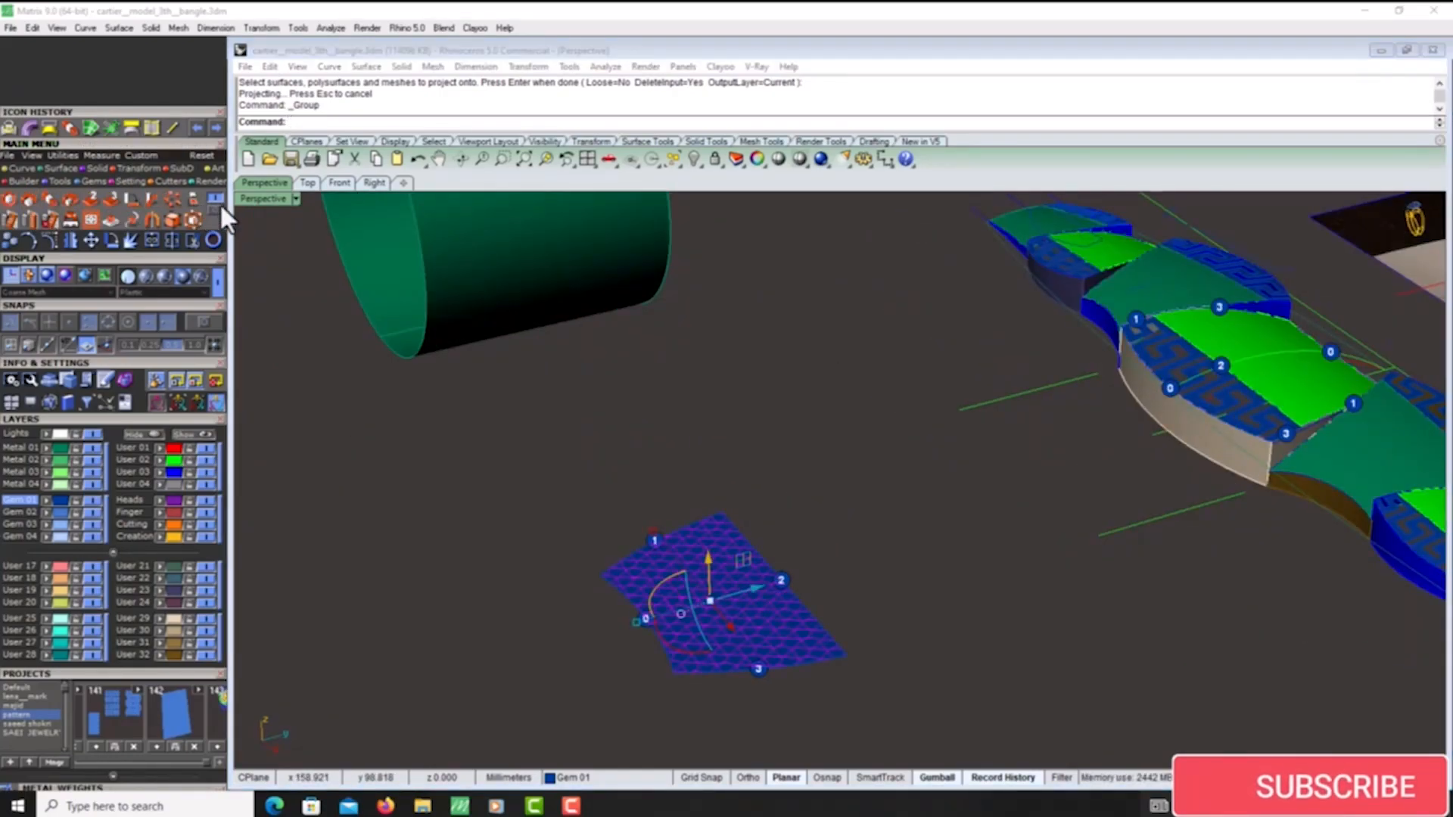
{"action": "left_click", "coordinate": [127, 199]}
{"action": "scroll", "coordinate": [644, 602], "scroll_direction": "up", "scroll_amount": 4}
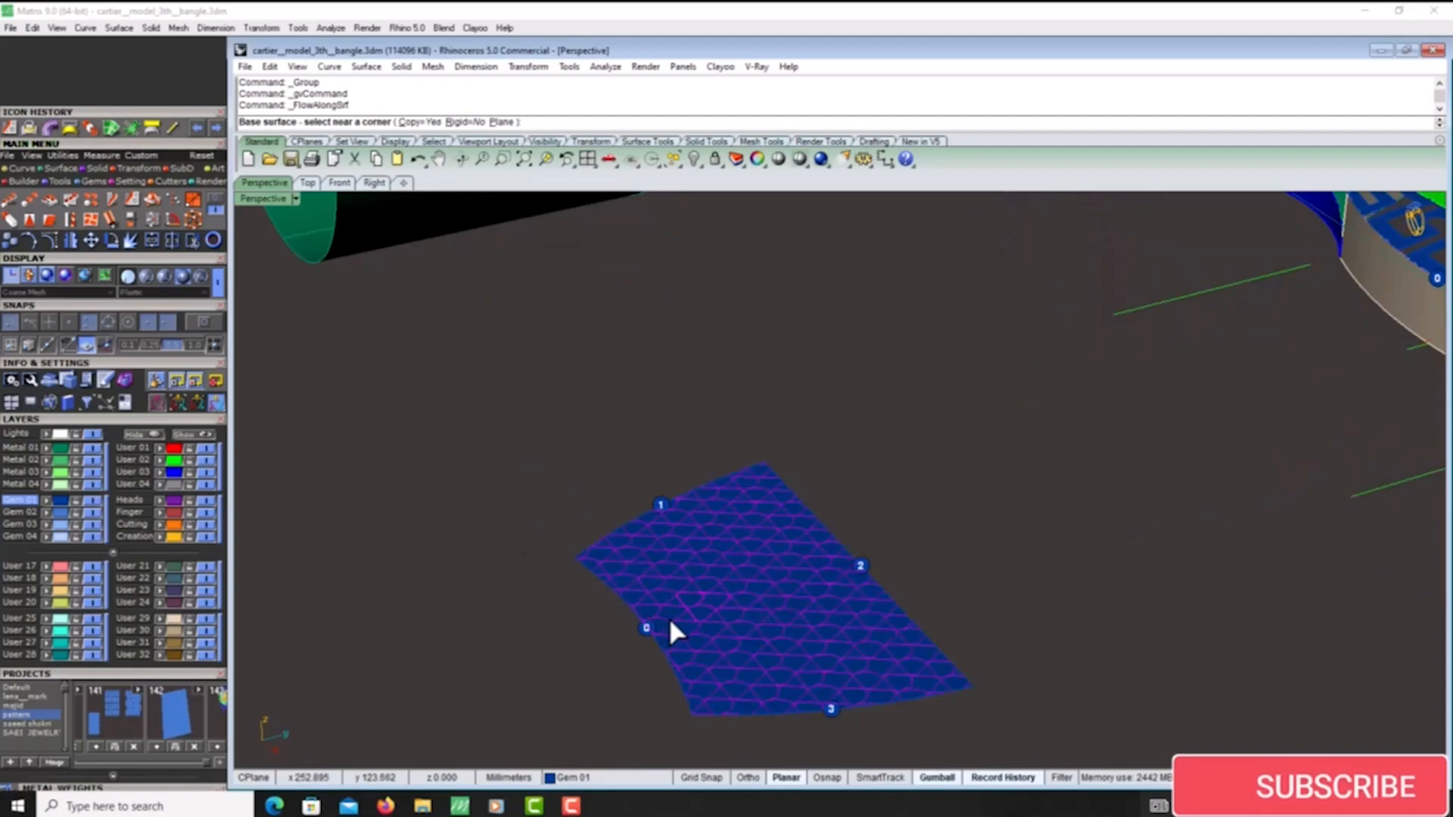
{"action": "left_click", "coordinate": [669, 618]}
{"action": "scroll", "coordinate": [551, 551], "scroll_direction": "down", "scroll_amount": 7}
{"action": "scroll", "coordinate": [1059, 432], "scroll_direction": "up", "scroll_amount": 5}
{"action": "right_click_drag", "start_coordinate": [914, 442], "coordinate": [819, 478]}
{"action": "scroll", "coordinate": [881, 367], "scroll_direction": "up", "scroll_amount": 6}
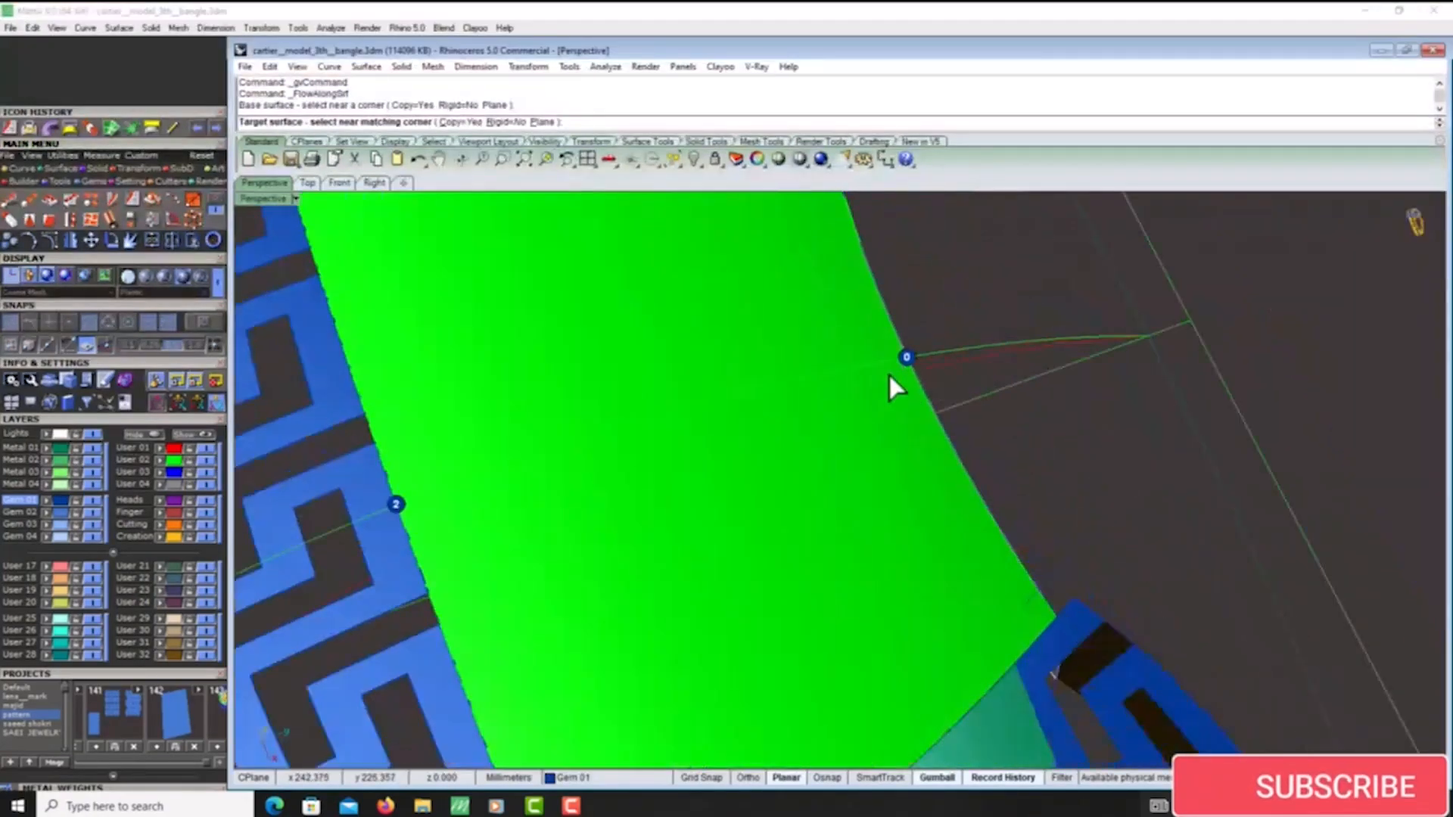
{"action": "left_click", "coordinate": [896, 378]}
{"action": "scroll", "coordinate": [889, 398], "scroll_direction": "down", "scroll_amount": 5}
{"action": "key", "text": "ctrl+z"}
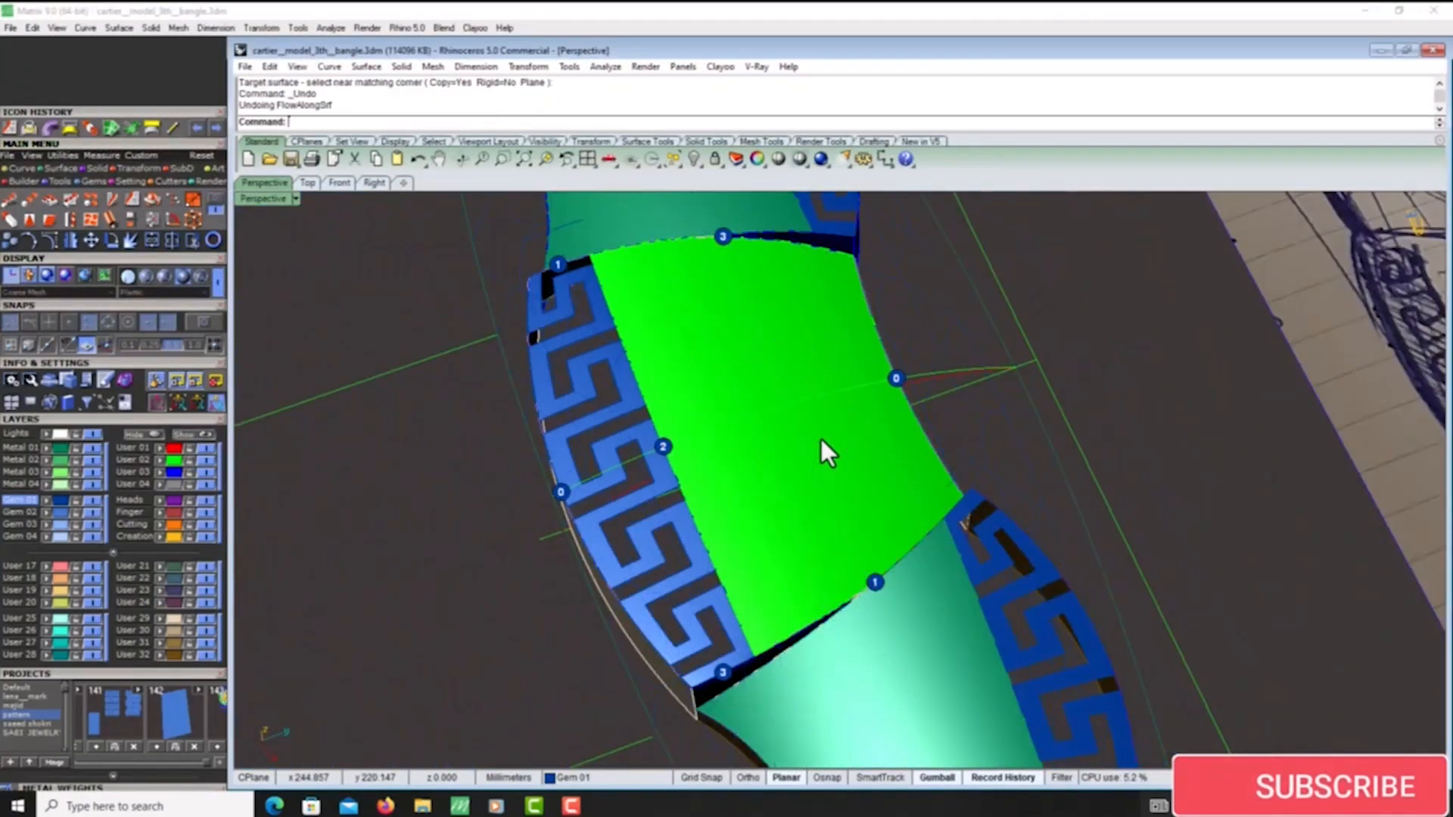
- Retry Flow Along Surface with the lattice group on the central green panel near dot 0, and undo it
{"action": "scroll", "coordinate": [789, 451], "scroll_direction": "down", "scroll_amount": 5}
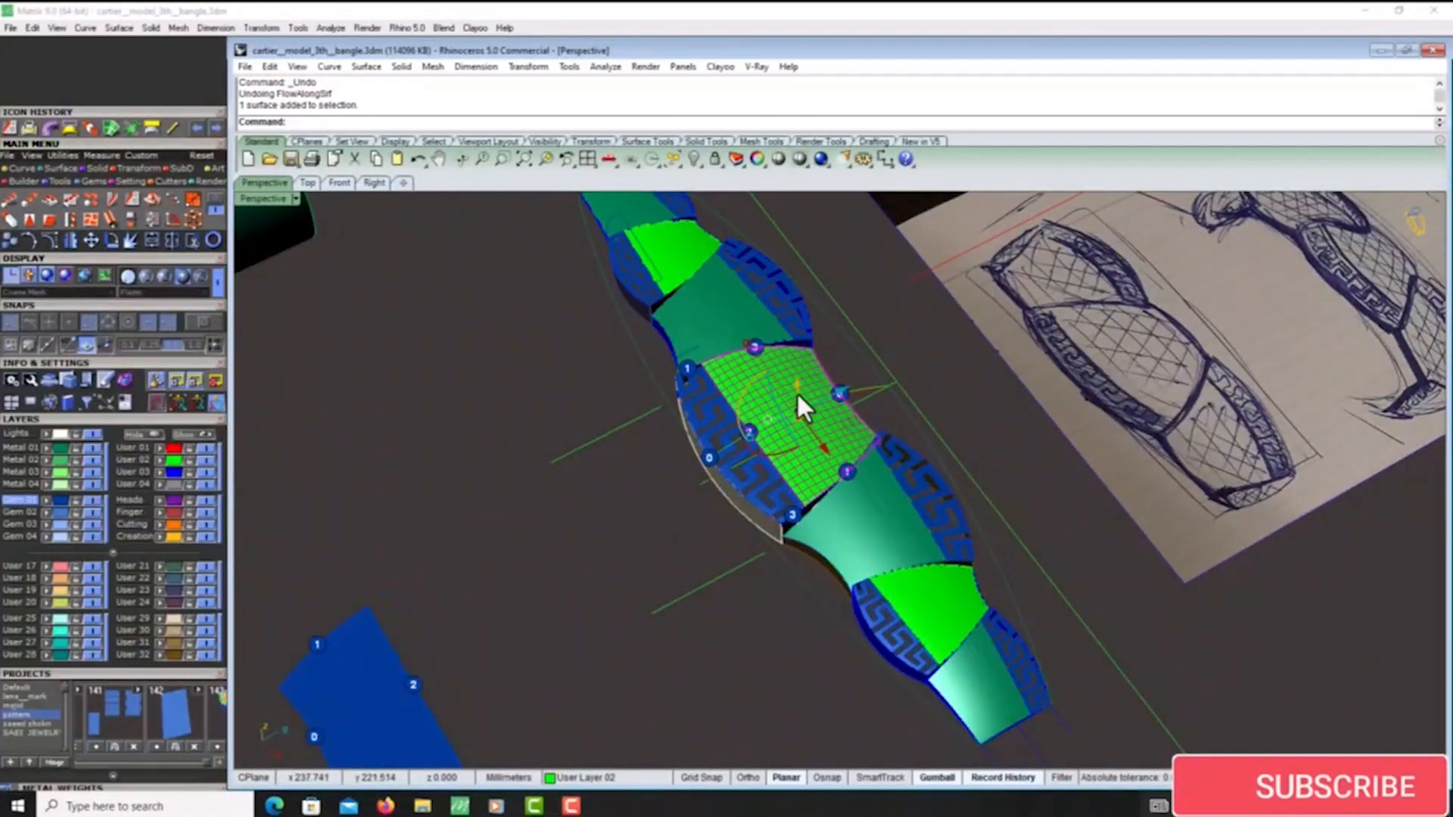
{"action": "scroll", "coordinate": [597, 552], "scroll_direction": "up", "scroll_amount": 4}
{"action": "left_click", "coordinate": [597, 553]}
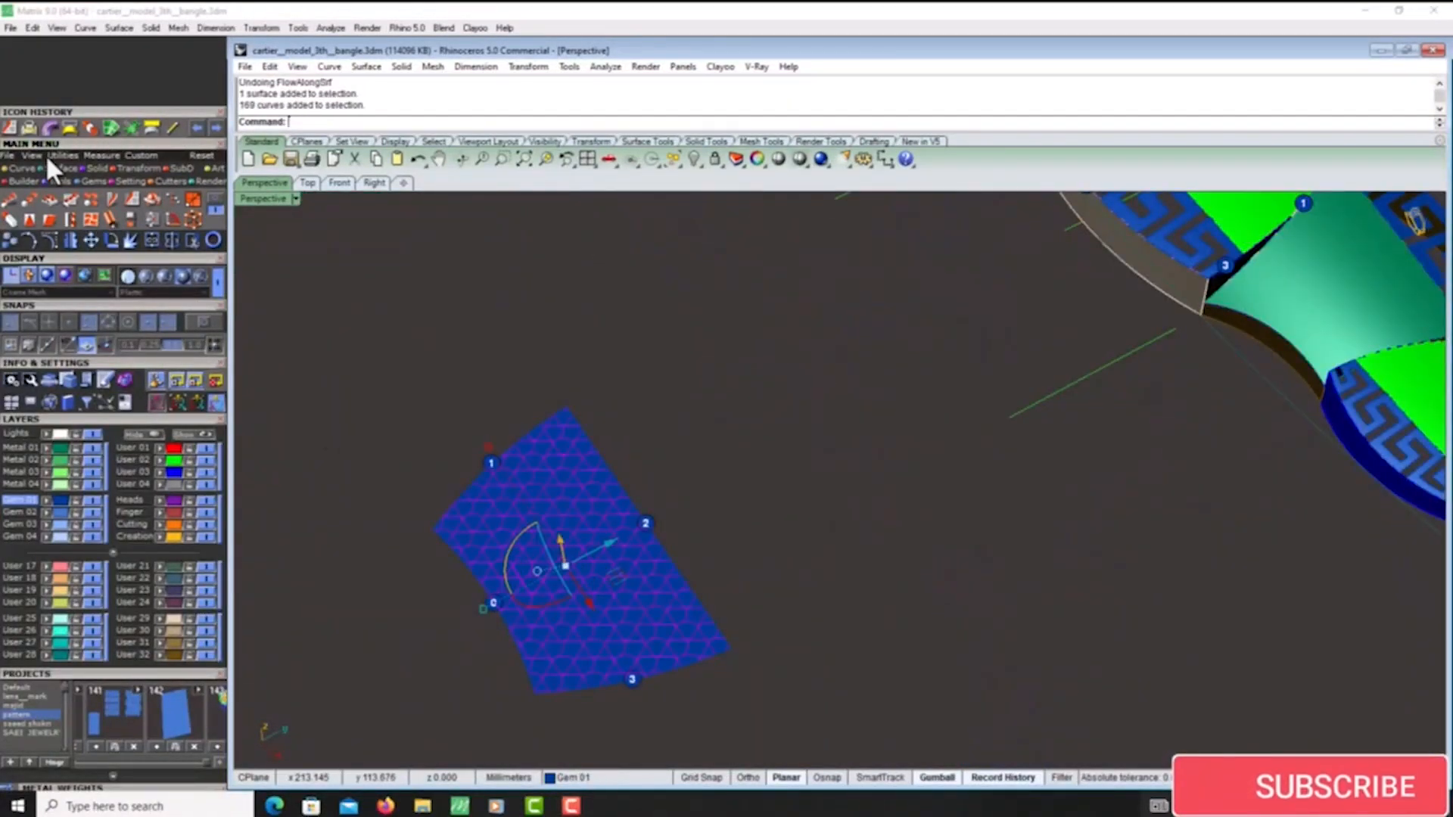
{"action": "left_click", "coordinate": [21, 124]}
{"action": "left_click", "coordinate": [505, 588]}
{"action": "scroll", "coordinate": [504, 589], "scroll_direction": "down", "scroll_amount": 3}
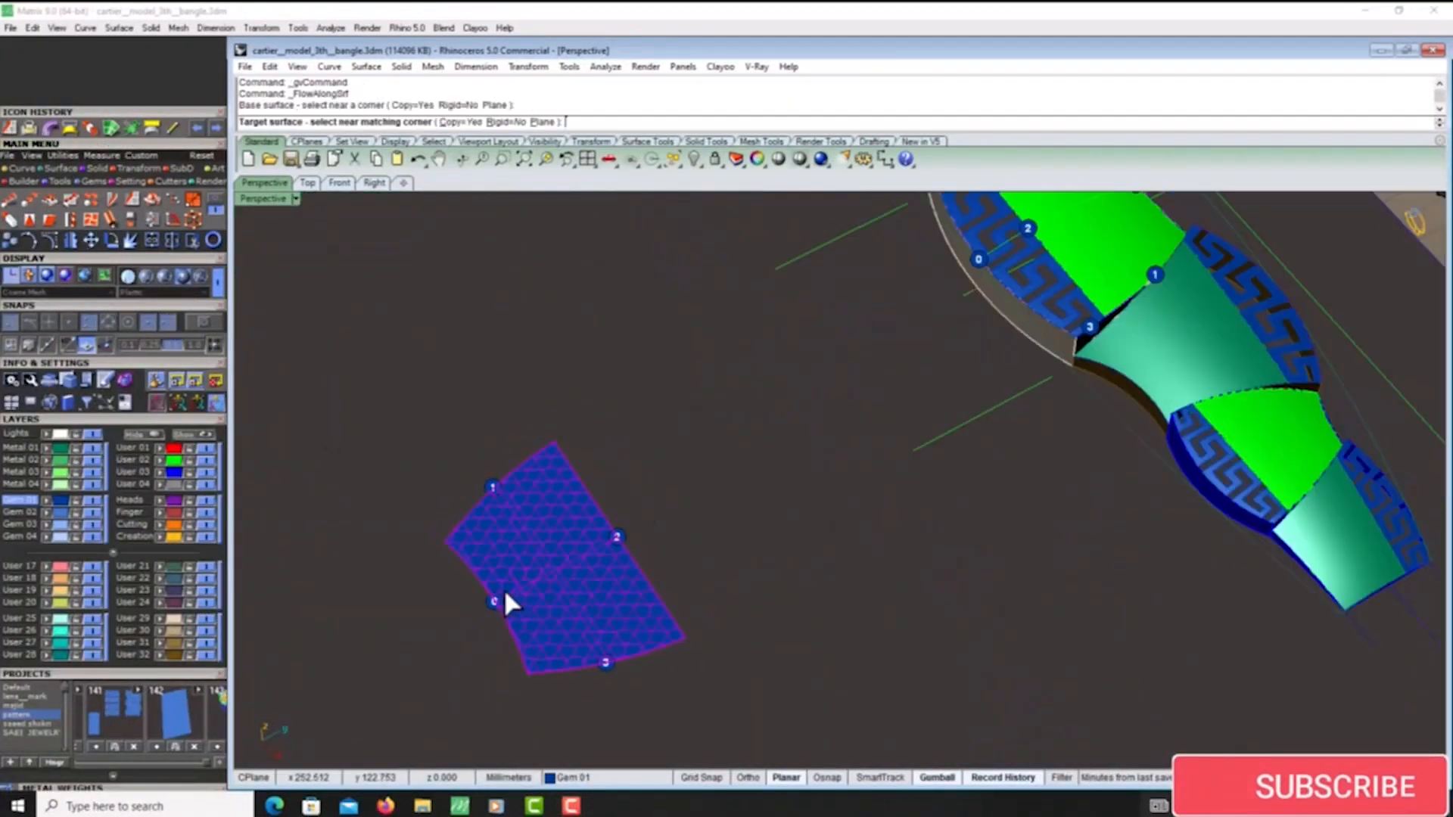
{"action": "scroll", "coordinate": [901, 365], "scroll_direction": "up", "scroll_amount": 5}
{"action": "left_click", "coordinate": [783, 347]}
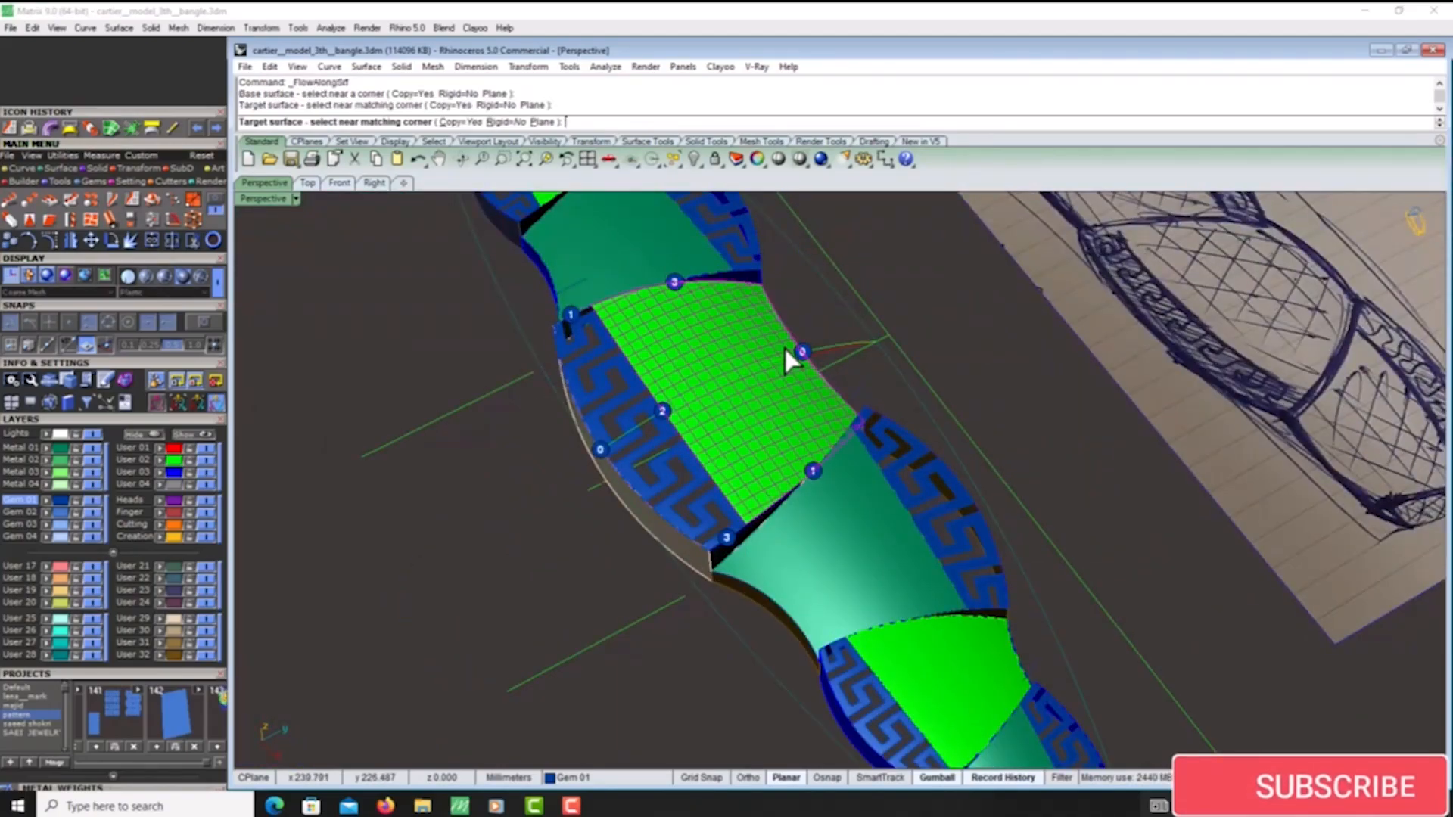
{"action": "key", "text": "ctrl+z"}
- Shrink the trimmed central green panel surface to its visible edges
{"action": "scroll", "coordinate": [822, 367], "scroll_direction": "down", "scroll_amount": 3}
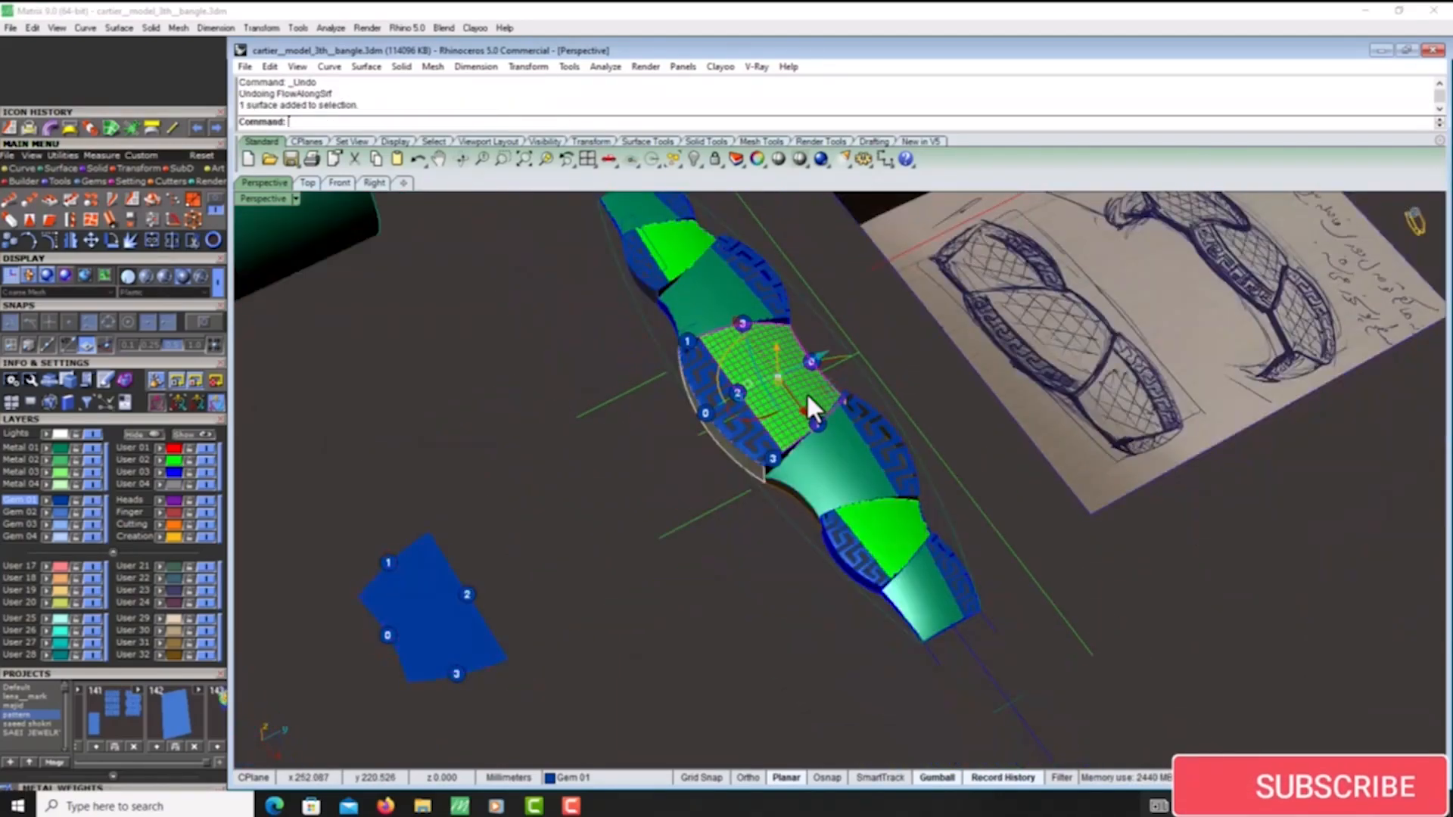
{"action": "scroll", "coordinate": [658, 477], "scroll_direction": "down", "scroll_amount": 5}
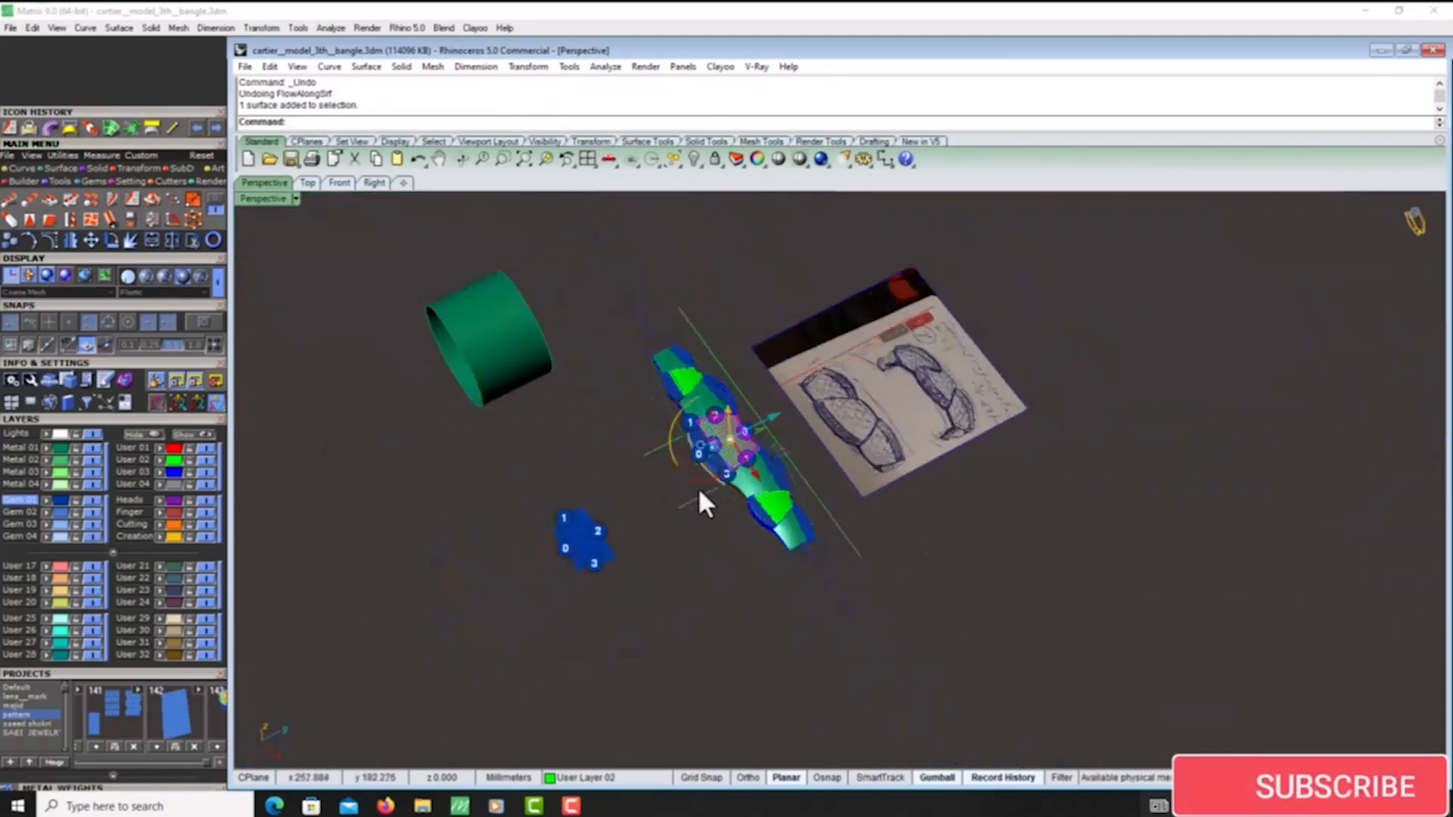
{"action": "left_click", "coordinate": [60, 168]}
{"action": "left_click", "coordinate": [213, 203]}
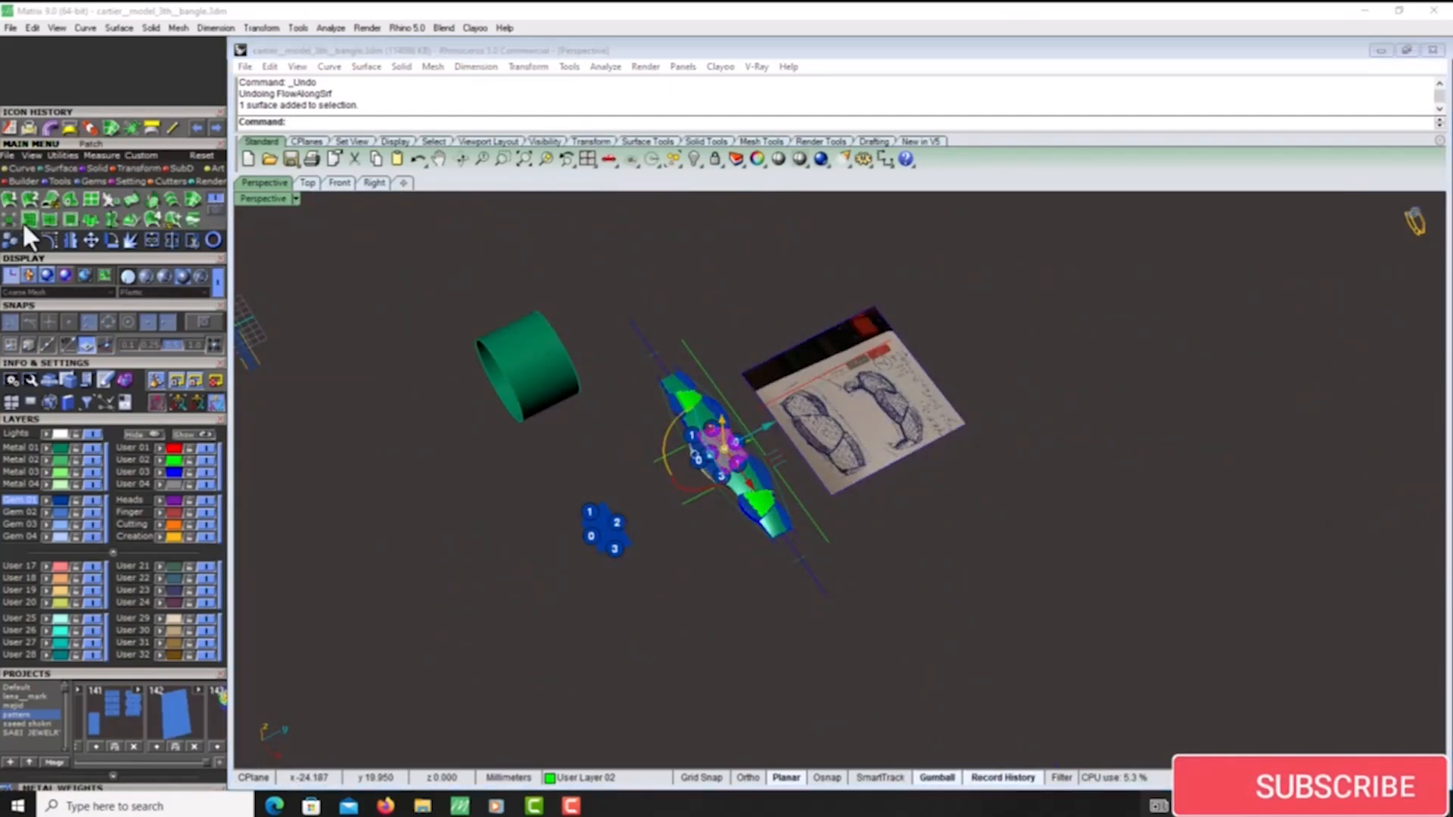
{"action": "left_click", "coordinate": [8, 214]}
{"action": "scroll", "coordinate": [731, 448], "scroll_direction": "up", "scroll_amount": 8}
{"action": "scroll", "coordinate": [733, 447], "scroll_direction": "down", "scroll_amount": 10}
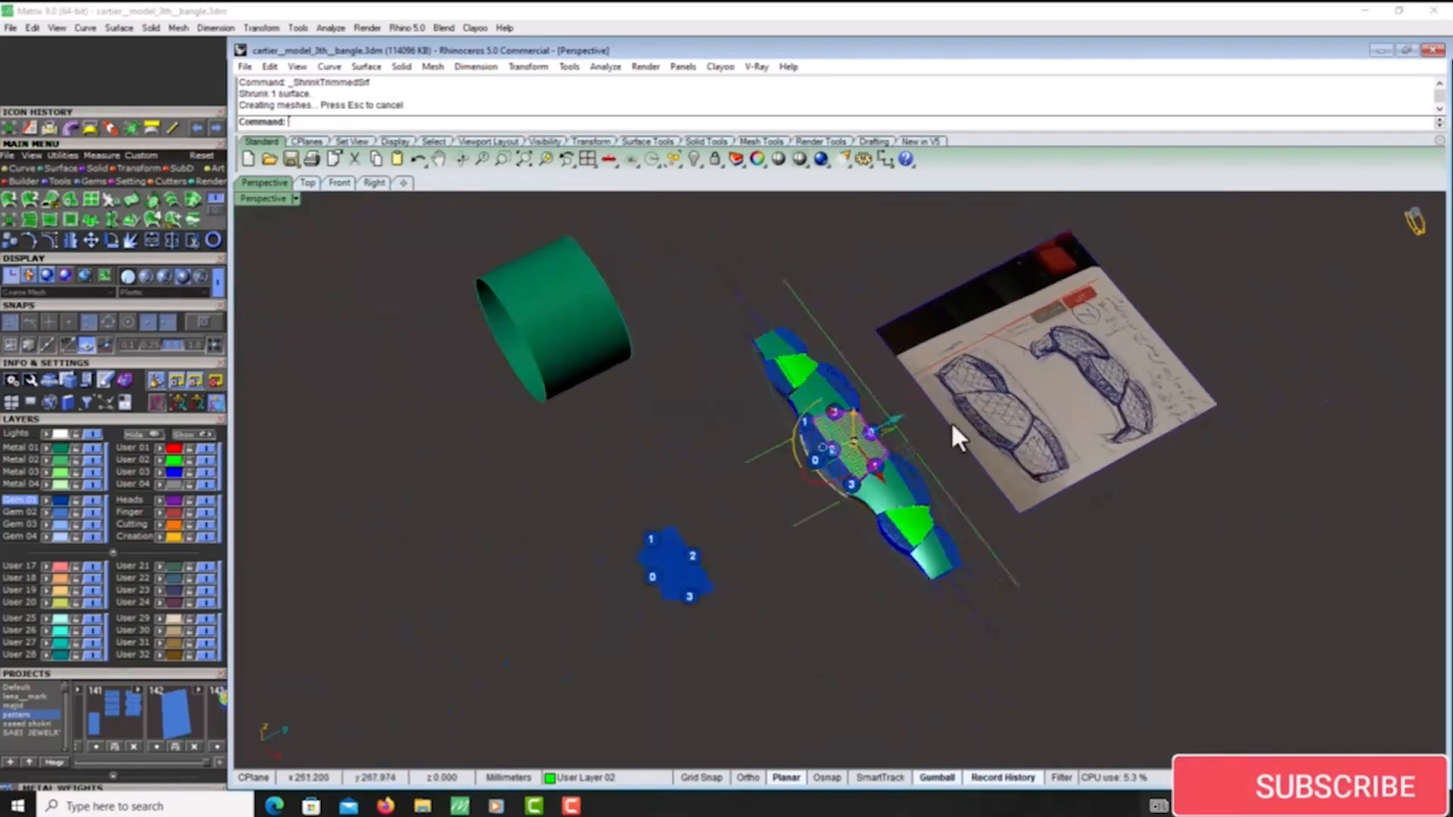
- Flatten the shrunken central green panel with Smash and move the flat result with its dots beside the lattice-covered flat surface
{"action": "left_click", "coordinate": [219, 208]}
{"action": "left_click", "coordinate": [89, 223]}
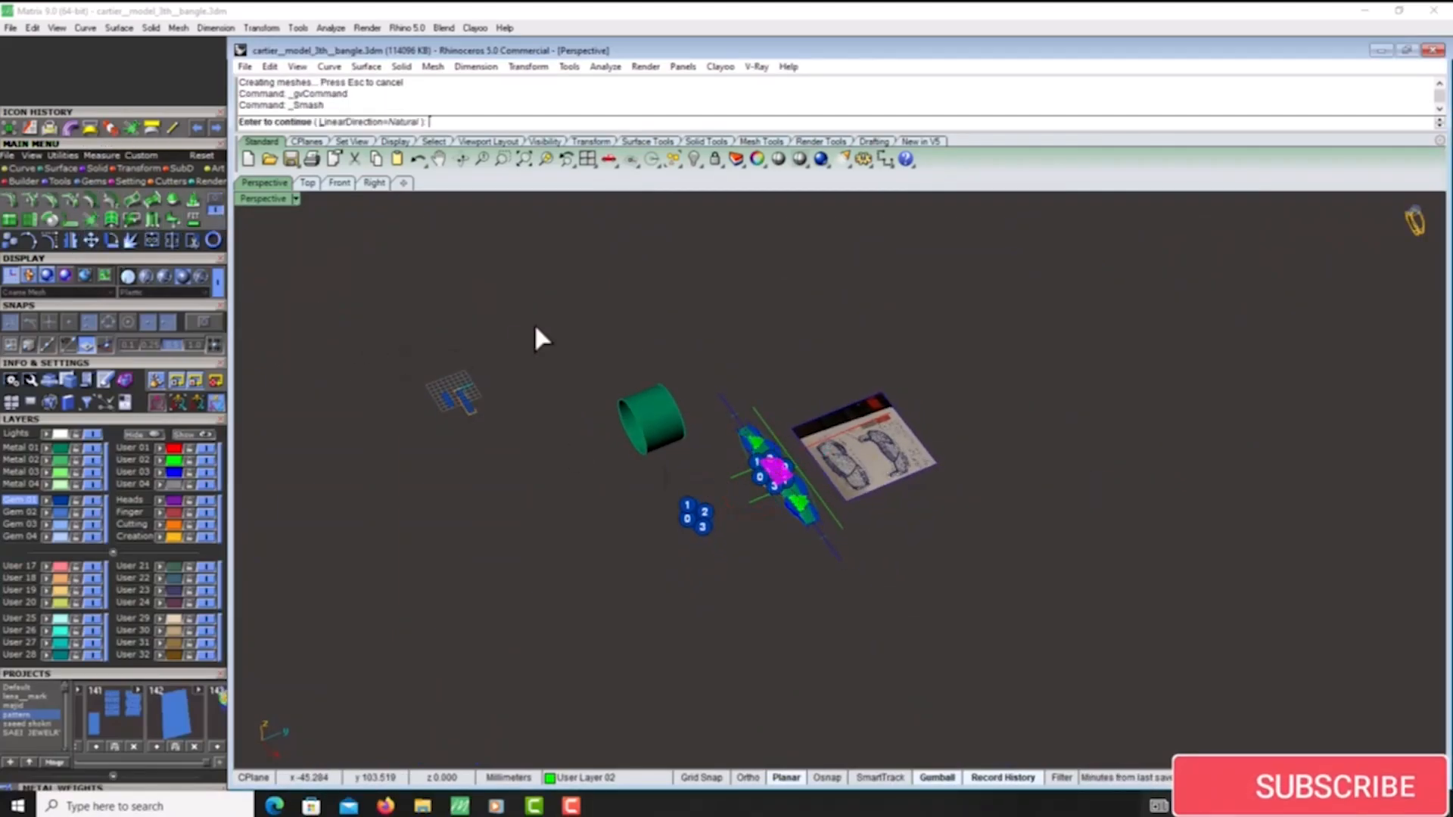
{"action": "right_click", "coordinate": [535, 324]}
{"action": "right_click", "coordinate": [534, 323]}
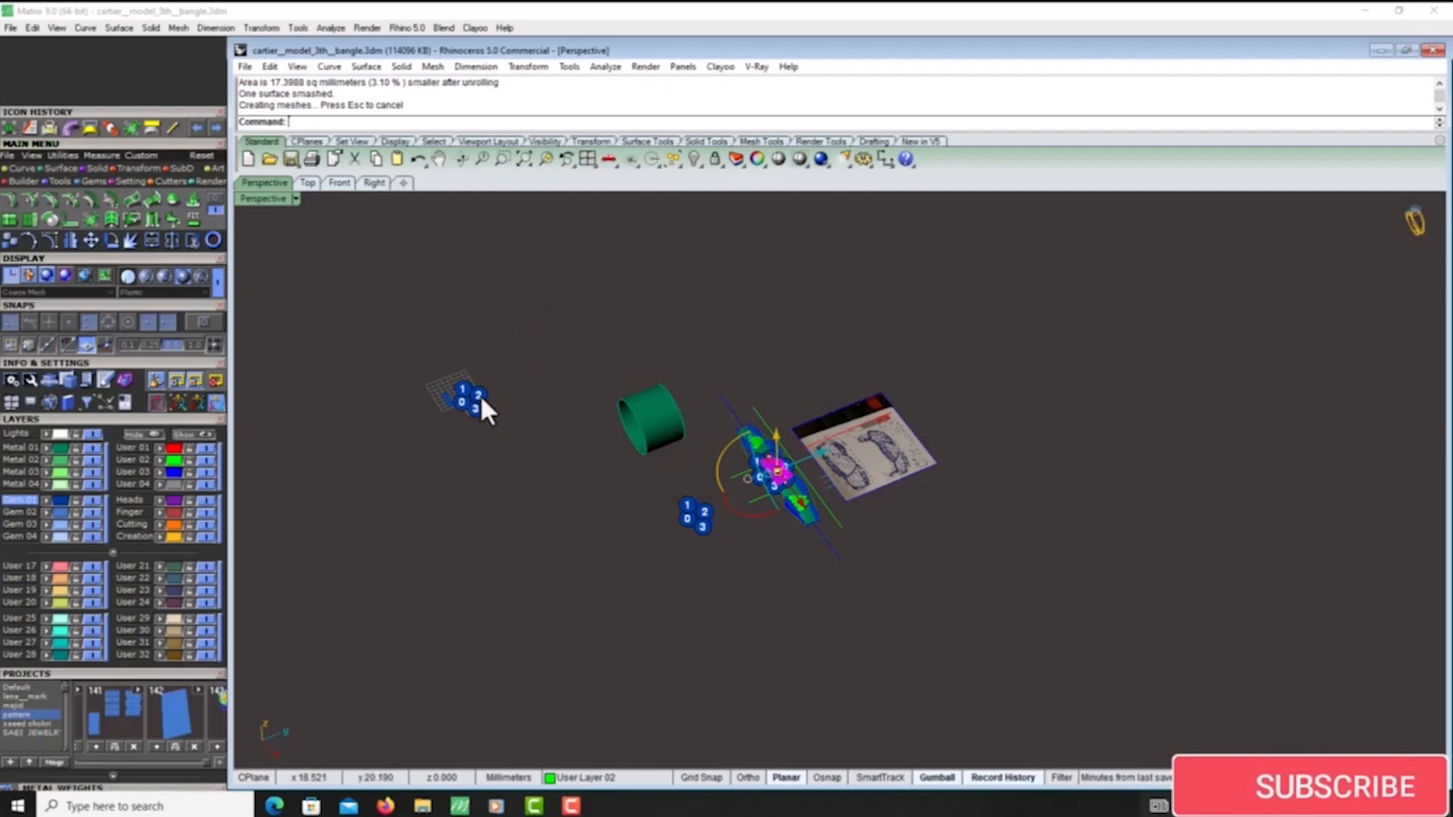
{"action": "left_click_drag", "start_coordinate": [480, 398], "coordinate": [611, 475]}
{"action": "left_click_drag", "start_coordinate": [678, 509], "coordinate": [675, 506]}
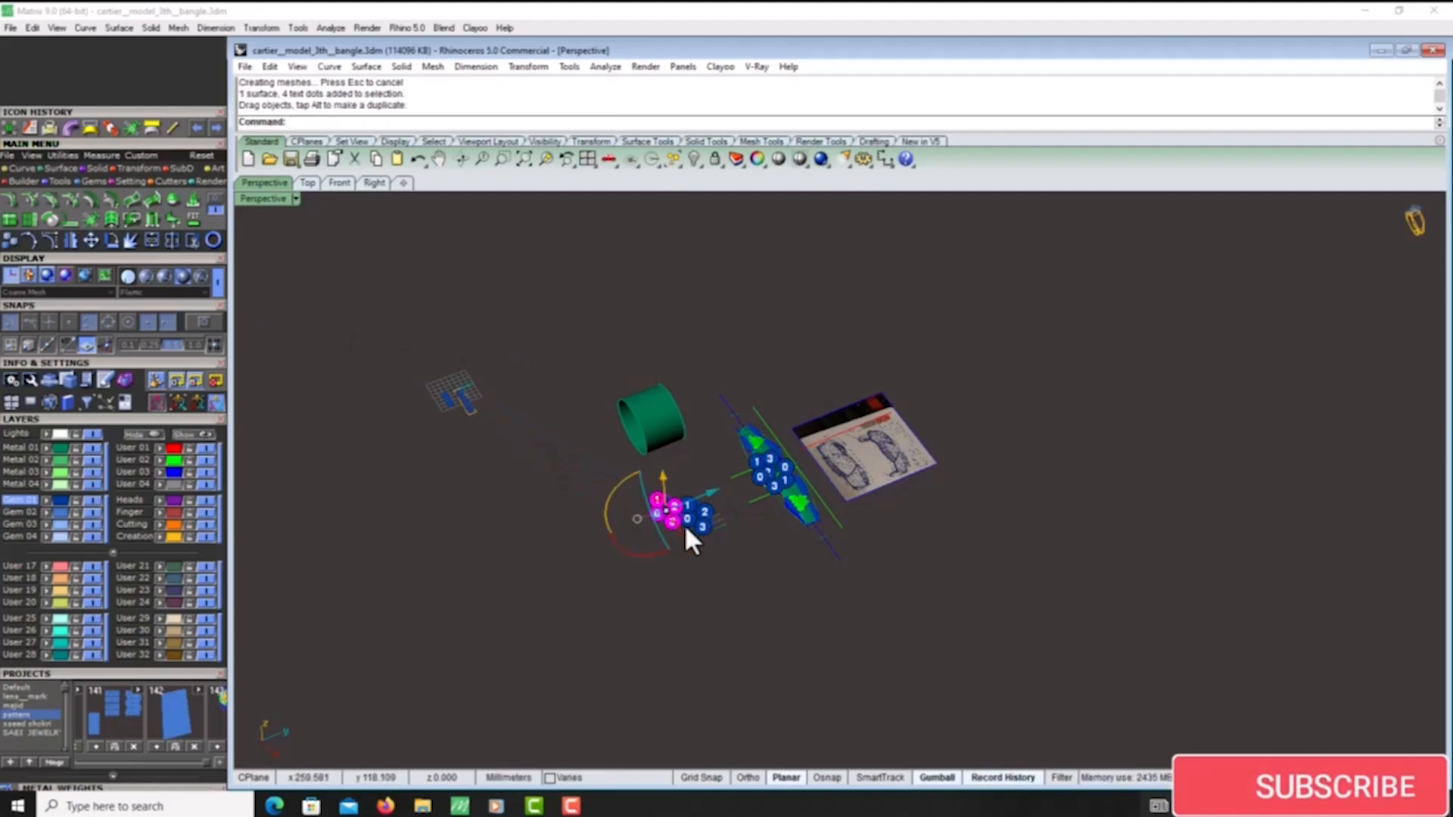
- Copy the lattice group onto the new flat surface, using the corner between edges 2 and 3 as reference point
{"action": "scroll", "coordinate": [686, 524], "scroll_direction": "up", "scroll_amount": 6}
{"action": "left_click", "coordinate": [702, 504]}
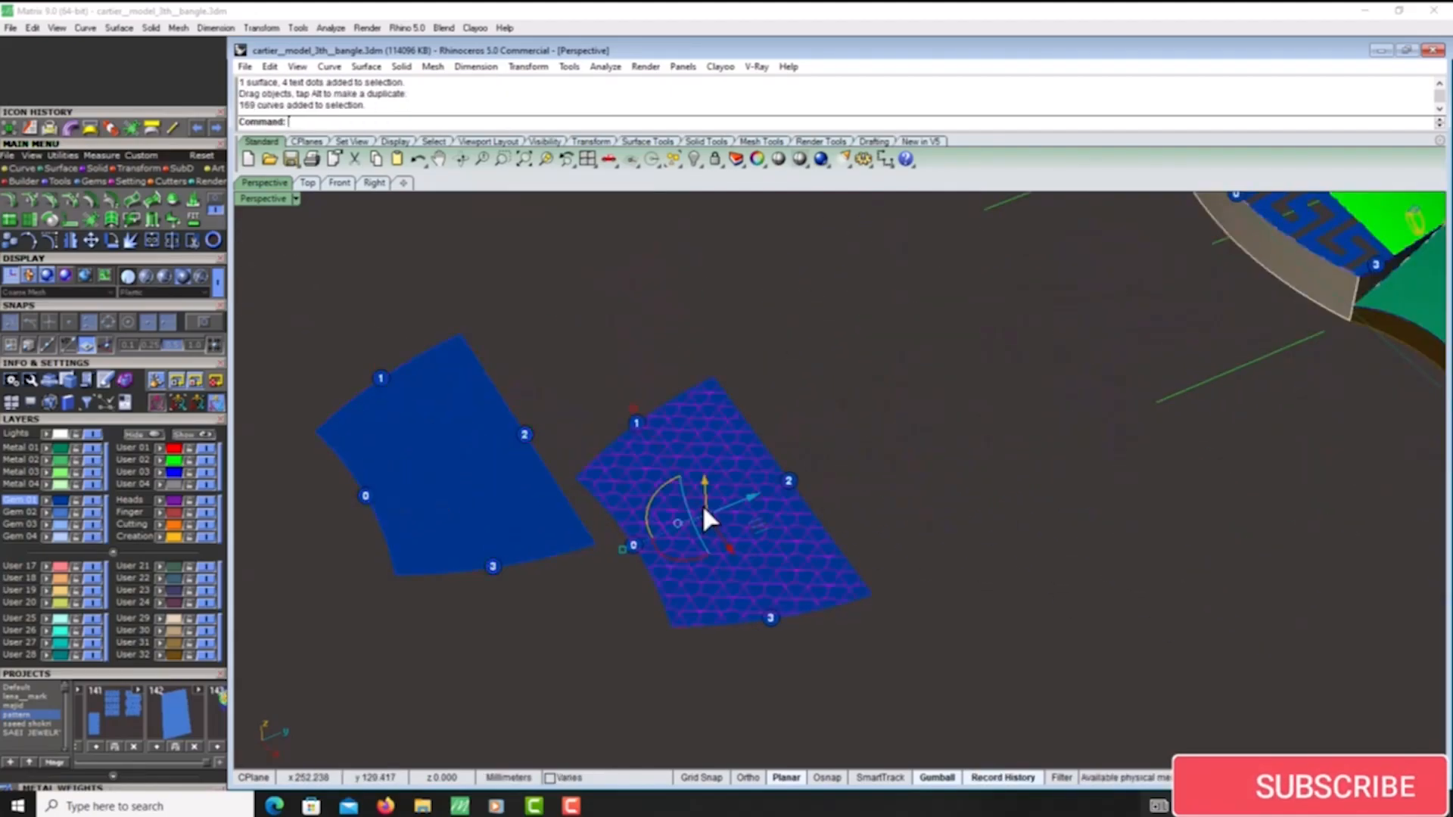
{"action": "left_click", "coordinate": [12, 241]}
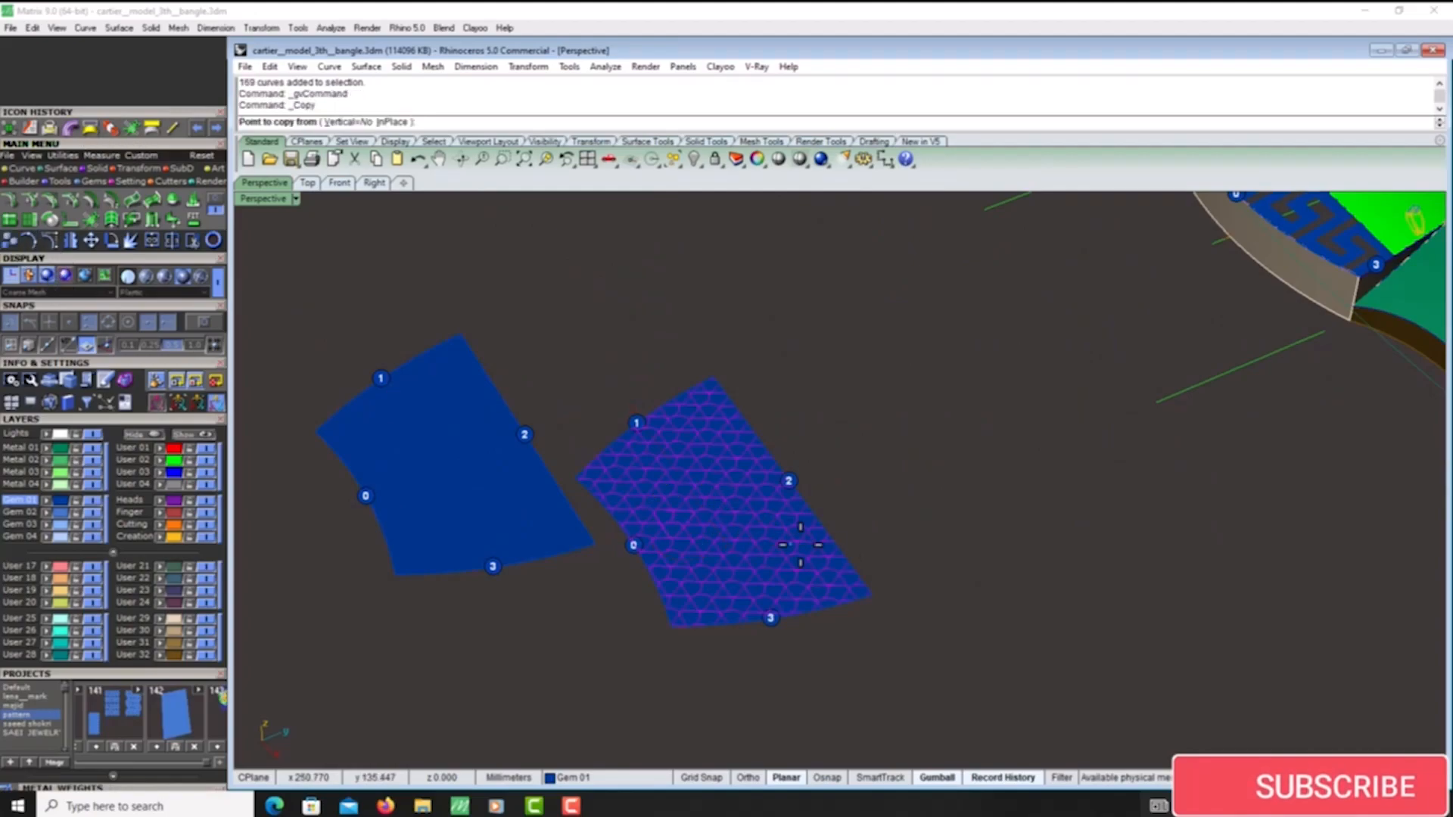
{"action": "left_click", "coordinate": [880, 591]}
{"action": "scroll", "coordinate": [878, 586], "scroll_direction": "up", "scroll_amount": 5}
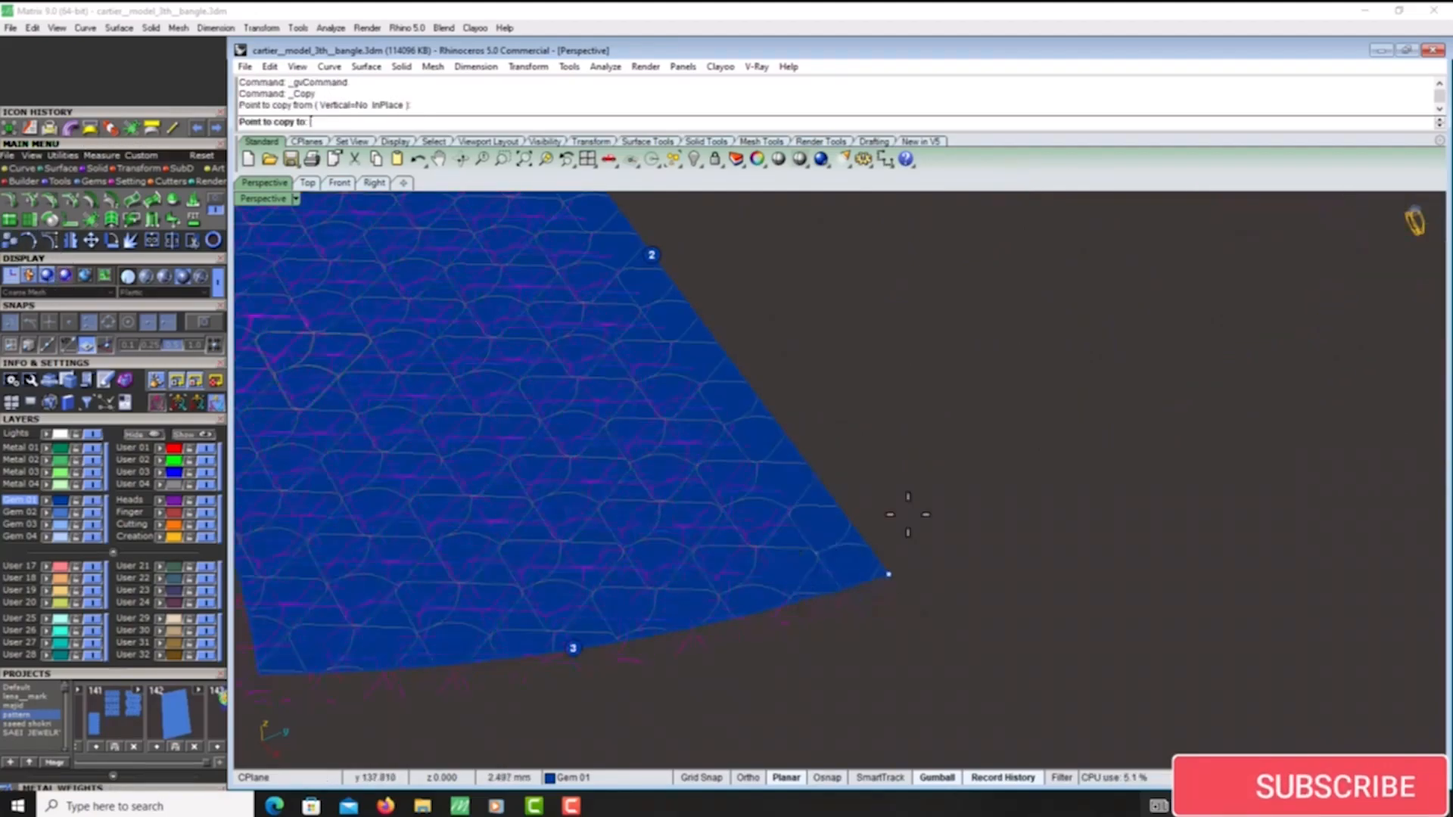
{"action": "left_click", "coordinate": [513, 449]}
{"action": "scroll", "coordinate": [512, 449], "scroll_direction": "down", "scroll_amount": 5}
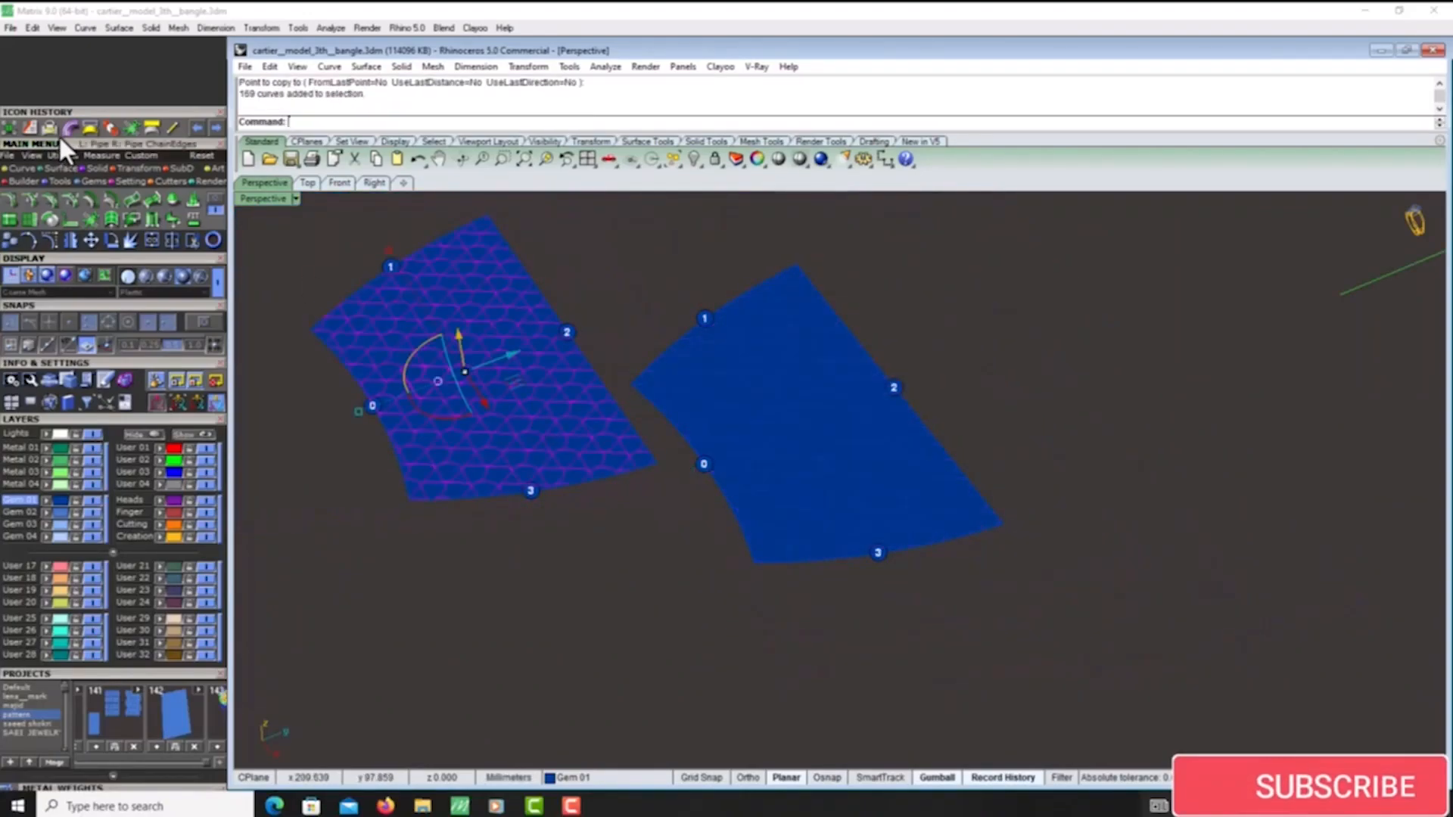
- Flow the copied lattice from the new flat surface onto the central green panel, matching the edges marked 0
{"action": "left_click", "coordinate": [29, 126]}
{"action": "left_click", "coordinate": [397, 404]}
{"action": "scroll", "coordinate": [399, 473], "scroll_direction": "down", "scroll_amount": 5}
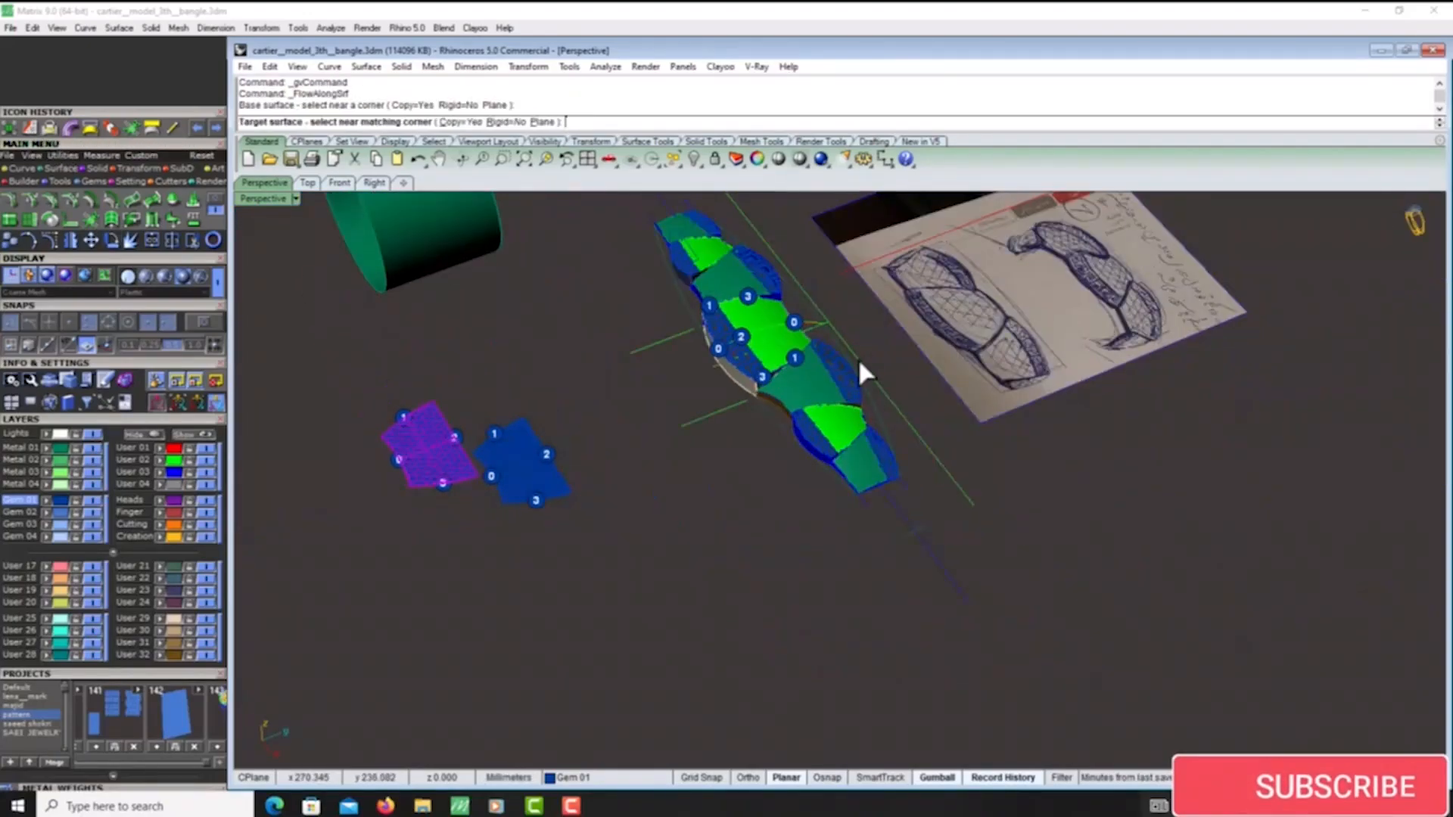
{"action": "scroll", "coordinate": [757, 317], "scroll_direction": "up", "scroll_amount": 5}
{"action": "left_click", "coordinate": [753, 317]}
{"action": "scroll", "coordinate": [727, 356], "scroll_direction": "up", "scroll_amount": 8}
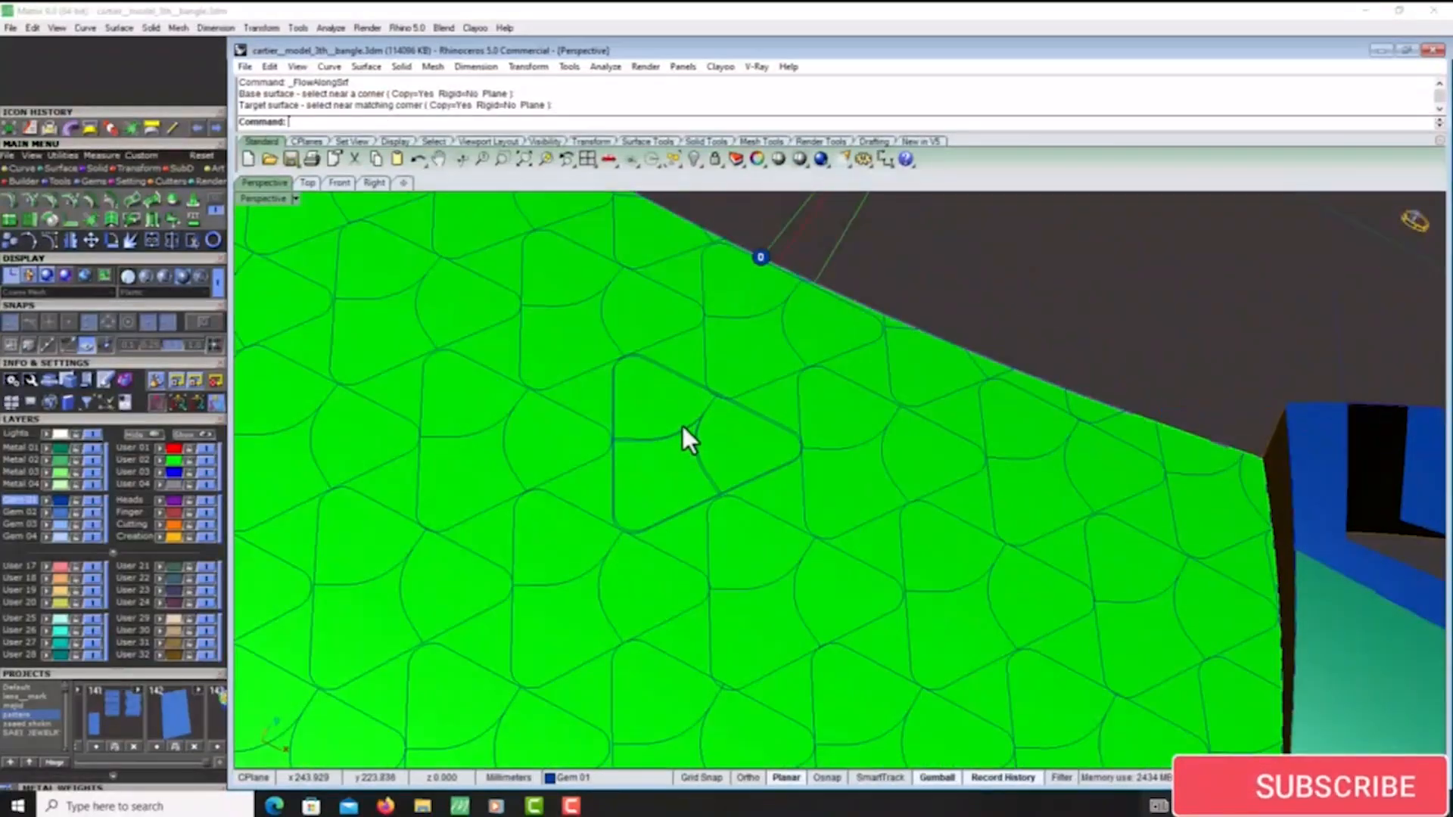
{"action": "scroll", "coordinate": [797, 397], "scroll_direction": "down", "scroll_amount": 5}
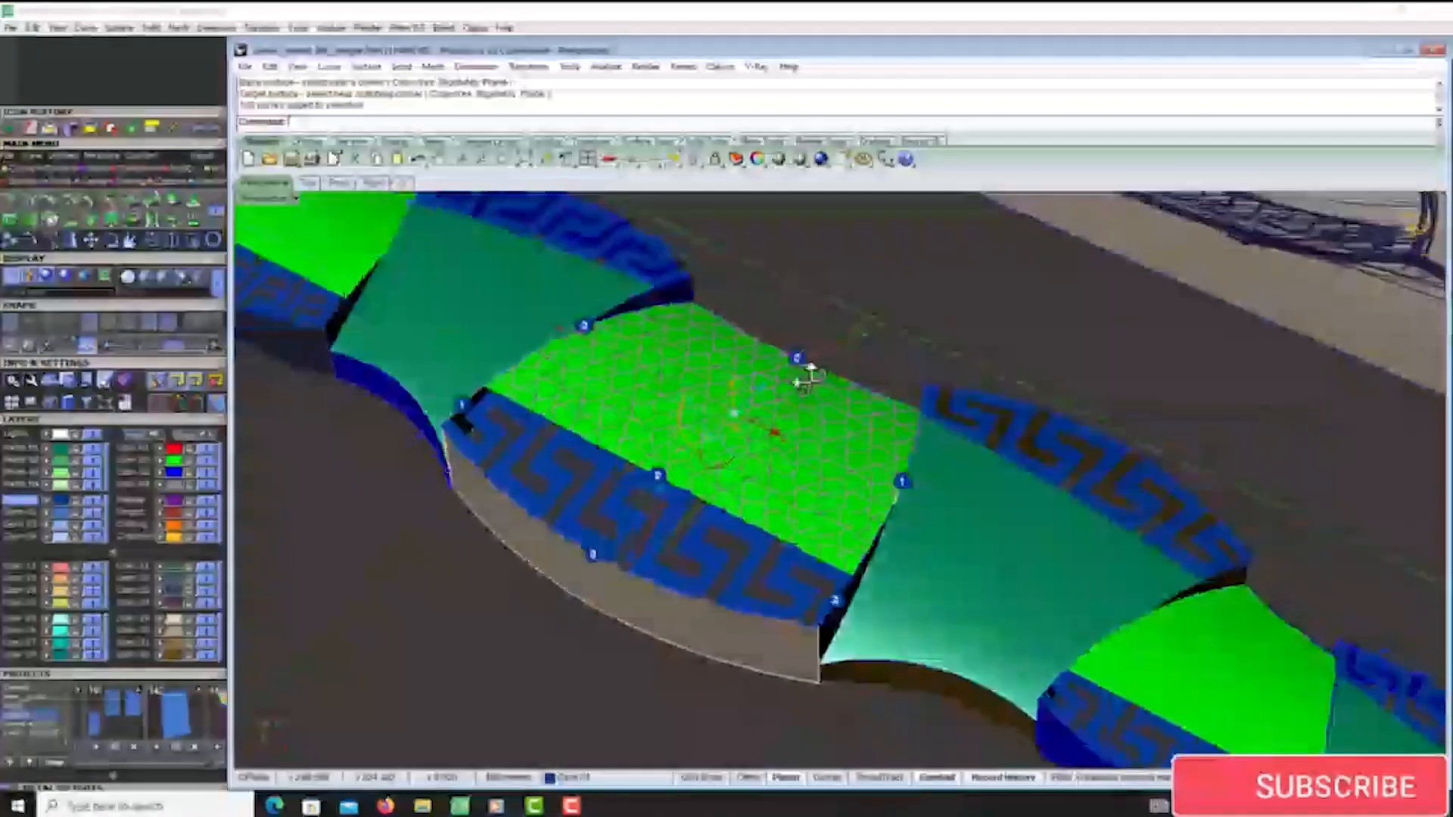
- Delete both flat surfaces beside the strip together with their numbered dots and lattice curves
{"action": "scroll", "coordinate": [822, 354], "scroll_direction": "down", "scroll_amount": 6}
{"action": "mouse_move", "coordinate": [815, 382]}
{"action": "right_mouse_down"}
{"action": "mouse_move", "coordinate": [822, 355]}
{"action": "mouse_move", "coordinate": [816, 402]}
{"action": "right_mouse_up"}
{"action": "scroll", "coordinate": [815, 401], "scroll_direction": "down", "scroll_amount": 3}
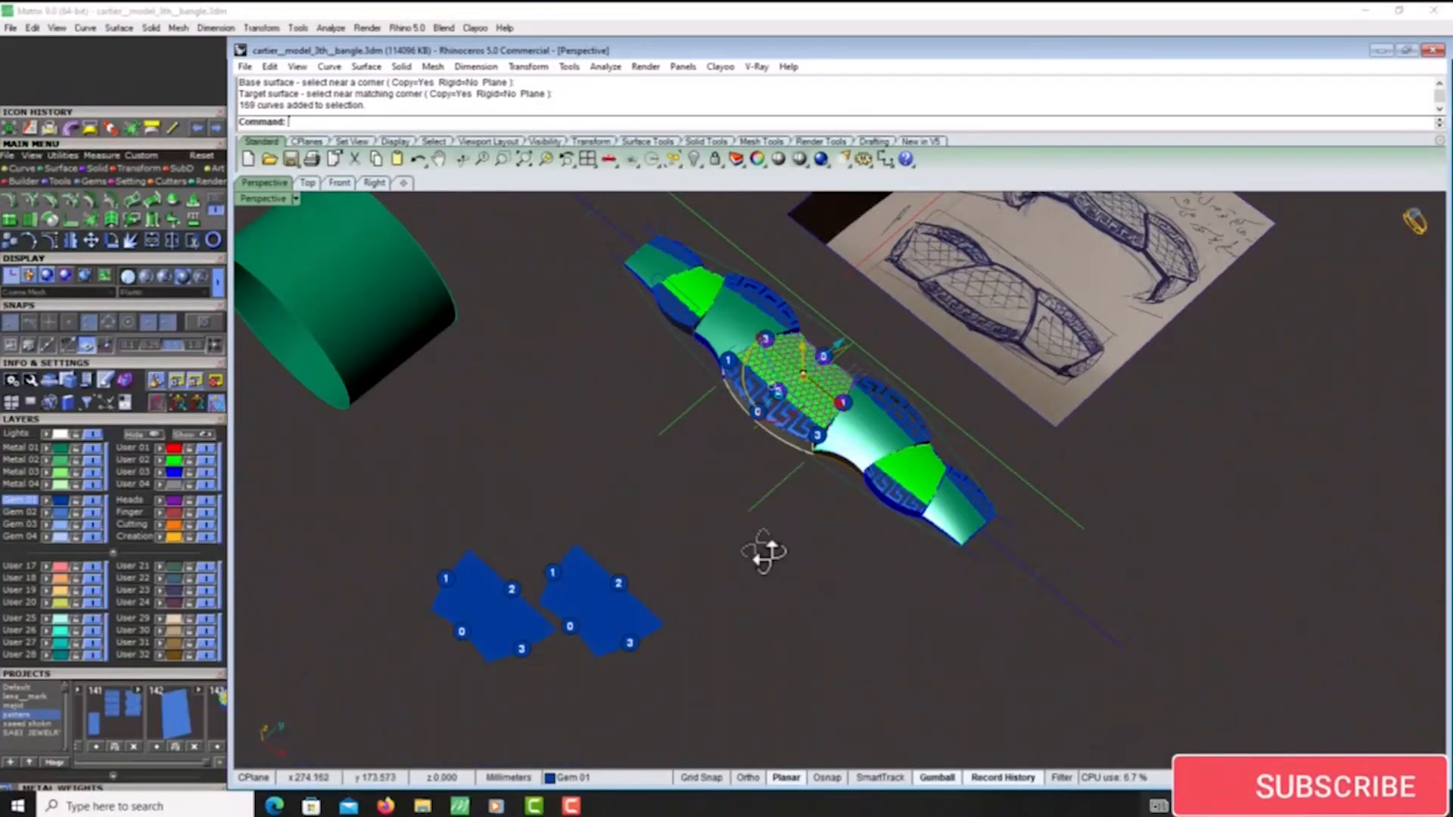
{"action": "right_click_drag", "start_coordinate": [766, 551], "coordinate": [711, 541]}
{"action": "scroll", "coordinate": [464, 516], "scroll_direction": "up", "scroll_amount": 4}
{"action": "scroll", "coordinate": [463, 514], "scroll_direction": "up", "scroll_amount": 2}
{"action": "scroll", "coordinate": [533, 426], "scroll_direction": "down", "scroll_amount": 5}
{"action": "left_click_drag", "start_coordinate": [765, 371], "coordinate": [378, 605]}
{"action": "key", "text": "Delete"}
{"action": "scroll", "coordinate": [1056, 365], "scroll_direction": "up", "scroll_amount": 5}
{"action": "scroll", "coordinate": [1006, 382], "scroll_direction": "down", "scroll_amount": 6}
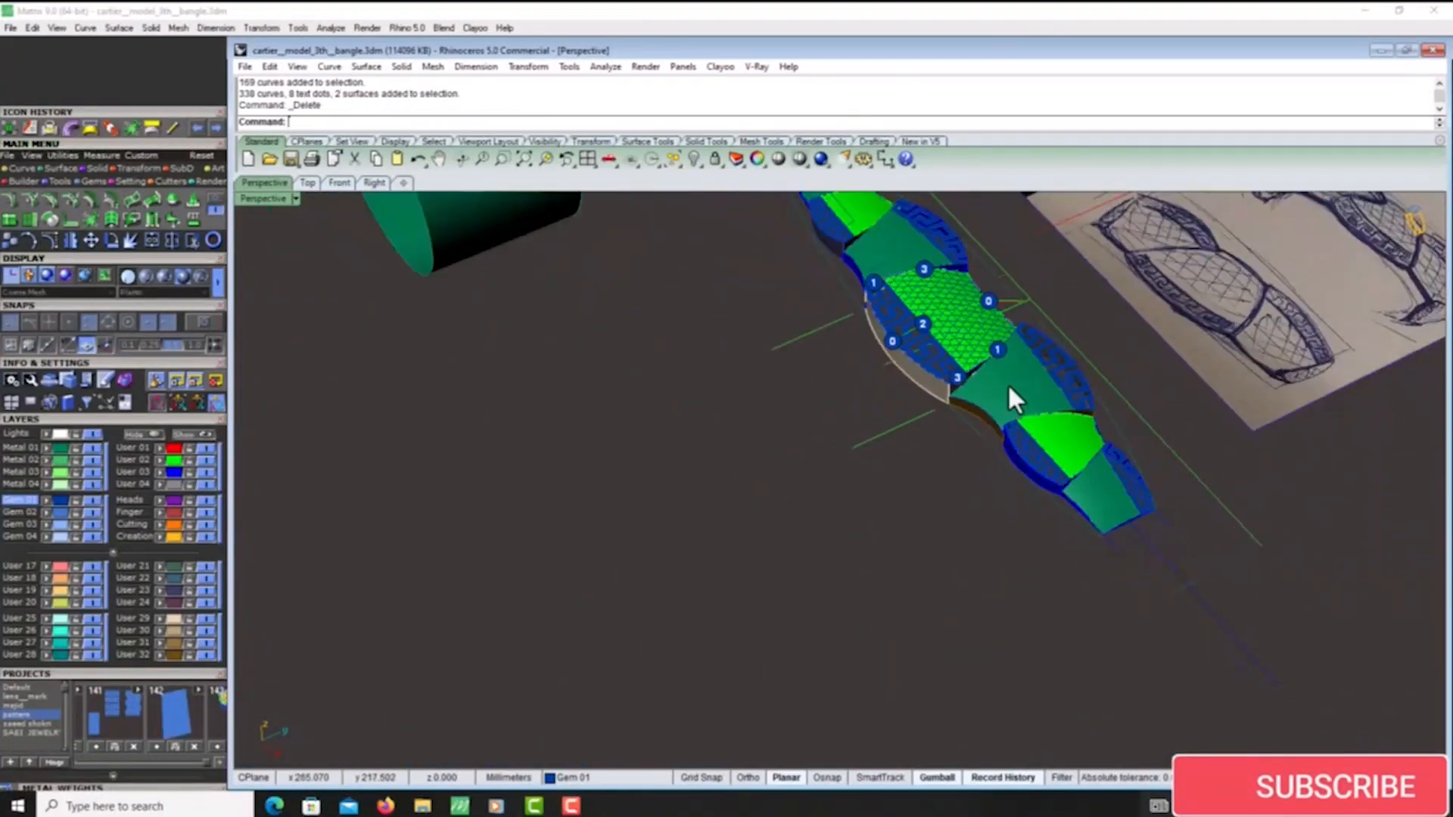
- Shrink the trimmed teal panel between the central and lower green panels and flatten it with Smash
{"action": "left_click", "coordinate": [1007, 383]}
{"action": "left_click", "coordinate": [210, 202]}
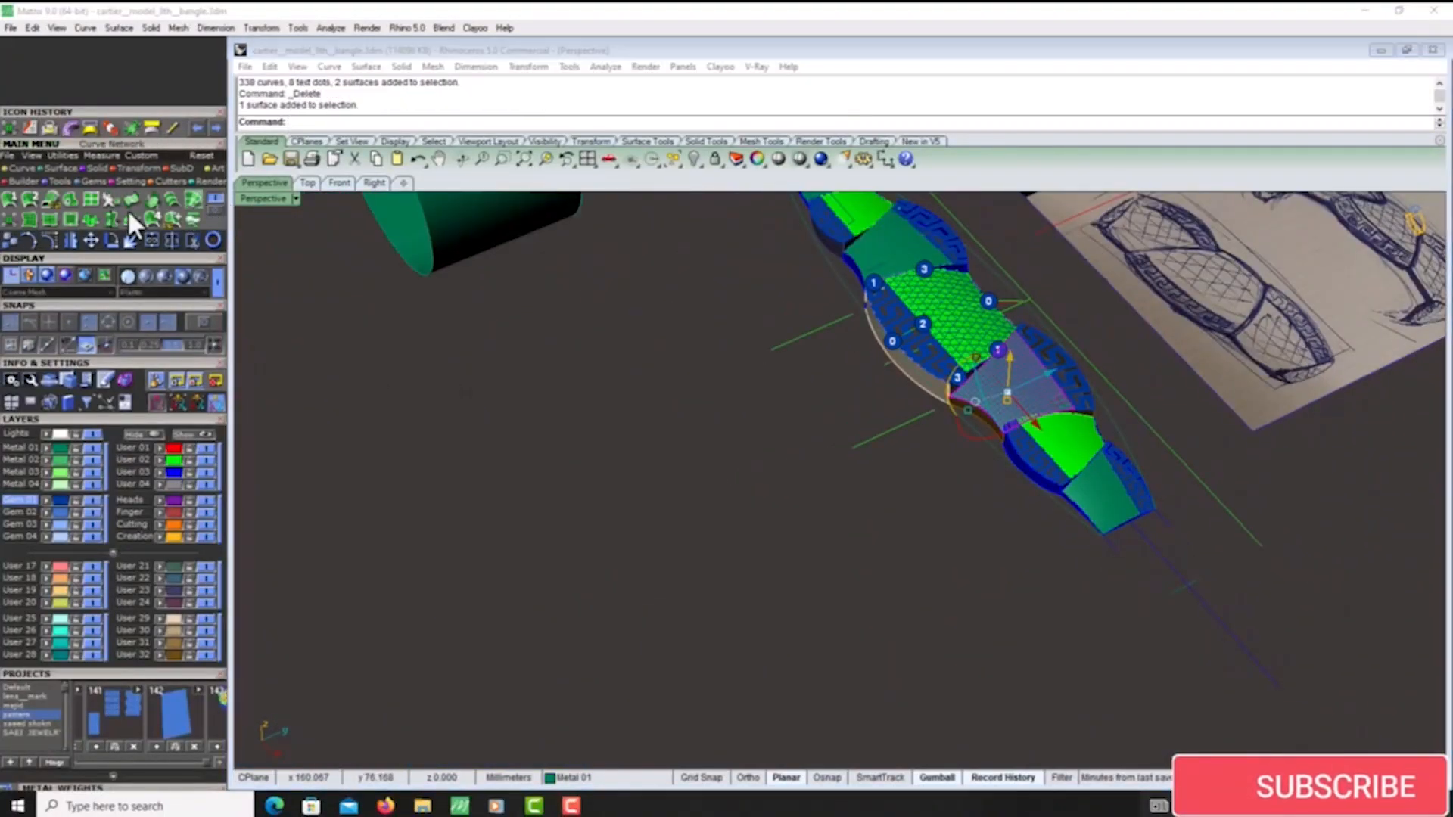
{"action": "left_click", "coordinate": [6, 217]}
{"action": "scroll", "coordinate": [763, 471], "scroll_direction": "down", "scroll_amount": 4}
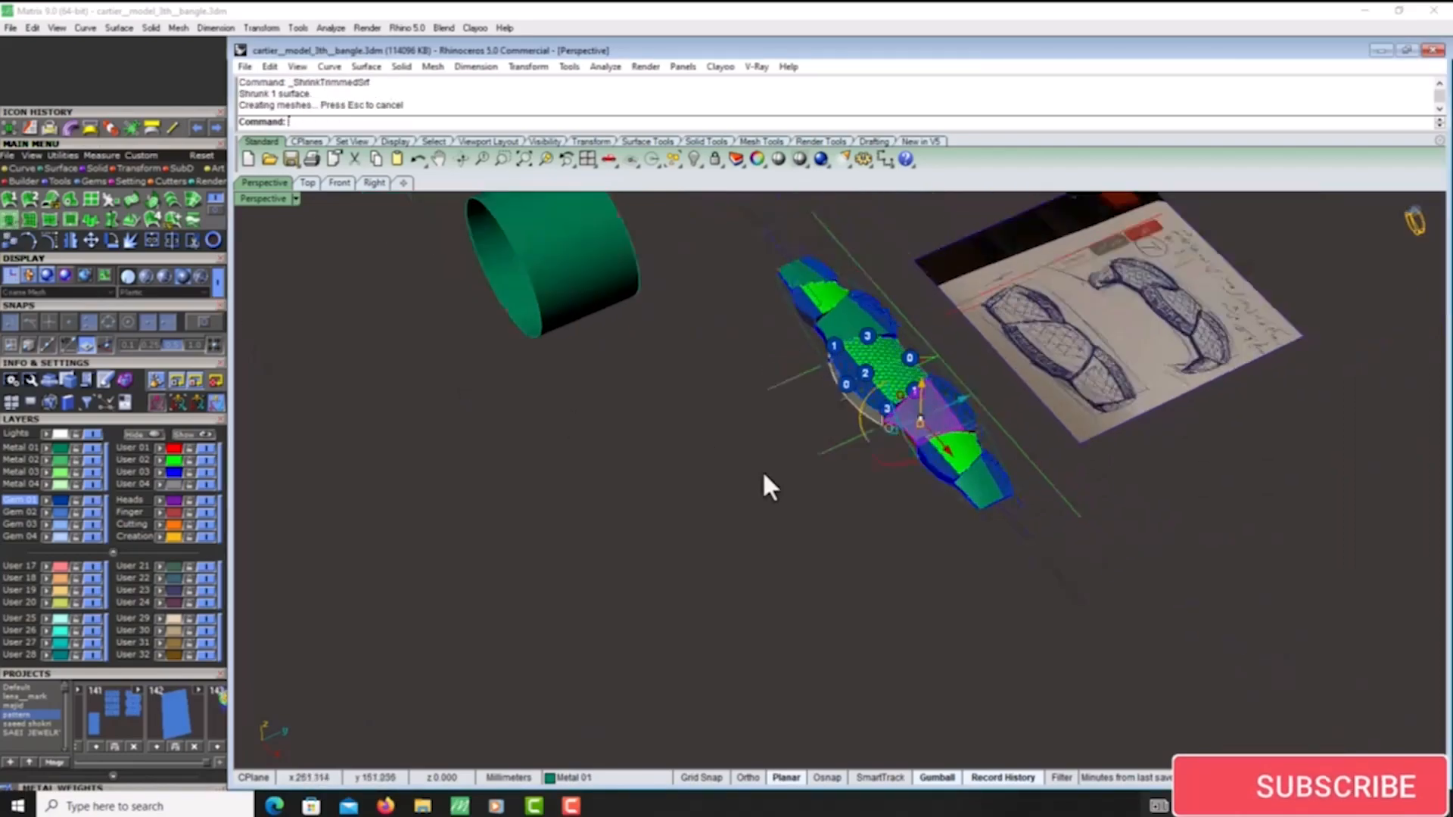
{"action": "left_click", "coordinate": [217, 209]}
{"action": "left_click", "coordinate": [88, 220]}
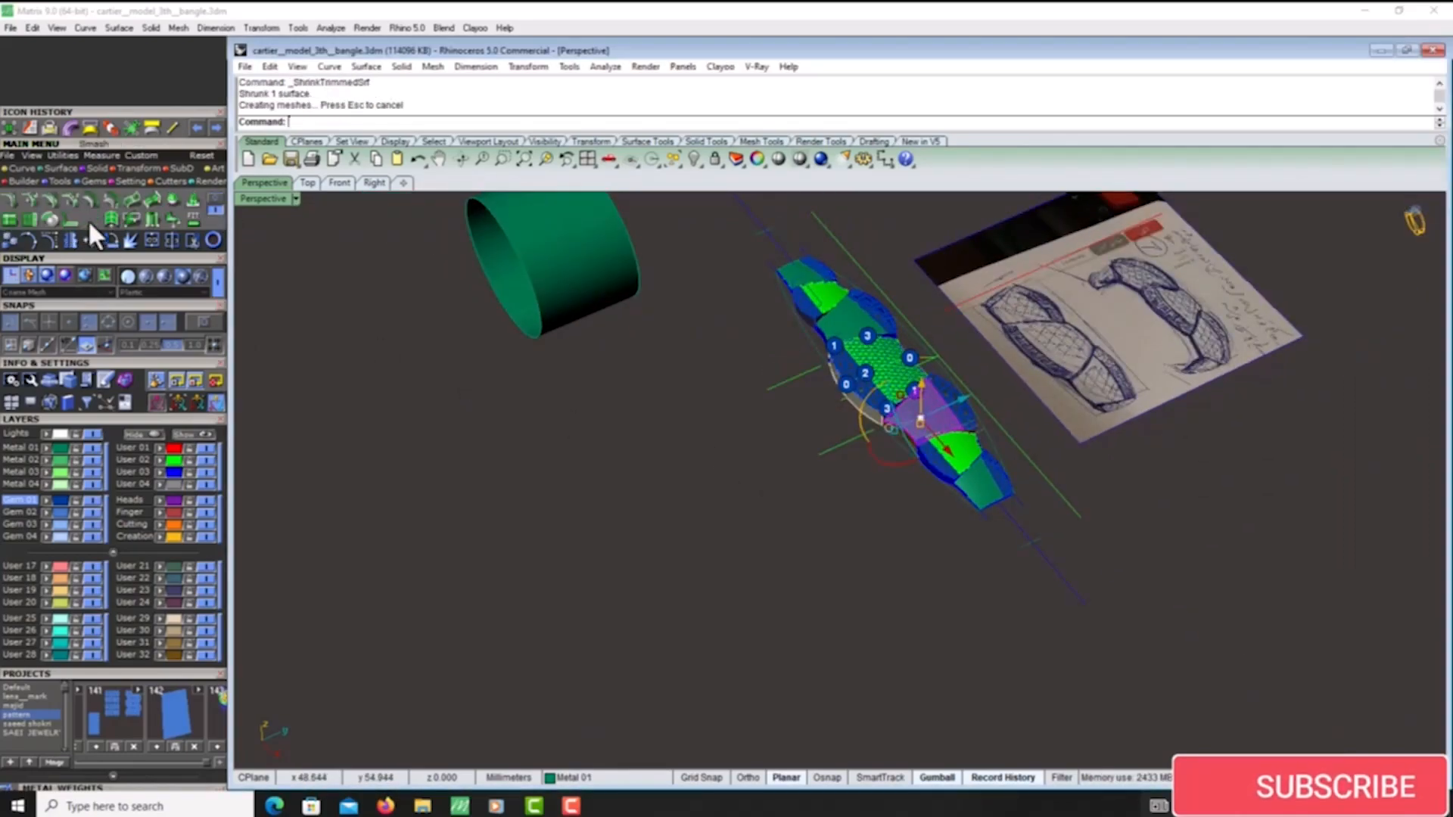
{"action": "scroll", "coordinate": [751, 484], "scroll_direction": "down", "scroll_amount": 4}
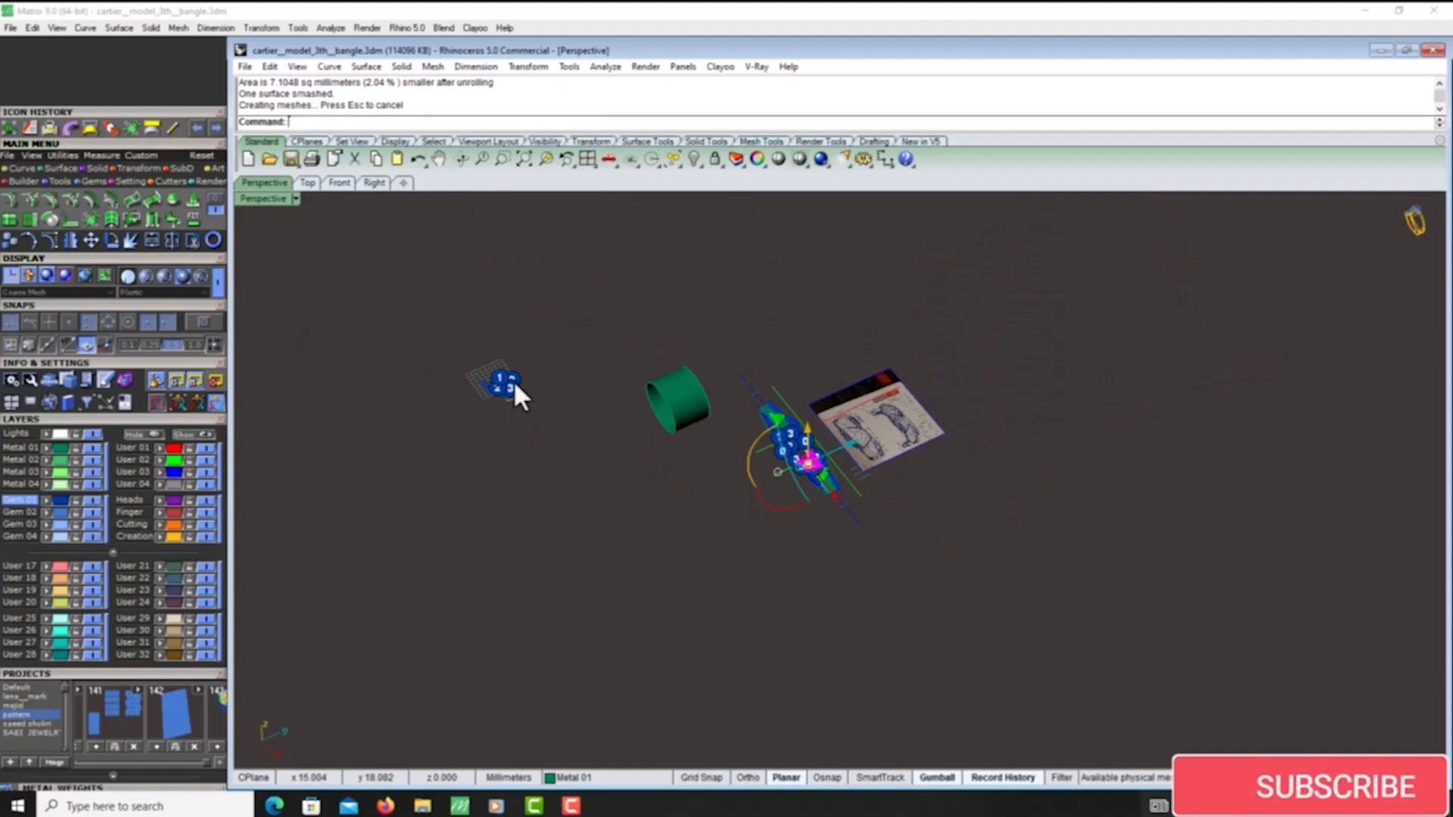
- Move the flattened teal panel surface and its numbered dots to open space beside the strip
{"action": "left_click_drag", "start_coordinate": [512, 396], "coordinate": [727, 506]}
{"action": "left_click", "coordinate": [303, 183]}
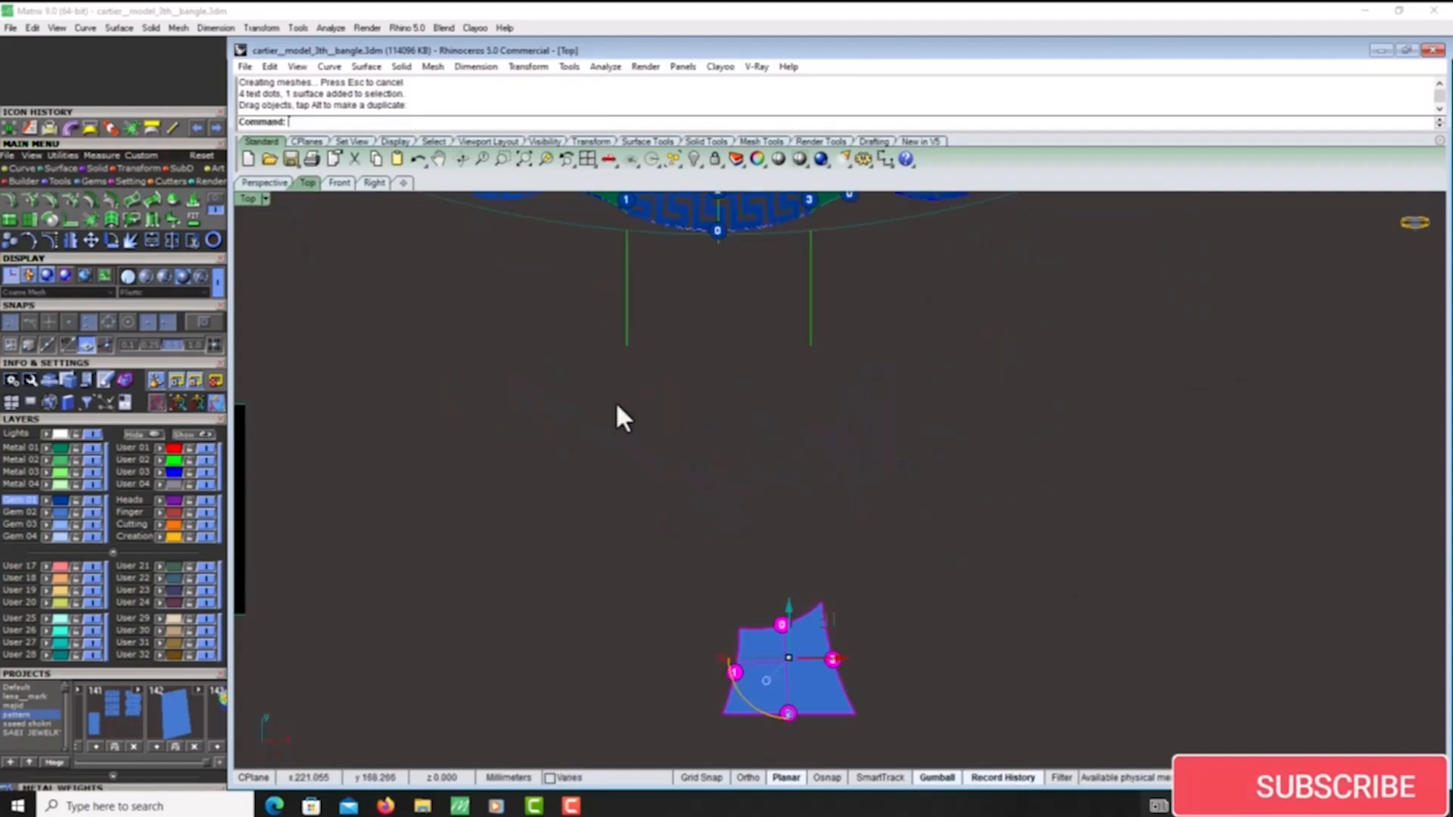
{"action": "scroll", "coordinate": [710, 501], "scroll_direction": "down", "scroll_amount": 2}
- Paste the lattice pattern and position it so it covers the flattened teal panel surface
{"action": "key", "text": "ctrl+v"}
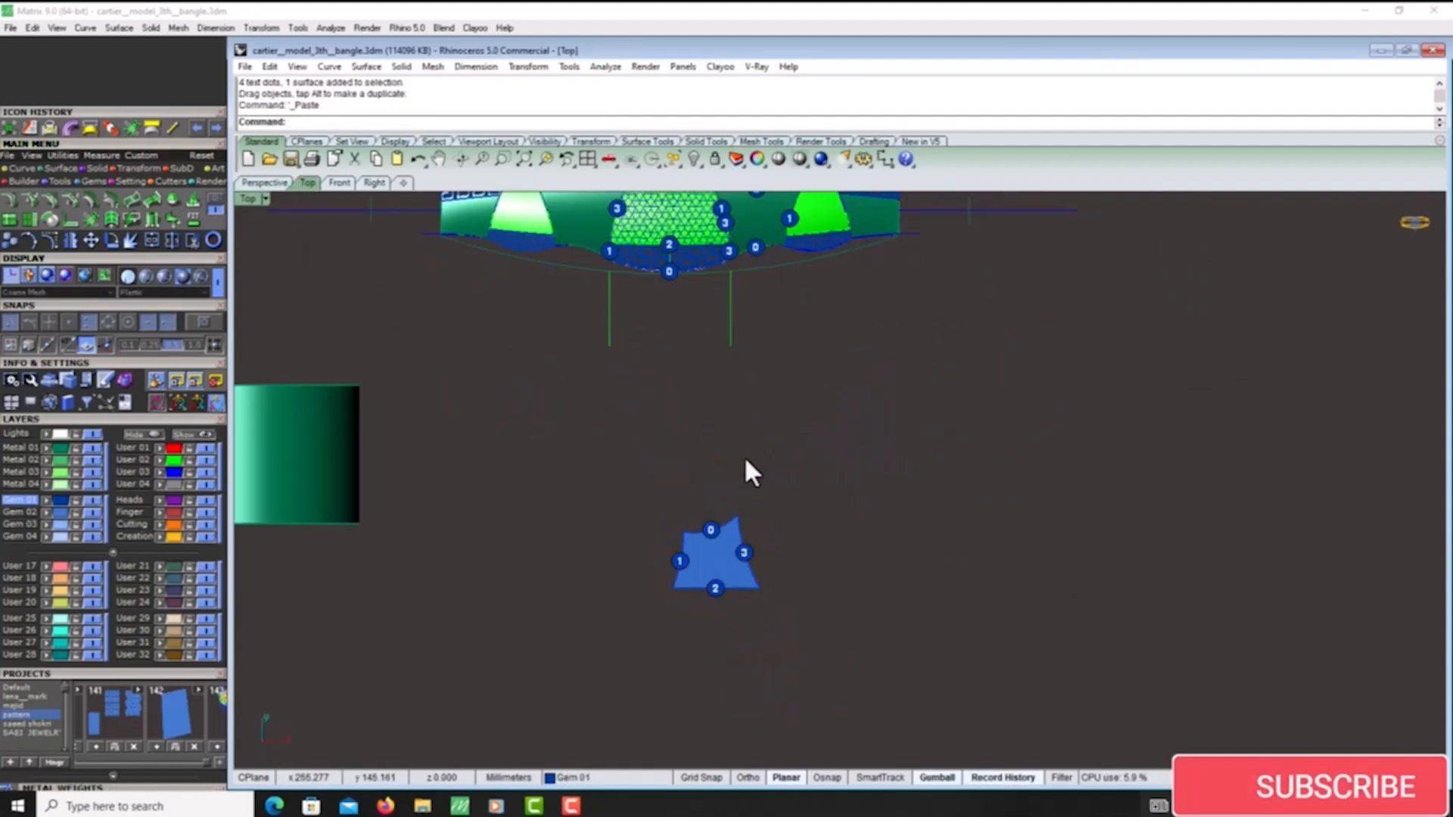
{"action": "scroll", "coordinate": [725, 548], "scroll_direction": "up", "scroll_amount": 2}
{"action": "left_click_drag", "start_coordinate": [734, 455], "coordinate": [722, 454]}
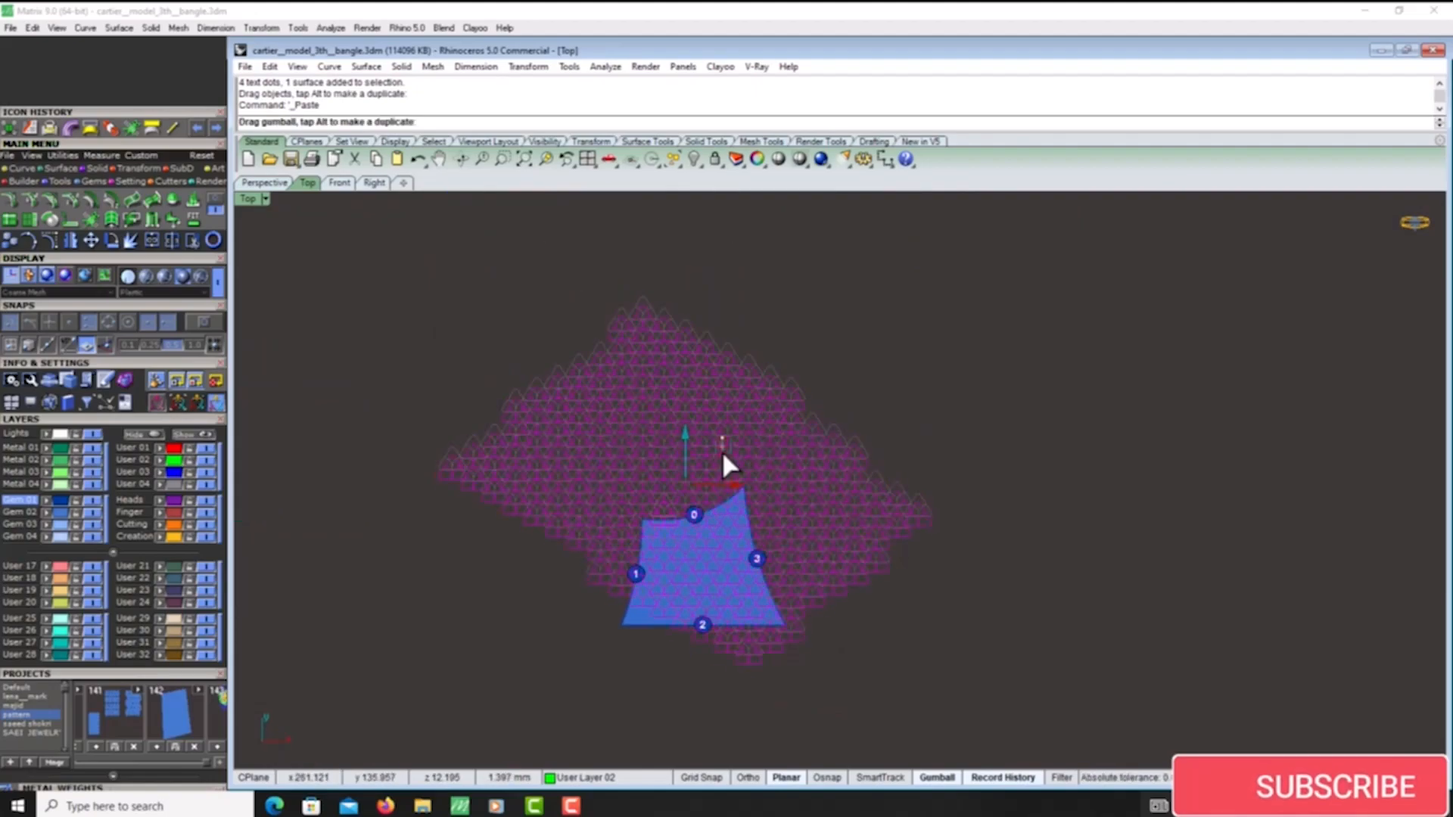
{"action": "left_click_drag", "start_coordinate": [720, 507], "coordinate": [660, 502]}
- Project the lattice curves onto the flattened teal panel surface and group the projected curves
{"action": "left_click", "coordinate": [264, 184]}
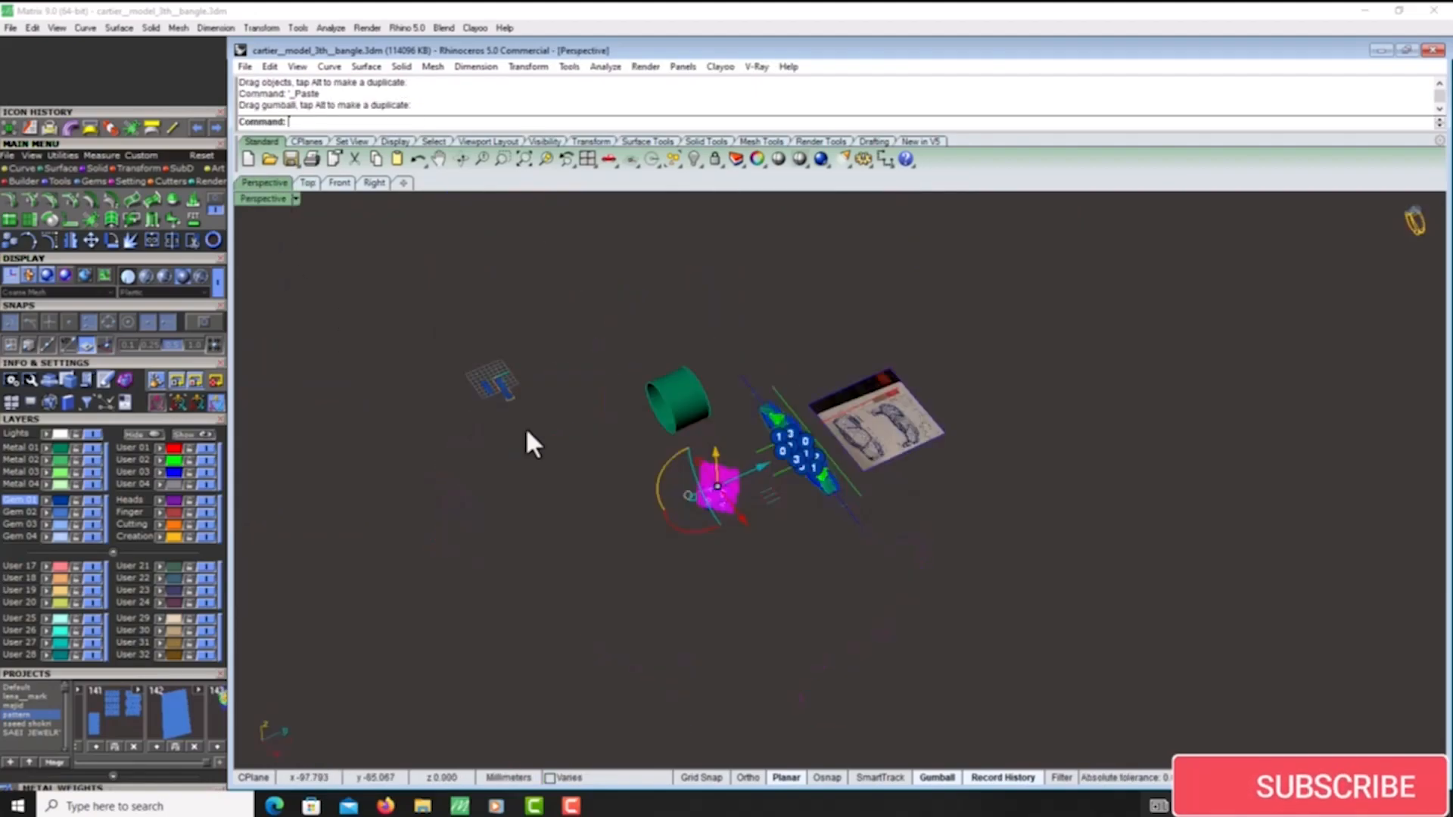
{"action": "scroll", "coordinate": [692, 465], "scroll_direction": "down", "scroll_amount": 7}
{"action": "right_click_drag", "start_coordinate": [696, 469], "coordinate": [778, 493]}
{"action": "scroll", "coordinate": [661, 482], "scroll_direction": "up", "scroll_amount": 8}
{"action": "right_click_drag", "start_coordinate": [661, 483], "coordinate": [712, 514]}
{"action": "scroll", "coordinate": [712, 515], "scroll_direction": "up", "scroll_amount": 3}
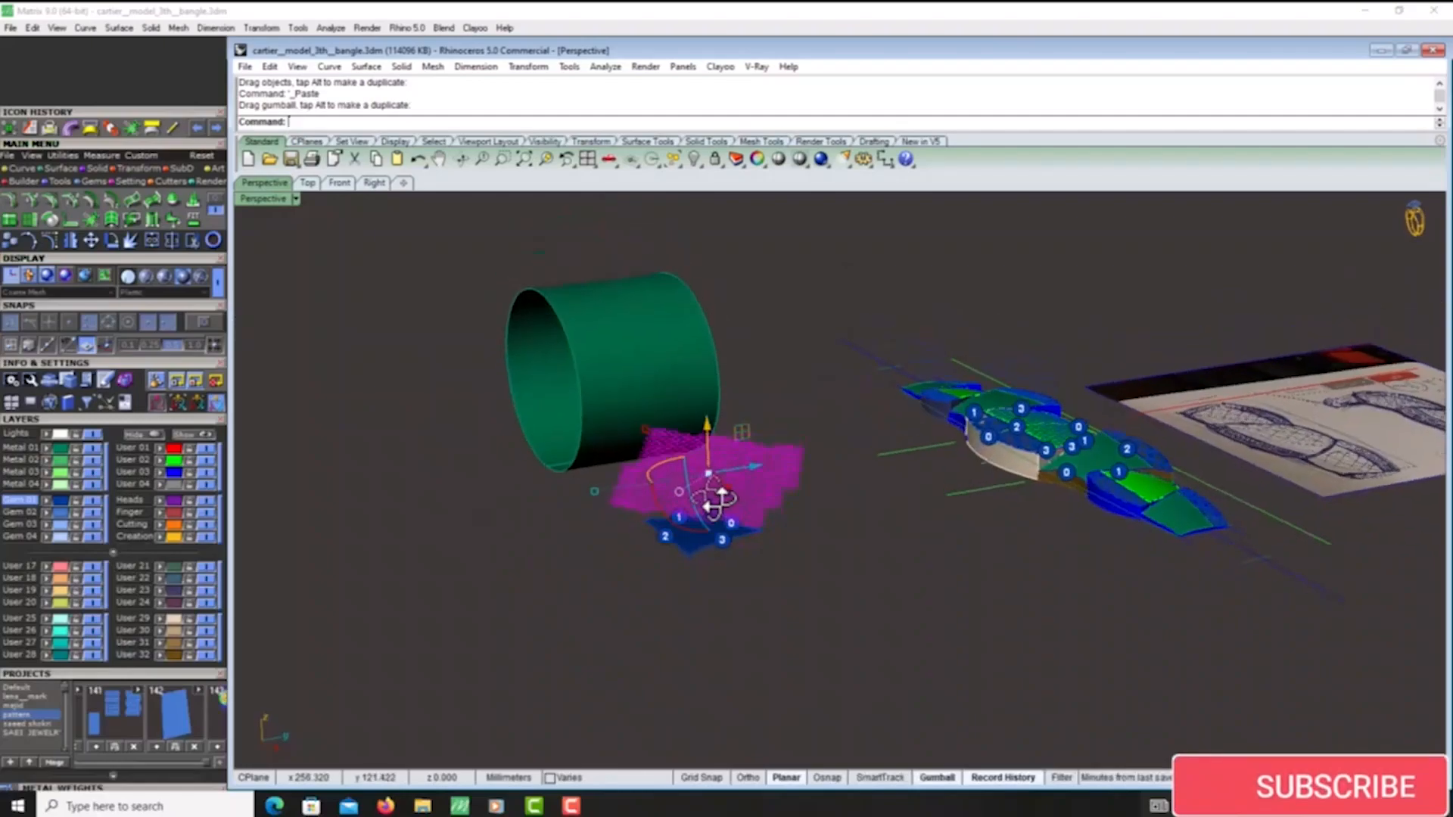
{"action": "left_click", "coordinate": [48, 132]}
{"action": "scroll", "coordinate": [705, 554], "scroll_direction": "up", "scroll_amount": 3}
{"action": "left_click", "coordinate": [688, 518]}
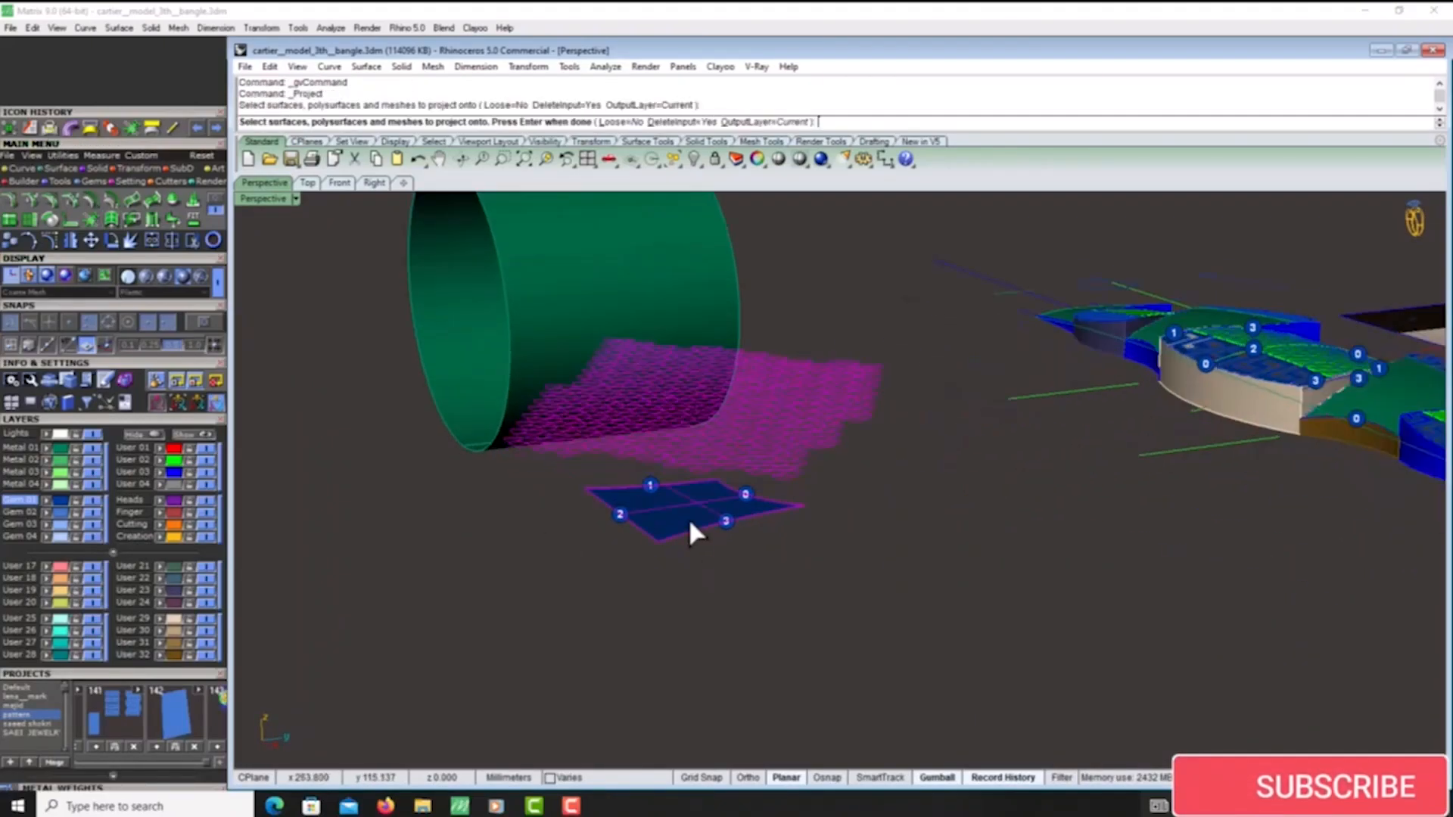
{"action": "right_click", "coordinate": [689, 518]}
{"action": "key", "text": "ctrl+g"}
{"action": "scroll", "coordinate": [677, 516], "scroll_direction": "up", "scroll_amount": 4}
{"action": "right_click_drag", "start_coordinate": [668, 522], "coordinate": [681, 573]}
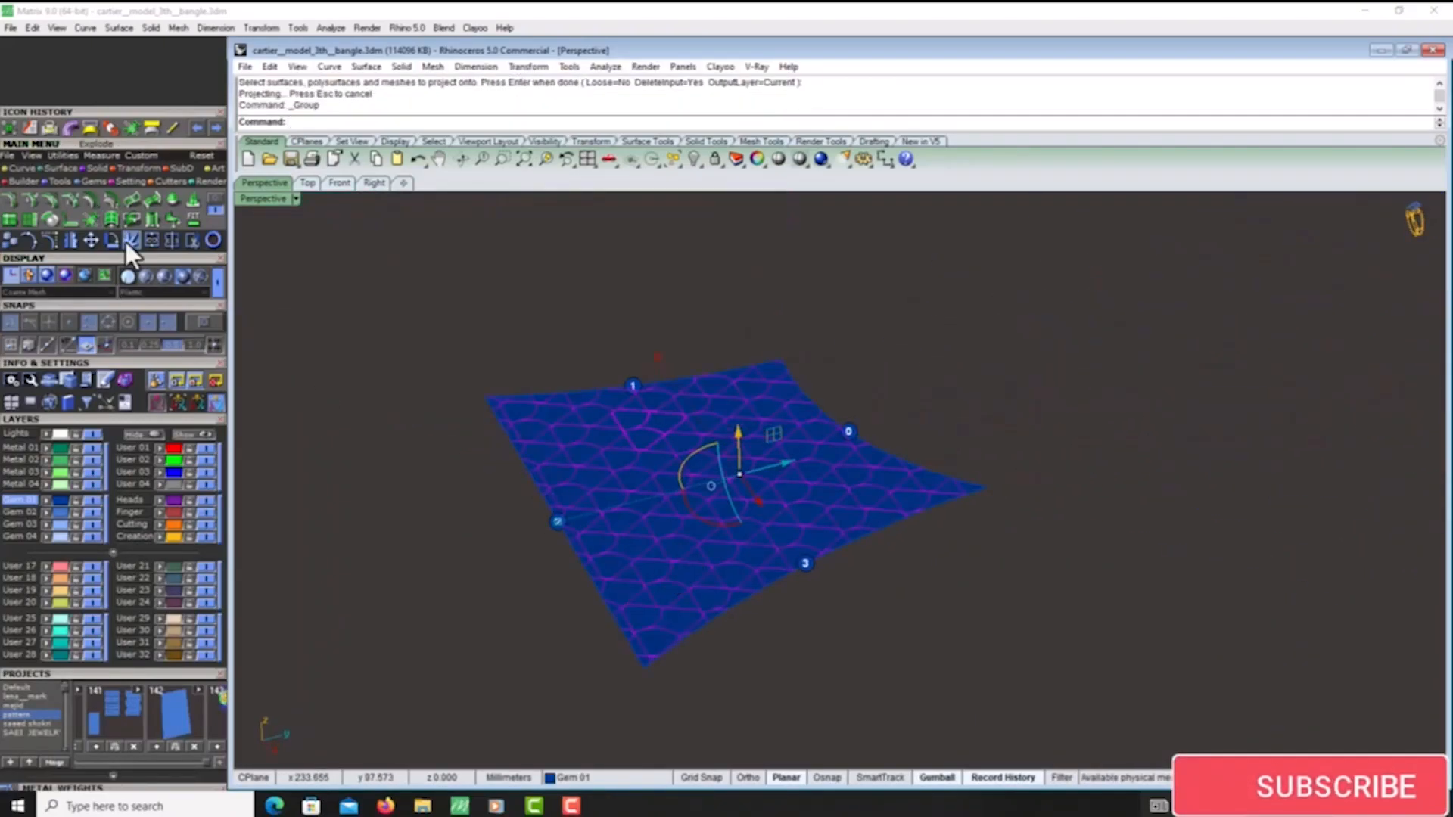
- Try to flow the grouped lattice from the flat surface onto the teal panel, matching the edges marked 2
{"action": "left_click", "coordinate": [29, 123]}
{"action": "left_click", "coordinate": [584, 514]}
{"action": "scroll", "coordinate": [584, 514], "scroll_direction": "down", "scroll_amount": 5}
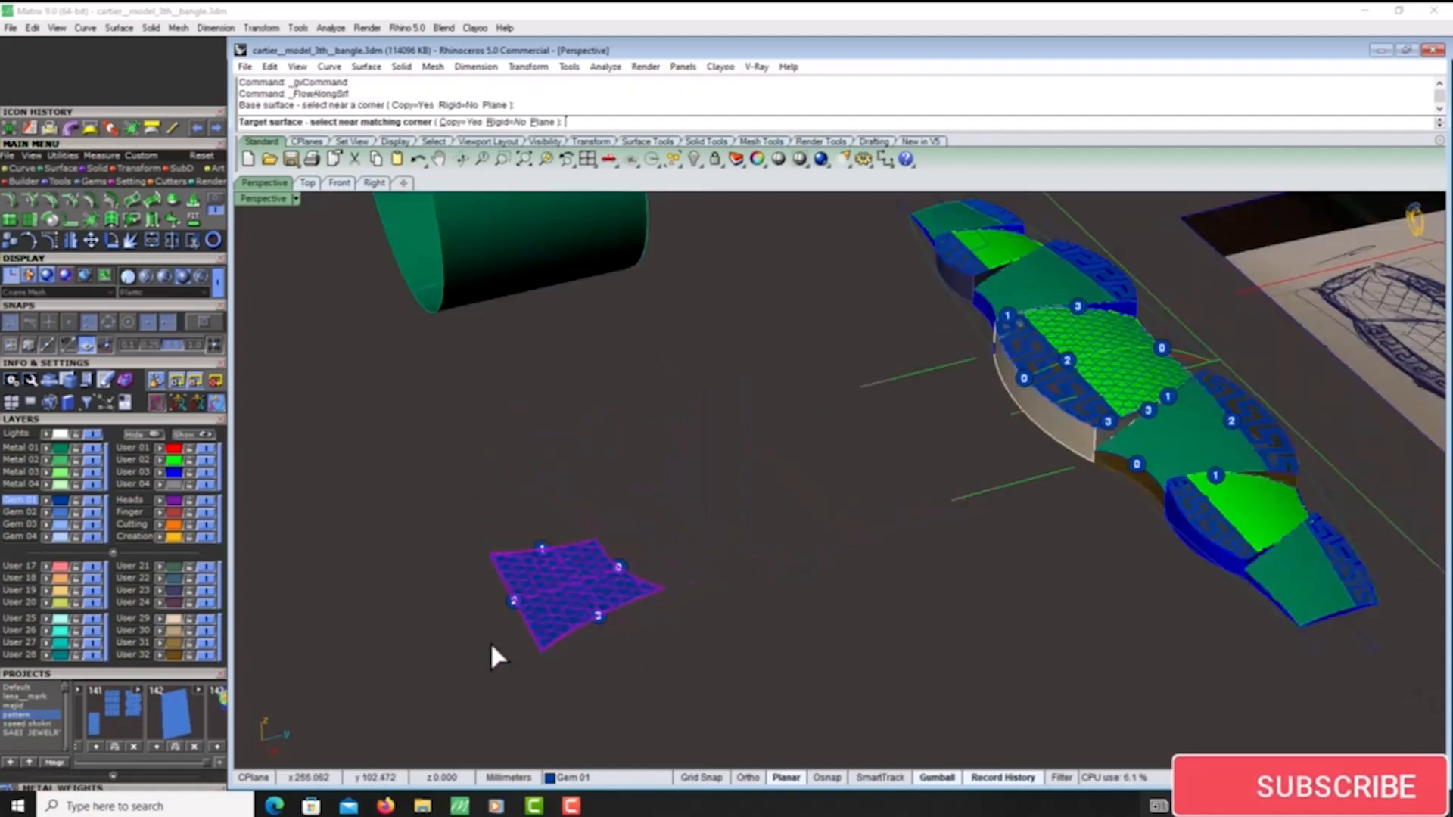
{"action": "right_click_drag", "start_coordinate": [490, 642], "coordinate": [784, 529]}
{"action": "scroll", "coordinate": [786, 533], "scroll_direction": "up", "scroll_amount": 8}
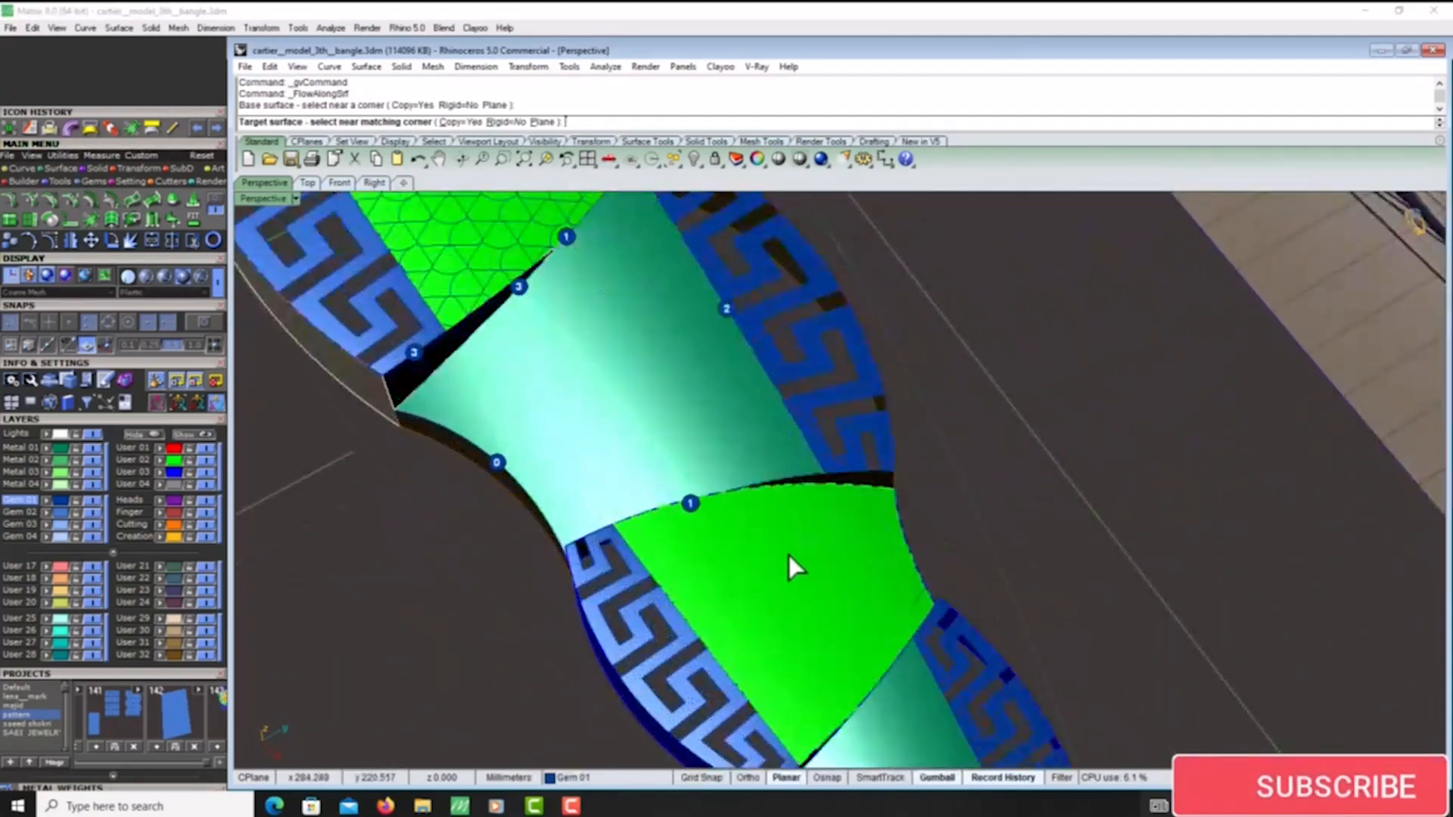
{"action": "scroll", "coordinate": [685, 317], "scroll_direction": "up", "scroll_amount": 5}
{"action": "left_click", "coordinate": [724, 319]}
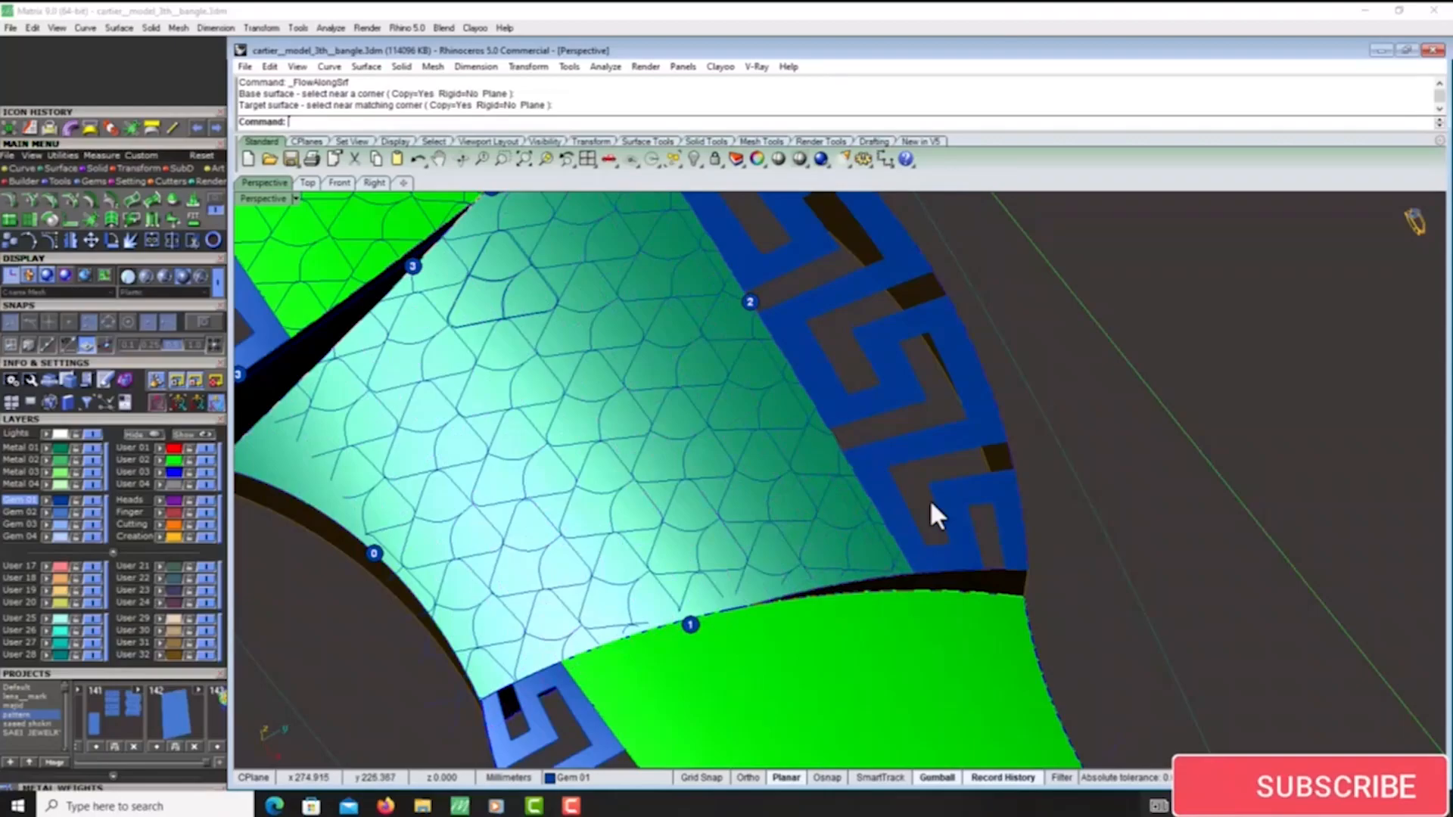
{"action": "scroll", "coordinate": [929, 498], "scroll_direction": "down", "scroll_amount": 8}
{"action": "right_click_drag", "start_coordinate": [930, 498], "coordinate": [849, 533]}
{"action": "scroll", "coordinate": [848, 528], "scroll_direction": "up", "scroll_amount": 5}
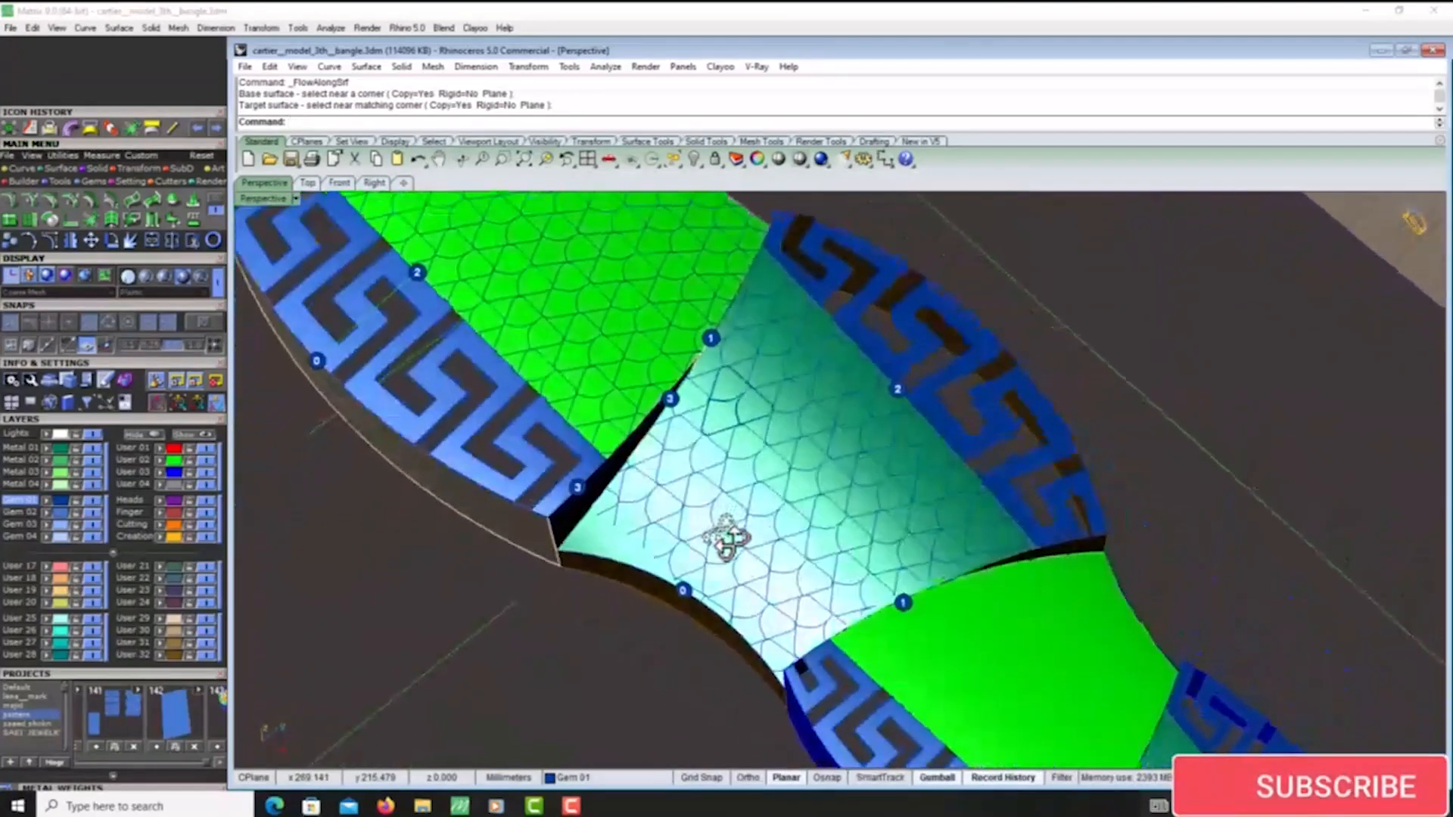
{"action": "key", "text": "ctrl+z"}
- Flow the grouped lattice from the flat surface onto the teal panel, matching the edges marked 0
{"action": "scroll", "coordinate": [883, 424], "scroll_direction": "down", "scroll_amount": 8}
{"action": "right_click_drag", "start_coordinate": [883, 424], "coordinate": [723, 494]}
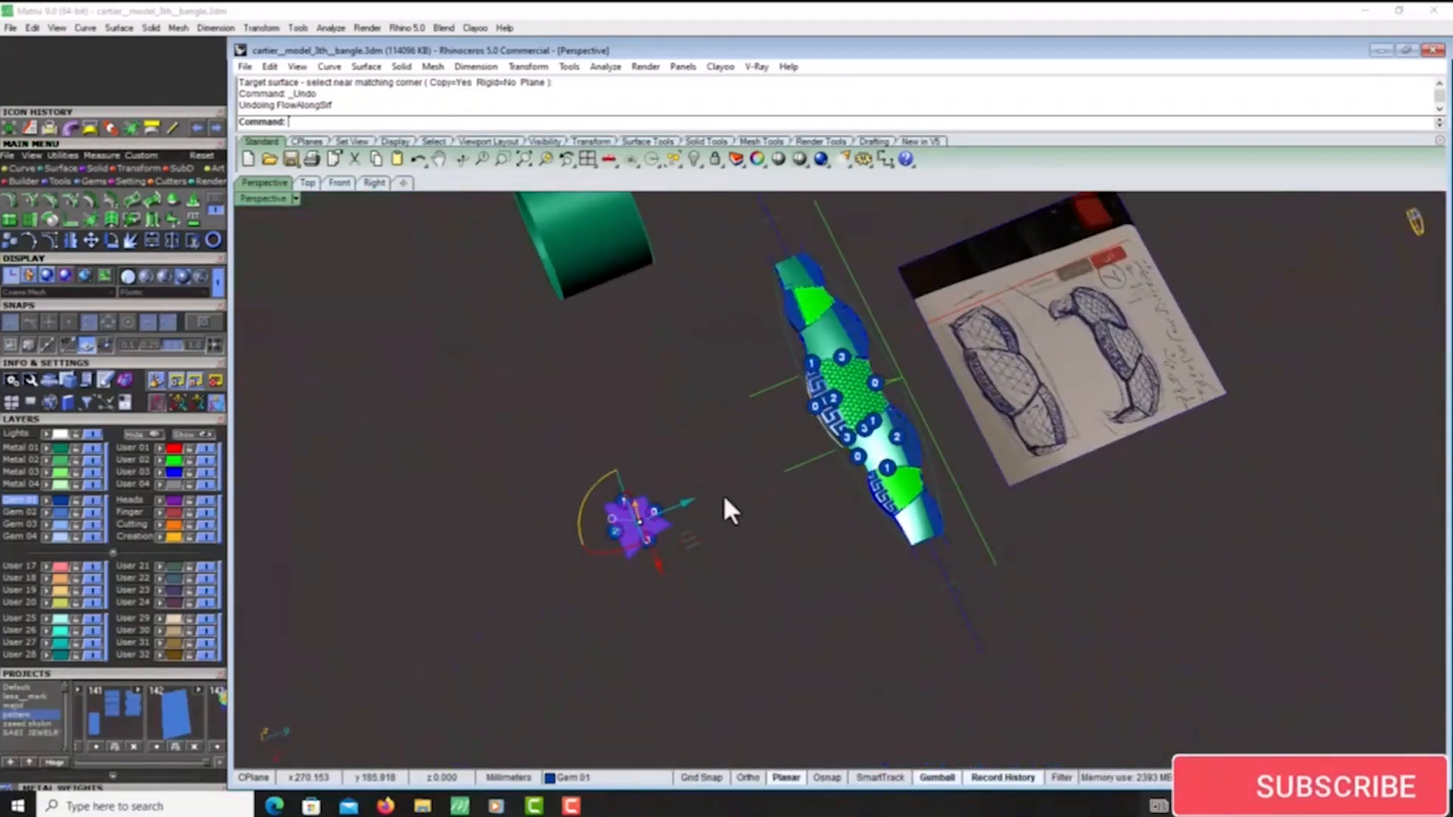
{"action": "scroll", "coordinate": [681, 505], "scroll_direction": "up", "scroll_amount": 6}
{"action": "scroll", "coordinate": [659, 512], "scroll_direction": "up", "scroll_amount": 4}
{"action": "right_click", "coordinate": [734, 551]}
{"action": "left_click", "coordinate": [738, 543]}
{"action": "scroll", "coordinate": [742, 542], "scroll_direction": "down", "scroll_amount": 10}
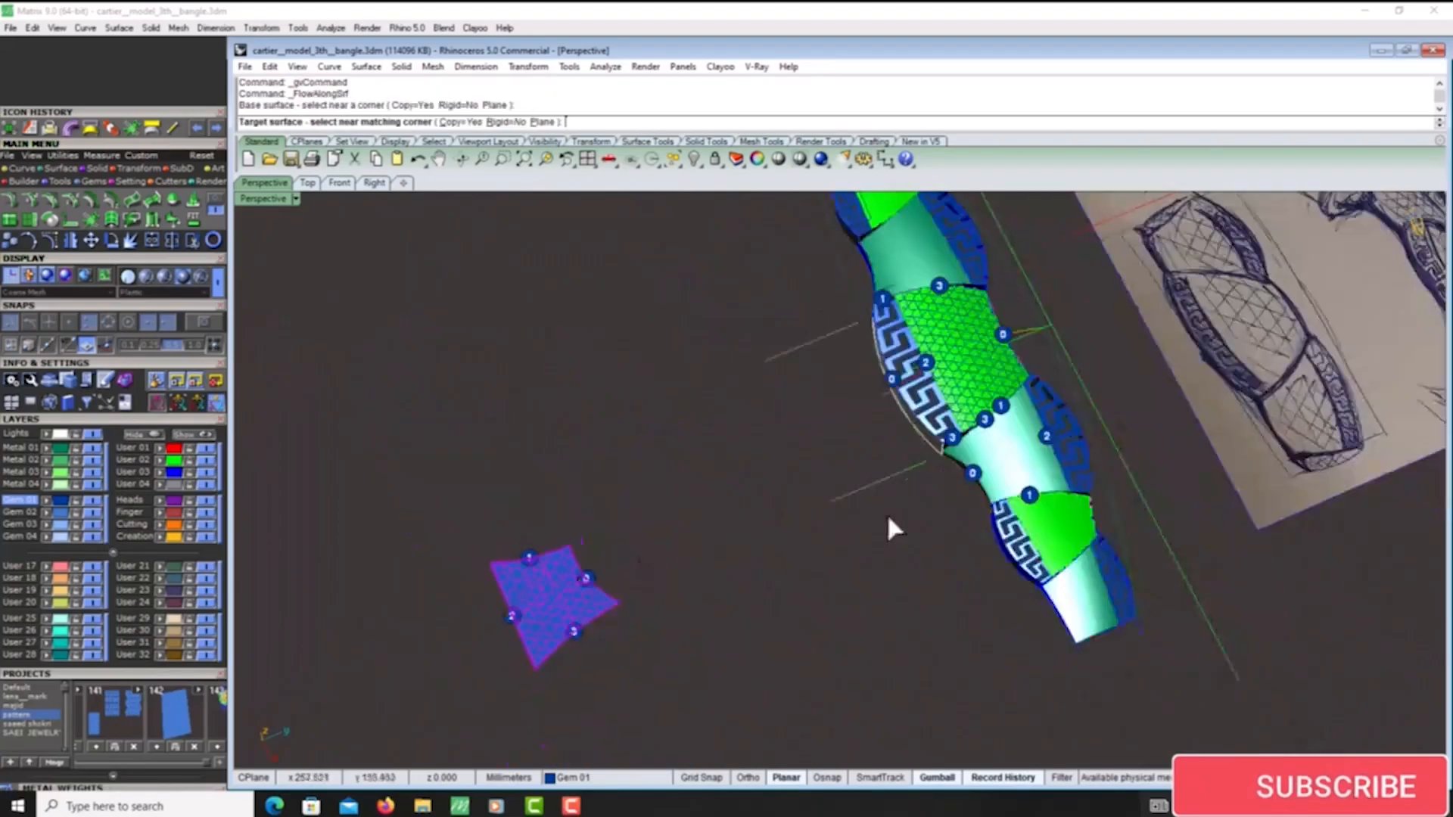
{"action": "scroll", "coordinate": [1010, 457], "scroll_direction": "up", "scroll_amount": 8}
{"action": "scroll", "coordinate": [843, 567], "scroll_direction": "up", "scroll_amount": 6}
{"action": "left_click", "coordinate": [845, 570]}
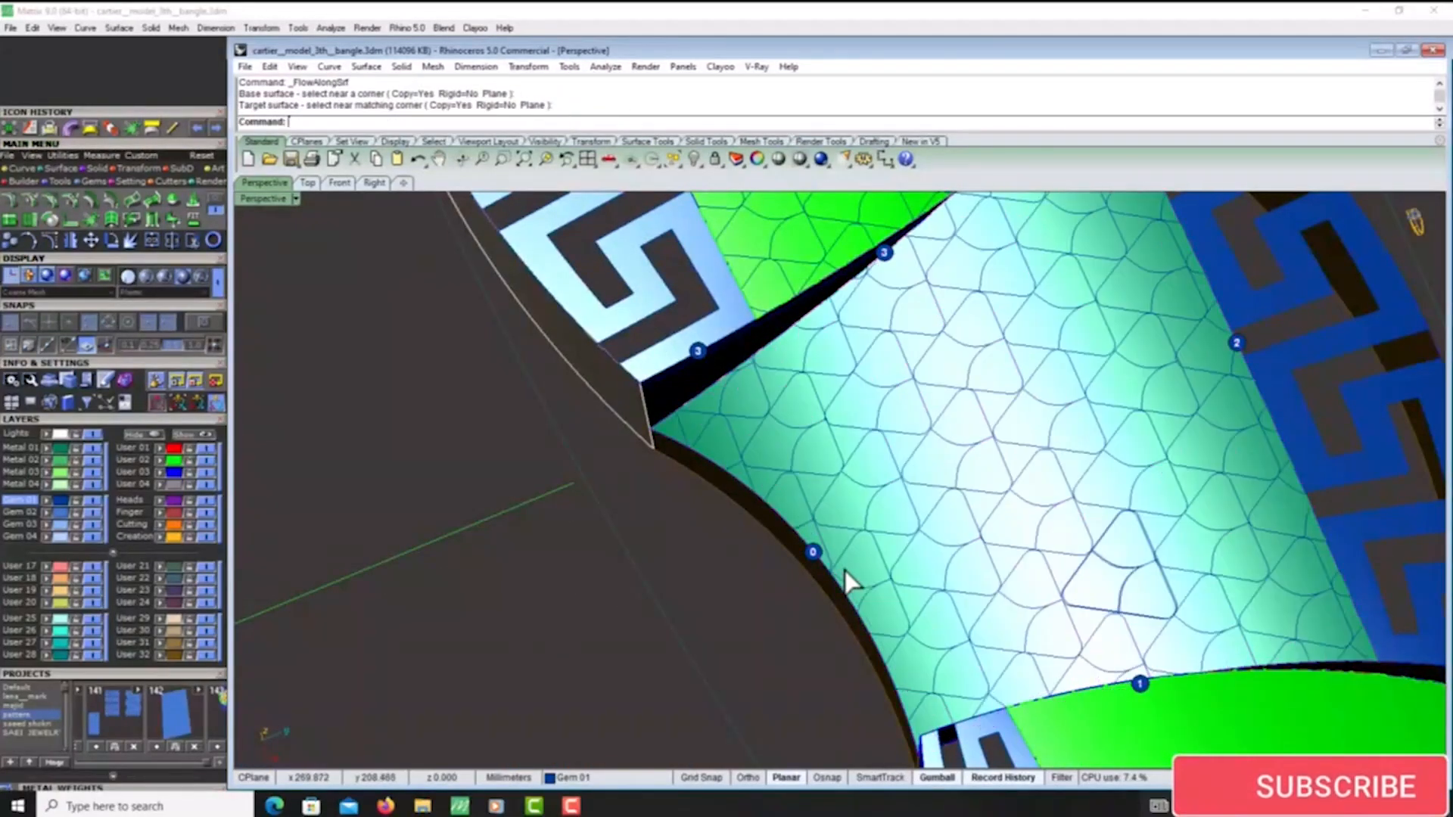
- Delete the flat surface beside the strip together with its numbered dots and lattice curves
{"action": "scroll", "coordinate": [847, 566], "scroll_direction": "down", "scroll_amount": 8}
{"action": "right_click_drag", "start_coordinate": [861, 538], "coordinate": [877, 499]}
{"action": "scroll", "coordinate": [878, 500], "scroll_direction": "down", "scroll_amount": 4}
{"action": "left_click_drag", "start_coordinate": [631, 447], "coordinate": [418, 592]}
{"action": "key", "text": "Delete"}
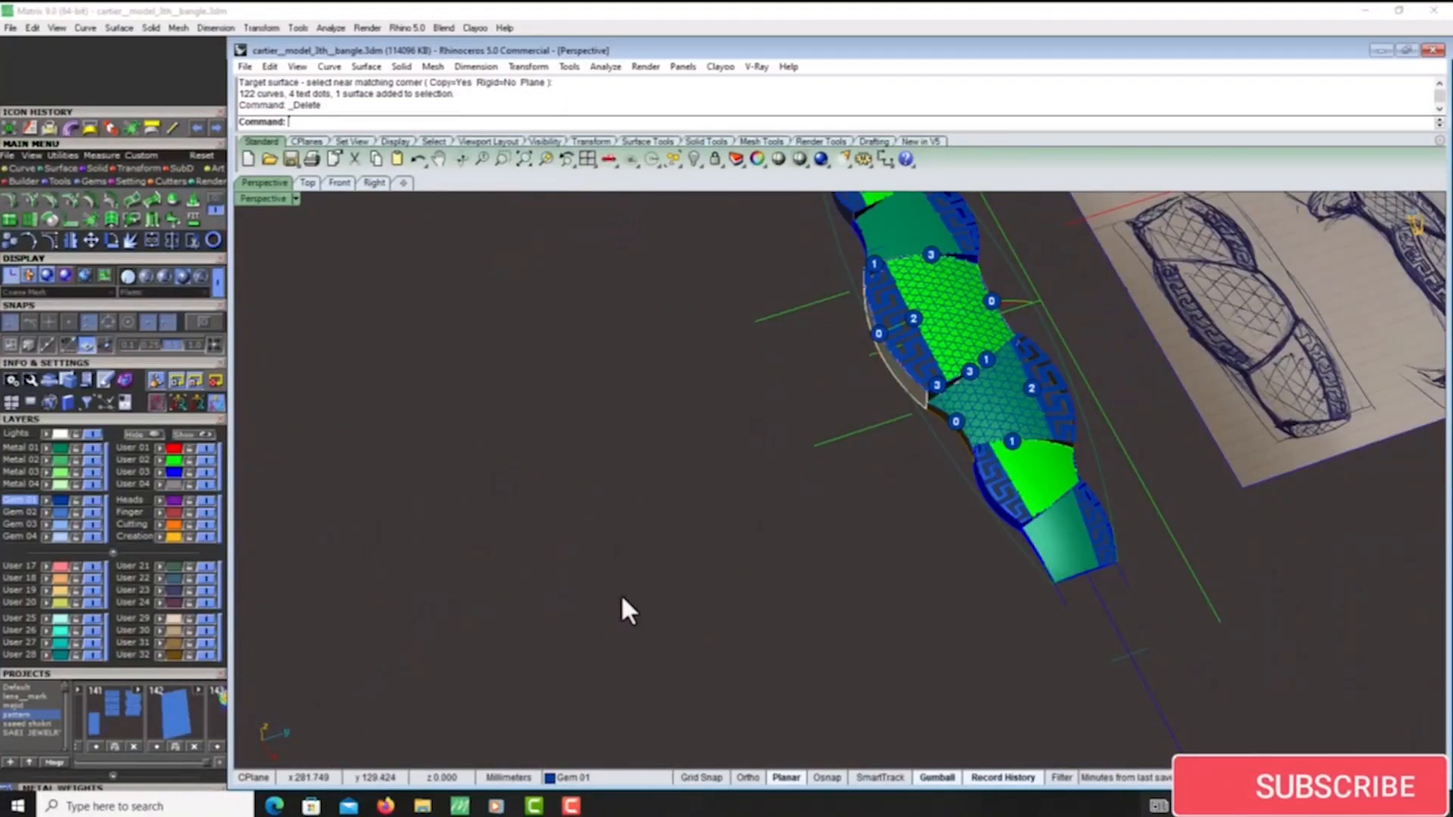
- Select the lower green panel adjoining the lattice-covered teal panel
{"action": "scroll", "coordinate": [1070, 476], "scroll_direction": "up", "scroll_amount": 4}
{"action": "left_click", "coordinate": [1061, 484]}
{"action": "scroll", "coordinate": [733, 561], "scroll_direction": "down", "scroll_amount": 8}
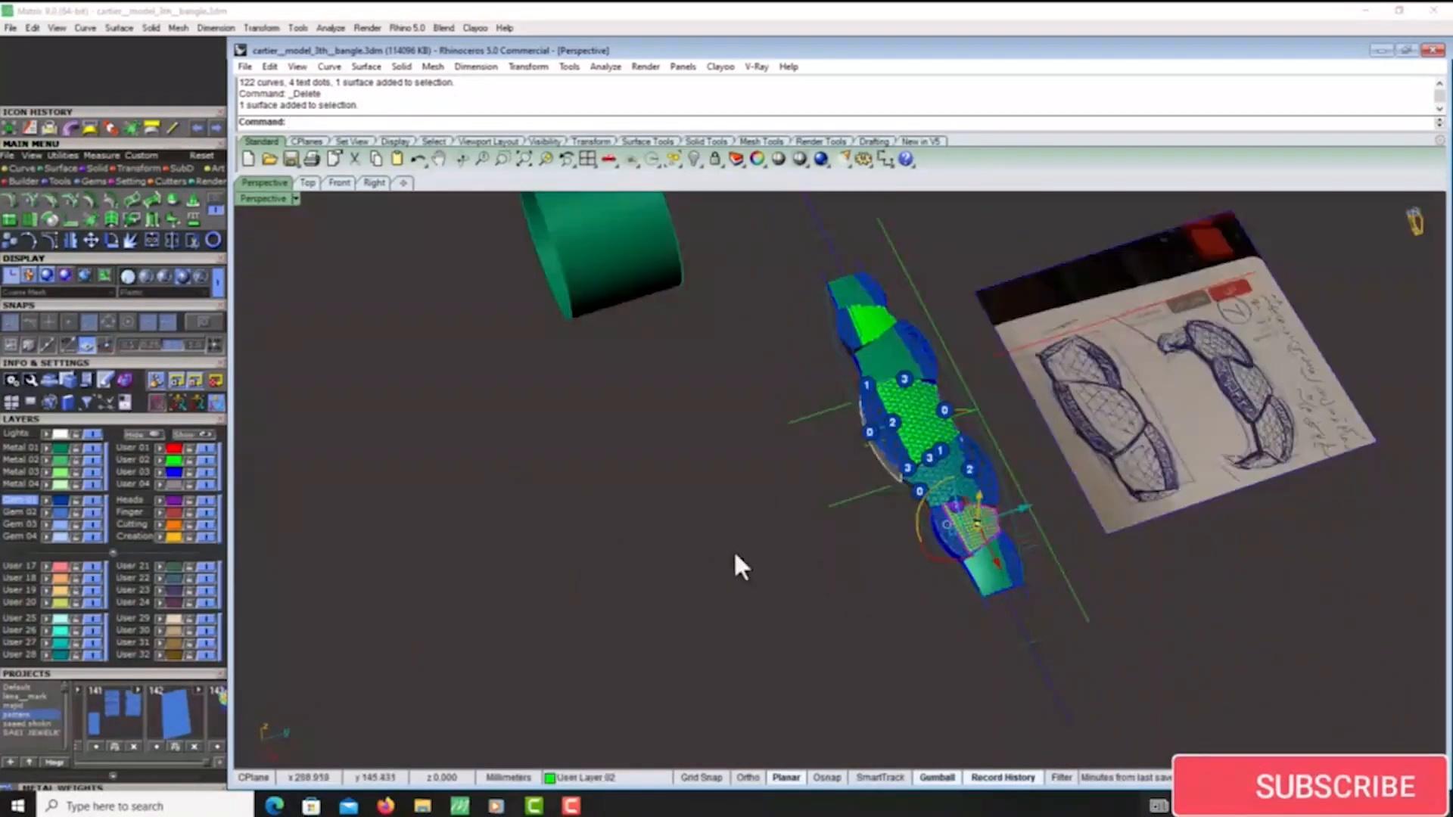
{"action": "right_click_drag", "start_coordinate": [733, 561], "coordinate": [767, 518]}
{"action": "left_click", "coordinate": [210, 200]}
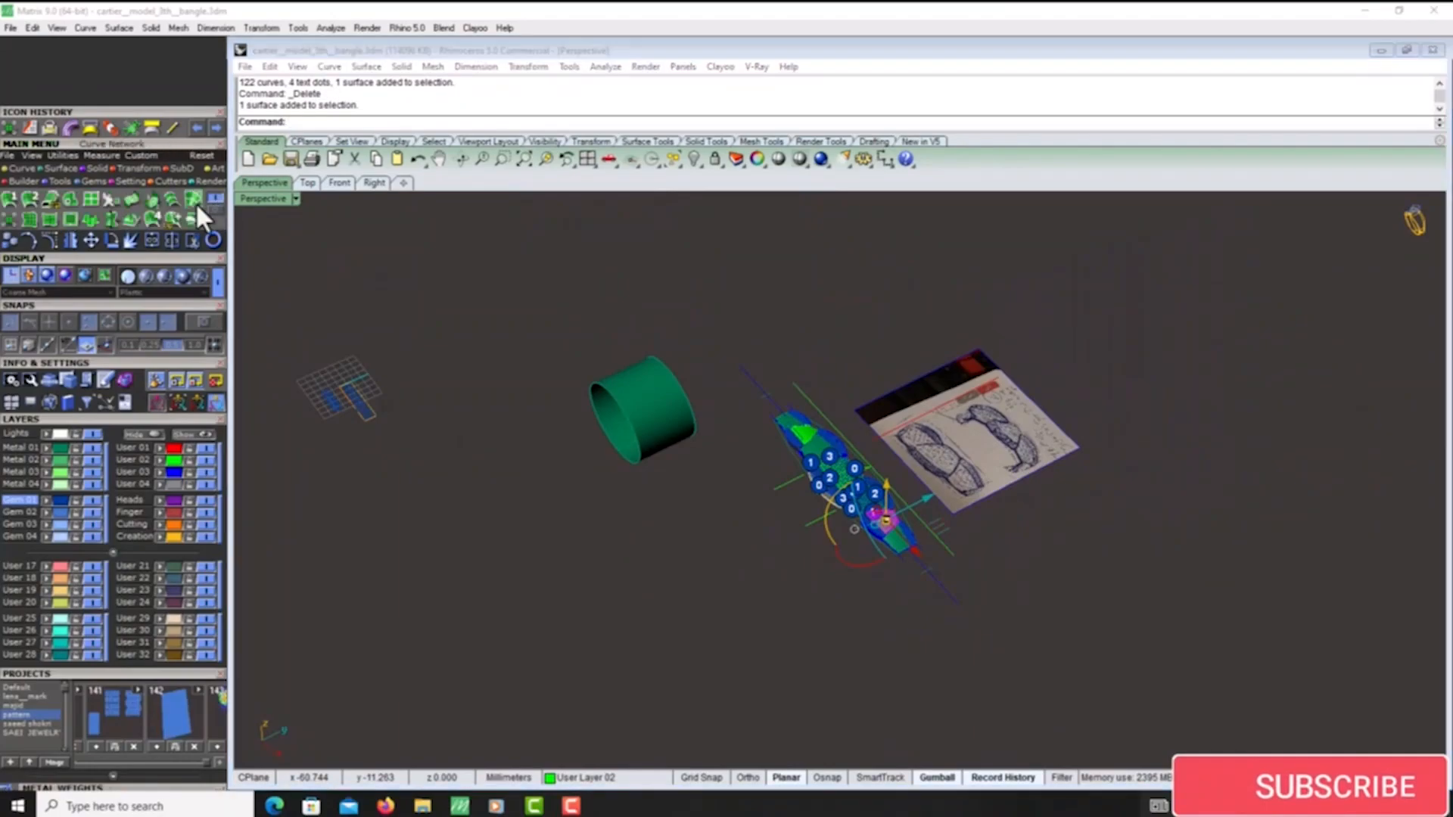
{"action": "left_click", "coordinate": [5, 219]}
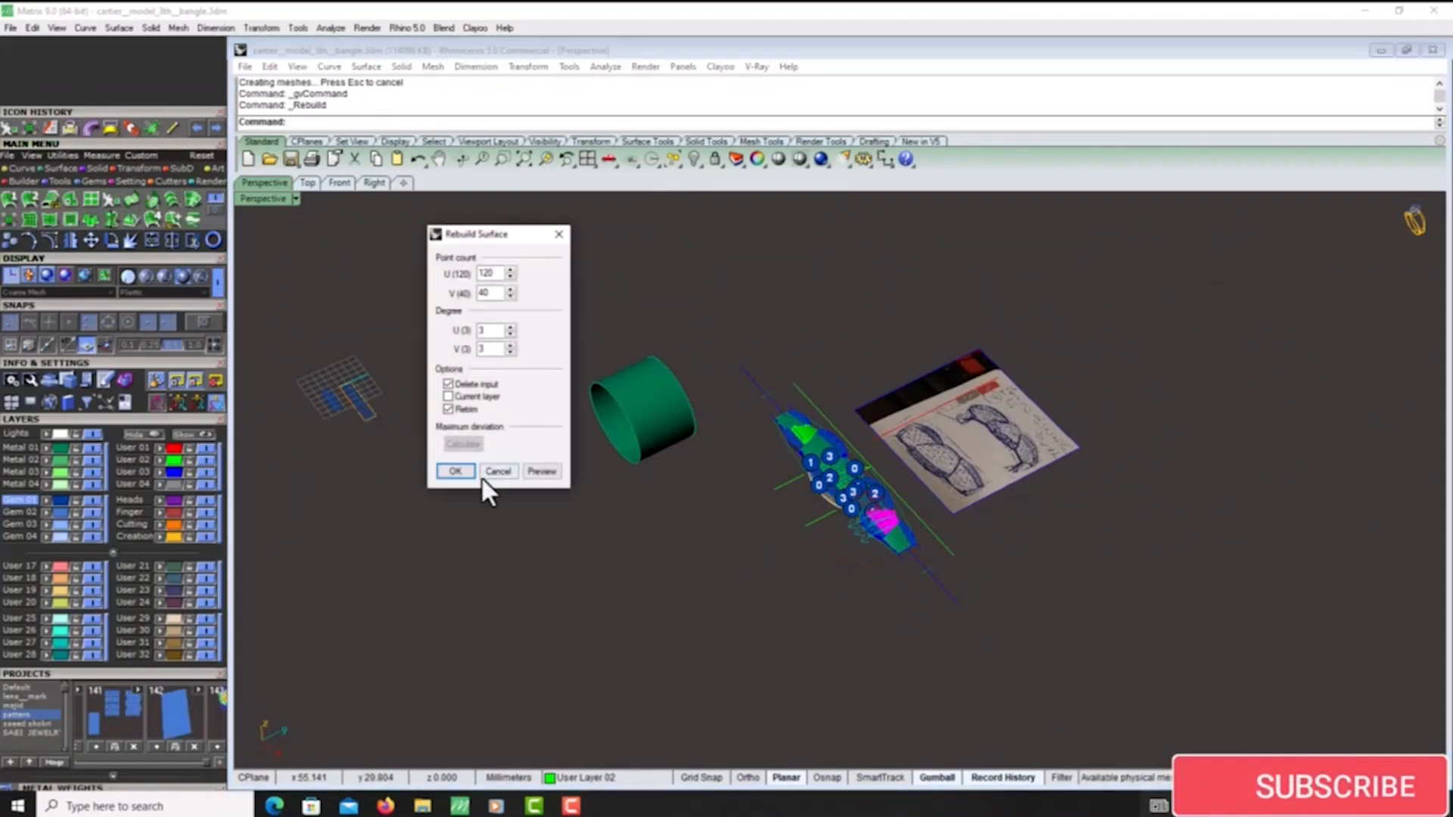
{"action": "left_click", "coordinate": [505, 472]}
{"action": "scroll", "coordinate": [872, 533], "scroll_direction": "up", "scroll_amount": 3}
{"action": "scroll", "coordinate": [872, 534], "scroll_direction": "up", "scroll_amount": 8}
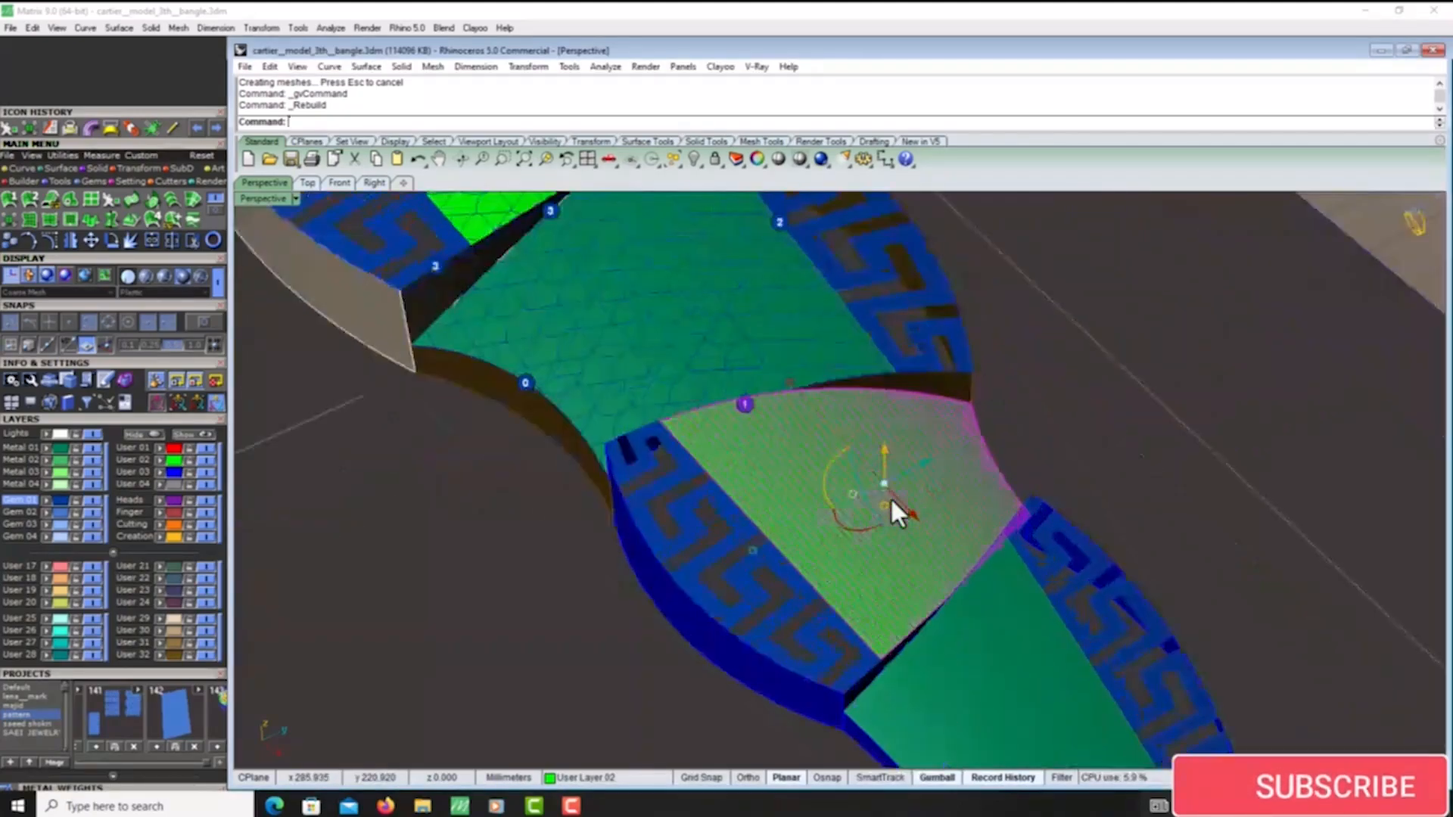
{"action": "key", "text": "ctrl+z"}
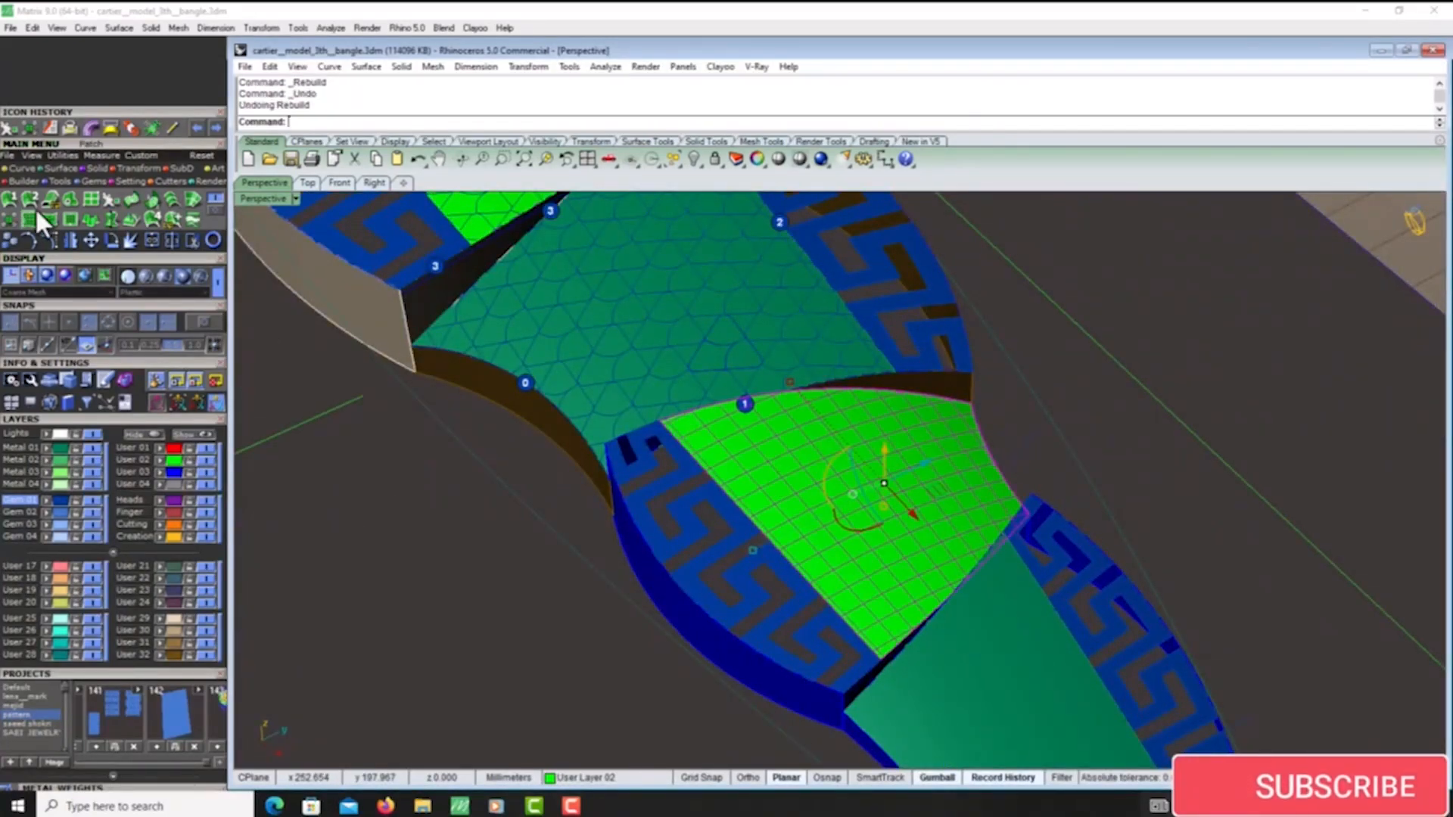
- Run Shrink Trimmed Surface on the lower green panel and flatten it with Smash
{"action": "left_click", "coordinate": [9, 216]}
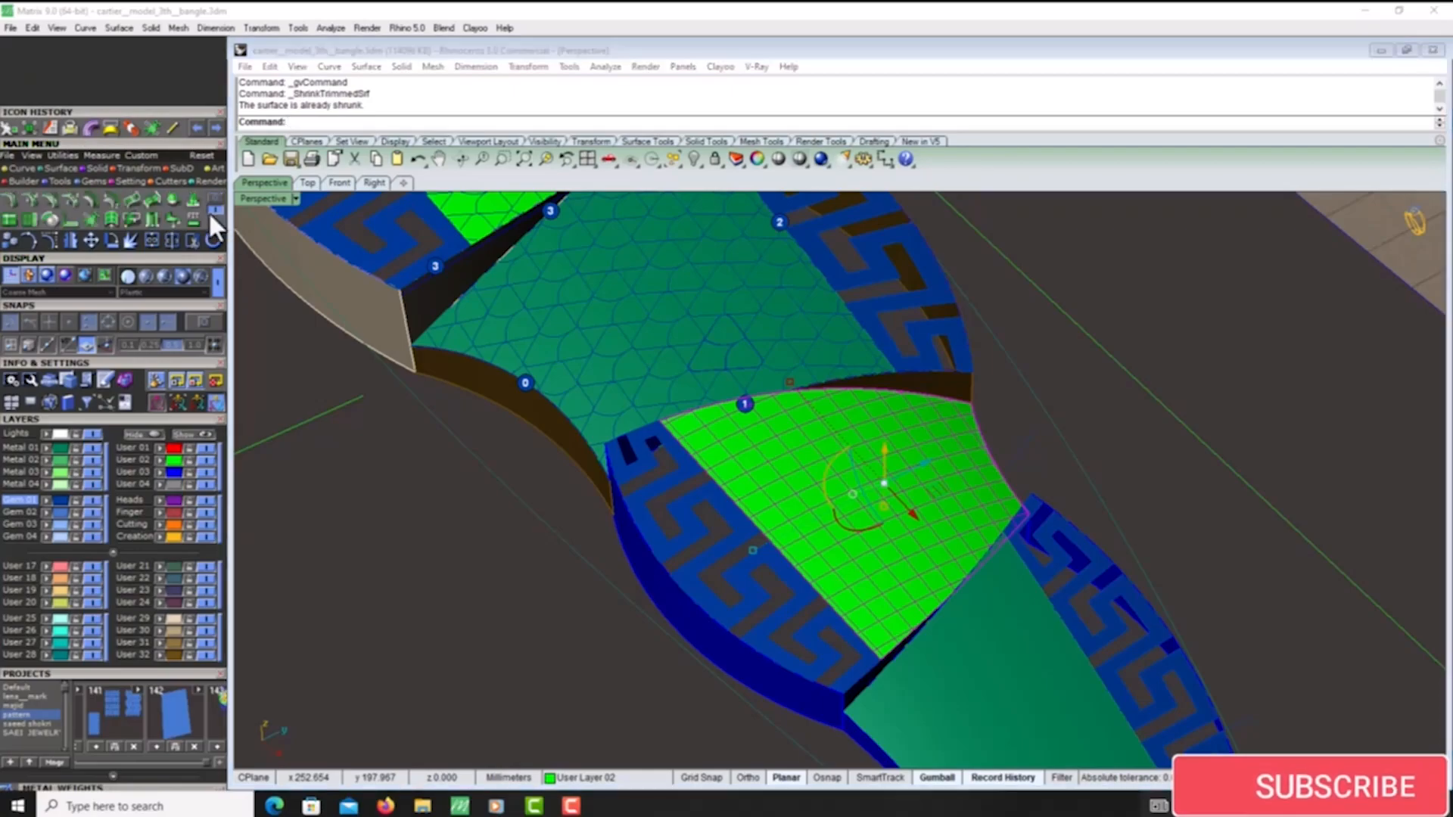
{"action": "left_click", "coordinate": [96, 220]}
{"action": "scroll", "coordinate": [782, 387], "scroll_direction": "down", "scroll_amount": 12}
{"action": "key", "text": "Return"}
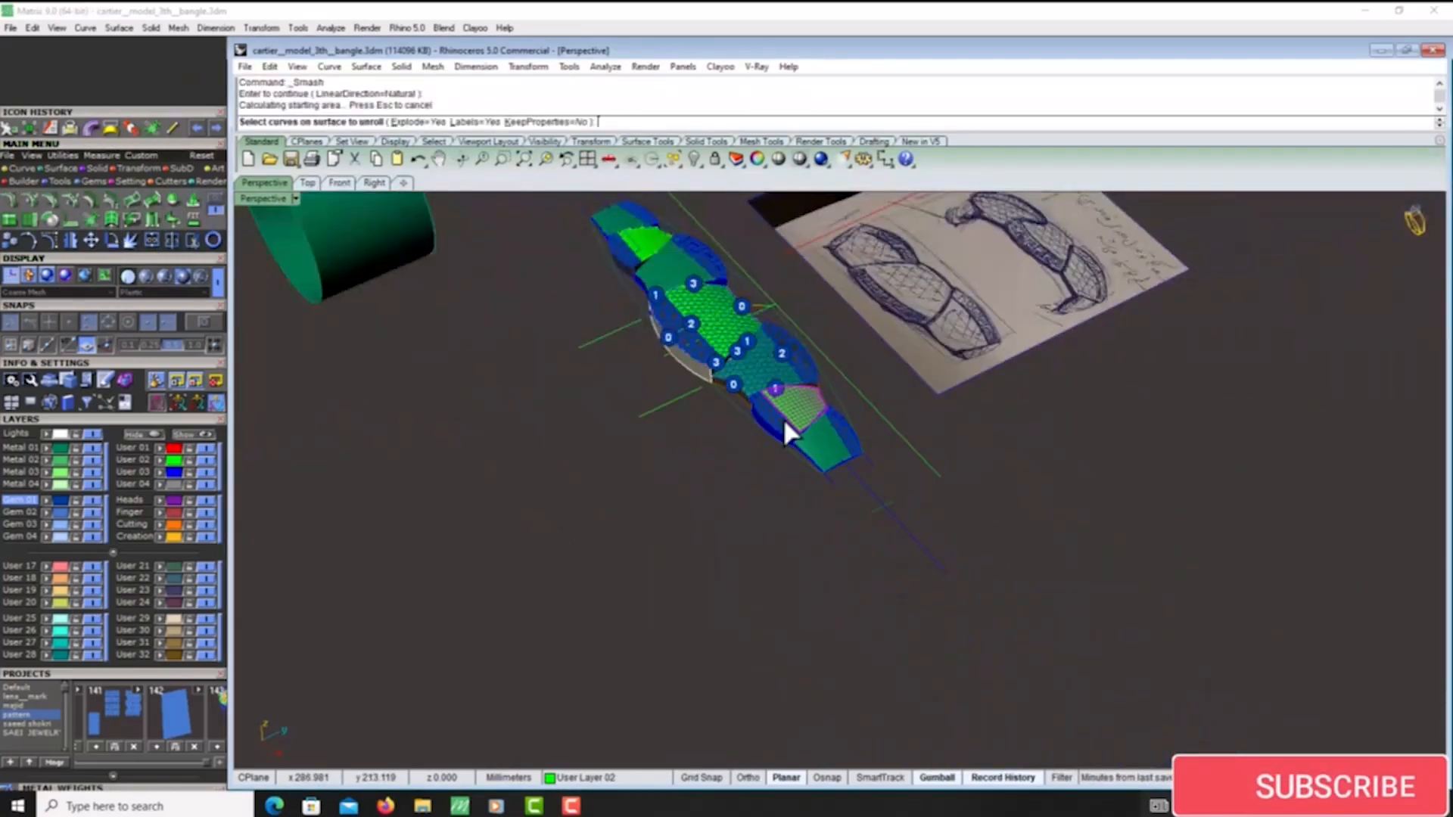
{"action": "scroll", "coordinate": [783, 417], "scroll_direction": "down", "scroll_amount": 8}
{"action": "key", "text": "Return"}
- Move the group with the flattened green panel and its numbered dots from the grid to open space near the strip
{"action": "left_click", "coordinate": [349, 310]}
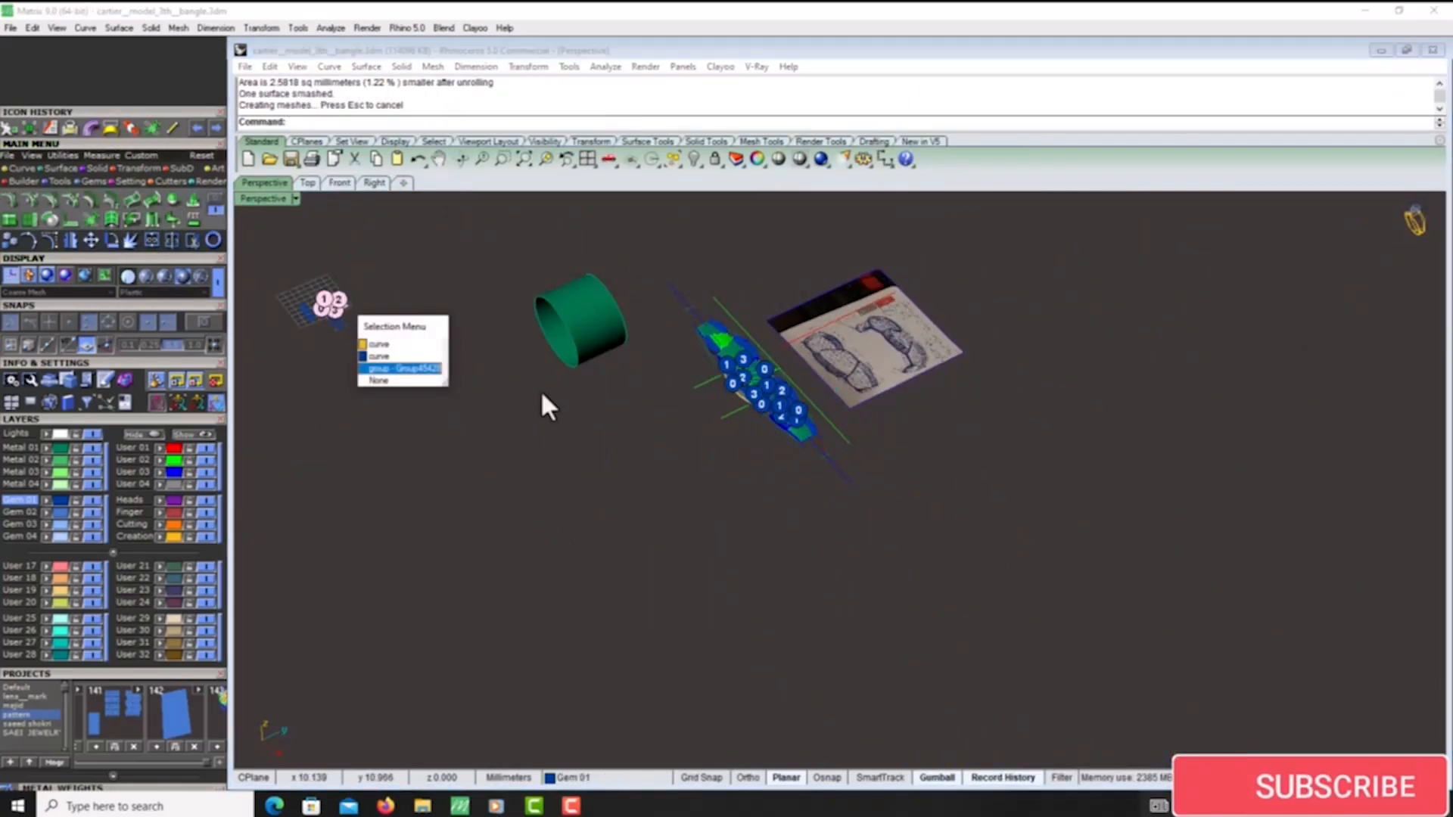
{"action": "left_click", "coordinate": [401, 368]}
{"action": "scroll", "coordinate": [319, 308], "scroll_direction": "up", "scroll_amount": 5}
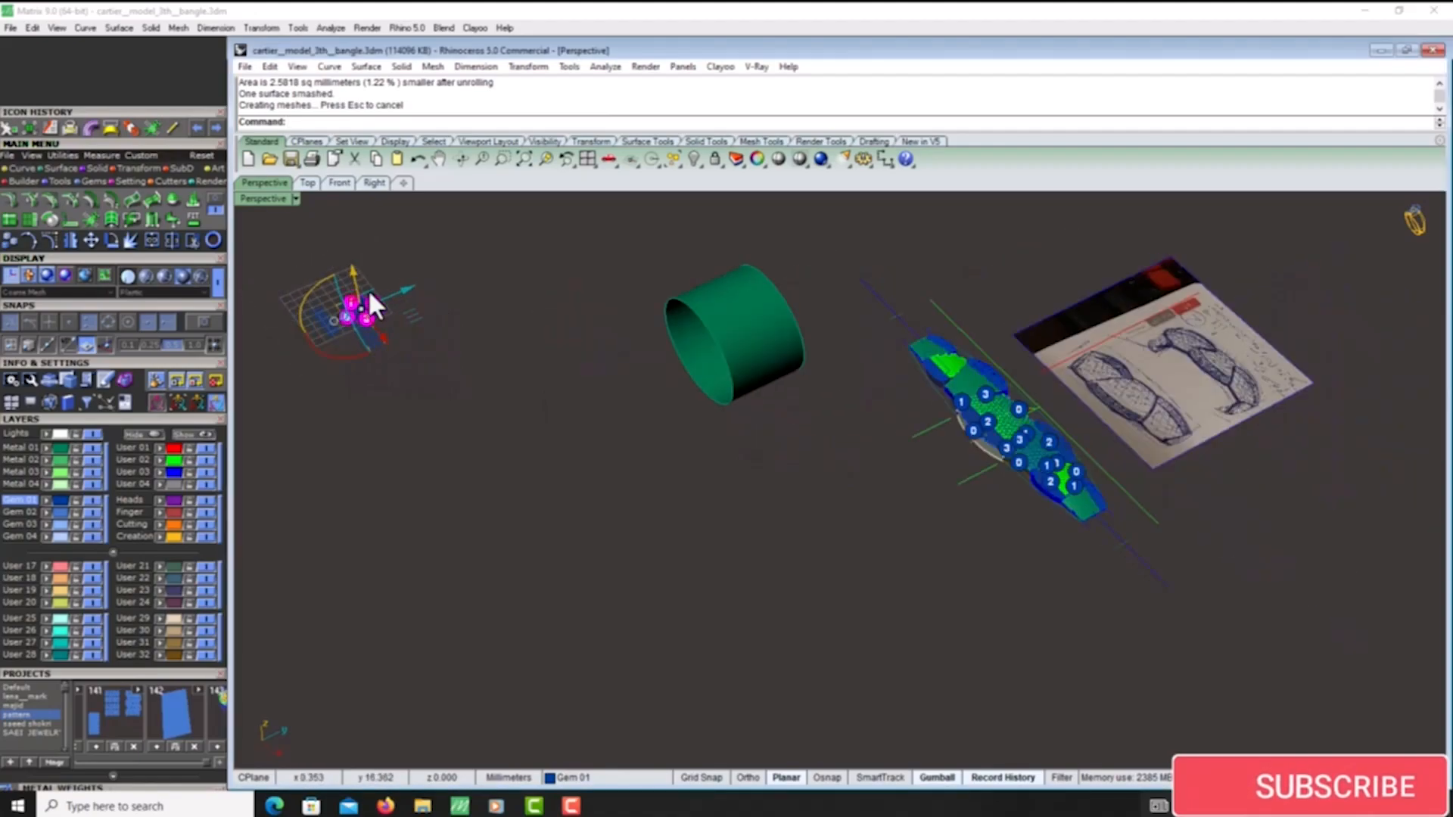
{"action": "left_click_drag", "start_coordinate": [410, 330], "coordinate": [876, 509]}
{"action": "key", "text": "Escape"}
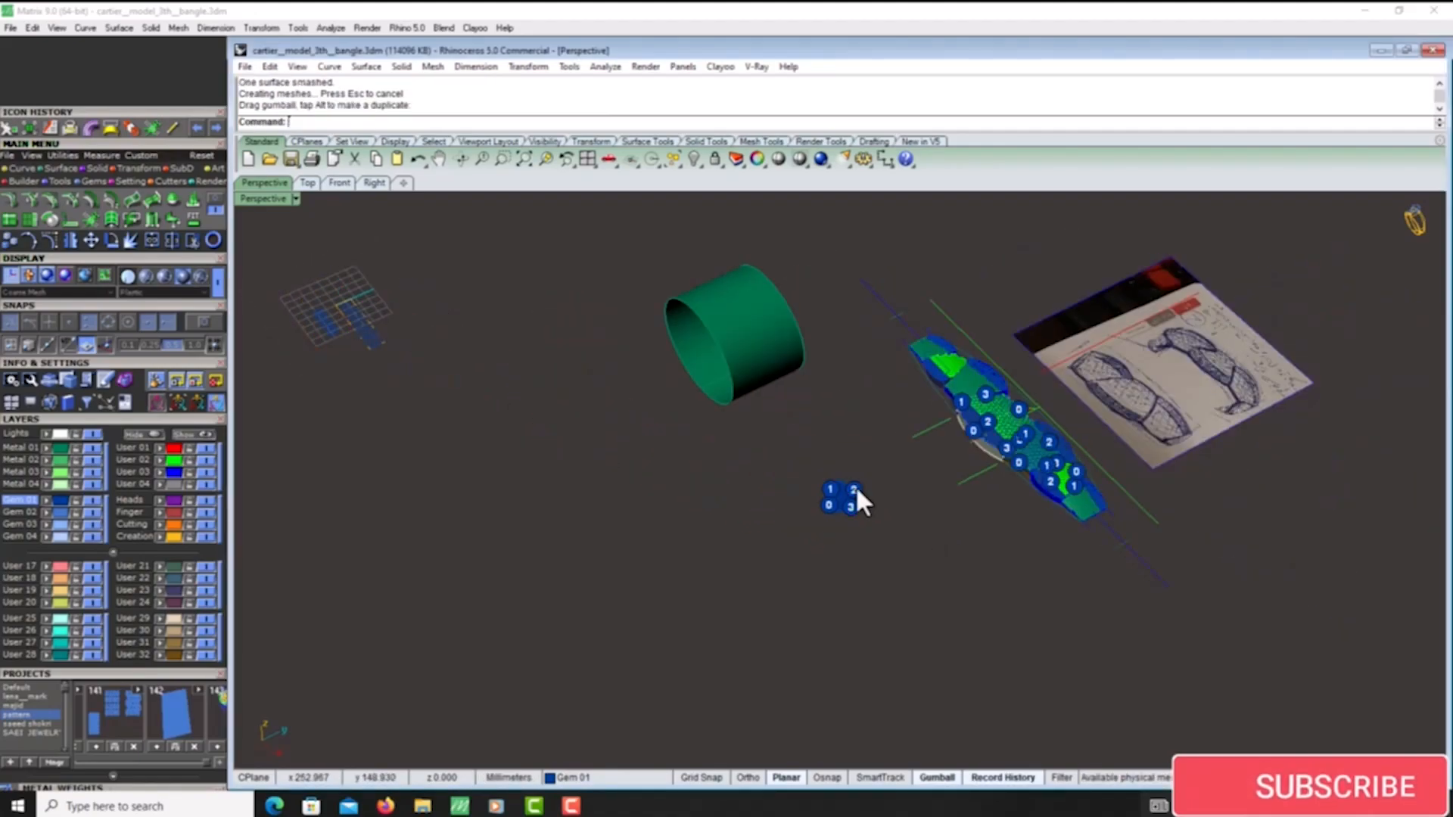
{"action": "scroll", "coordinate": [859, 496], "scroll_direction": "up", "scroll_amount": 5}
- Paste the lattice pattern and shift it over the flattened green panel surface
{"action": "key", "text": "ctrl+v"}
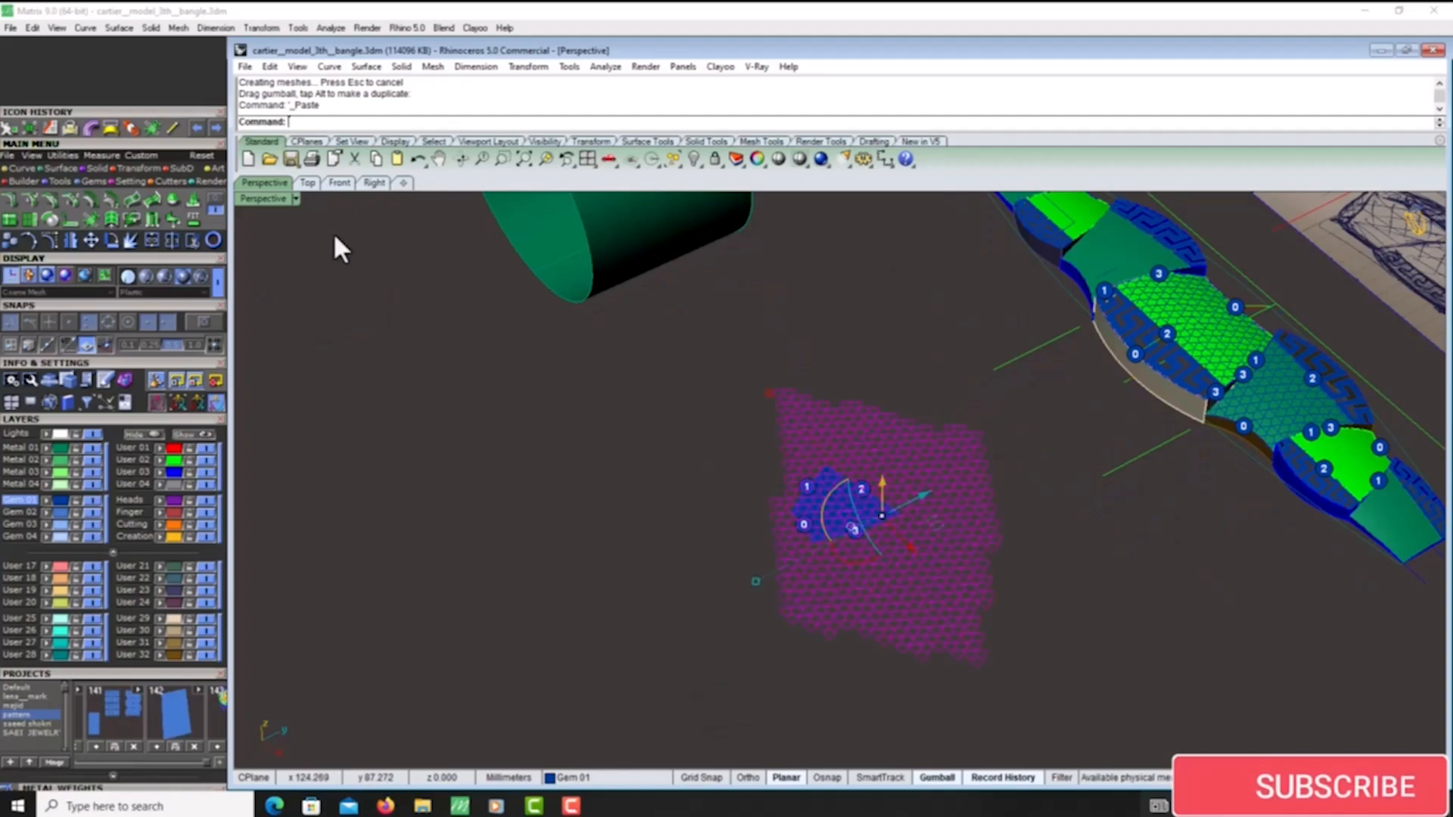
{"action": "left_click", "coordinate": [310, 182]}
{"action": "left_click_drag", "start_coordinate": [723, 438], "coordinate": [709, 438]}
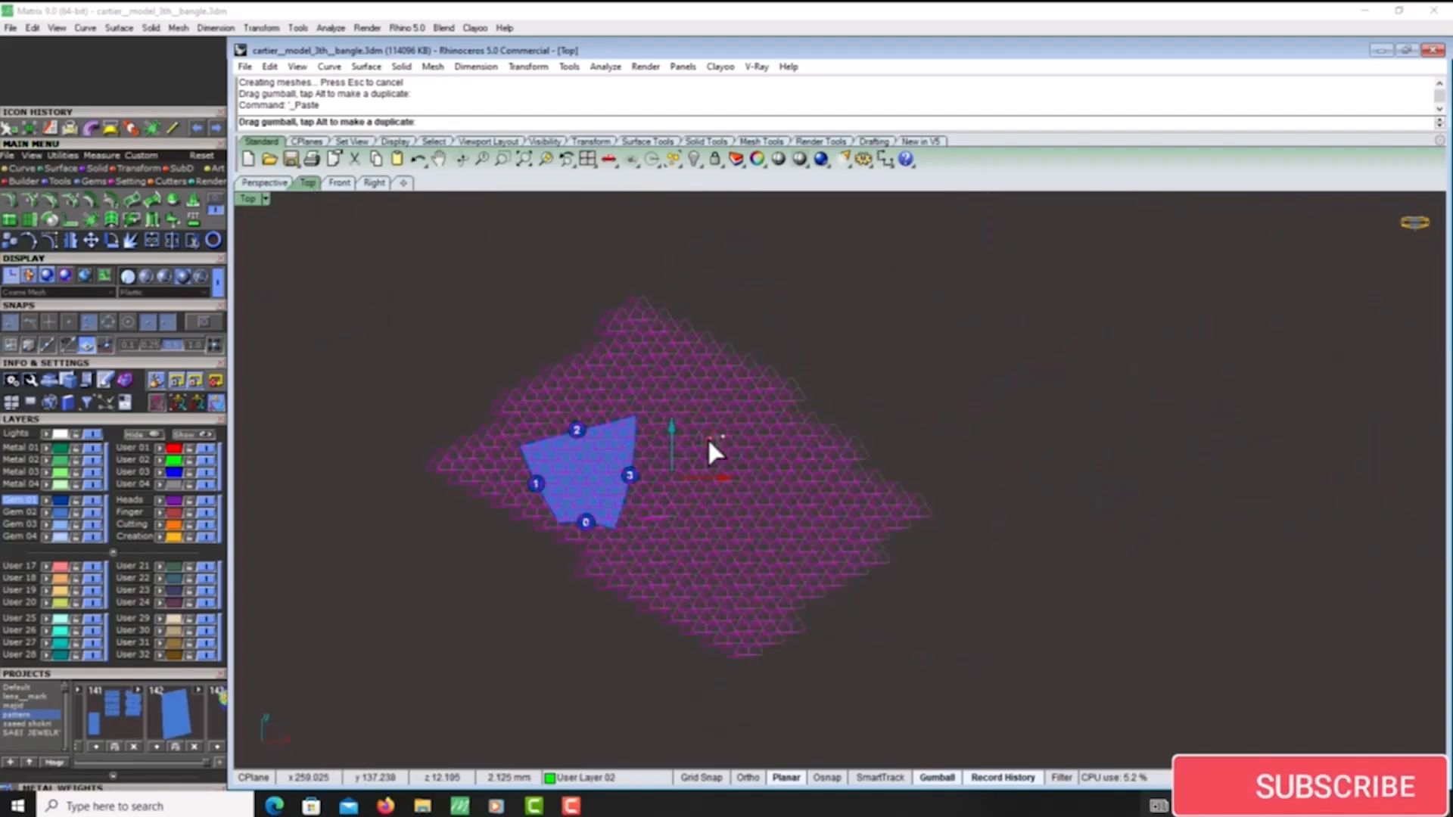
- Project the lattice curves onto the flattened green panel surface and group the projected curves
{"action": "left_click", "coordinate": [264, 182]}
{"action": "right_click_drag", "start_coordinate": [824, 499], "coordinate": [844, 464]}
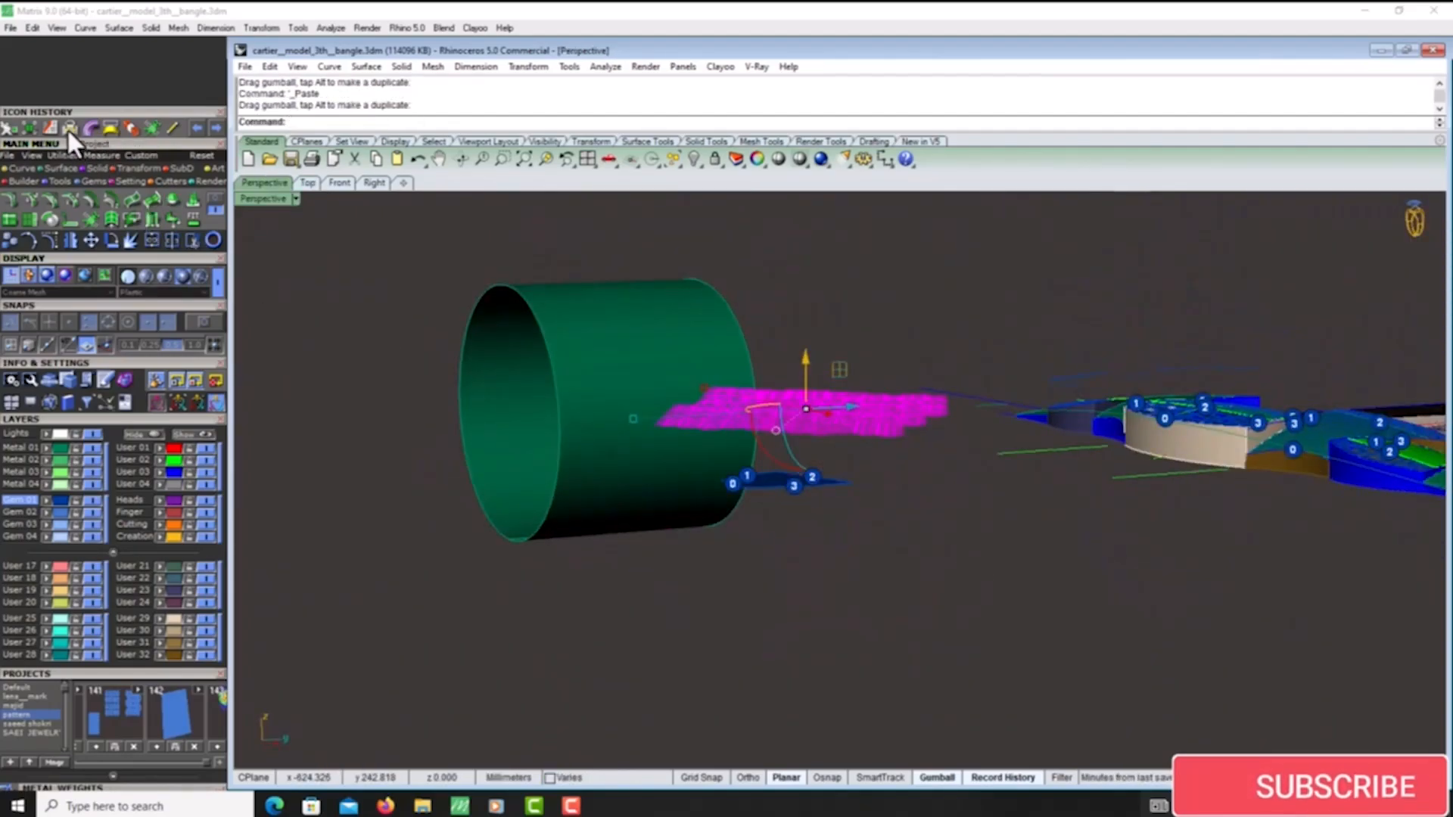
{"action": "left_click", "coordinate": [68, 130]}
{"action": "right_click_drag", "start_coordinate": [661, 441], "coordinate": [715, 460]}
{"action": "scroll", "coordinate": [774, 501], "scroll_direction": "up", "scroll_amount": 6}
{"action": "left_click", "coordinate": [755, 489]}
{"action": "right_click", "coordinate": [755, 489]}
{"action": "key", "text": "ctrl+g"}
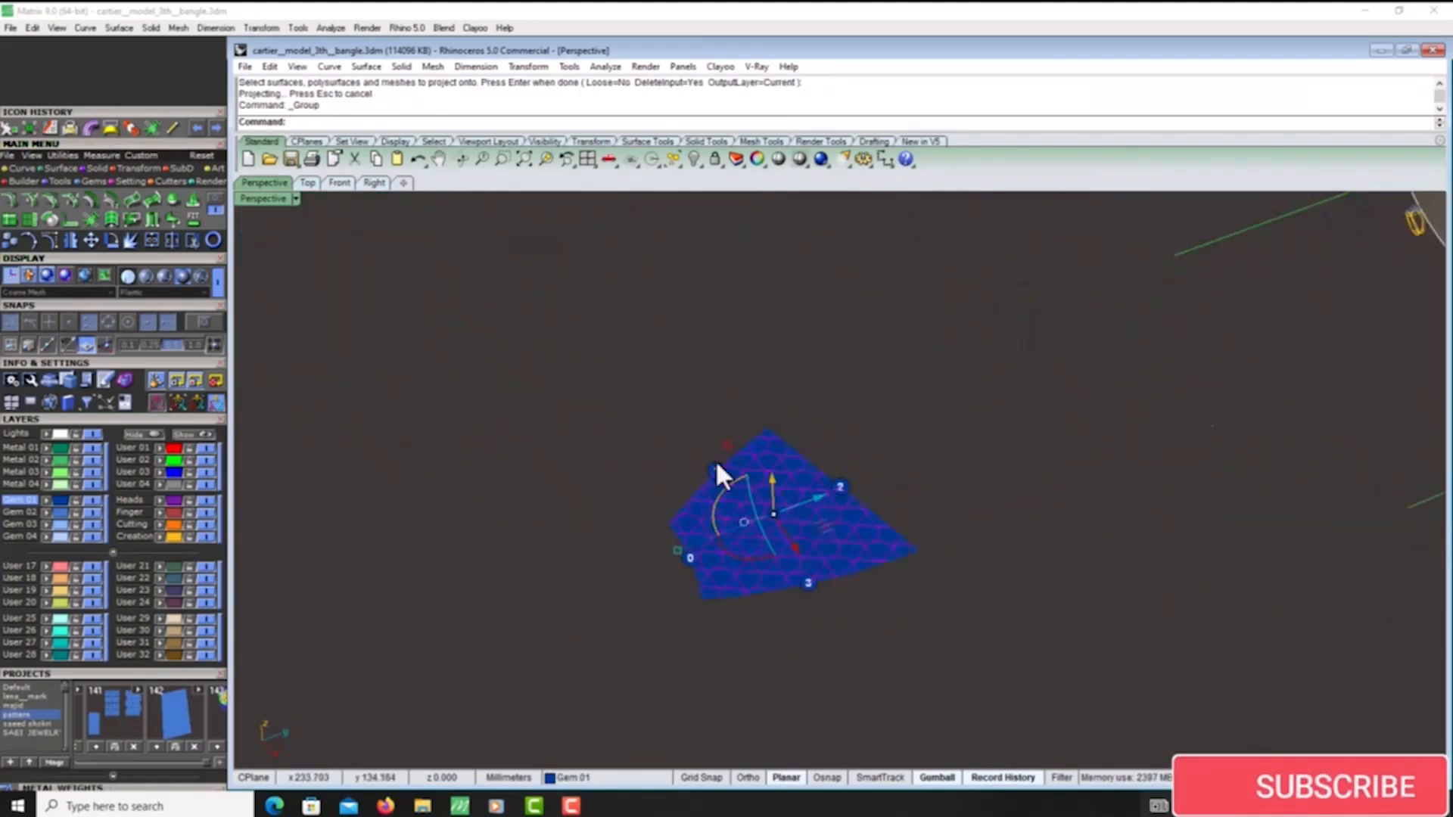
- Flow the grouped lattice from the flat surface onto the lower green panel, matching the edges marked 0
{"action": "left_click", "coordinate": [50, 130]}
{"action": "scroll", "coordinate": [770, 566], "scroll_direction": "up", "scroll_amount": 6}
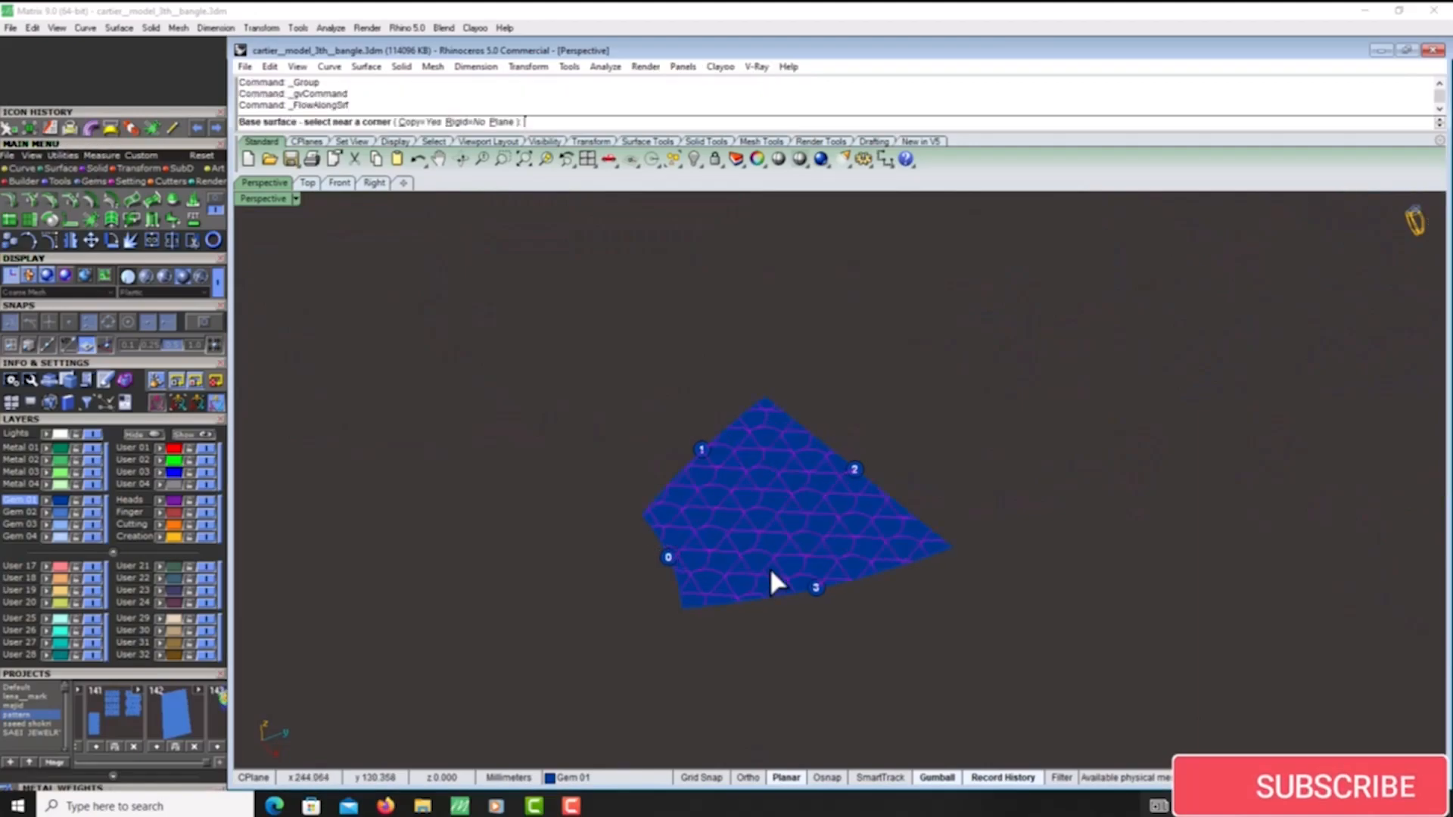
{"action": "left_click", "coordinate": [601, 562]}
{"action": "scroll", "coordinate": [558, 529], "scroll_direction": "down", "scroll_amount": 8}
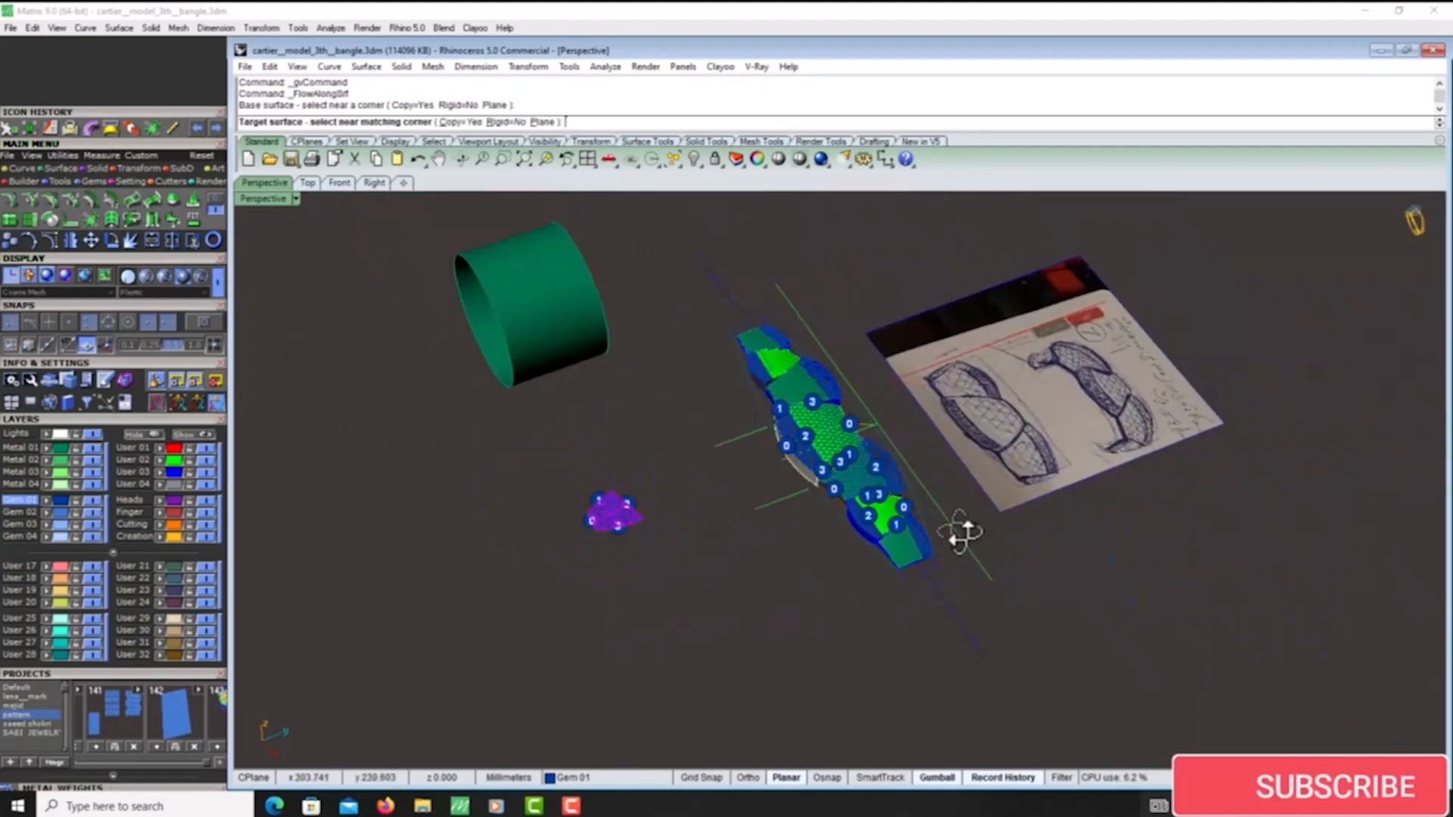
{"action": "scroll", "coordinate": [901, 551], "scroll_direction": "up", "scroll_amount": 10}
{"action": "scroll", "coordinate": [946, 430], "scroll_direction": "down", "scroll_amount": 6}
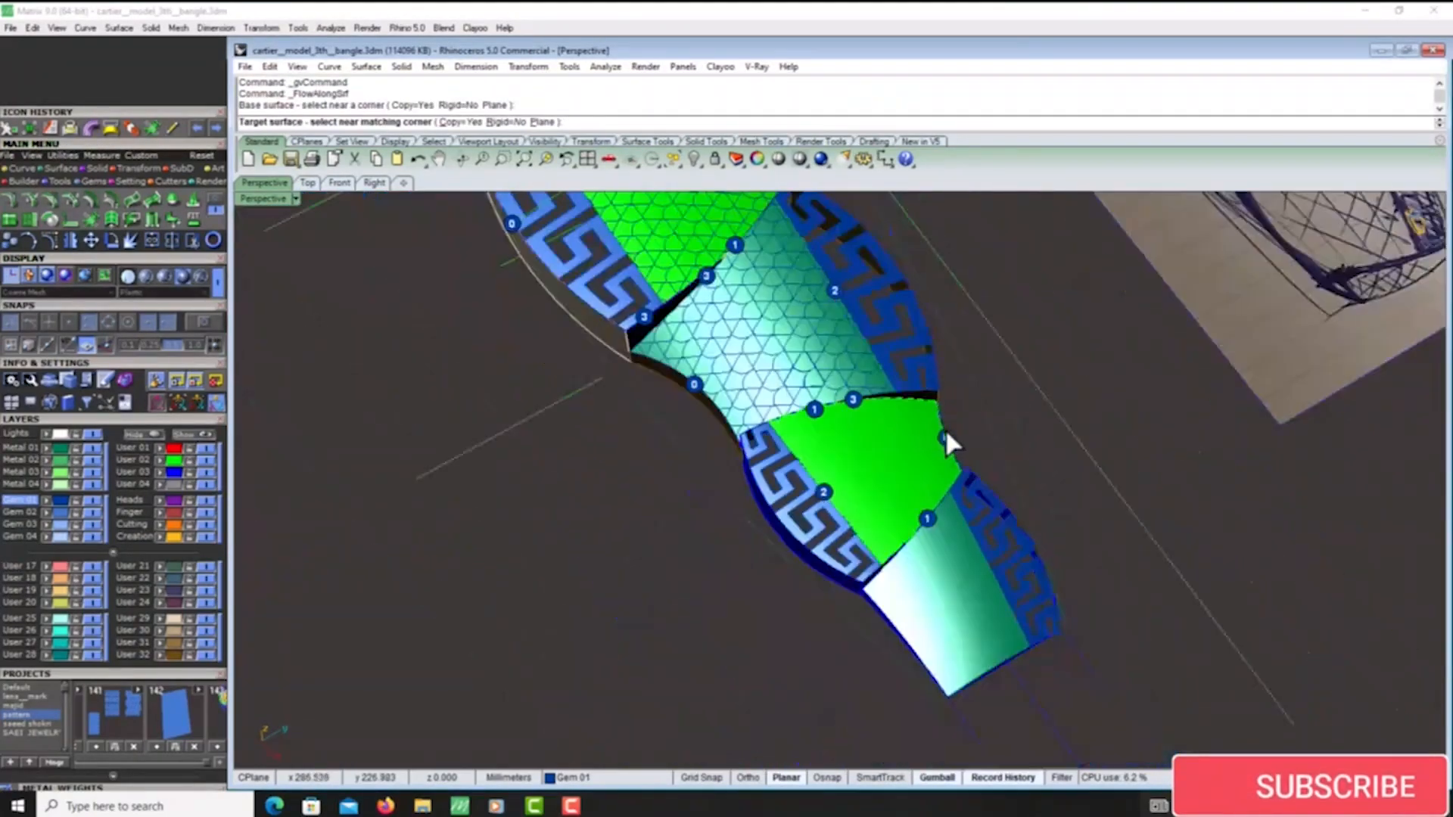
{"action": "scroll", "coordinate": [946, 431], "scroll_direction": "up", "scroll_amount": 6}
{"action": "left_click", "coordinate": [944, 437]}
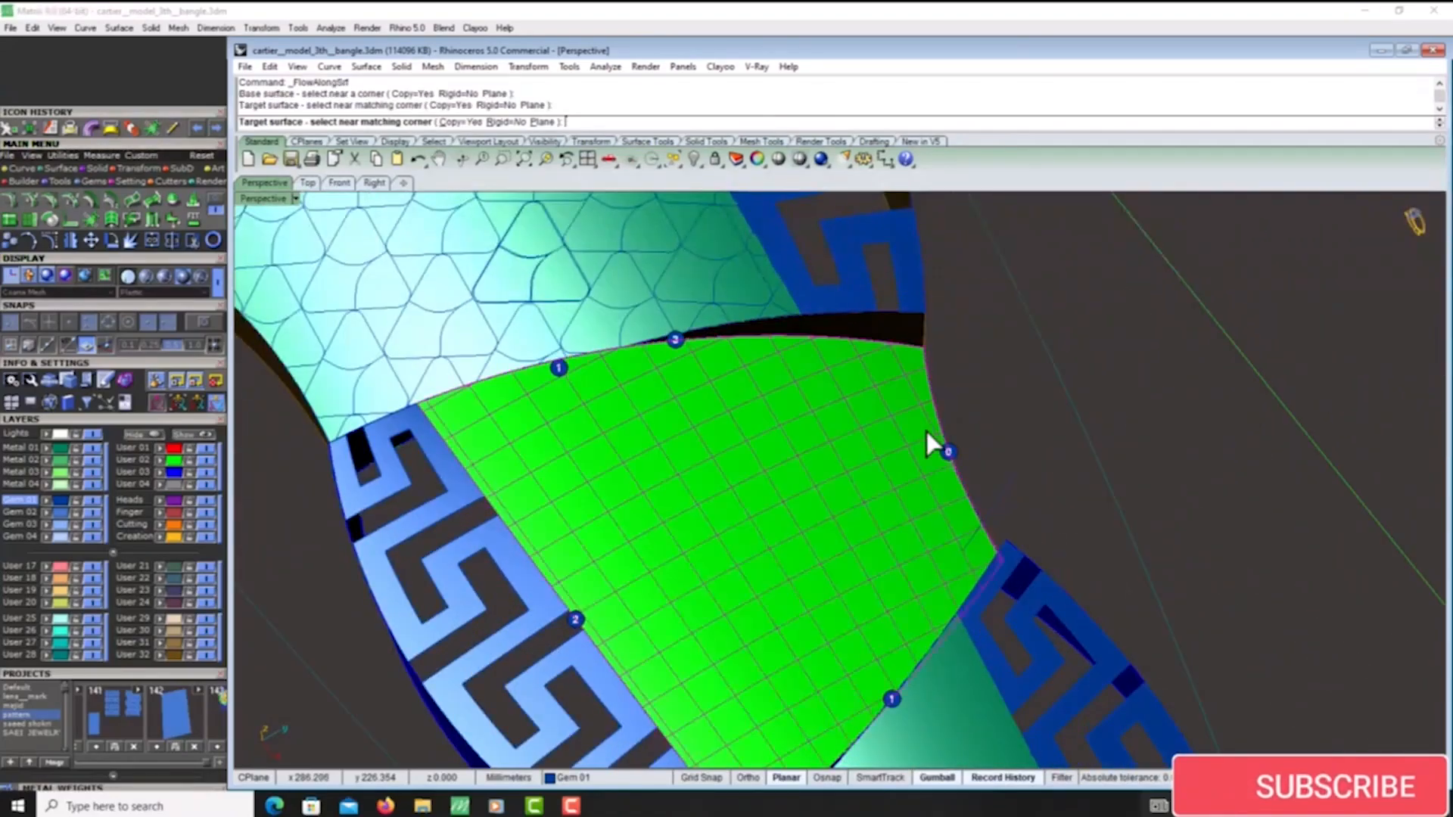
{"action": "scroll", "coordinate": [925, 428], "scroll_direction": "down", "scroll_amount": 3}
{"action": "scroll", "coordinate": [939, 605], "scroll_direction": "down", "scroll_amount": 3}
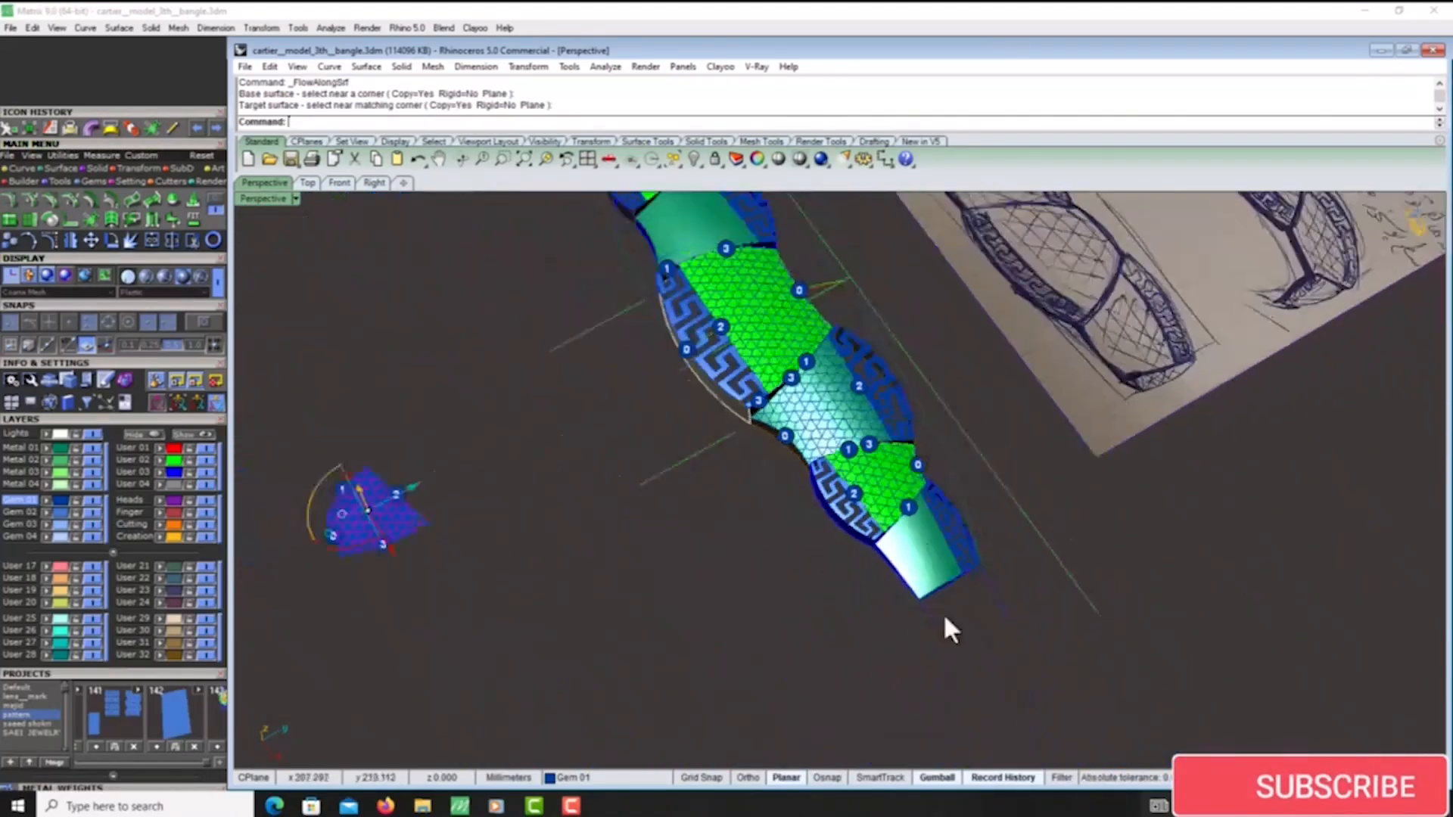
- Shrink the trimmed surface of the plain panel at the strip's lower end to its trimmed boundary
{"action": "scroll", "coordinate": [931, 551], "scroll_direction": "up", "scroll_amount": 4}
{"action": "left_click", "coordinate": [940, 534]}
{"action": "scroll", "coordinate": [938, 530], "scroll_direction": "down", "scroll_amount": 3}
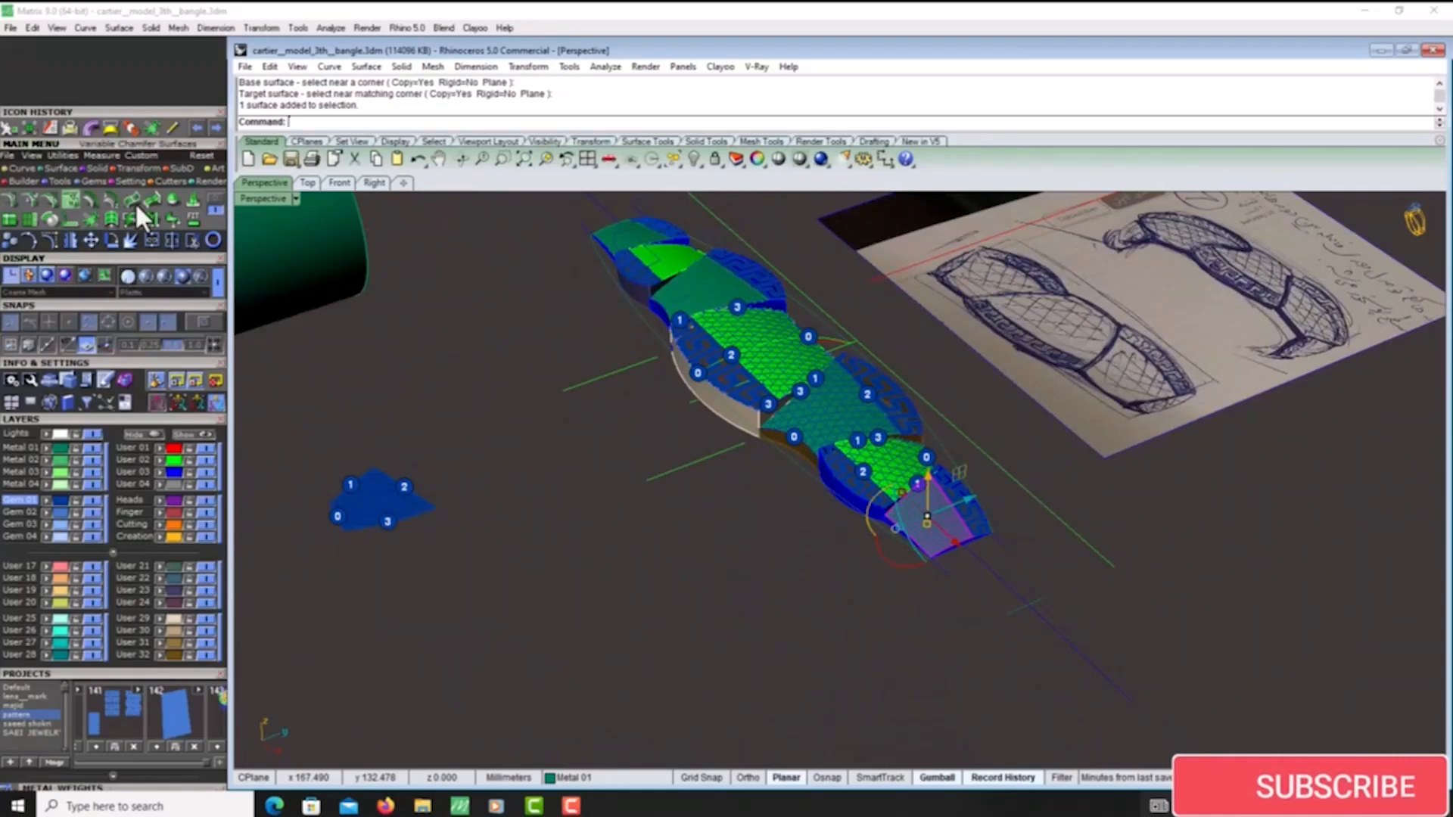
{"action": "left_click", "coordinate": [209, 199]}
{"action": "left_click", "coordinate": [4, 219]}
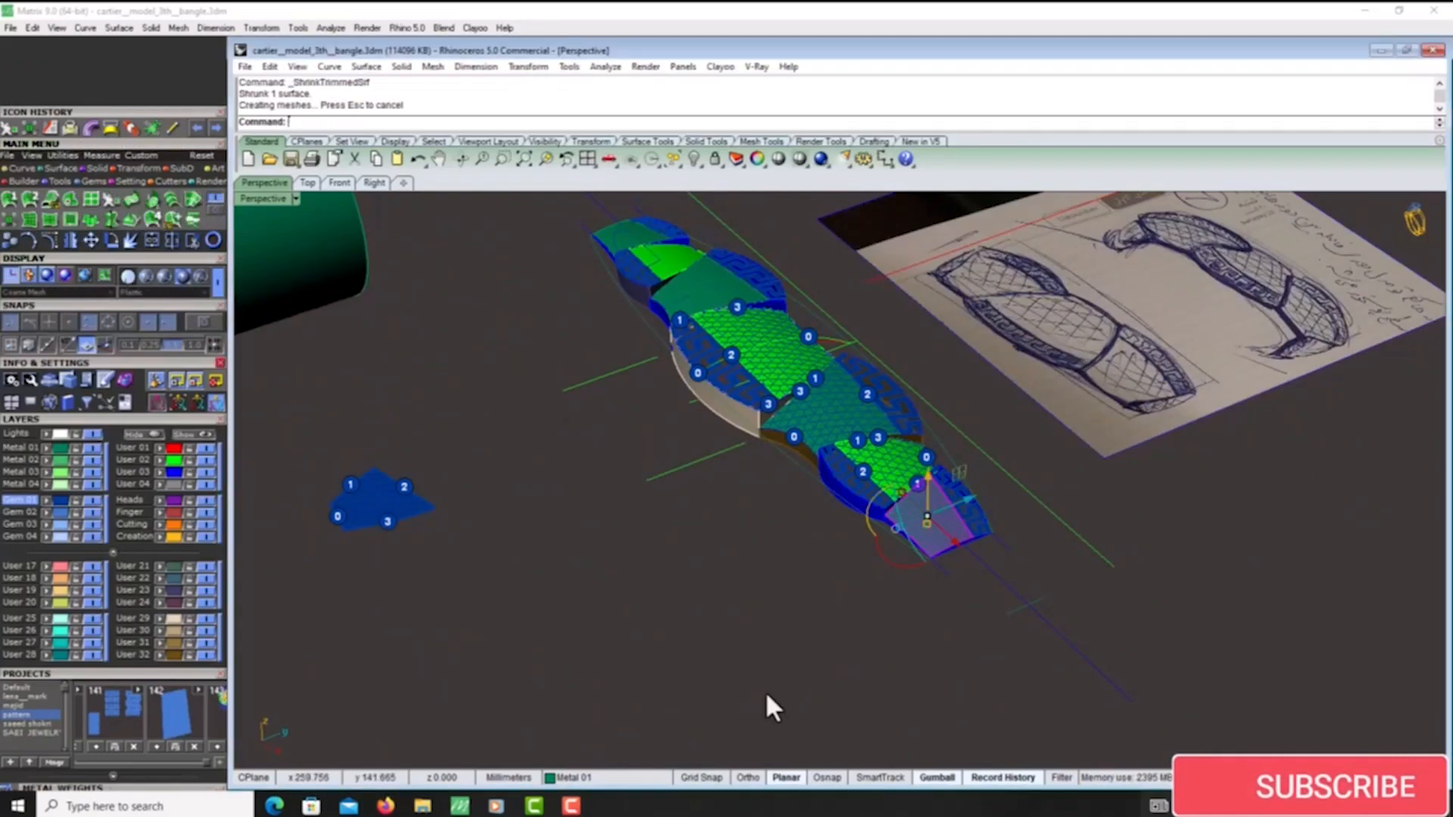
- Pipe the end panel's lattice curves at 0.3 mm diameter with round caps, and undo the pipes
{"action": "scroll", "coordinate": [901, 507], "scroll_direction": "down", "scroll_amount": 3}
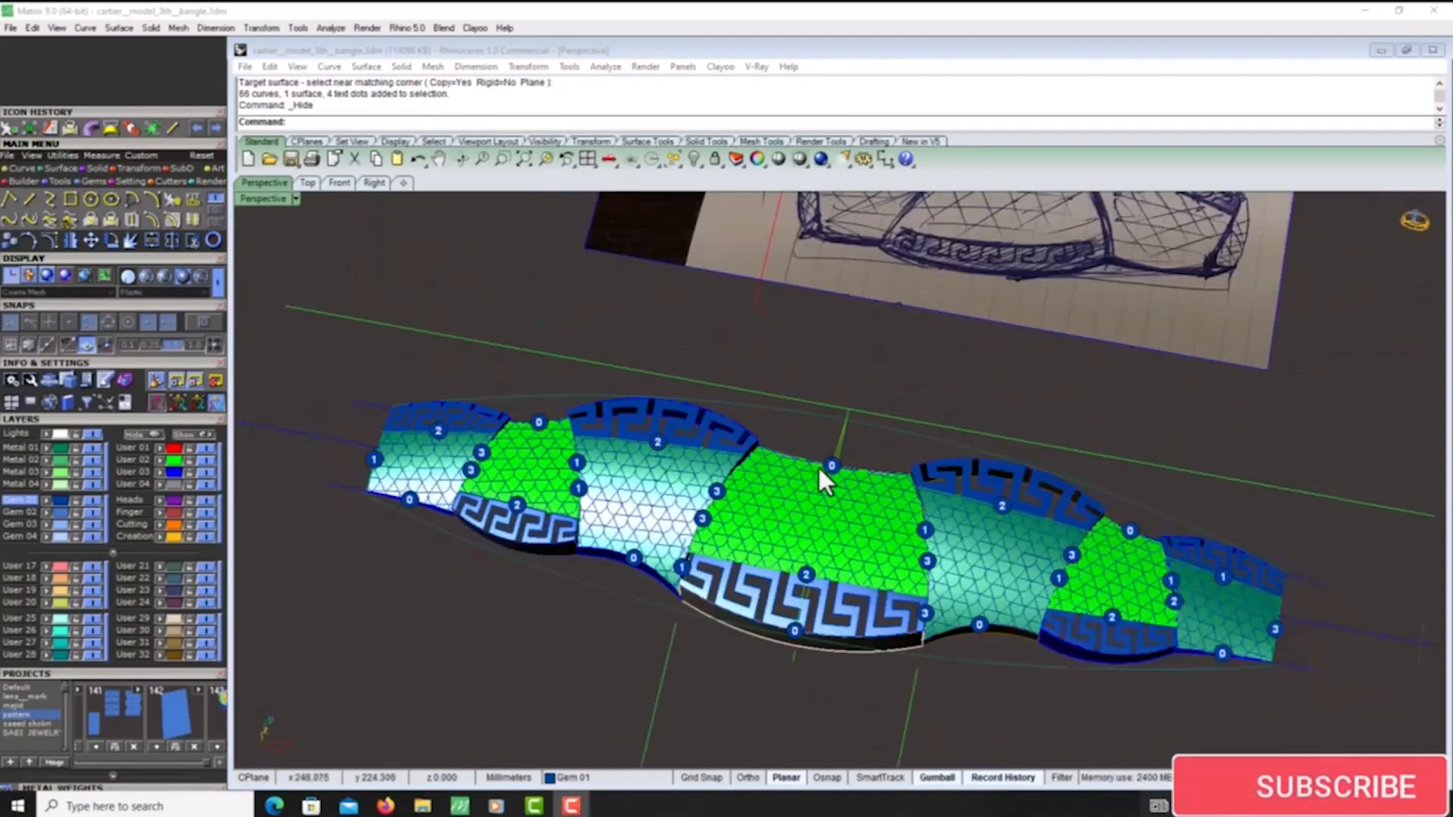
{"action": "scroll", "coordinate": [783, 513], "scroll_direction": "down", "scroll_amount": 3}
{"action": "scroll", "coordinate": [756, 507], "scroll_direction": "up", "scroll_amount": 5}
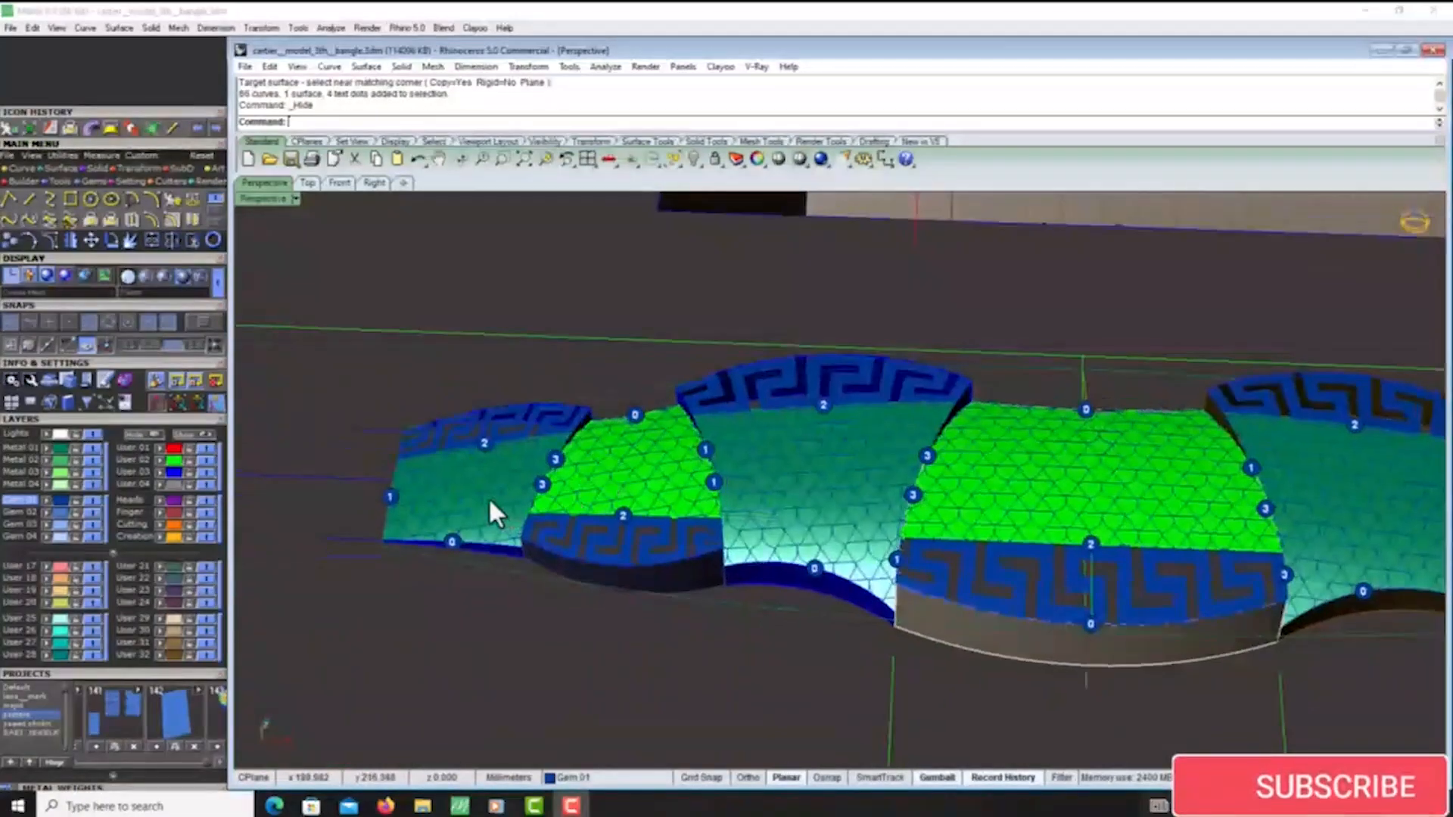
{"action": "right_click_drag", "start_coordinate": [1176, 559], "coordinate": [720, 534], "text": "shift"}
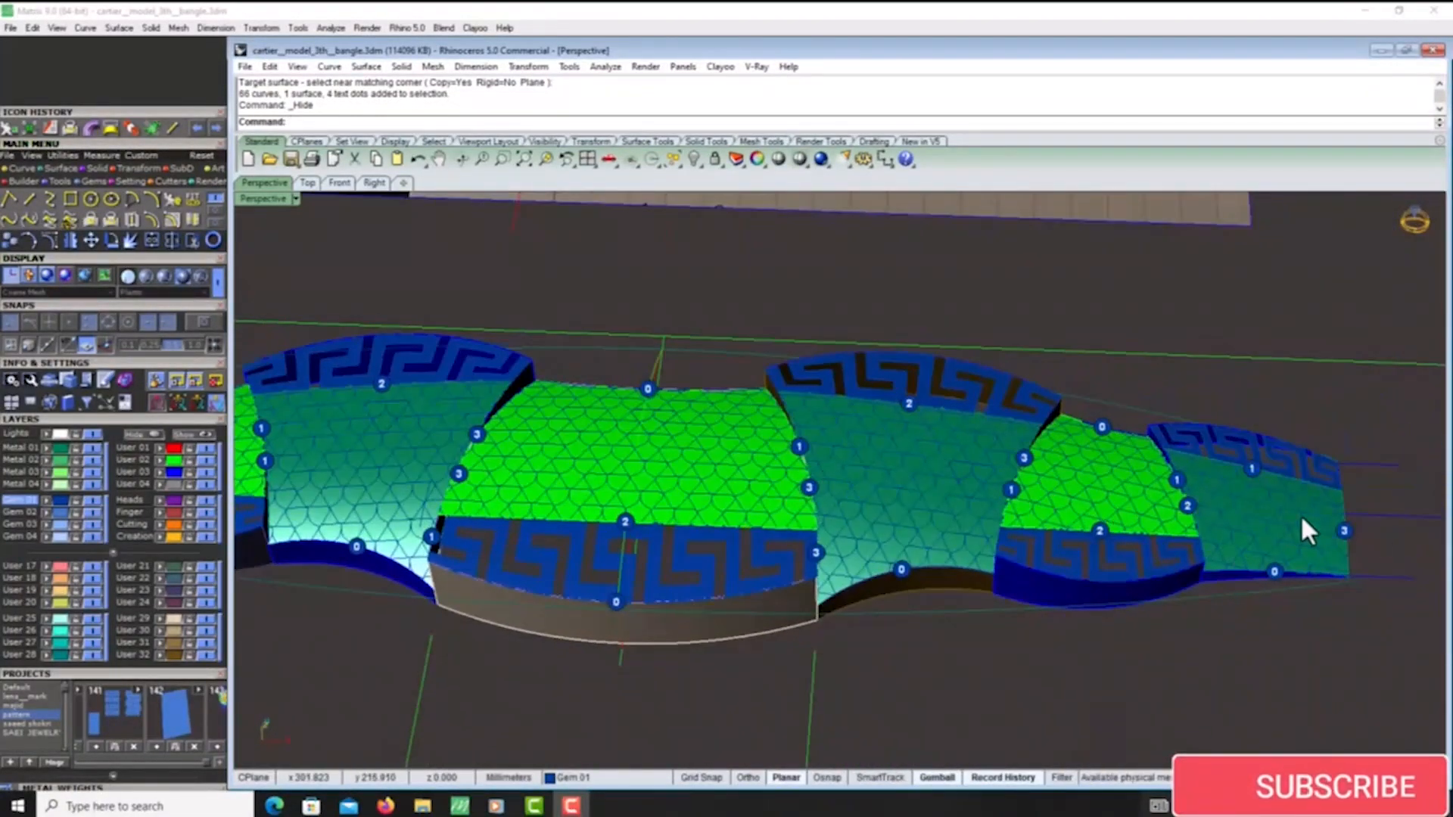
{"action": "scroll", "coordinate": [824, 452], "scroll_direction": "down", "scroll_amount": 3}
{"action": "scroll", "coordinate": [1110, 558], "scroll_direction": "up", "scroll_amount": 6}
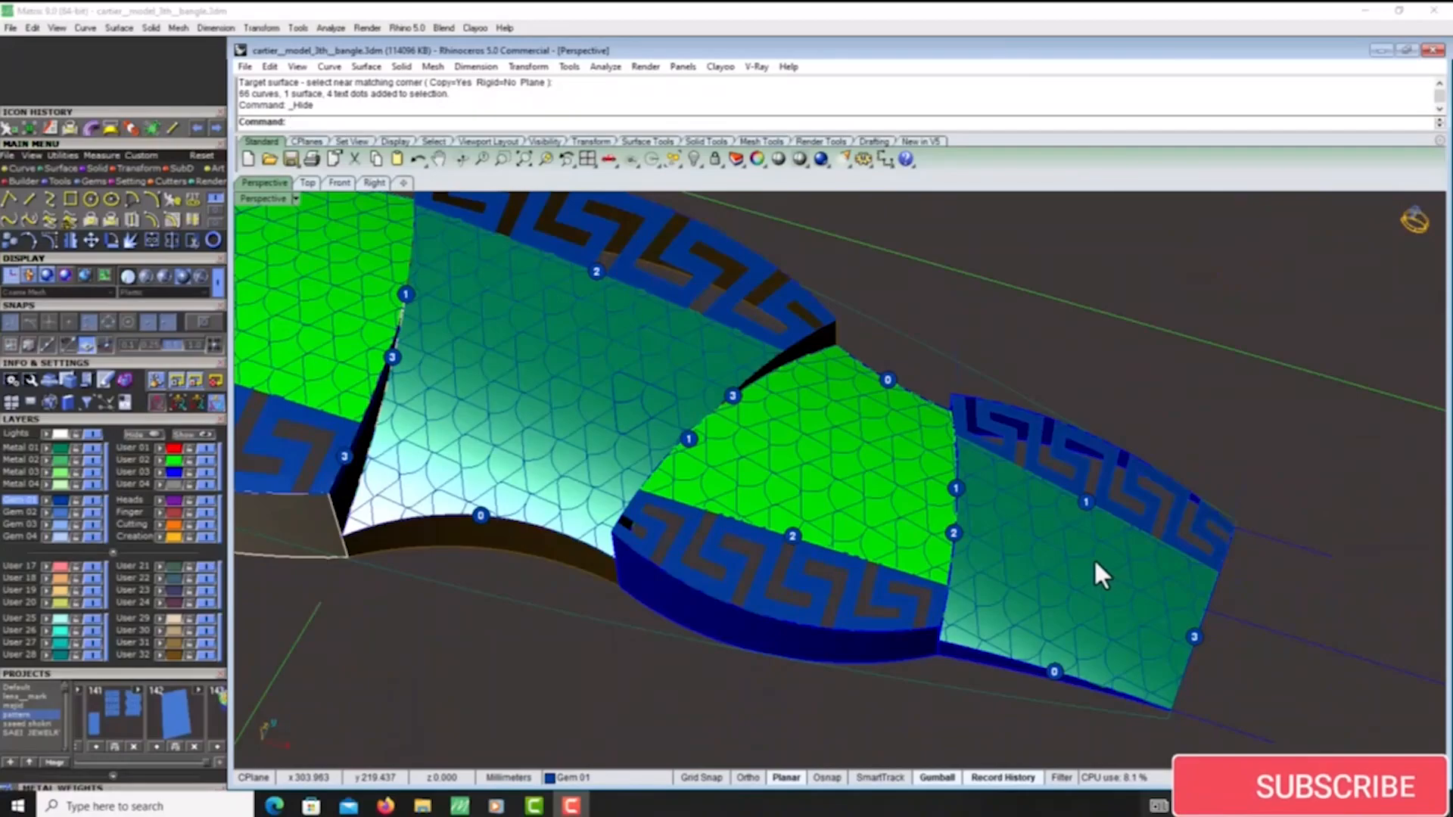
{"action": "left_click", "coordinate": [1096, 568]}
{"action": "left_click", "coordinate": [1160, 617]}
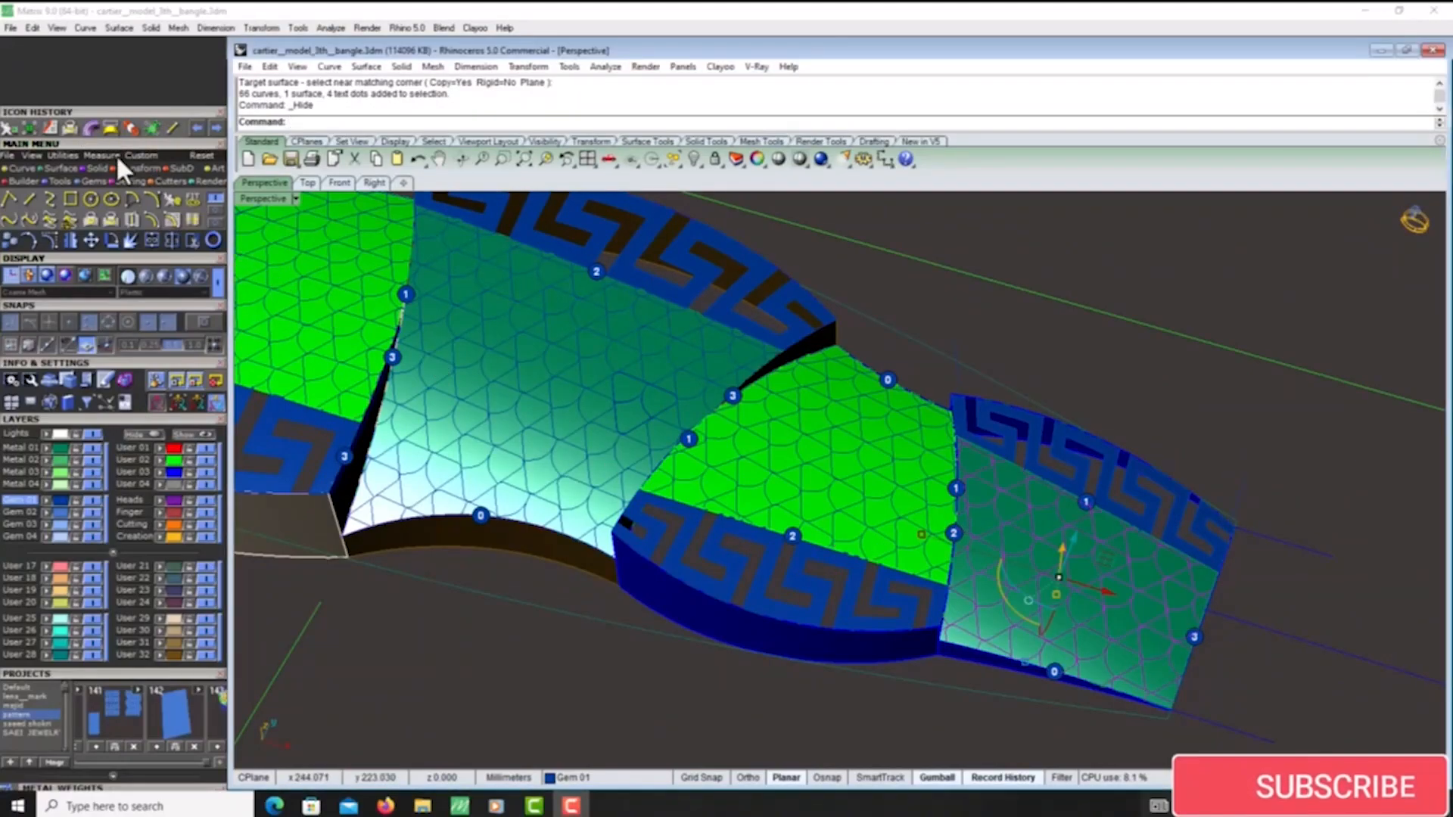
{"action": "left_click", "coordinate": [89, 130]}
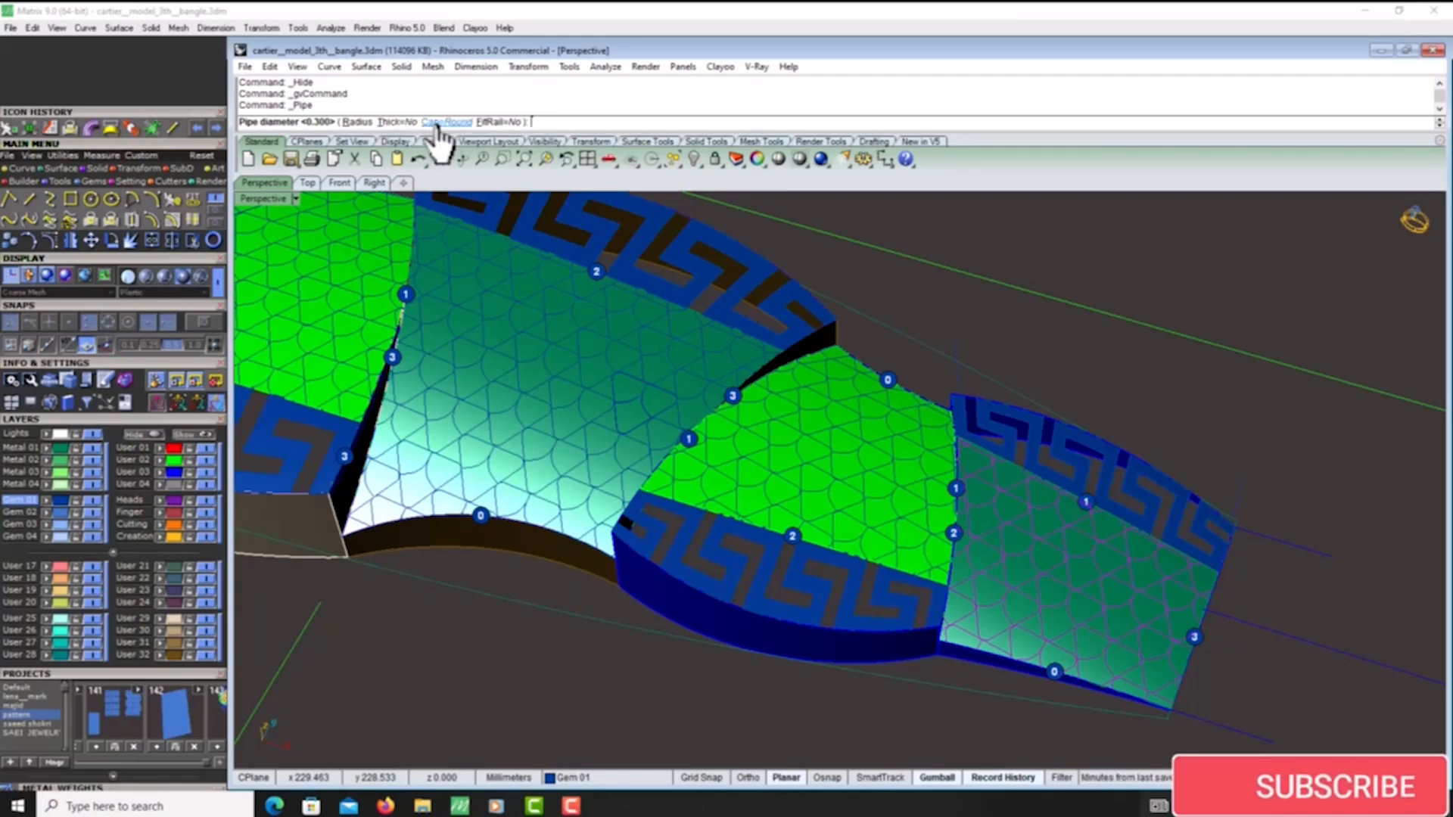
{"action": "right_click", "coordinate": [881, 489]}
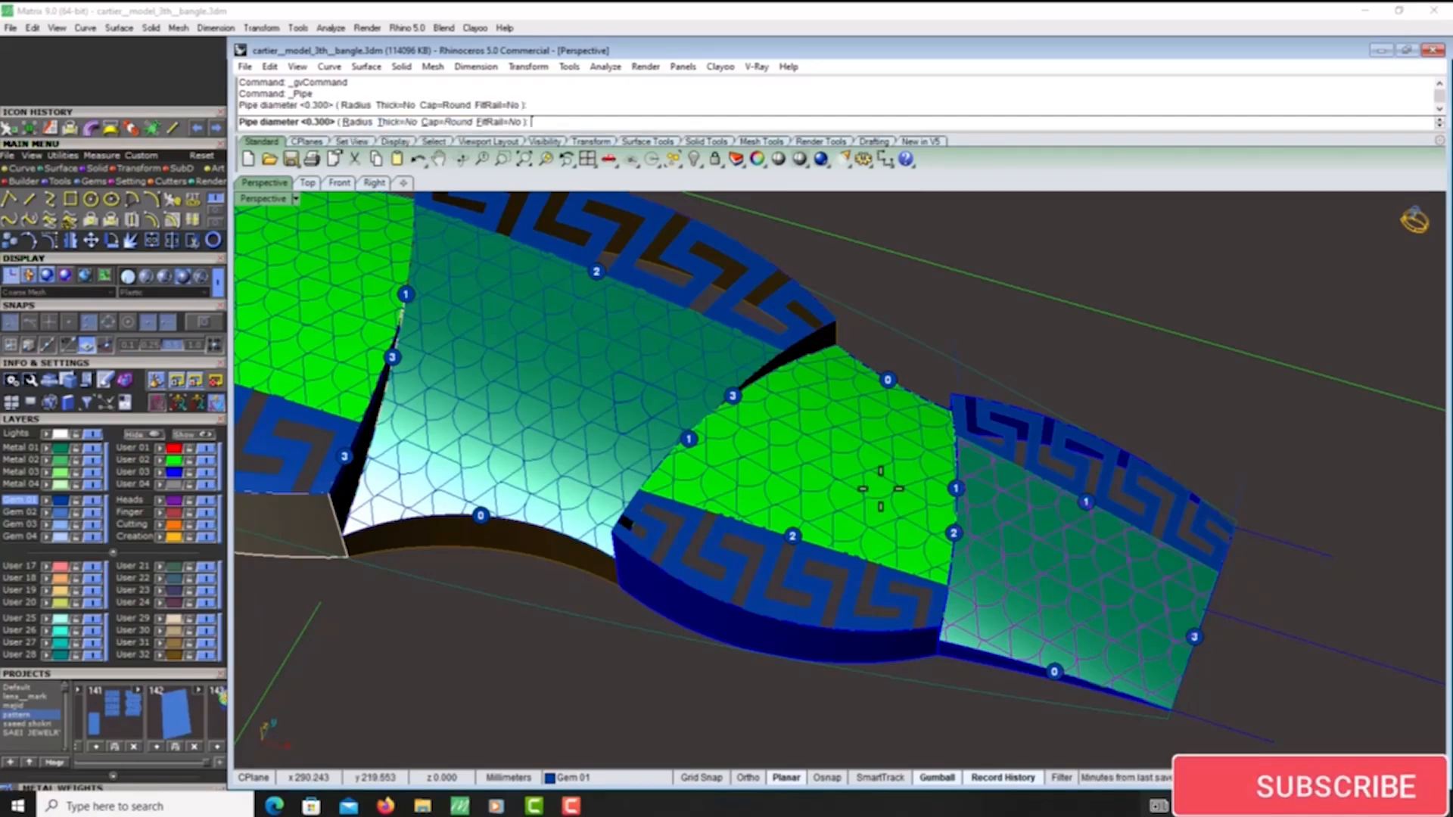
{"action": "right_click", "coordinate": [1017, 550]}
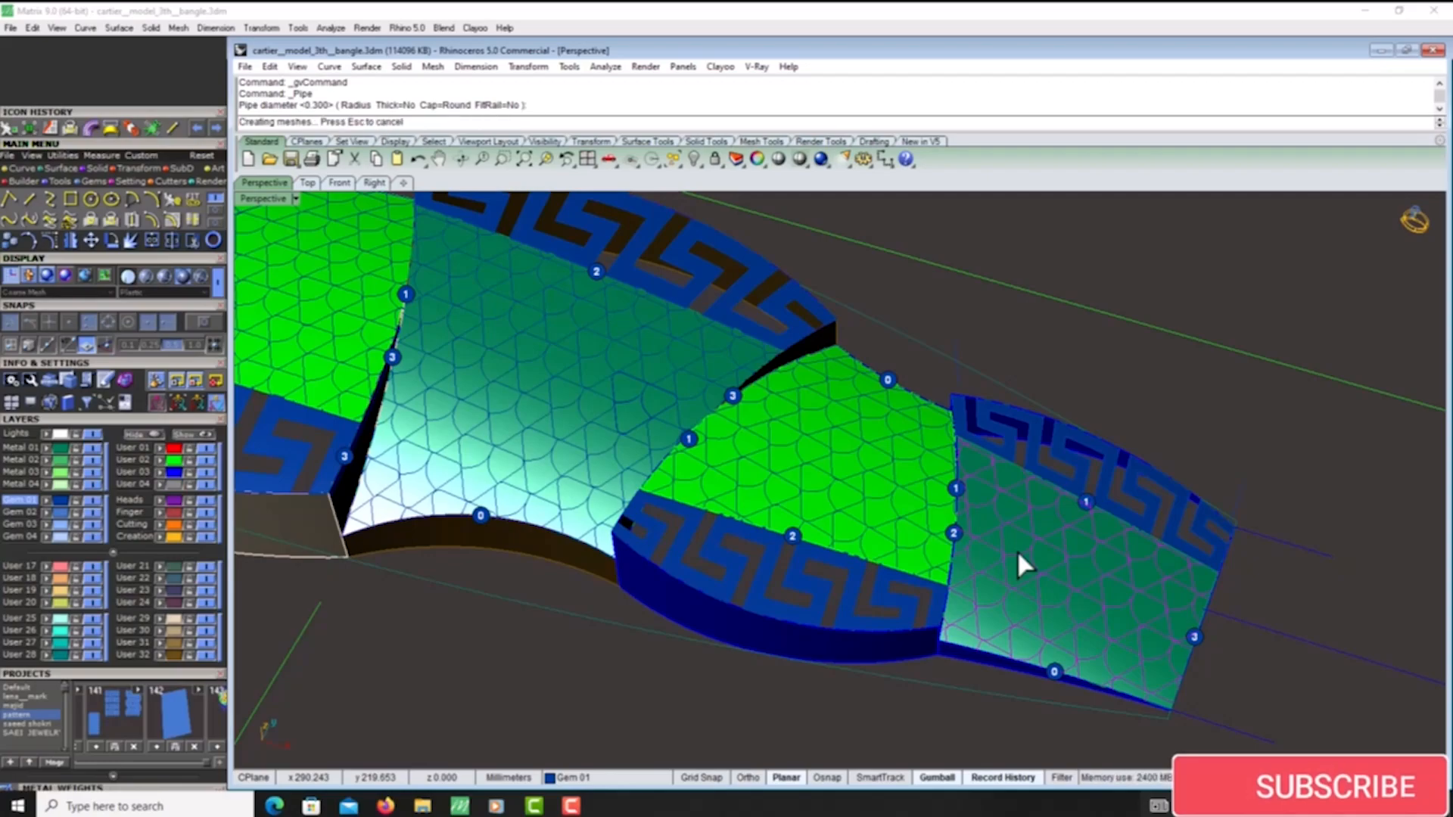
{"action": "scroll", "coordinate": [949, 488], "scroll_direction": "up", "scroll_amount": 3}
{"action": "scroll", "coordinate": [916, 488], "scroll_direction": "down", "scroll_amount": 3}
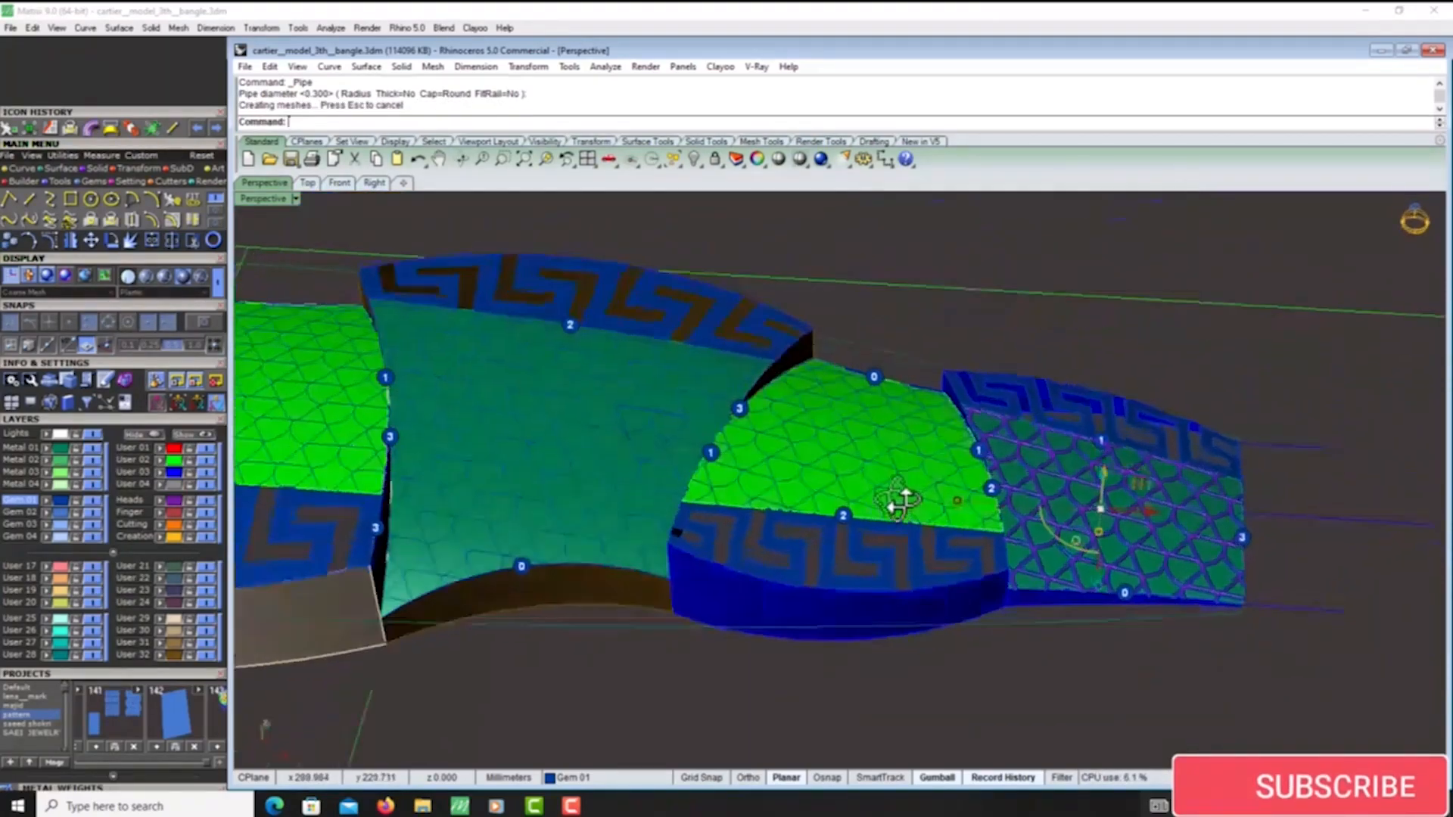
{"action": "scroll", "coordinate": [836, 489], "scroll_direction": "down", "scroll_amount": 3}
{"action": "scroll", "coordinate": [832, 475], "scroll_direction": "up", "scroll_amount": 5}
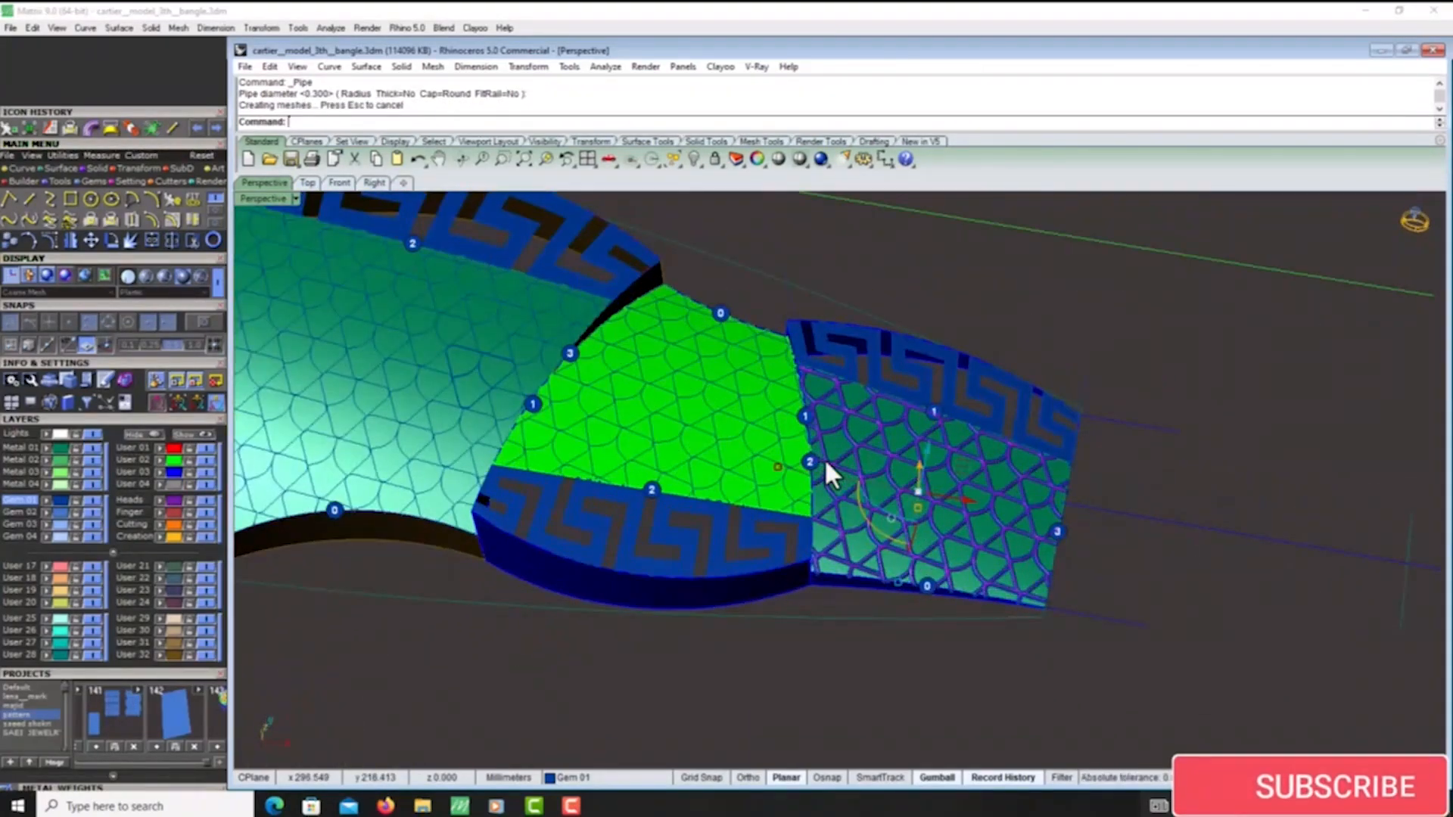
{"action": "key", "text": "ctrl+z"}
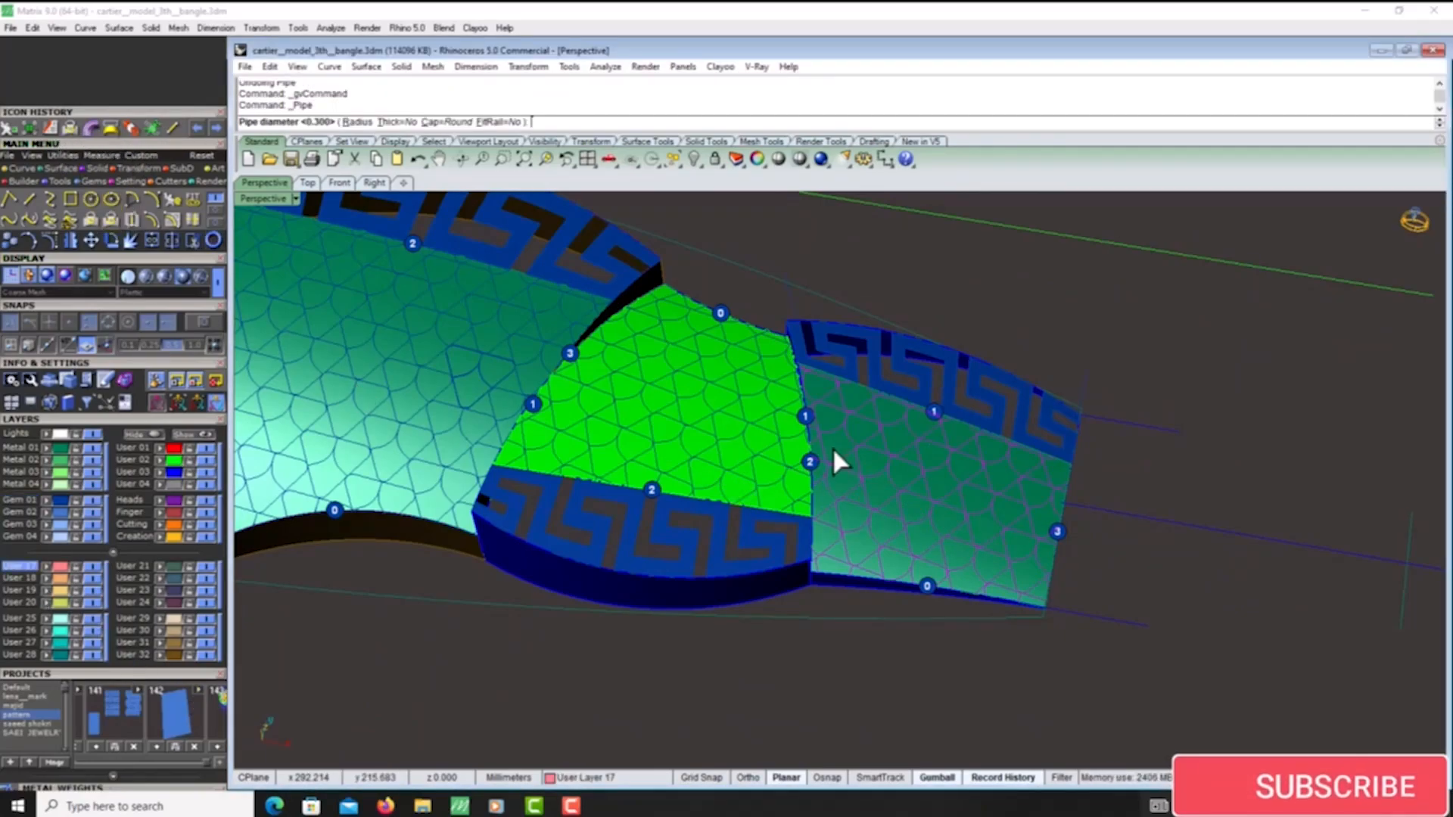
- Pipe the end panel's lattice curves at 0.3 mm diameter with round caps on layer User 17, and group the pipes
{"action": "key", "text": "Return"}
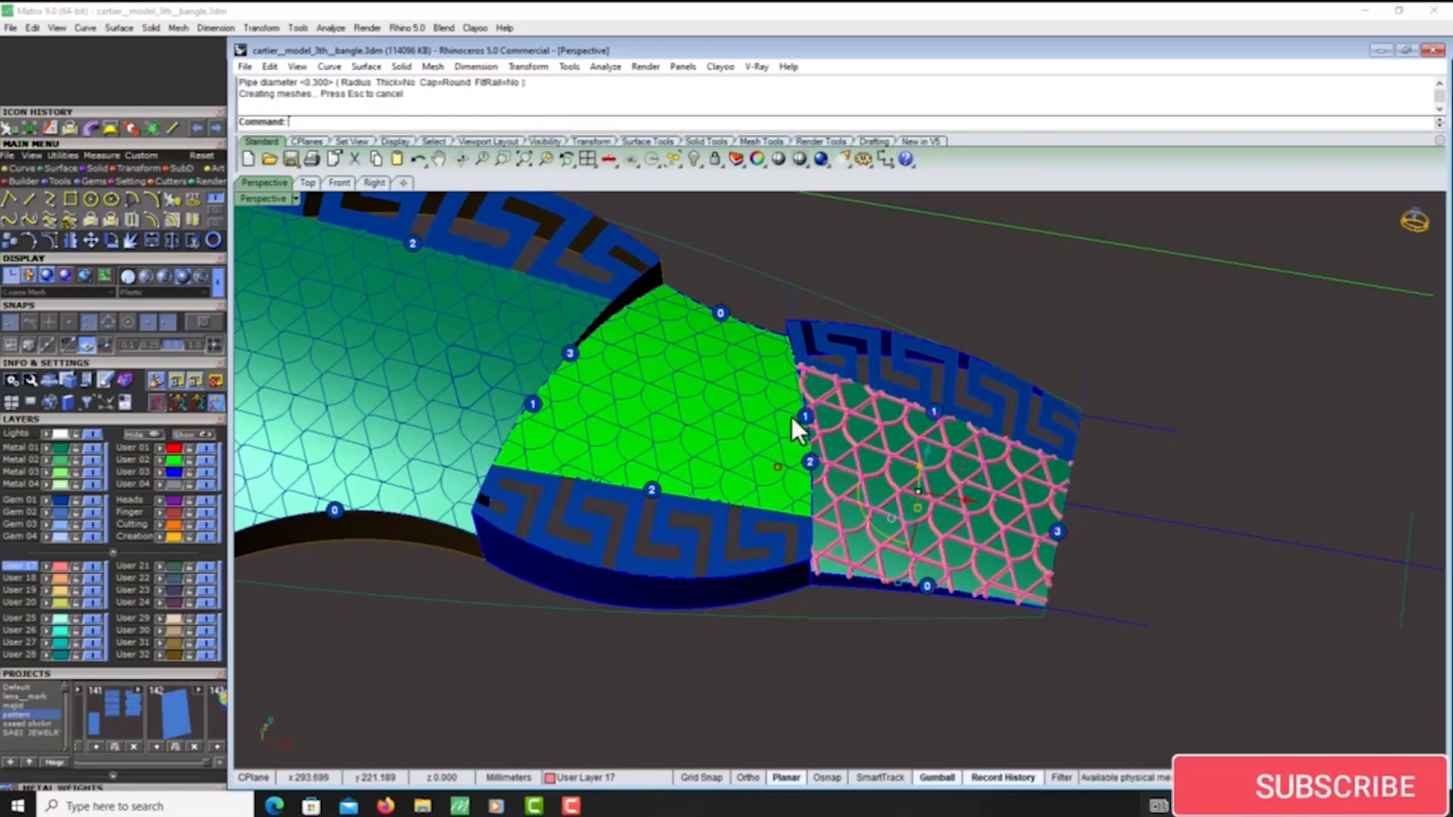
{"action": "right_click_drag", "start_coordinate": [797, 416], "coordinate": [938, 454]}
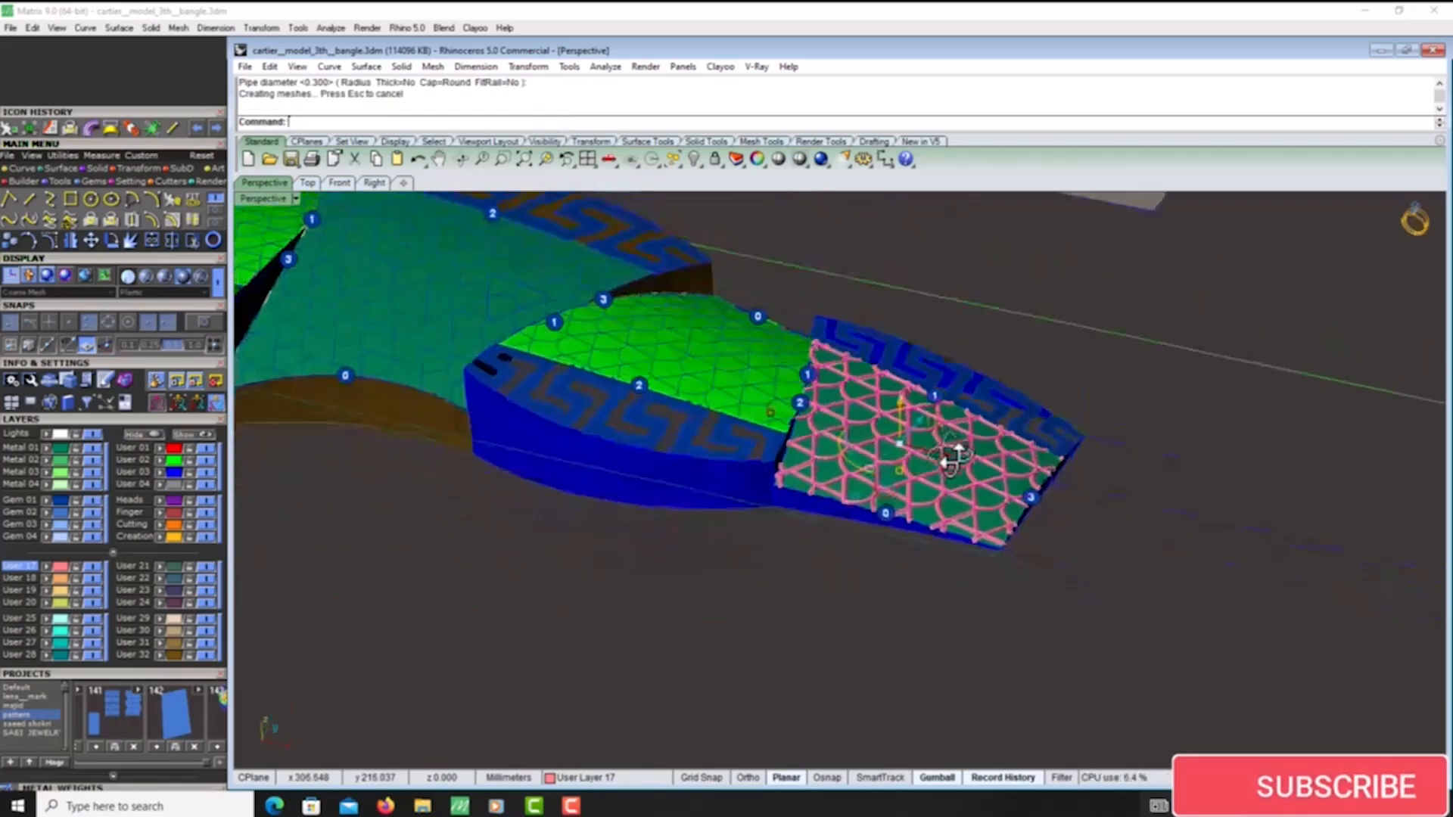
{"action": "left_click", "coordinate": [56, 565]}
{"action": "right_click_drag", "start_coordinate": [813, 500], "coordinate": [872, 378]}
{"action": "scroll", "coordinate": [901, 382], "scroll_direction": "up", "scroll_amount": 5}
{"action": "key", "text": "ctrl+g"}
{"action": "left_click", "coordinate": [844, 350]}
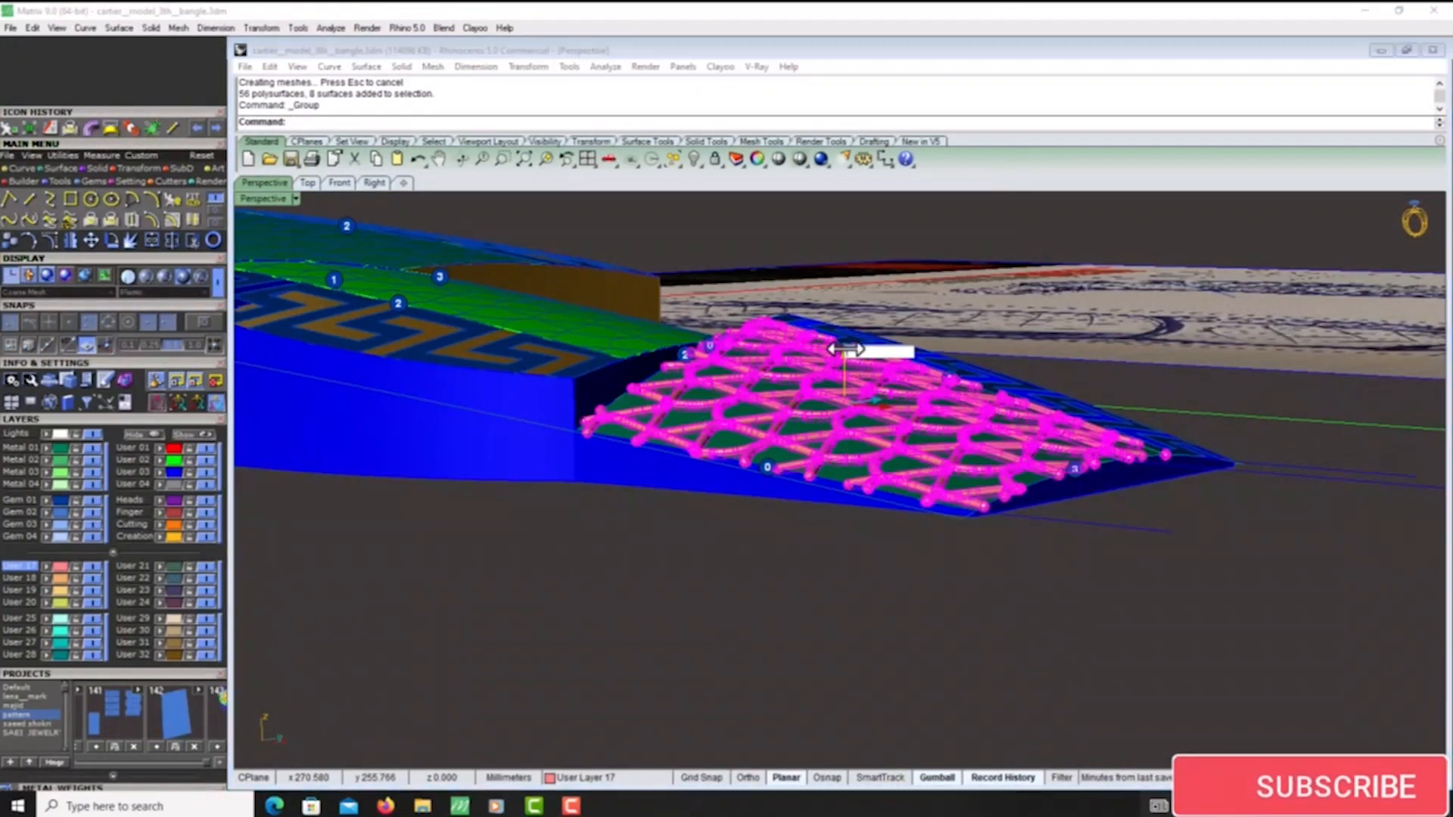
{"action": "key", "text": "Return"}
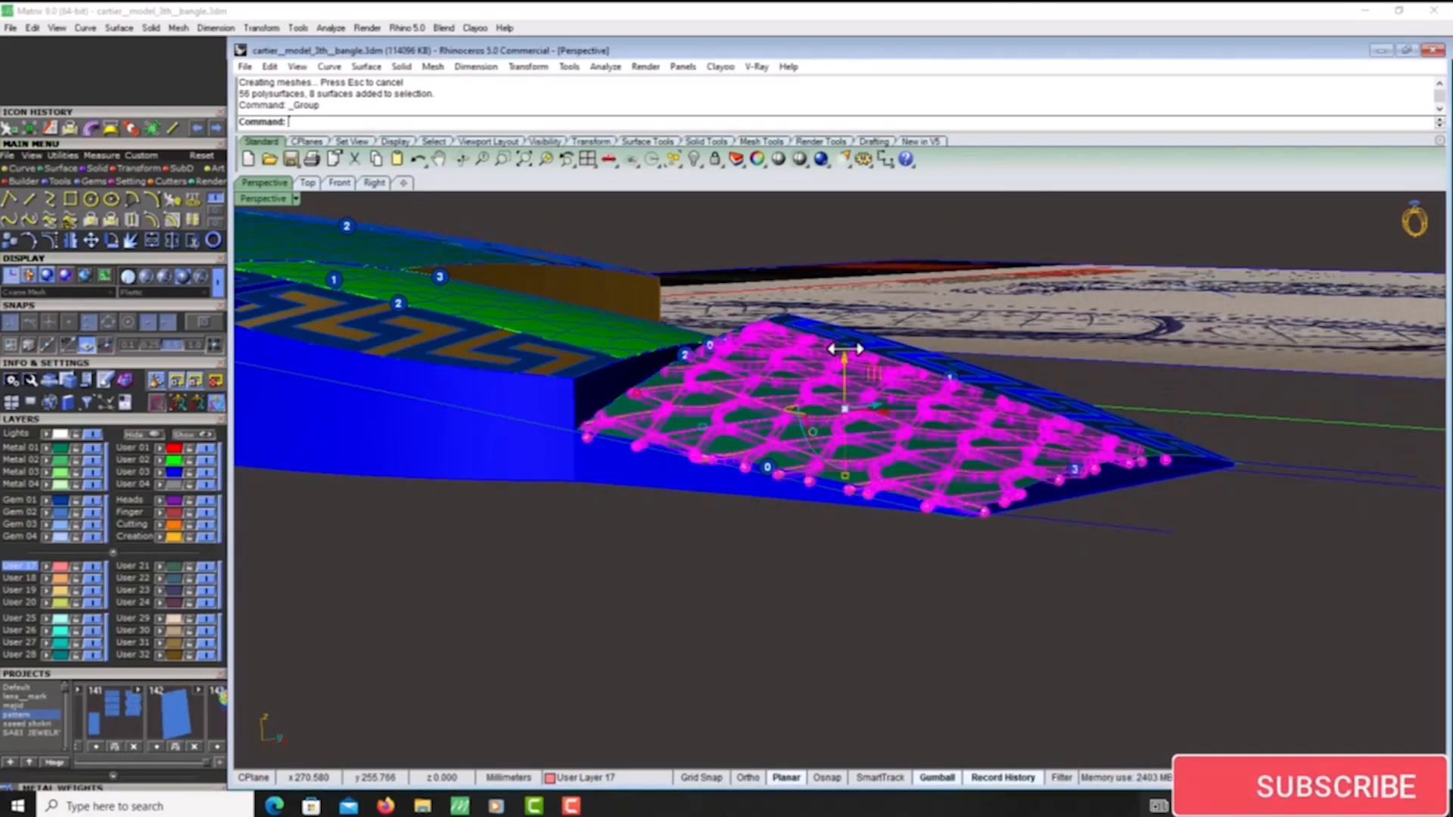
{"action": "key", "text": "Escape"}
- Put the end panel's base surface in its own group and hide it, leaving the piped lattice shown
{"action": "right_click_drag", "start_coordinate": [1029, 386], "coordinate": [1075, 485]}
{"action": "scroll", "coordinate": [976, 503], "scroll_direction": "up", "scroll_amount": 7}
{"action": "left_click", "coordinate": [983, 488]}
{"action": "key", "text": "ctrl+g"}
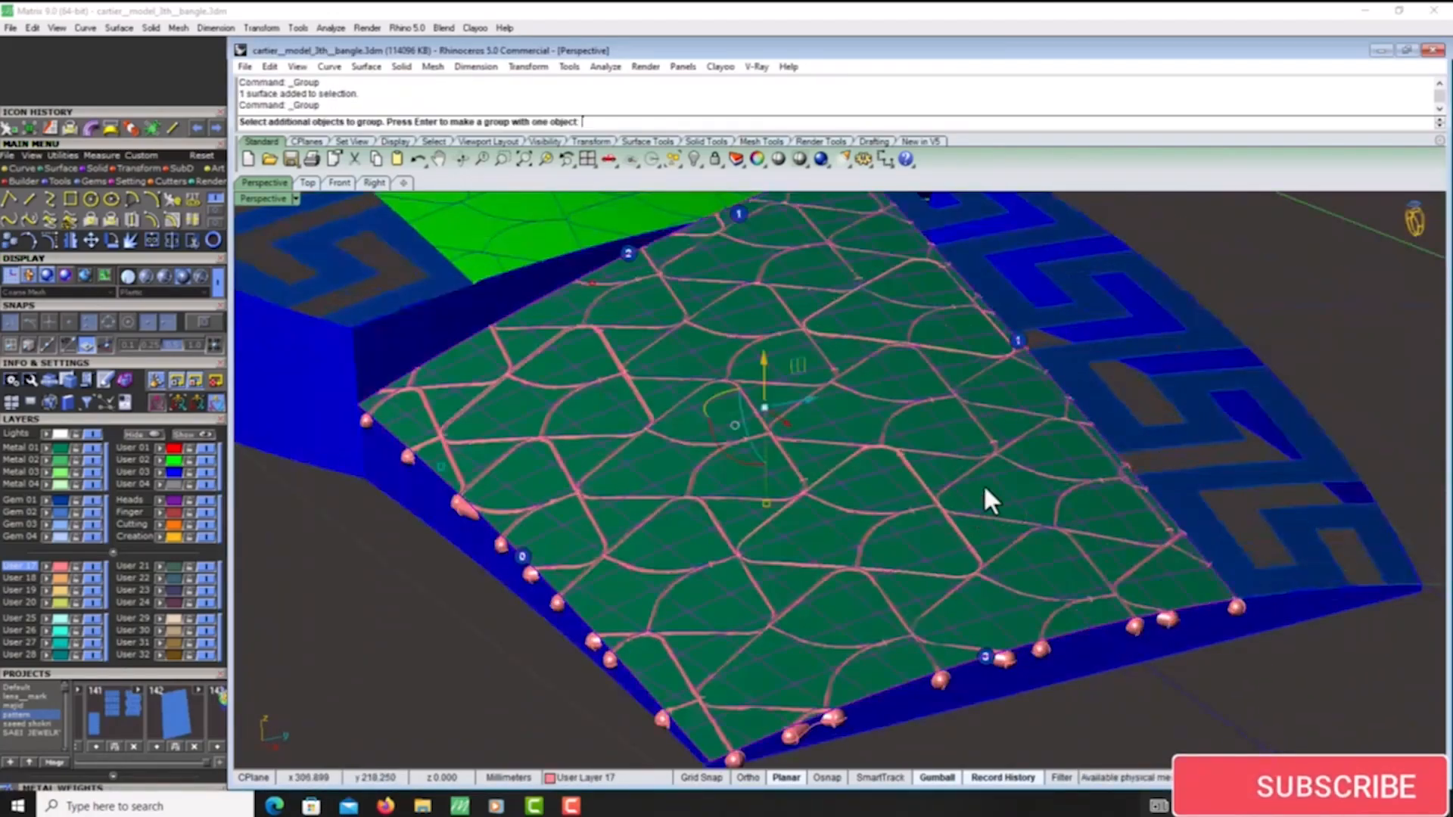
{"action": "key", "text": "Return"}
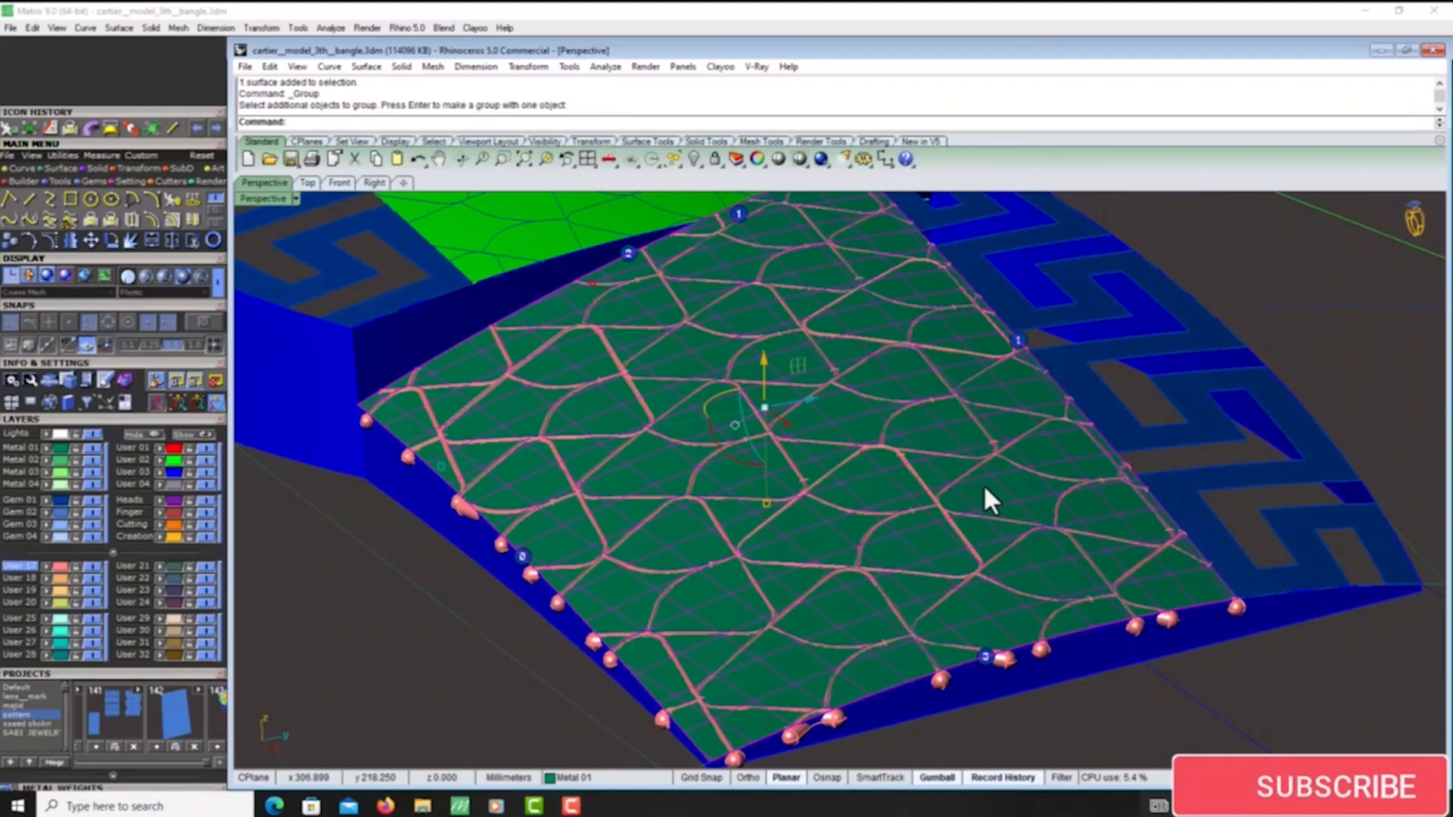
{"action": "key", "text": "ctrl+h"}
- Examine the piped lattice on the end panel from several angles
{"action": "right_click_drag", "start_coordinate": [958, 526], "coordinate": [956, 481]}
{"action": "scroll", "coordinate": [956, 478], "scroll_direction": "down", "scroll_amount": 6}
{"action": "right_click_drag", "start_coordinate": [908, 371], "coordinate": [848, 336]}
{"action": "scroll", "coordinate": [1214, 424], "scroll_direction": "up", "scroll_amount": 6}
{"action": "scroll", "coordinate": [1193, 441], "scroll_direction": "down", "scroll_amount": 5}
{"action": "scroll", "coordinate": [961, 386], "scroll_direction": "up", "scroll_amount": 8}
{"action": "scroll", "coordinate": [987, 347], "scroll_direction": "down", "scroll_amount": 8}
{"action": "scroll", "coordinate": [834, 365], "scroll_direction": "up", "scroll_amount": 5}
{"action": "scroll", "coordinate": [849, 336], "scroll_direction": "down", "scroll_amount": 4}
{"action": "scroll", "coordinate": [1084, 429], "scroll_direction": "up", "scroll_amount": 5}
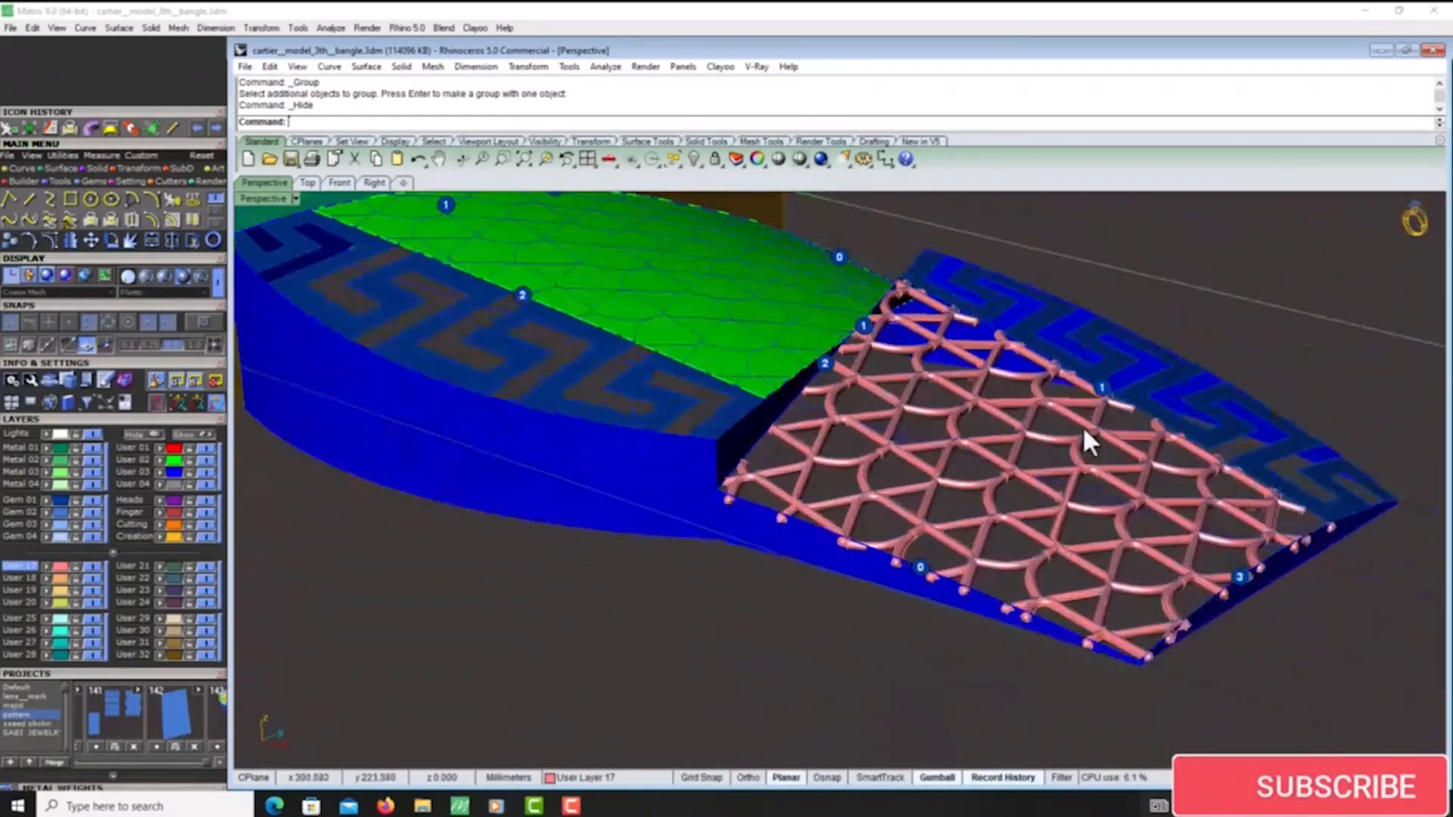
- Offset the surface of the green panel next to the piped end panel inward by 0.15 mm
{"action": "right_click_drag", "start_coordinate": [1083, 429], "coordinate": [974, 434]}
{"action": "scroll", "coordinate": [974, 434], "scroll_direction": "up", "scroll_amount": 3}
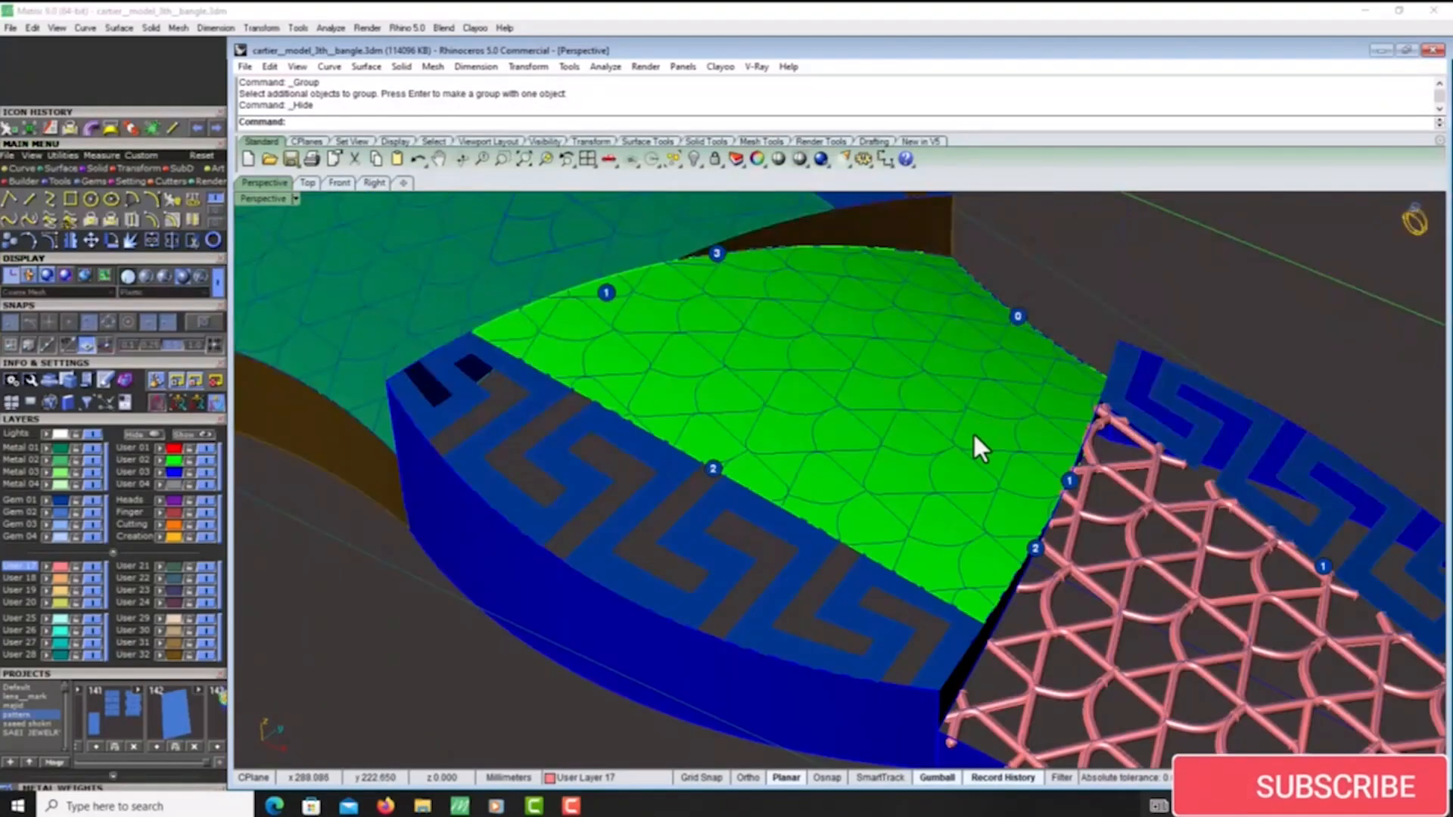
{"action": "left_click", "coordinate": [973, 433]}
{"action": "left_click", "coordinate": [61, 169]}
{"action": "left_click", "coordinate": [171, 220]}
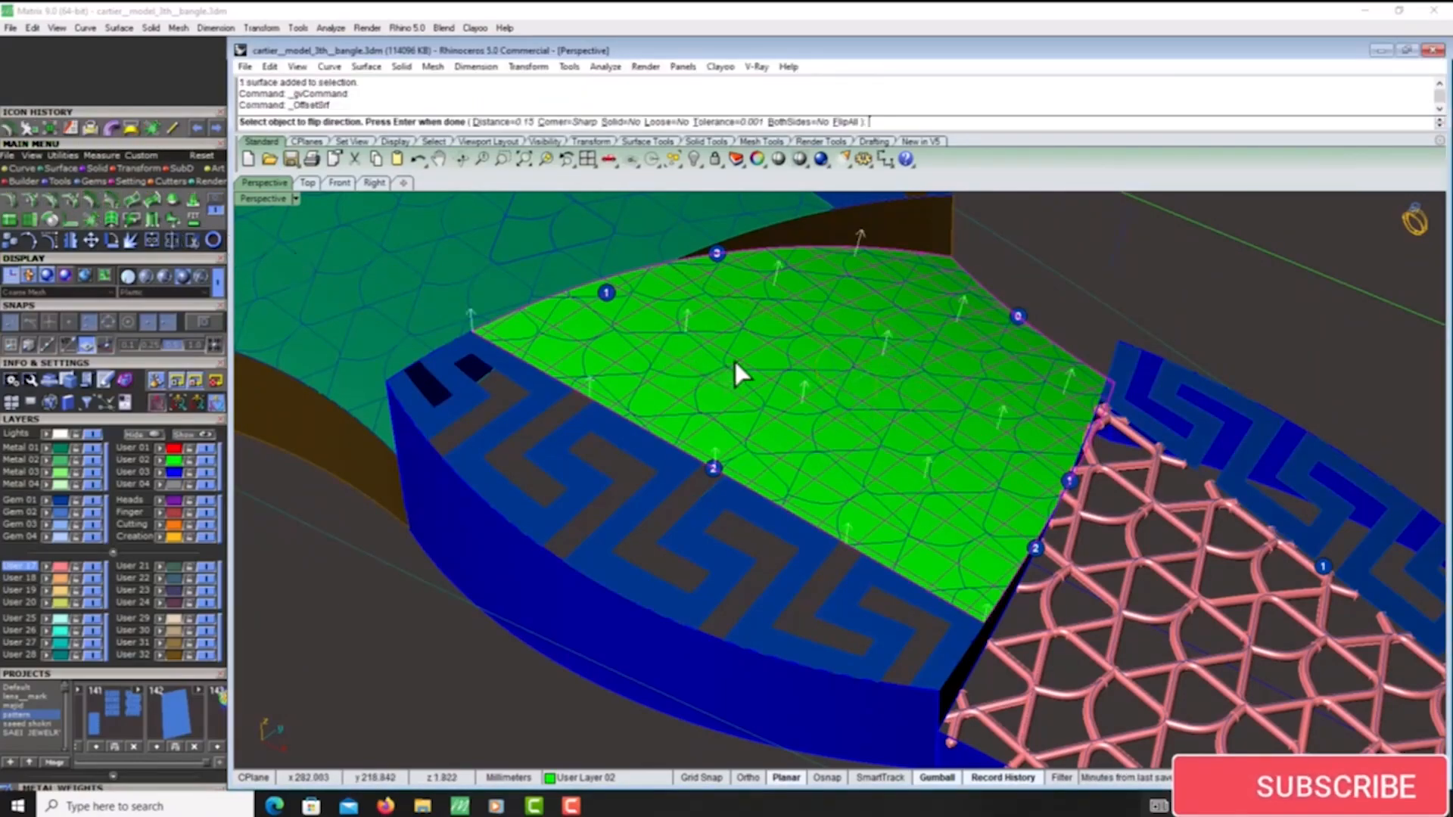
{"action": "left_click", "coordinate": [735, 363]}
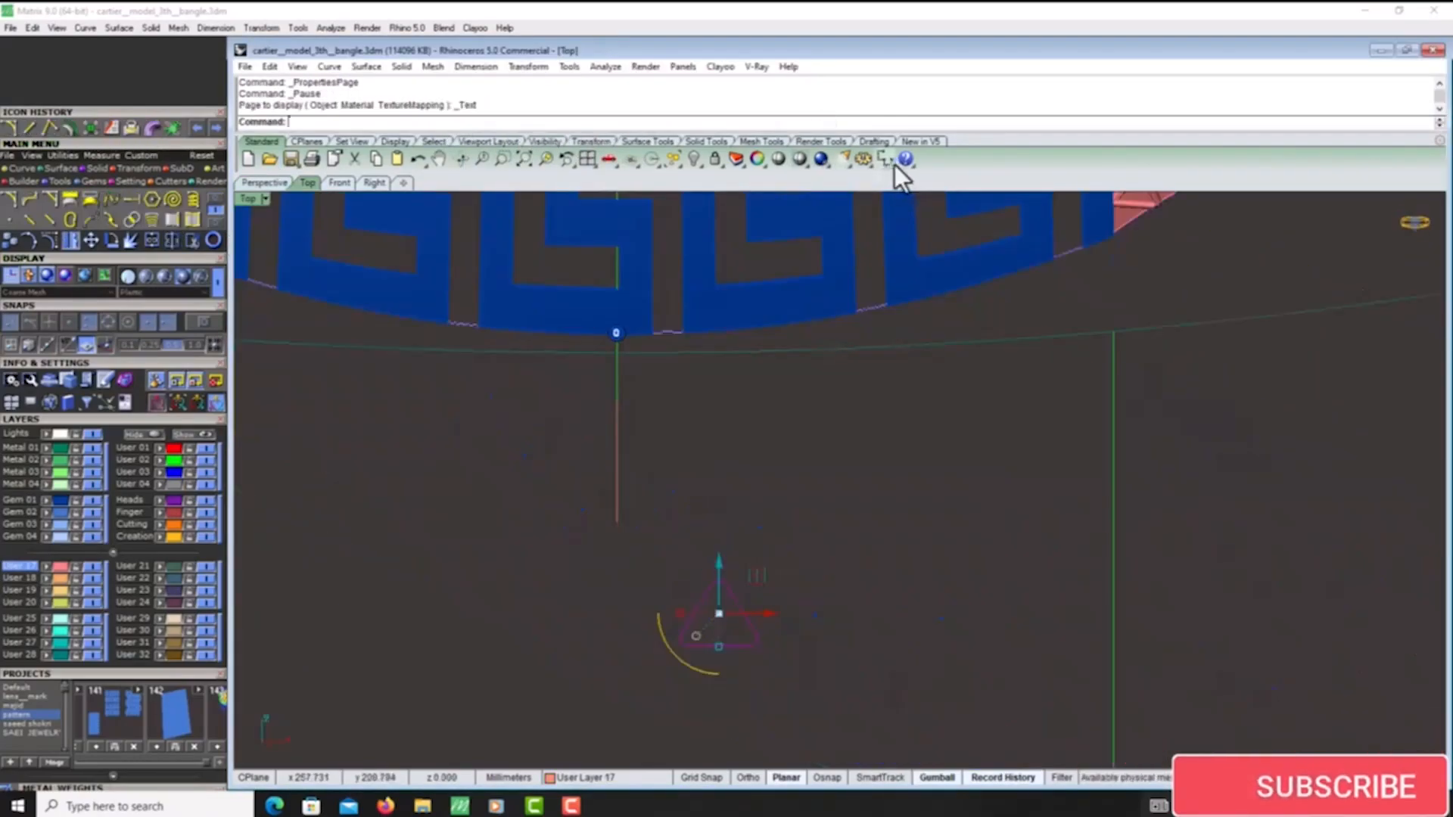
- Measure across the rounded triangle in the top view with an aligned dimension and scale the triangle down slightly
{"action": "left_click", "coordinate": [893, 163]}
{"action": "left_click", "coordinate": [942, 191]}
{"action": "scroll", "coordinate": [738, 630], "scroll_direction": "up", "scroll_amount": 1}
{"action": "left_click", "coordinate": [730, 581]}
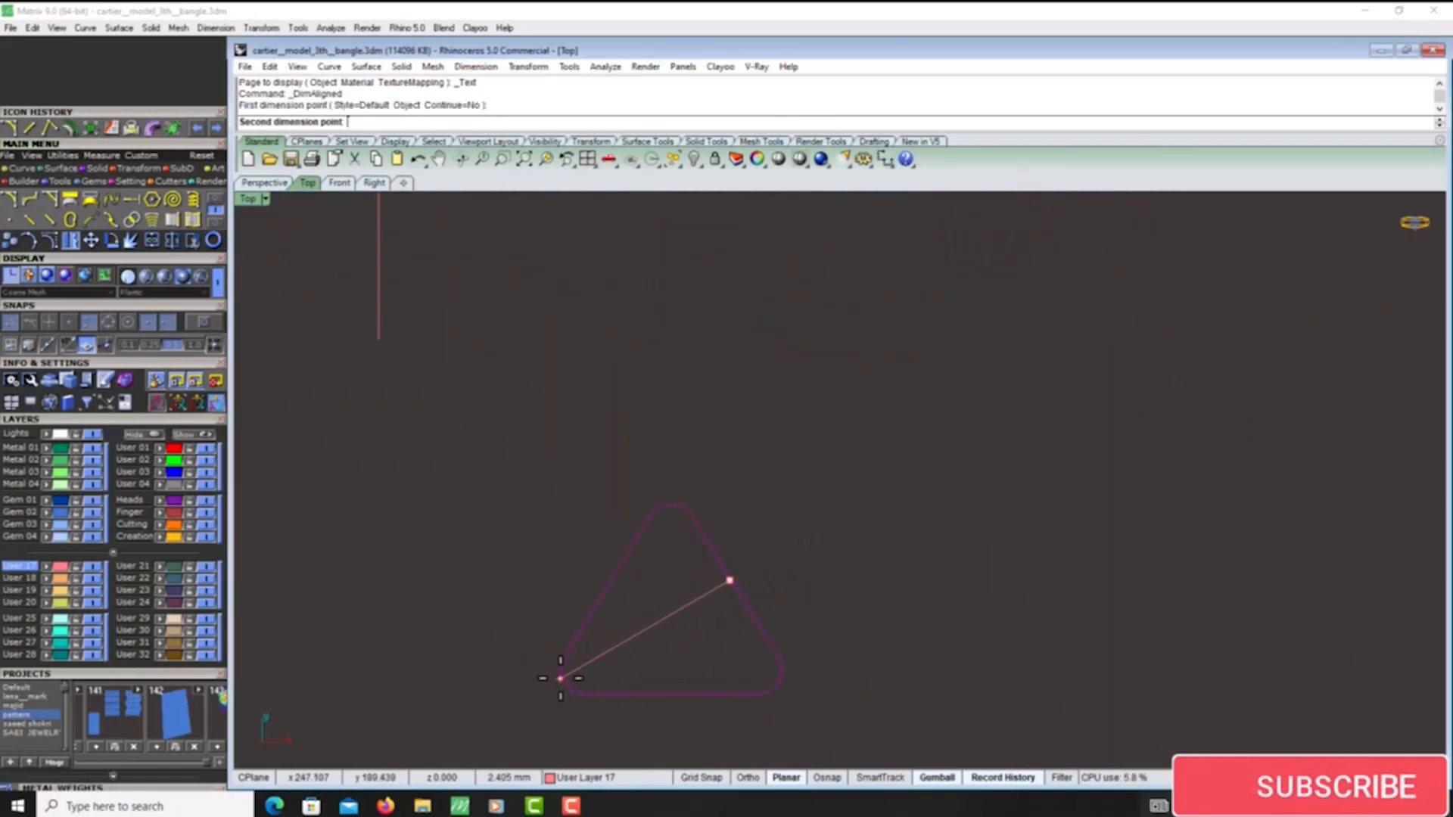
{"action": "left_click", "coordinate": [557, 683]}
{"action": "left_click", "coordinate": [665, 570]}
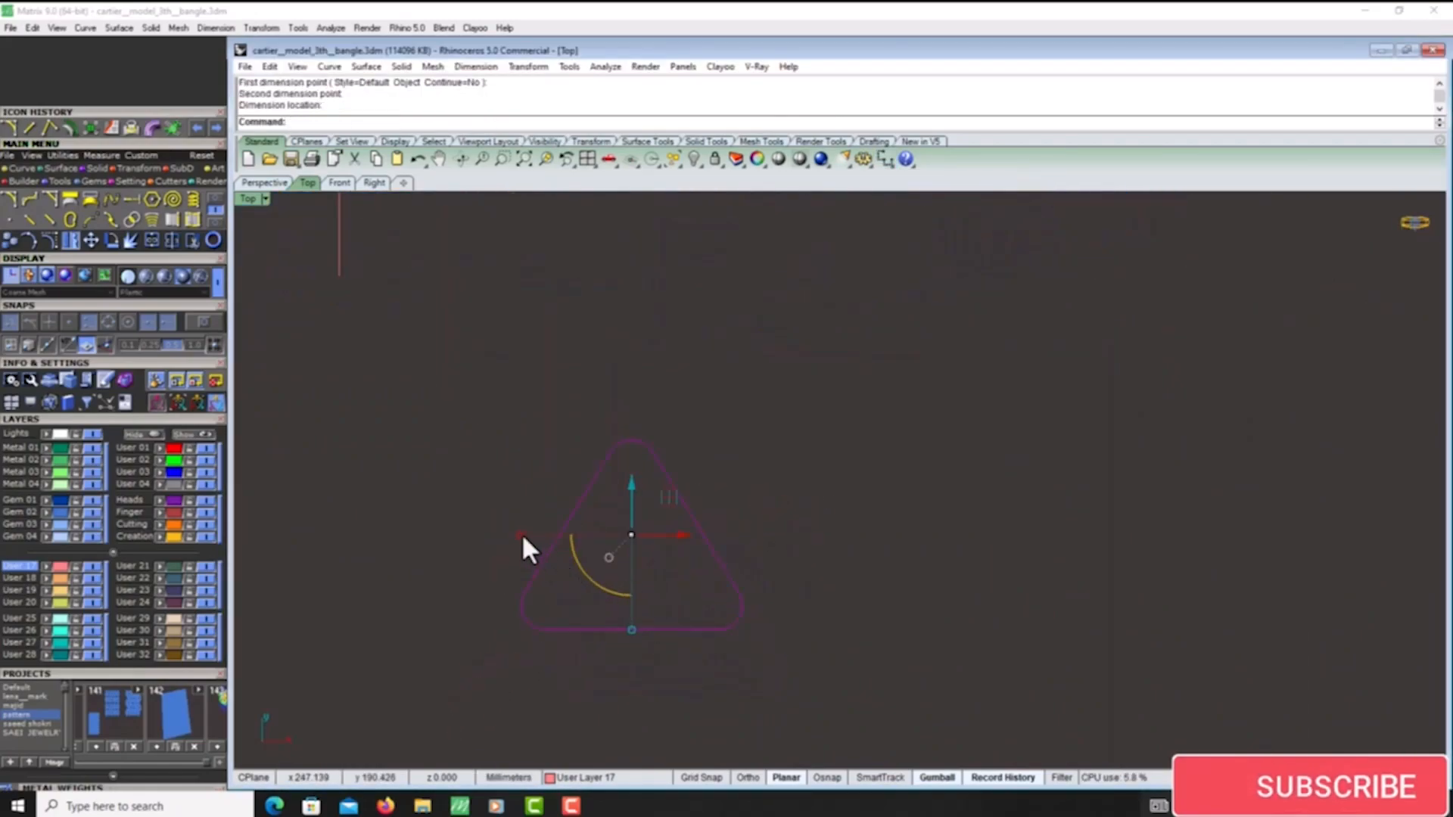
{"action": "left_click_drag", "start_coordinate": [522, 535], "coordinate": [541, 545], "text": "shift"}
- Recheck the rounded triangle with aligned measurements between its sides and scale it down a little further
{"action": "right_click", "coordinate": [541, 545]}
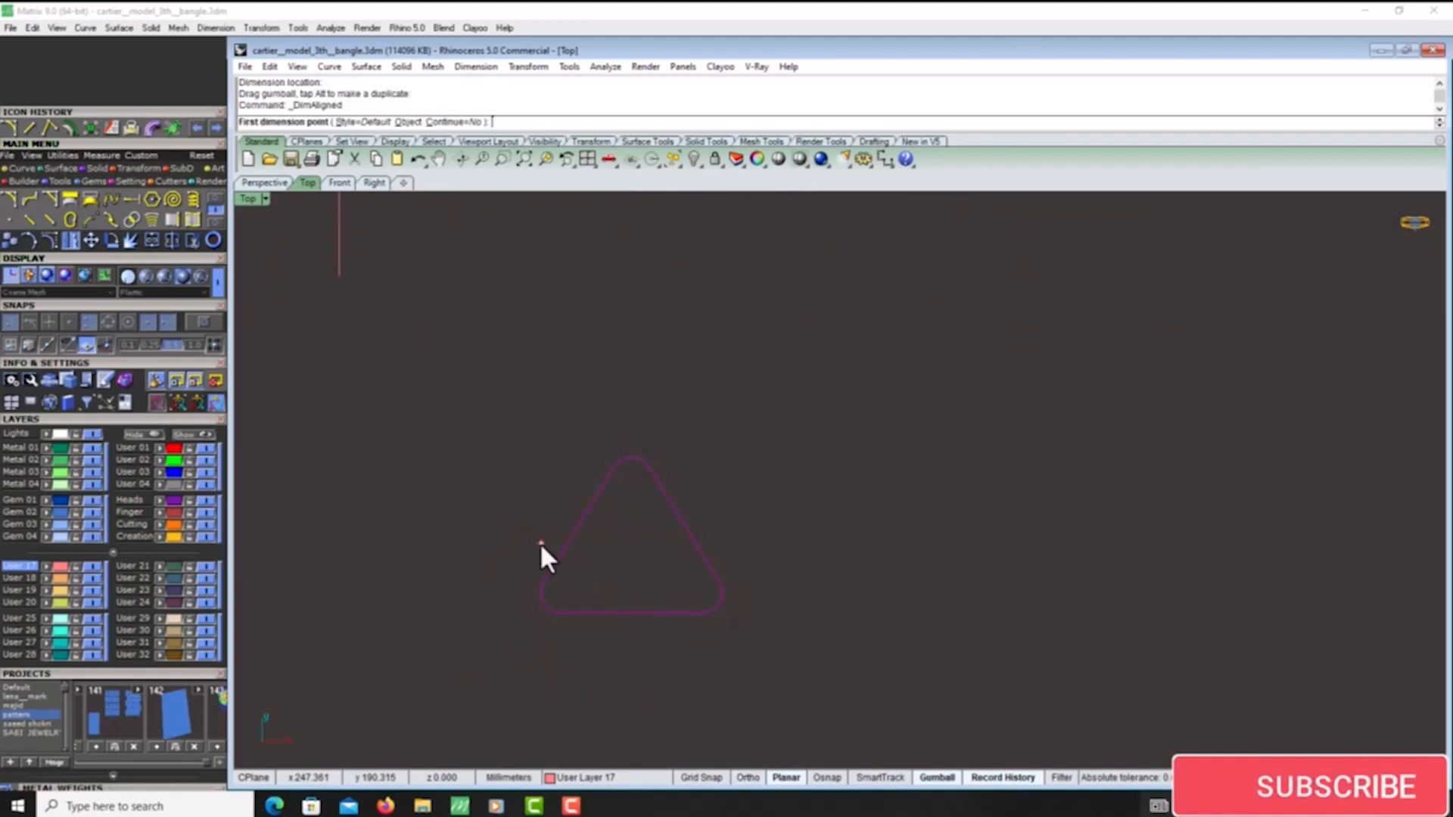
{"action": "left_click", "coordinate": [544, 603]}
{"action": "left_click", "coordinate": [683, 523]}
{"action": "key", "text": "Escape"}
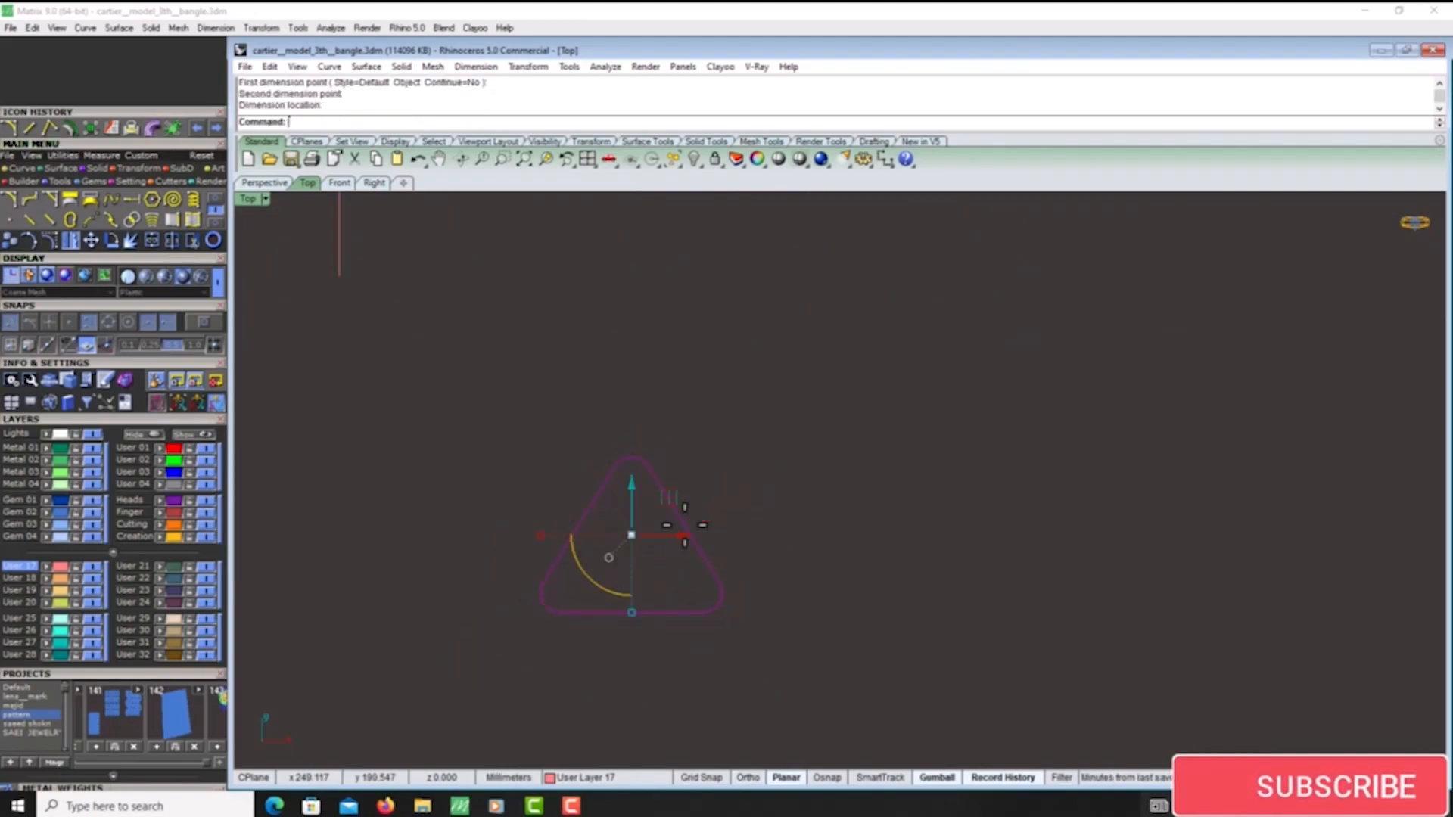
{"action": "right_click", "coordinate": [650, 582]}
{"action": "left_click", "coordinate": [649, 612]}
{"action": "left_click", "coordinate": [577, 524]}
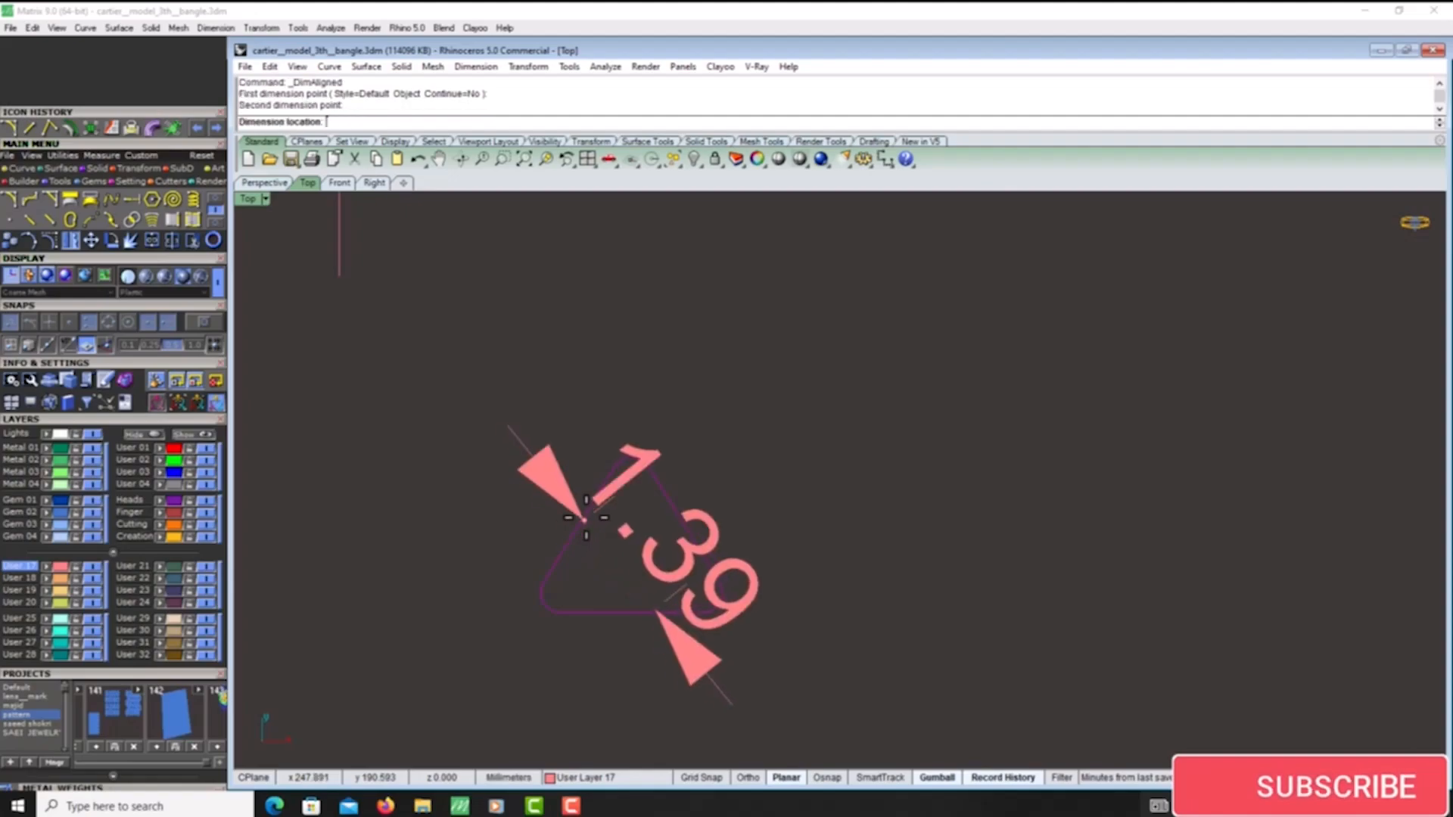
{"action": "key", "text": "Escape"}
{"action": "scroll", "coordinate": [559, 564], "scroll_direction": "up", "scroll_amount": 4}
{"action": "left_click_drag", "start_coordinate": [533, 520], "coordinate": [545, 523], "text": "shift"}
- Move the rounded triangle farther from the central Greek key border into the open space
{"action": "scroll", "coordinate": [690, 604], "scroll_direction": "down", "scroll_amount": 15}
{"action": "scroll", "coordinate": [701, 608], "scroll_direction": "down", "scroll_amount": 4}
{"action": "left_click_drag", "start_coordinate": [738, 564], "coordinate": [811, 614]}
{"action": "scroll", "coordinate": [717, 379], "scroll_direction": "up", "scroll_amount": 8}
{"action": "scroll", "coordinate": [617, 318], "scroll_direction": "down", "scroll_amount": 3}
{"action": "scroll", "coordinate": [757, 674], "scroll_direction": "up", "scroll_amount": 3}
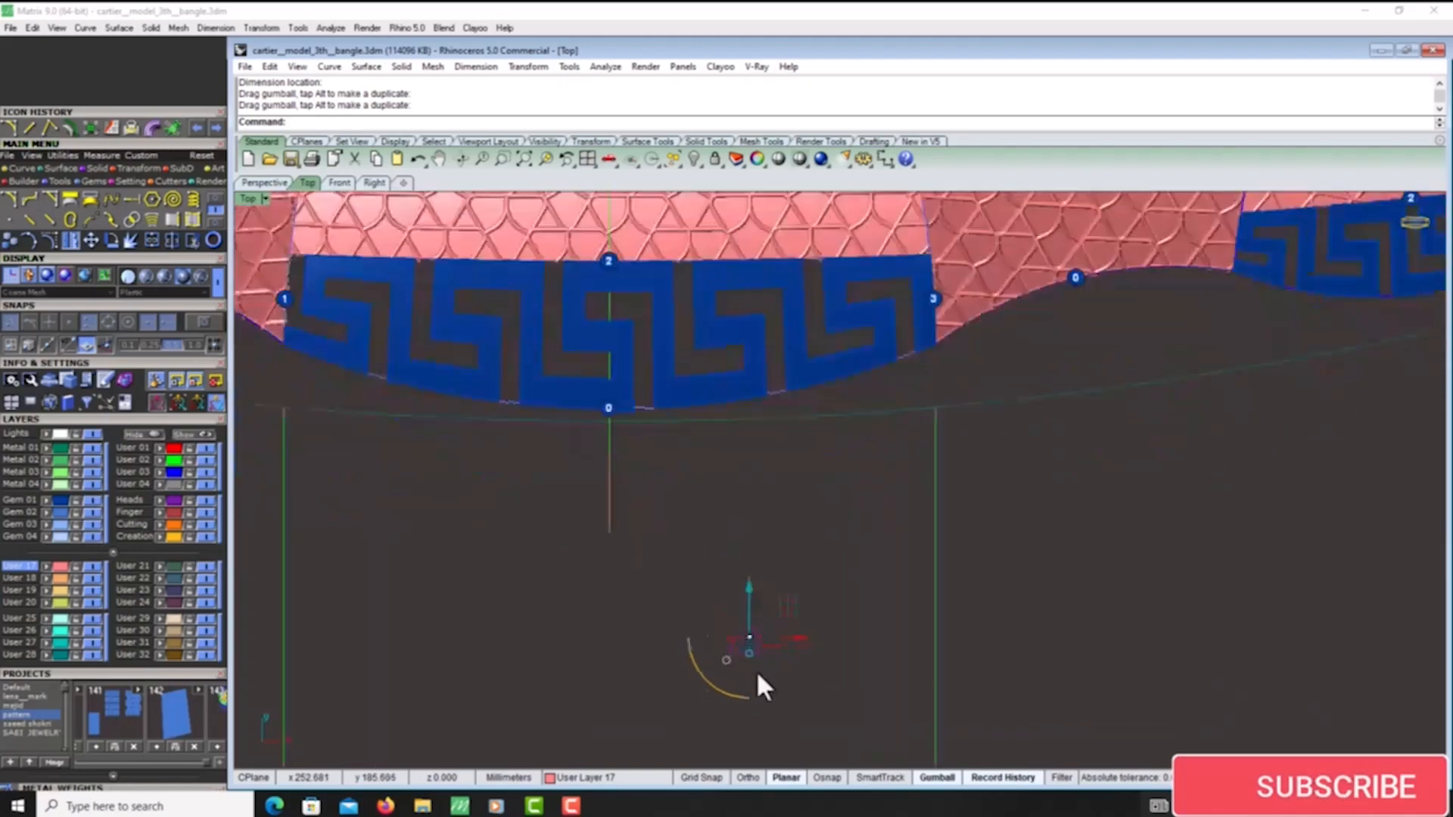
- Raise the rounded triangle vertically well above the bangle panels in the perspective view
{"action": "scroll", "coordinate": [779, 630], "scroll_direction": "down", "scroll_amount": 3}
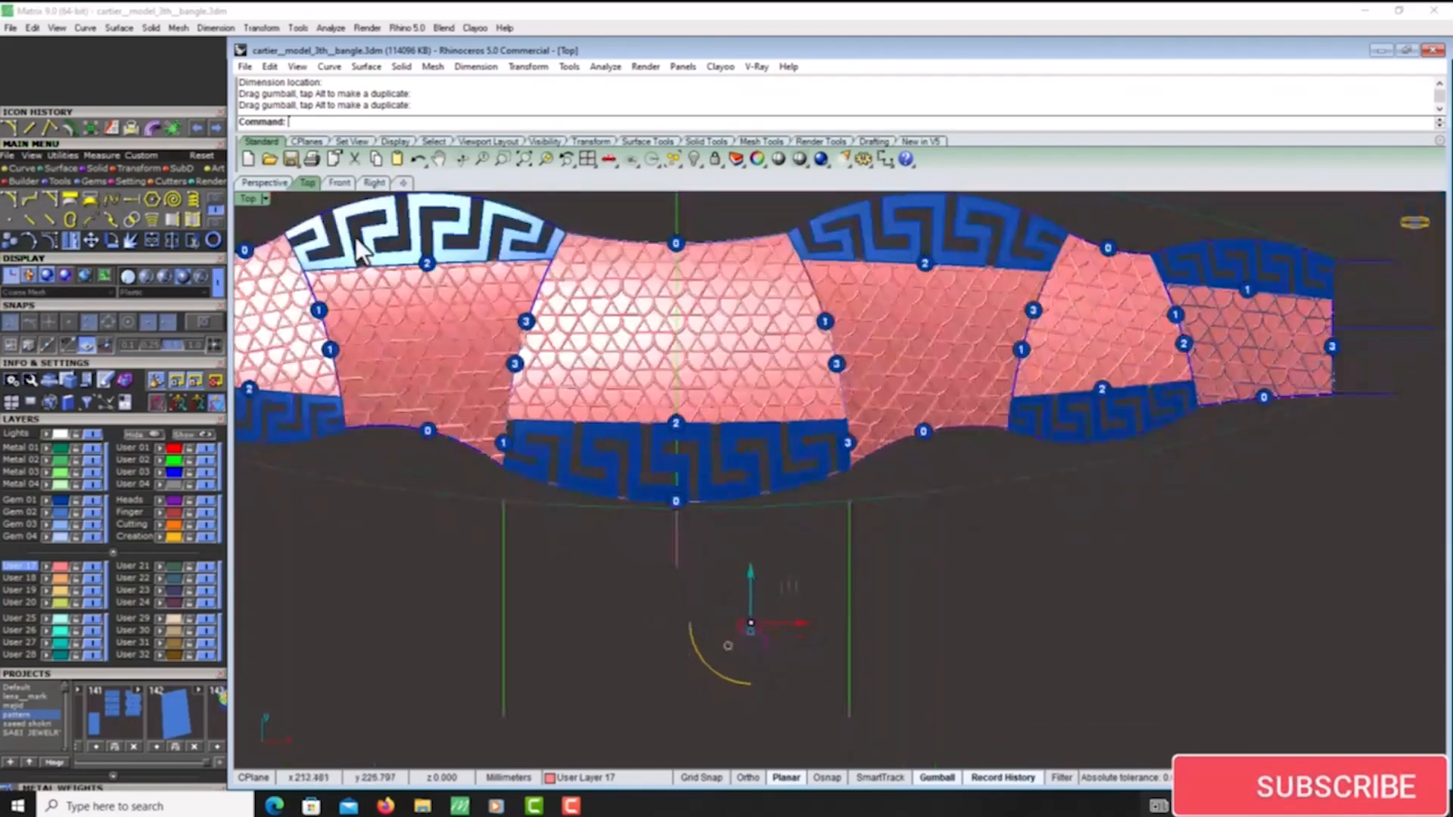
{"action": "left_click", "coordinate": [271, 184]}
{"action": "right_click_drag", "start_coordinate": [901, 597], "coordinate": [855, 522]}
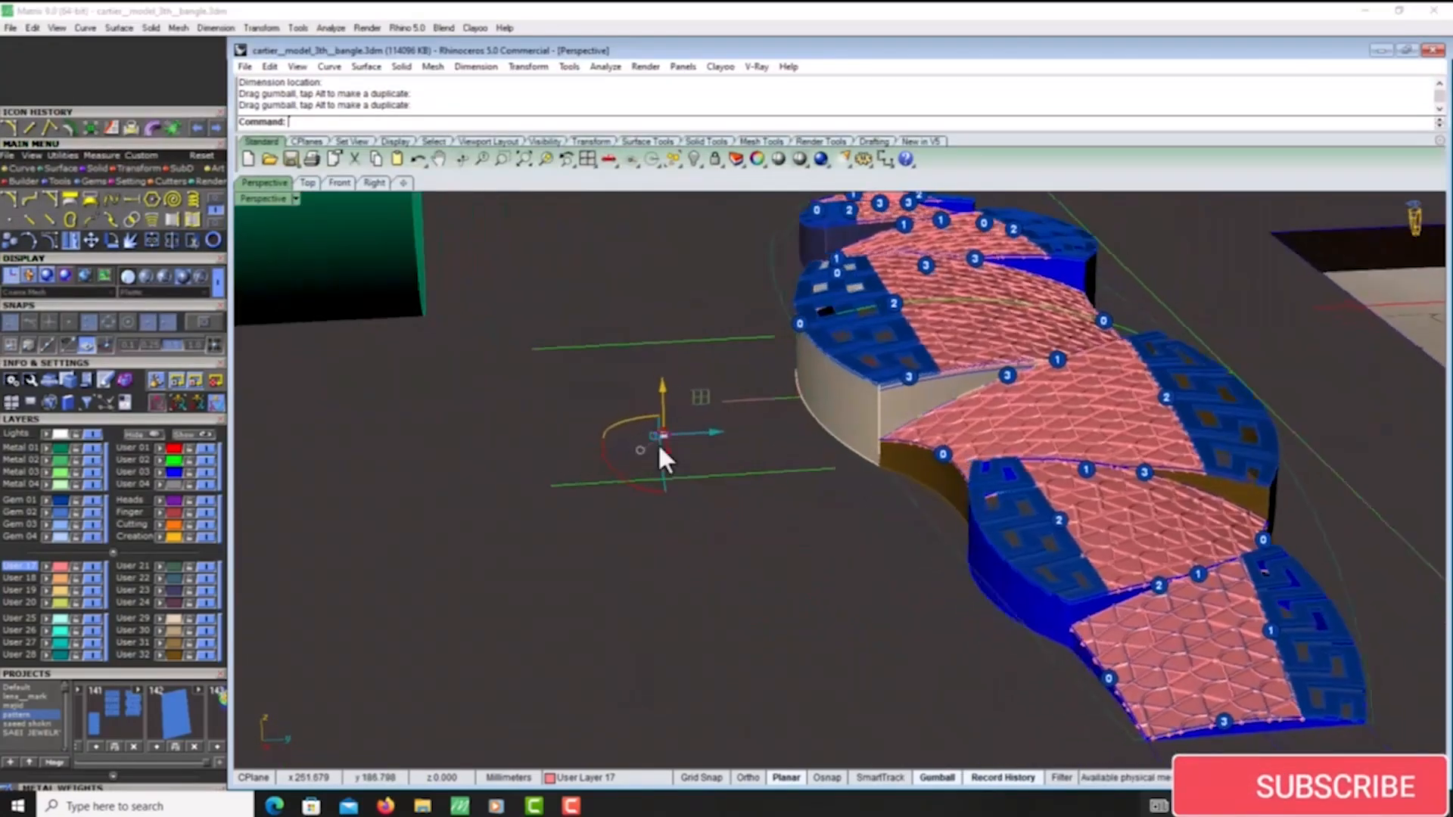
{"action": "left_click_drag", "start_coordinate": [671, 391], "coordinate": [657, 209]}
{"action": "right_click_drag", "start_coordinate": [681, 324], "coordinate": [679, 277]}
{"action": "left_click_drag", "start_coordinate": [682, 281], "coordinate": [688, 241]}
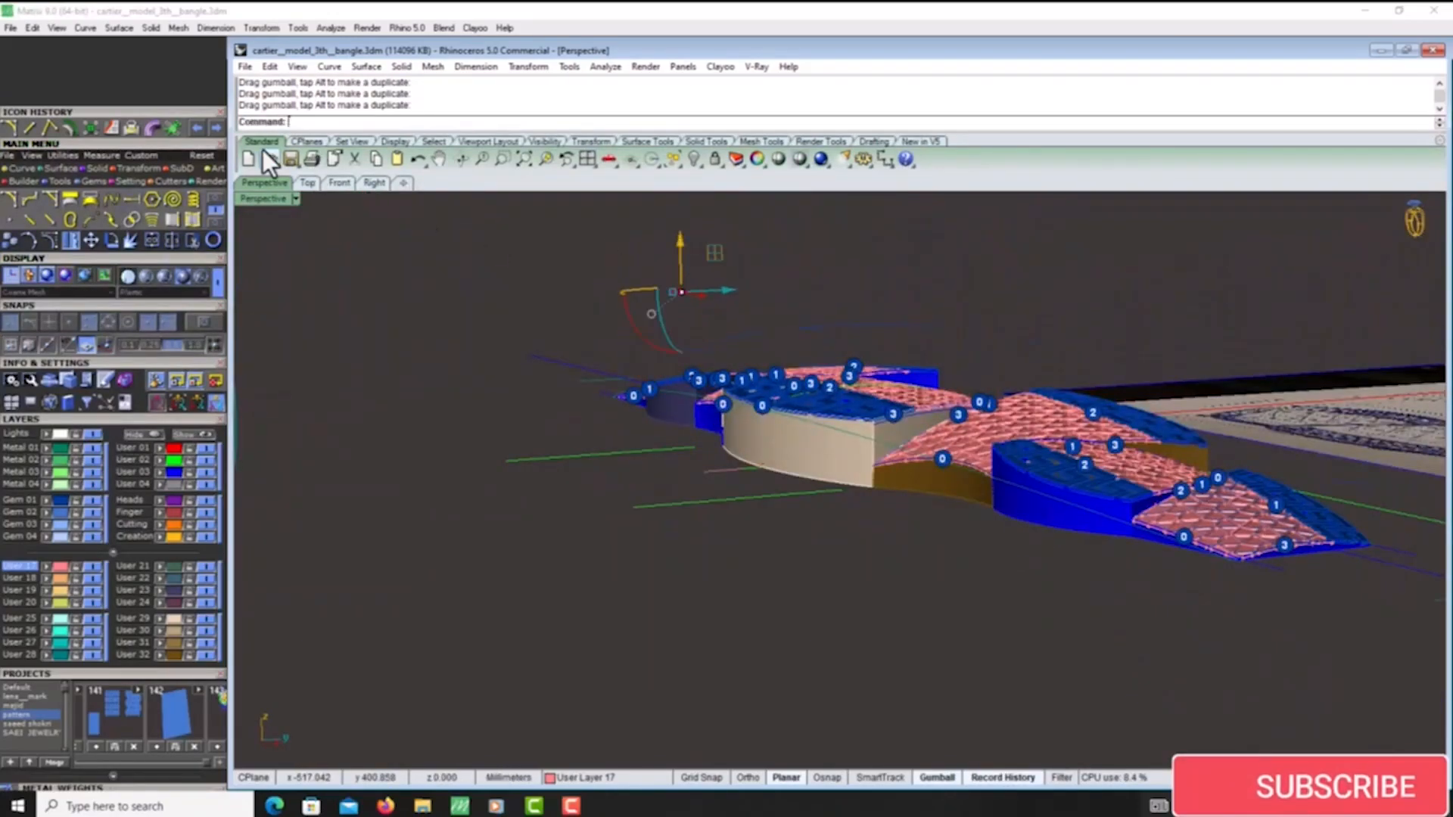
- Put the rounded triangle on the Finger Sizes layer and move it over the central lattice panel in the top view
{"action": "left_click", "coordinate": [301, 183]}
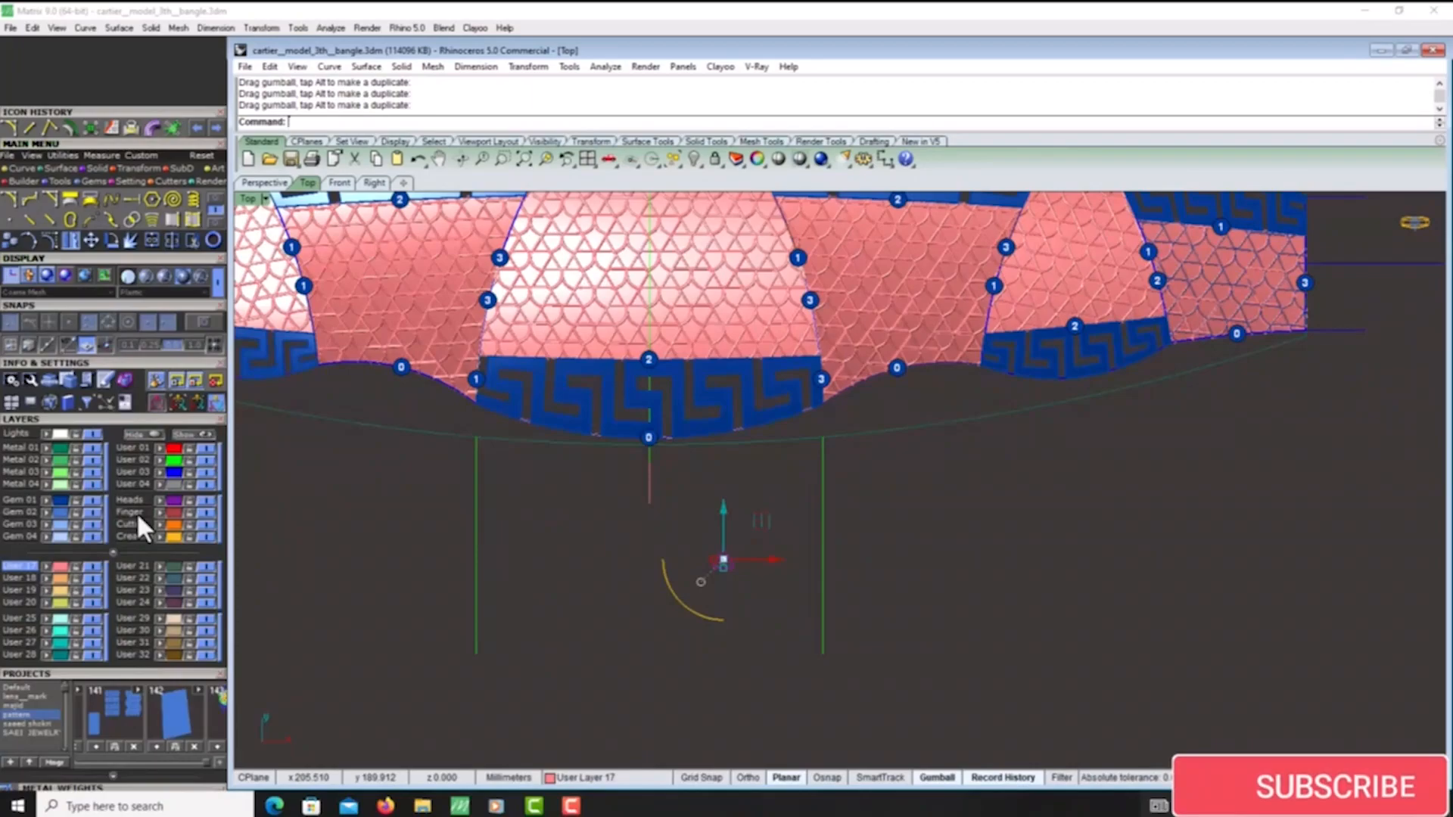
{"action": "left_click", "coordinate": [156, 508]}
{"action": "left_click_drag", "start_coordinate": [768, 519], "coordinate": [764, 276]}
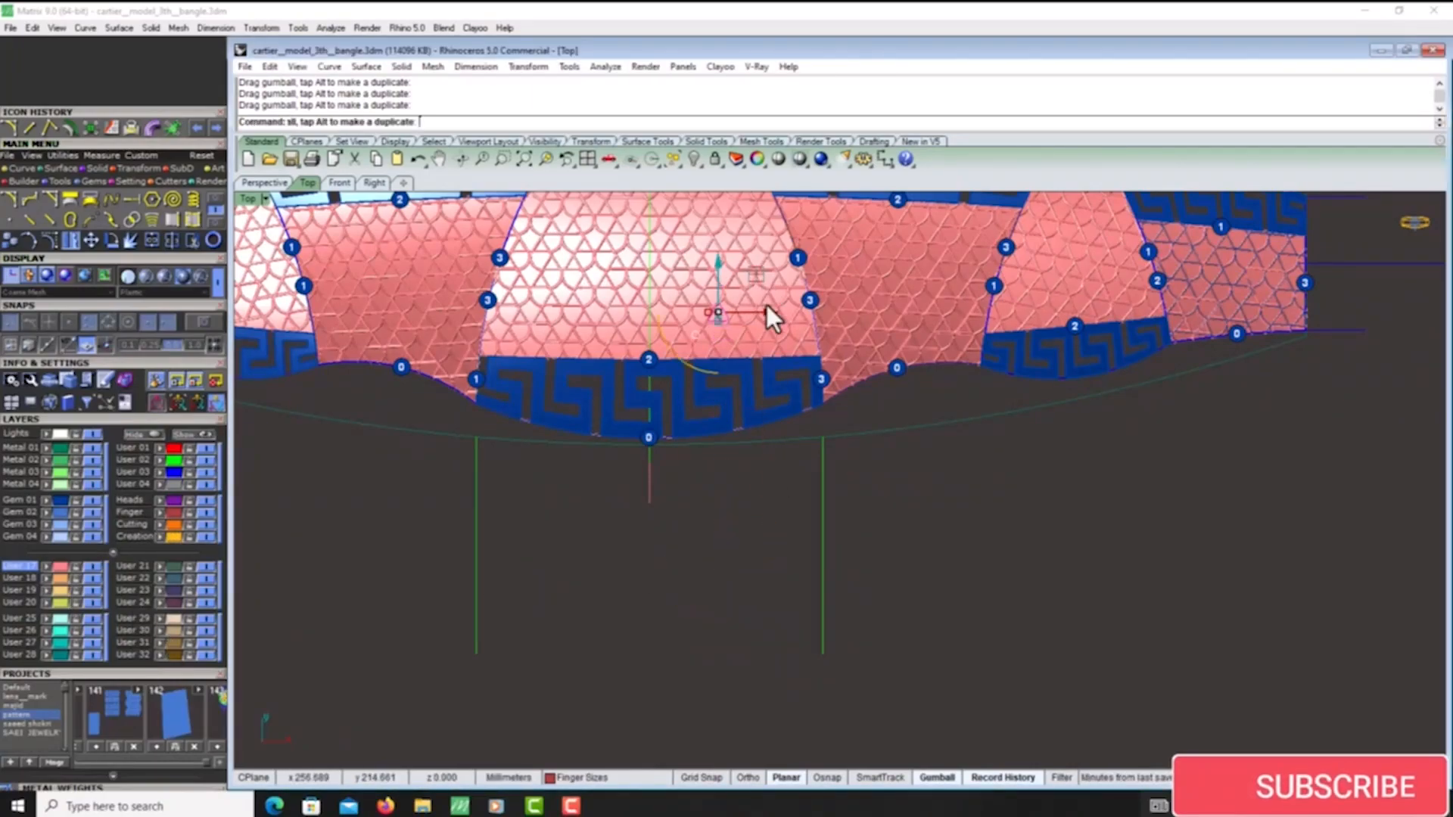
- Reposition the rounded triangle over the lower part of the central lattice panel and rotate it to suit the lattice
{"action": "right_click_drag", "start_coordinate": [737, 303], "coordinate": [742, 398]}
{"action": "scroll", "coordinate": [742, 398], "scroll_direction": "up", "scroll_amount": 4}
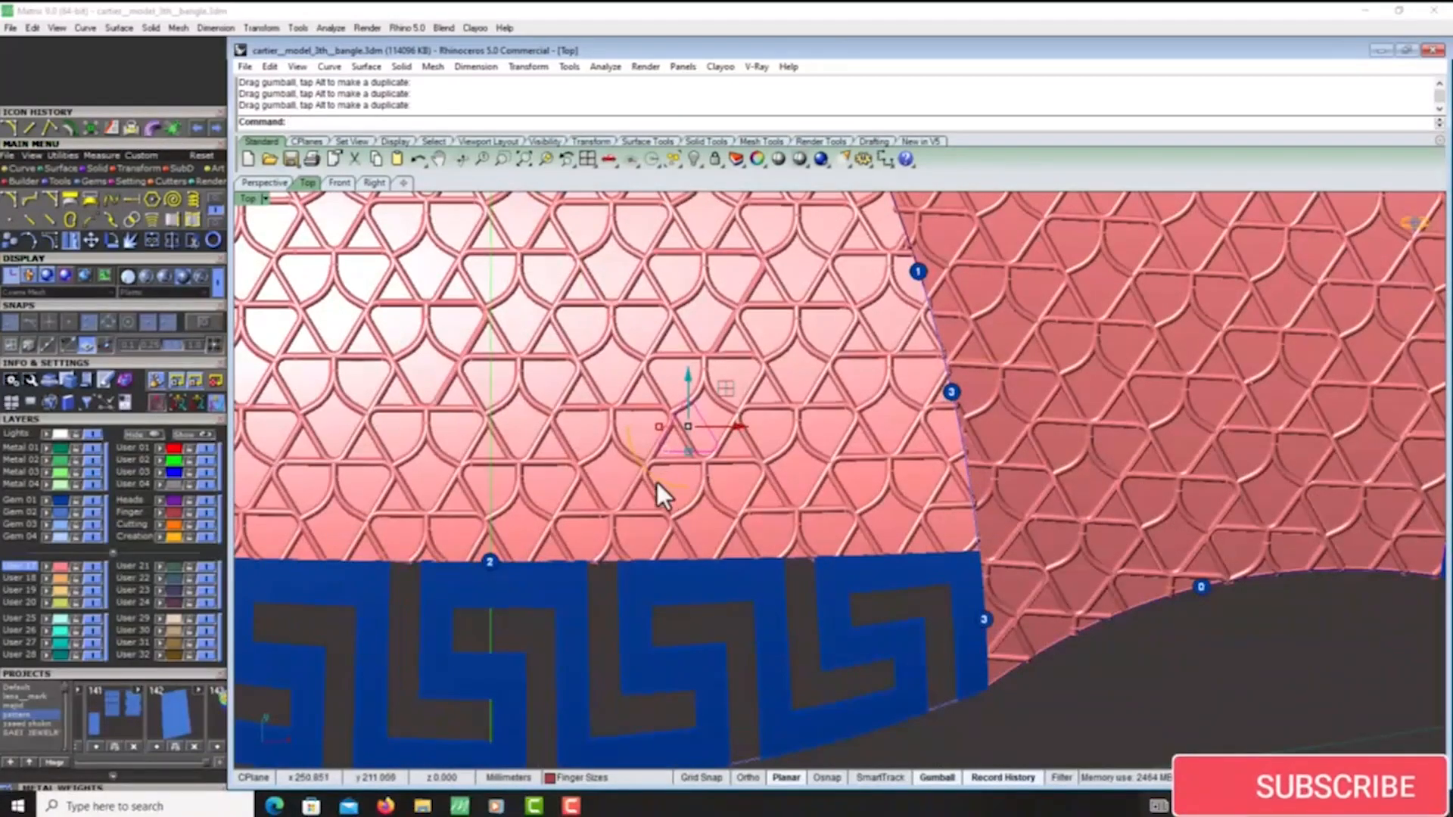
{"action": "left_click_drag", "start_coordinate": [657, 482], "coordinate": [629, 466]}
{"action": "left_click_drag", "start_coordinate": [738, 405], "coordinate": [783, 388]}
{"action": "right_click_drag", "start_coordinate": [808, 430], "coordinate": [972, 434]}
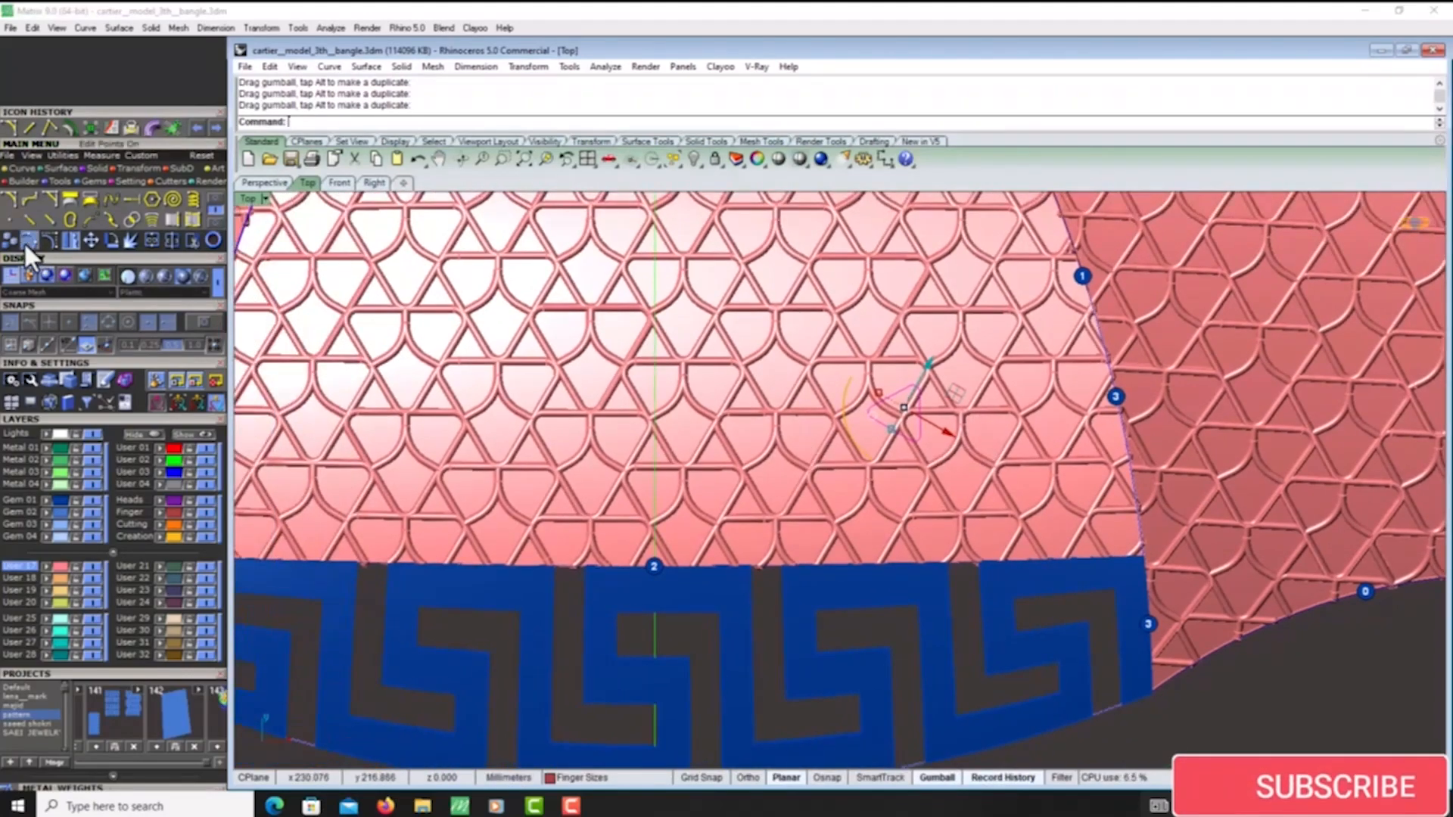
- Copy the rotated triangle to other spots across the central lattice panel
{"action": "left_click", "coordinate": [71, 240]}
{"action": "scroll", "coordinate": [947, 467], "scroll_direction": "down", "scroll_amount": 8}
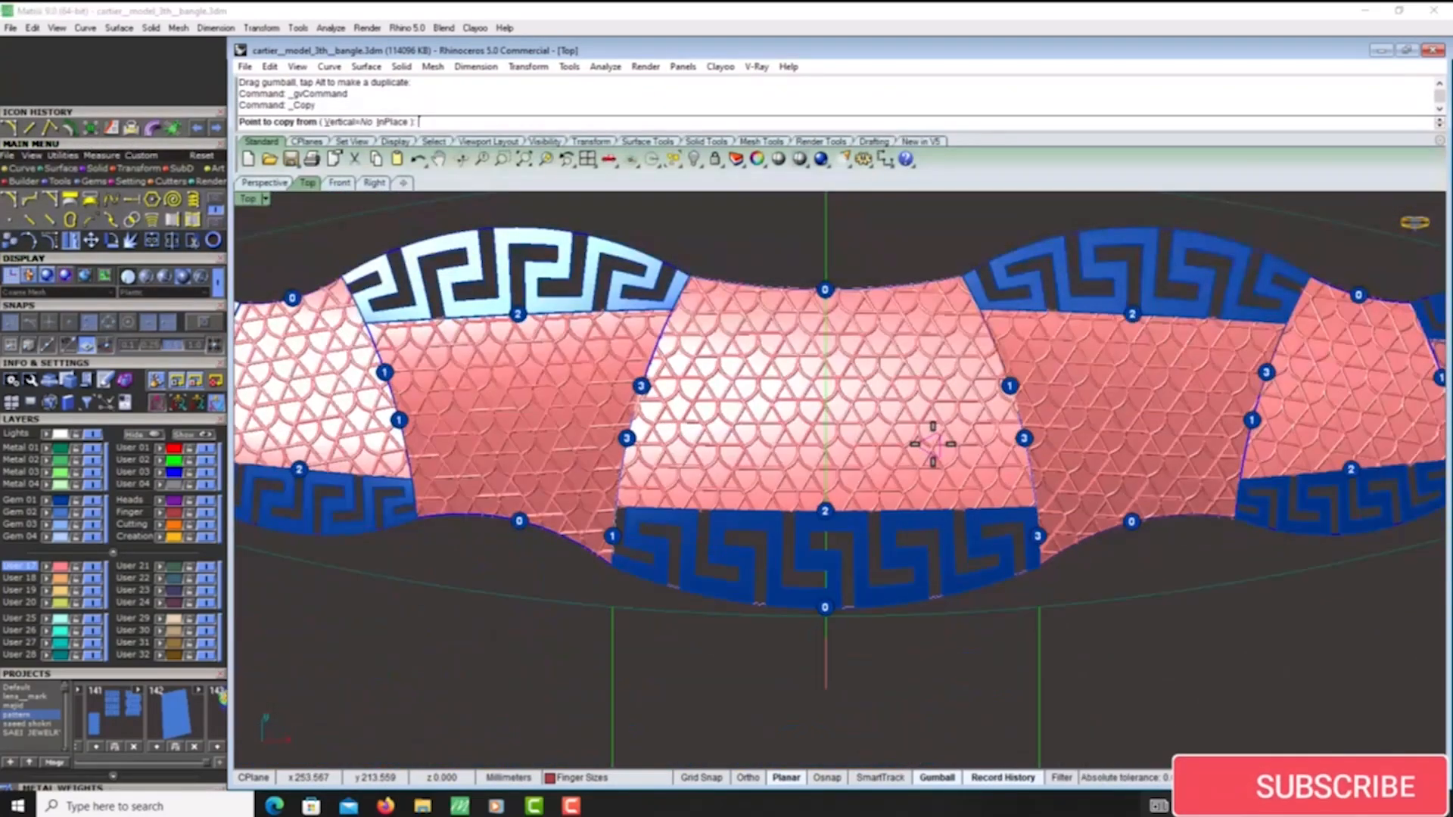
{"action": "scroll", "coordinate": [933, 444], "scroll_direction": "up", "scroll_amount": 4}
{"action": "left_click", "coordinate": [933, 444]}
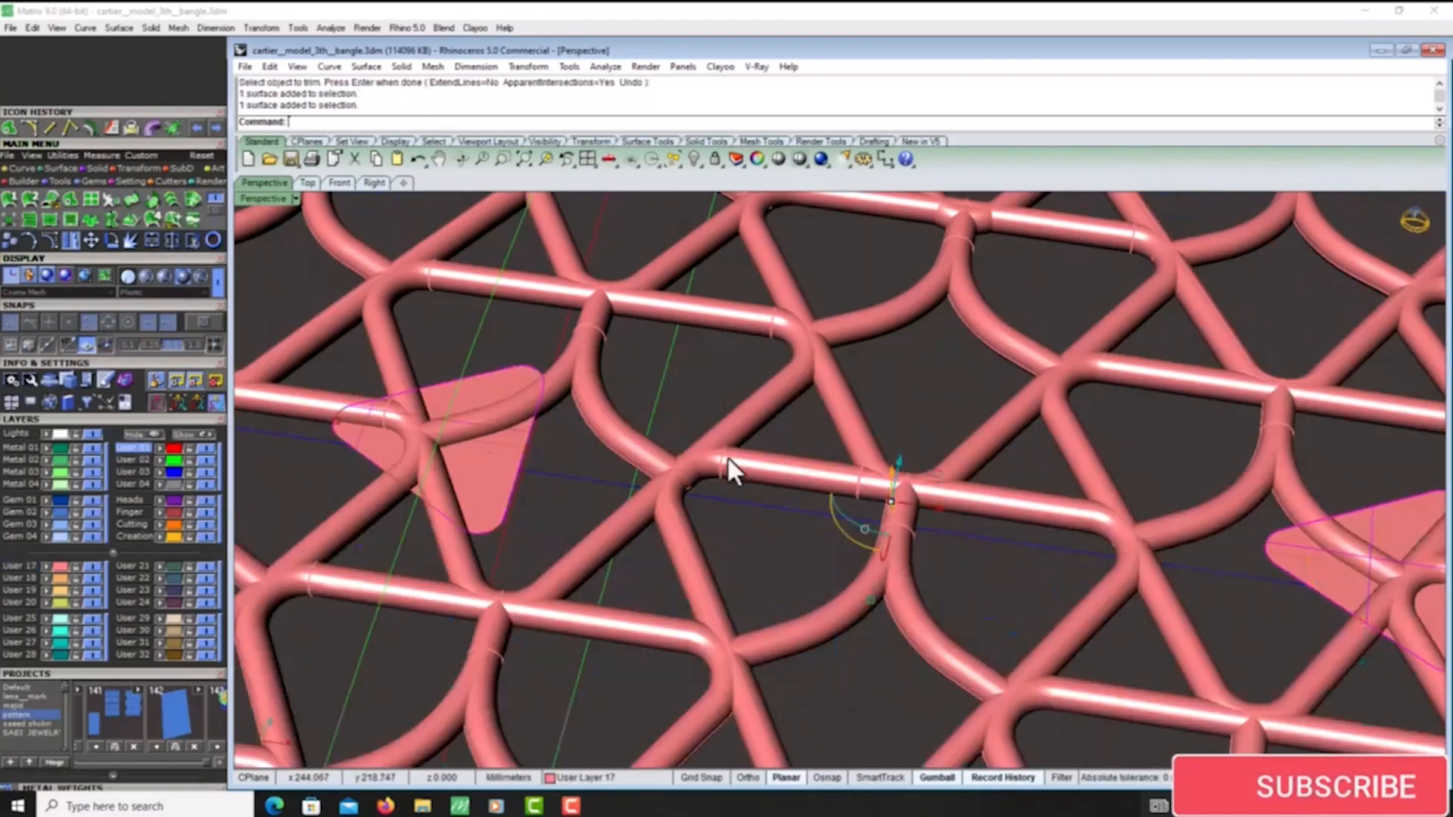
{"action": "scroll", "coordinate": [730, 465], "scroll_direction": "down", "scroll_amount": 5}
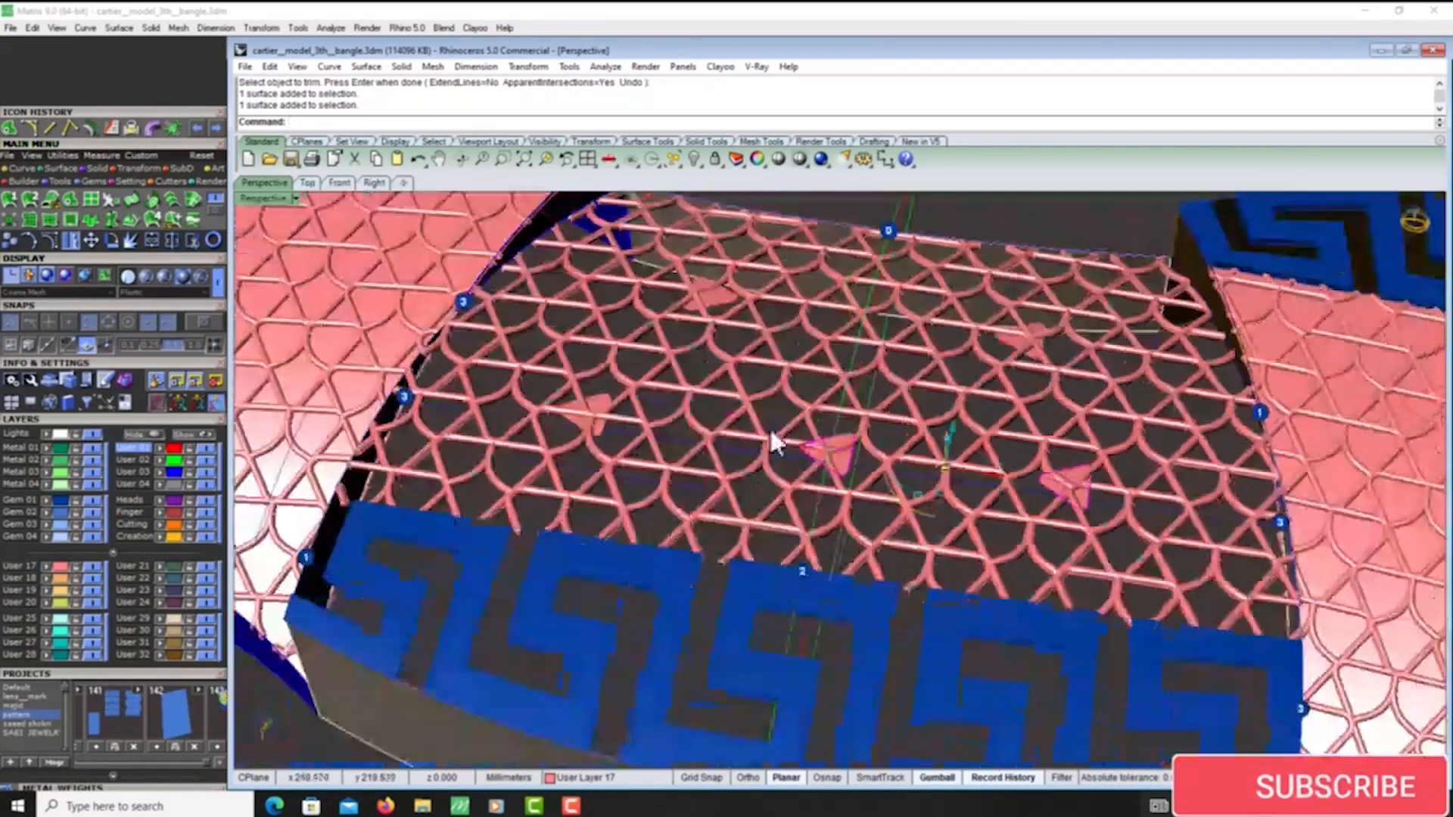
- Select the trimmed triangular surface patches on the lattice panels and raise them slightly vertically
{"action": "scroll", "coordinate": [772, 443], "scroll_direction": "up", "scroll_amount": 3}
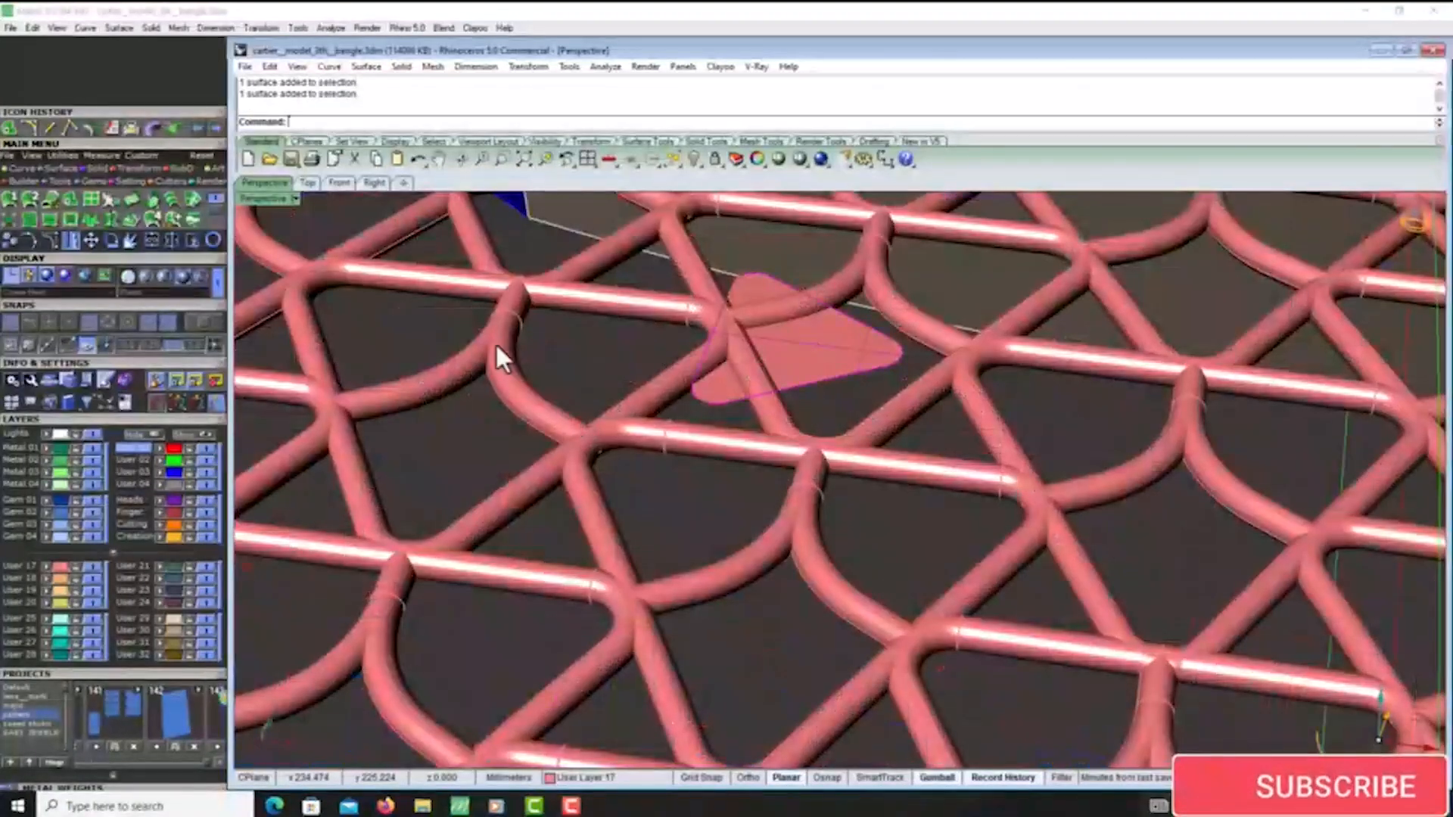
{"action": "scroll", "coordinate": [937, 318], "scroll_direction": "down", "scroll_amount": 3}
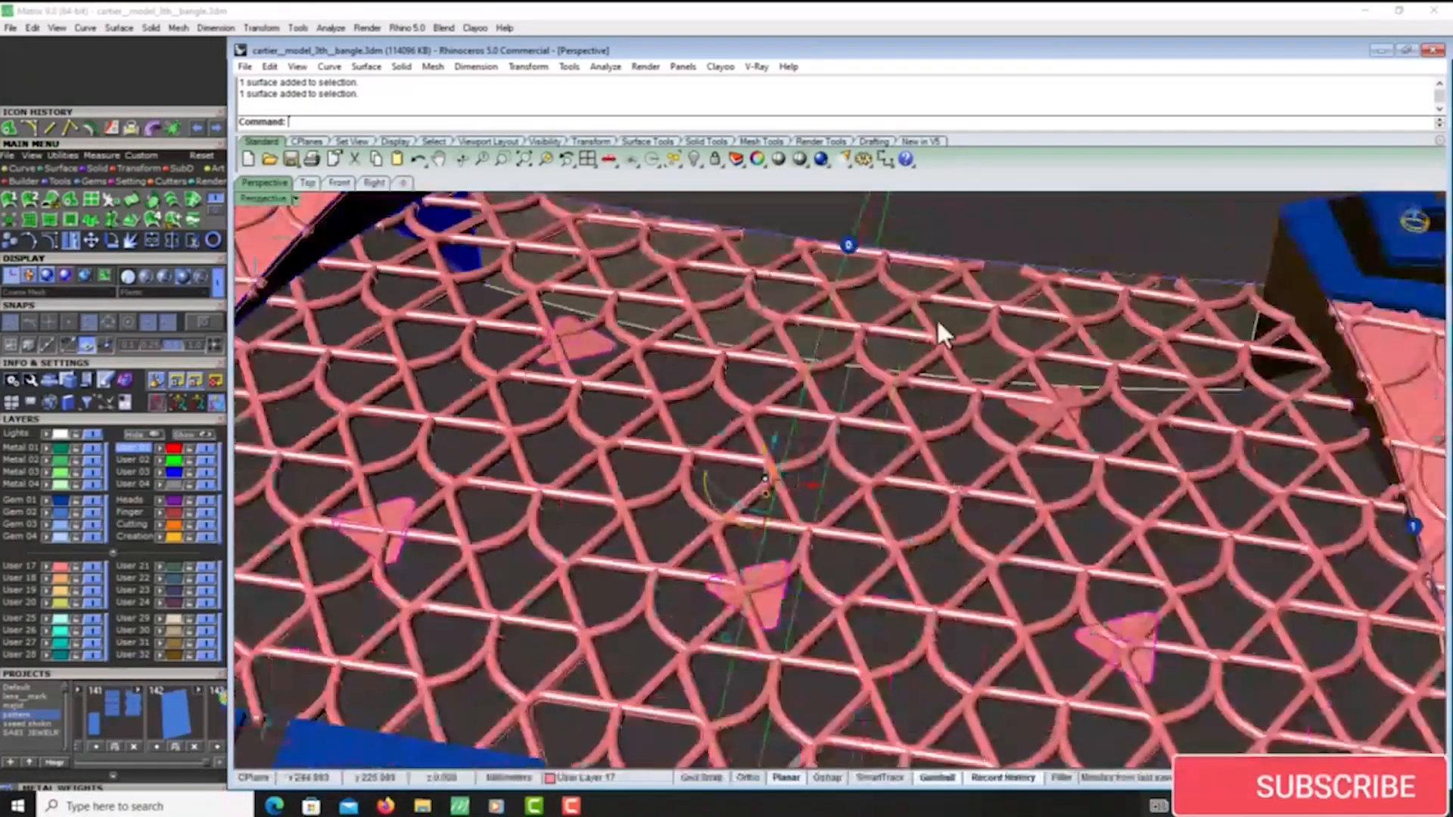
{"action": "scroll", "coordinate": [1036, 371], "scroll_direction": "up", "scroll_amount": 6}
{"action": "left_click", "coordinate": [1049, 498], "text": "shift"}
{"action": "scroll", "coordinate": [794, 367], "scroll_direction": "down", "scroll_amount": 6}
{"action": "right_click_drag", "start_coordinate": [793, 365], "coordinate": [822, 306]}
{"action": "scroll", "coordinate": [633, 378], "scroll_direction": "up", "scroll_amount": 6}
{"action": "right_click_drag", "start_coordinate": [633, 381], "coordinate": [533, 409]}
{"action": "scroll", "coordinate": [911, 441], "scroll_direction": "up", "scroll_amount": 3}
{"action": "left_click_drag", "start_coordinate": [811, 379], "coordinate": [811, 373]}
- Offset the triangular patches by 0.4 mm as solids, to one side only
{"action": "left_click", "coordinate": [89, 127]}
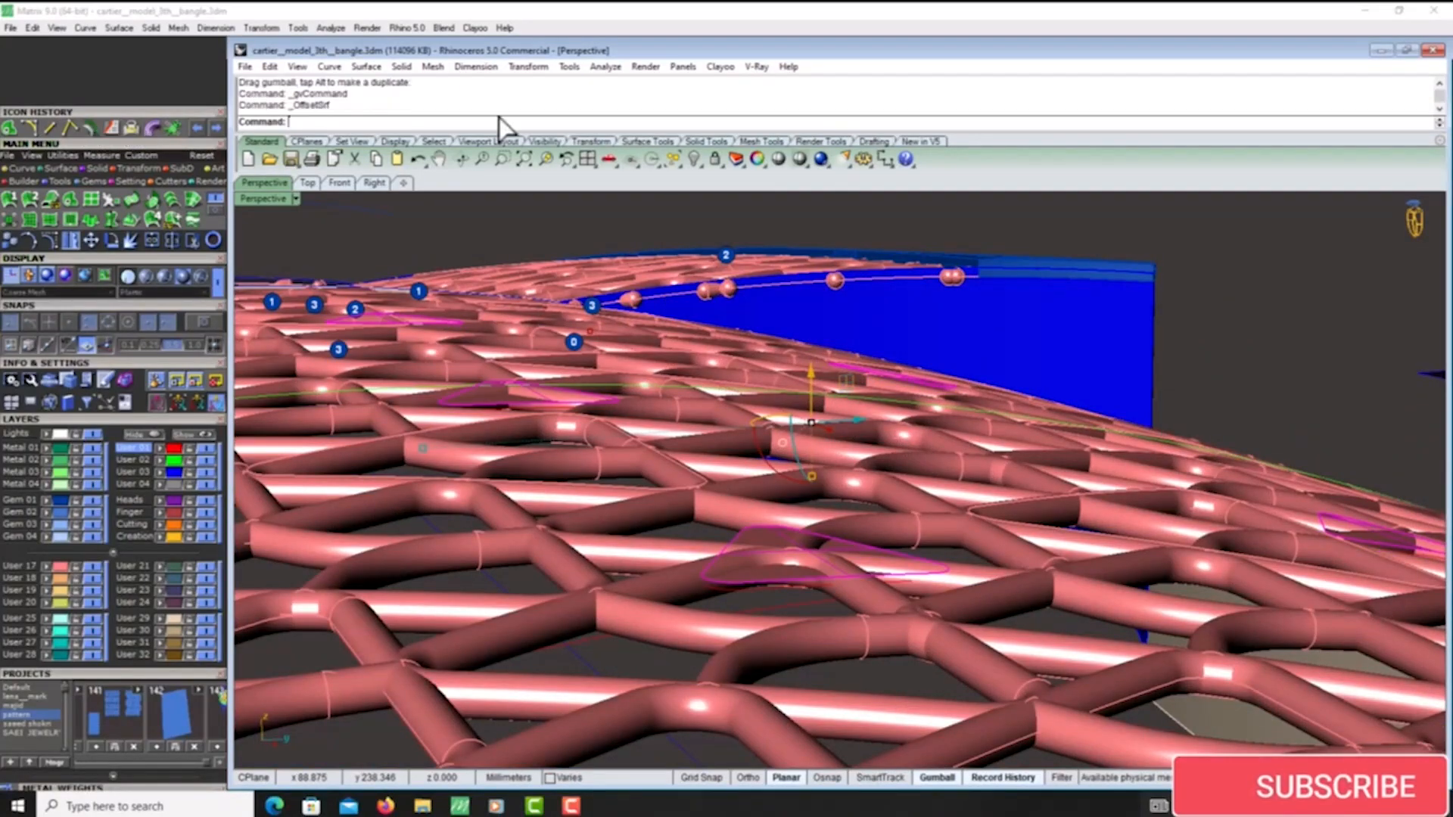
{"action": "left_click", "coordinate": [500, 122]}
{"action": "type", "text": "0.4"}
{"action": "key", "text": "Return"}
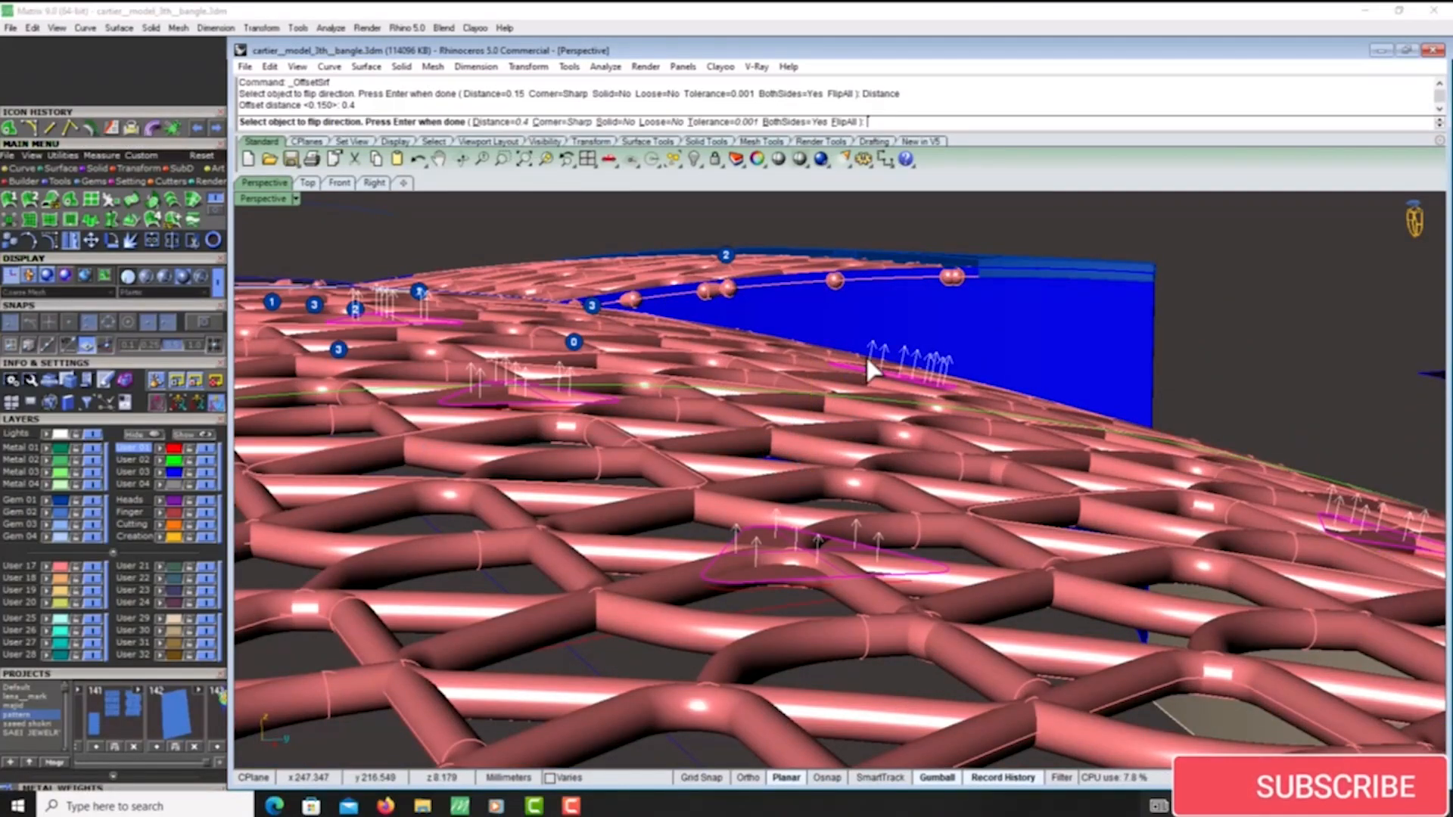
{"action": "left_click", "coordinate": [633, 122]}
{"action": "left_click", "coordinate": [796, 123]}
{"action": "right_click_drag", "start_coordinate": [1181, 303], "coordinate": [1249, 382]}
{"action": "scroll", "coordinate": [741, 443], "scroll_direction": "down", "scroll_amount": 3}
{"action": "right_click_drag", "start_coordinate": [742, 443], "coordinate": [875, 442]}
{"action": "key", "text": "Return"}
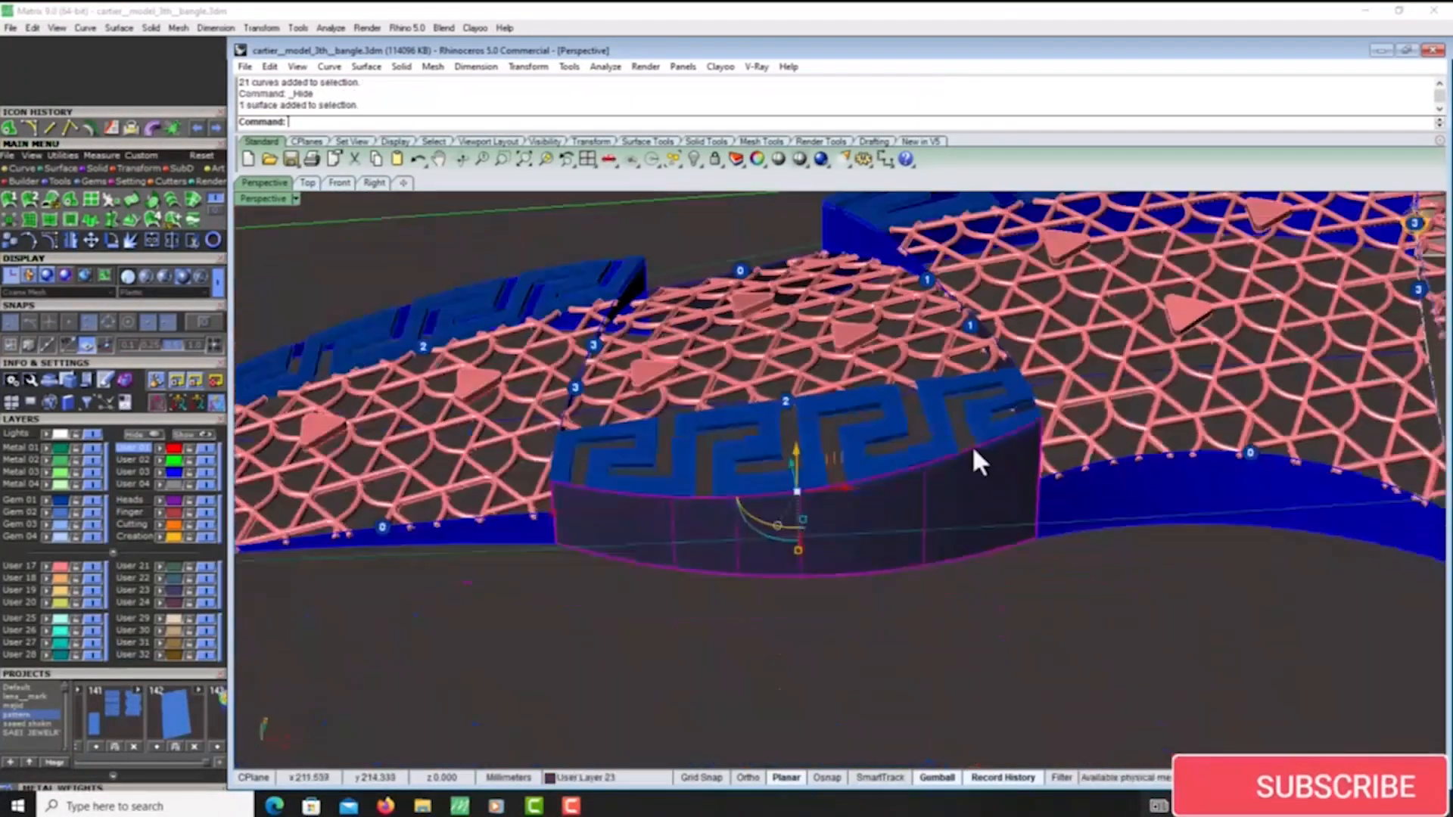
{"action": "scroll", "coordinate": [710, 497], "scroll_direction": "up", "scroll_amount": 3}
{"action": "left_click", "coordinate": [708, 458]}
{"action": "scroll", "coordinate": [1055, 426], "scroll_direction": "down", "scroll_amount": 4}
{"action": "scroll", "coordinate": [1059, 420], "scroll_direction": "up", "scroll_amount": 5}
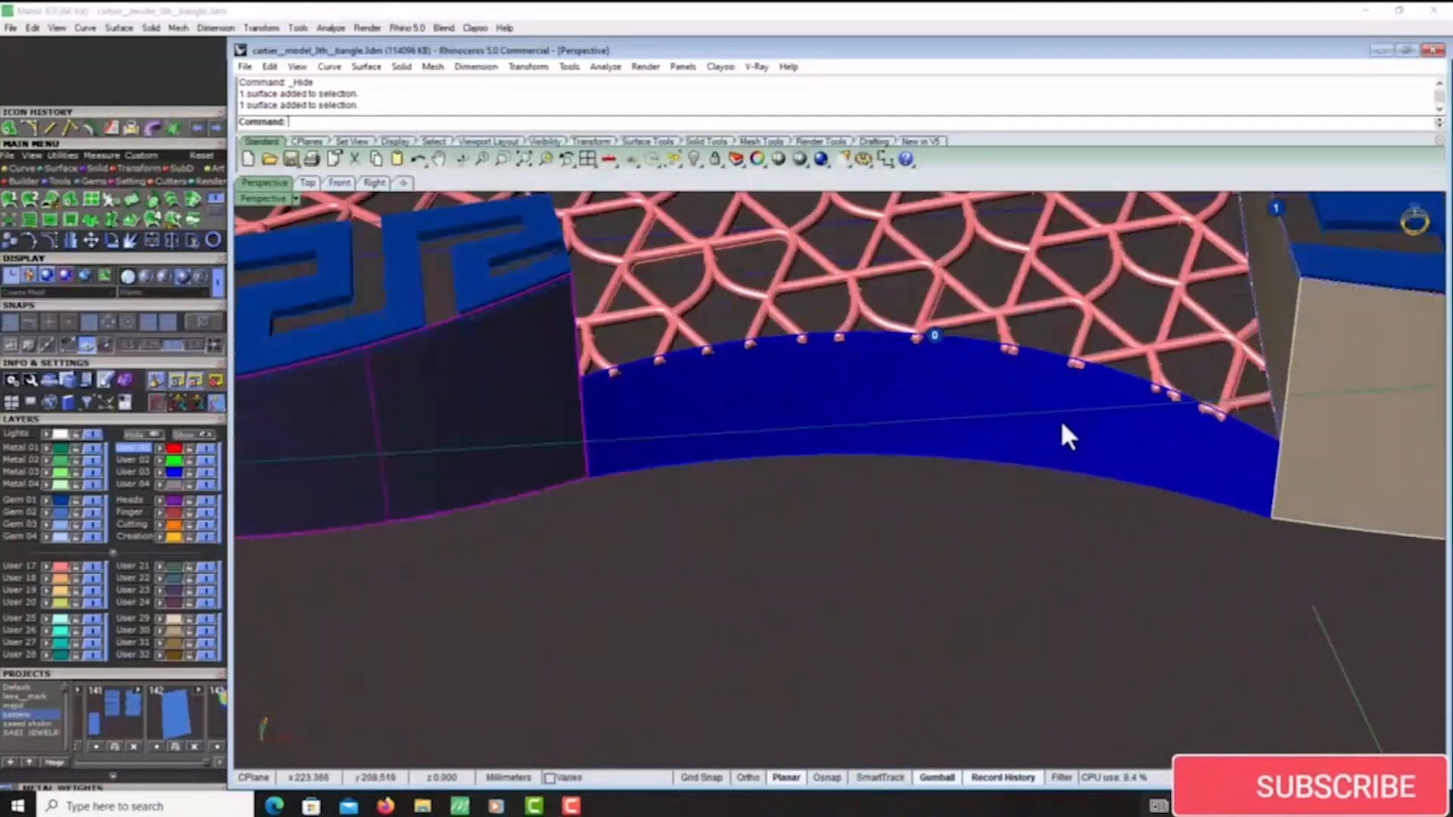
{"action": "left_click", "coordinate": [1060, 421], "text": "shift"}
{"action": "scroll", "coordinate": [661, 382], "scroll_direction": "down", "scroll_amount": 5}
{"action": "scroll", "coordinate": [856, 385], "scroll_direction": "down", "scroll_amount": 4}
{"action": "right_click_drag", "start_coordinate": [856, 412], "coordinate": [825, 454]}
{"action": "scroll", "coordinate": [787, 379], "scroll_direction": "up", "scroll_amount": 4}
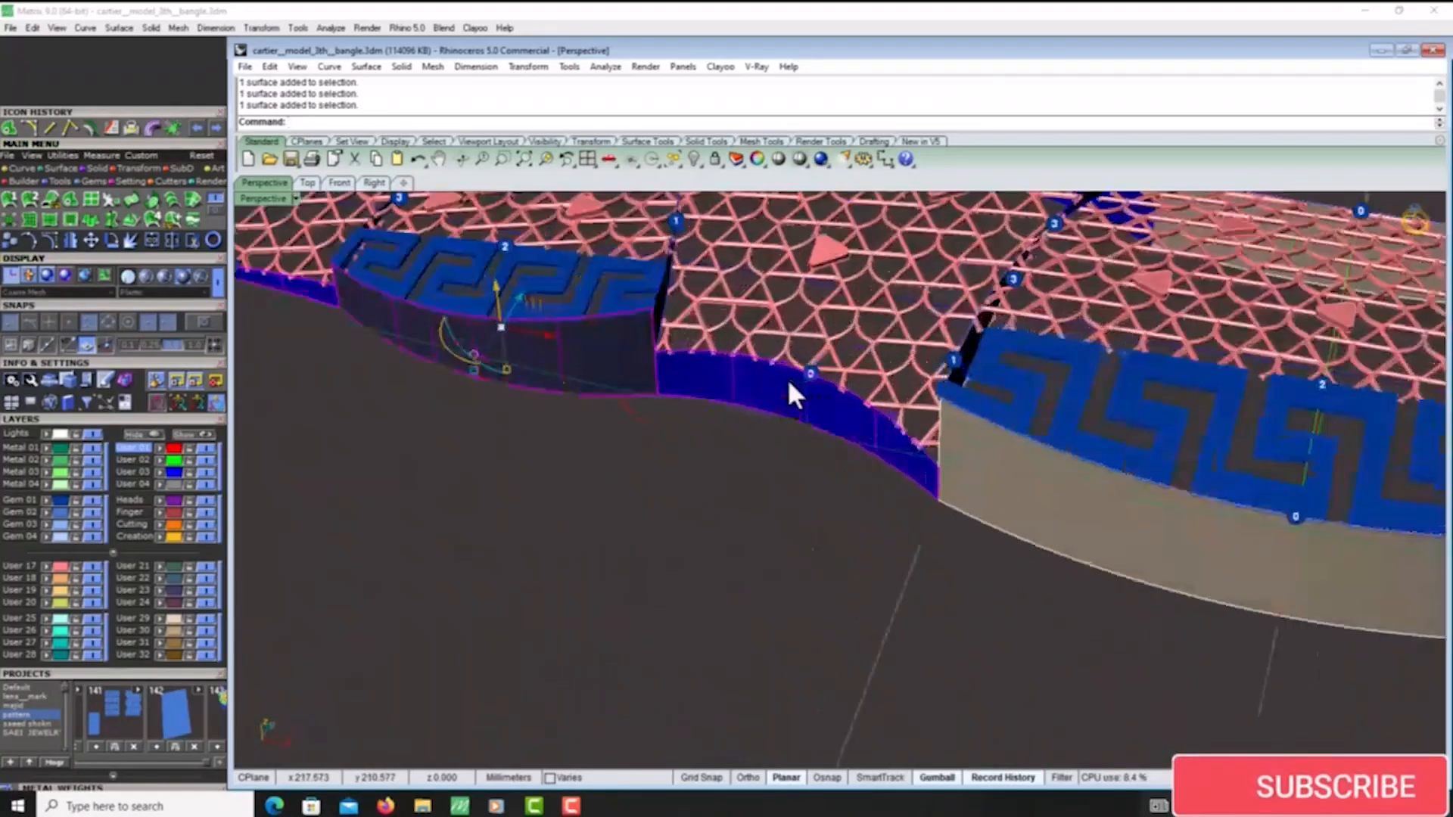
{"action": "key", "text": "Escape"}
- Select the outer side walls of the bangle panels and offset them 0.35 mm as solids, to one side only
{"action": "scroll", "coordinate": [756, 361], "scroll_direction": "up", "scroll_amount": 5}
{"action": "scroll", "coordinate": [743, 357], "scroll_direction": "down", "scroll_amount": 4}
{"action": "right_click_drag", "start_coordinate": [900, 401], "coordinate": [973, 423]}
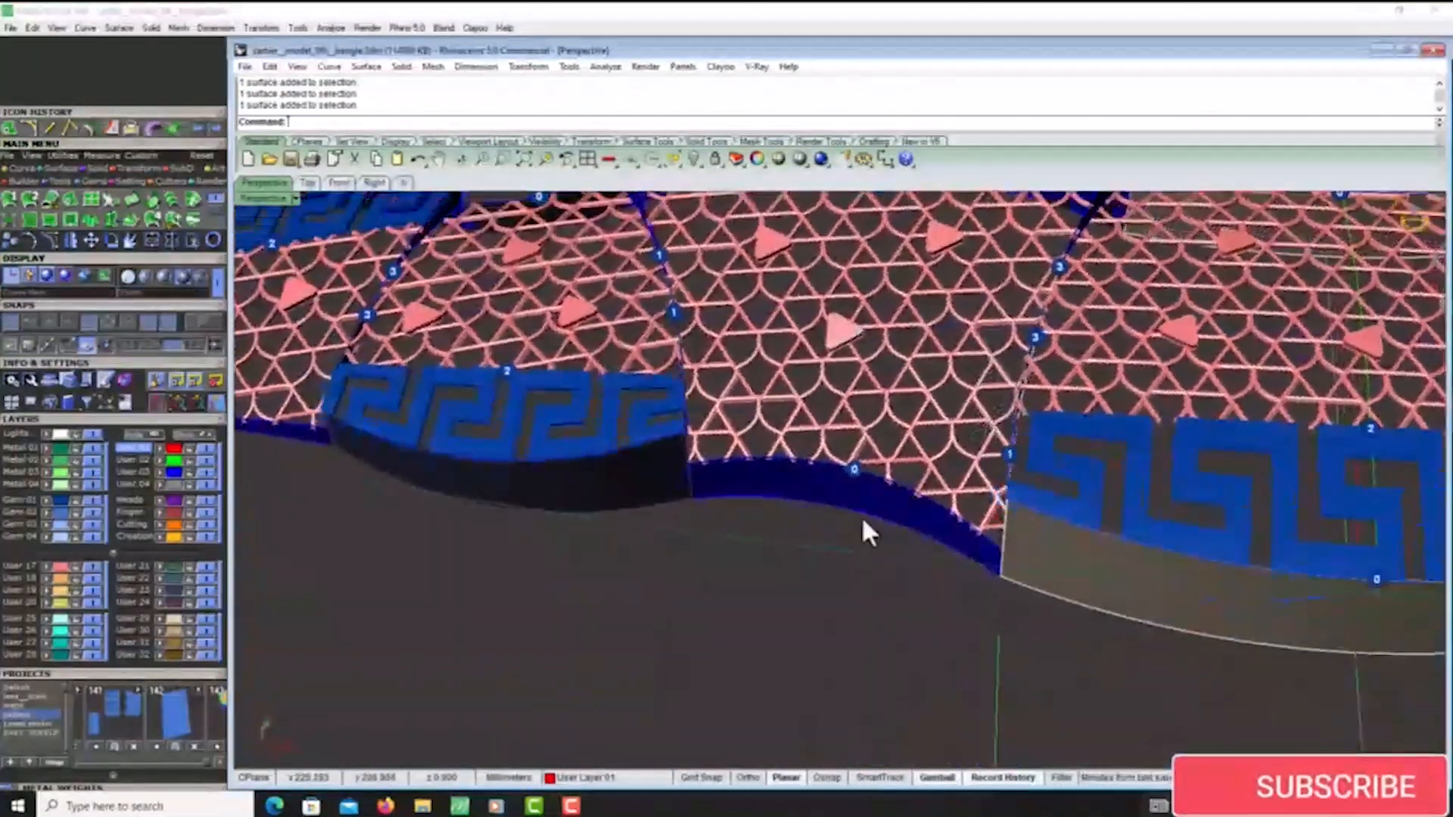
{"action": "scroll", "coordinate": [861, 516], "scroll_direction": "up", "scroll_amount": 5}
{"action": "left_click", "coordinate": [870, 482]}
{"action": "right_click_drag", "start_coordinate": [959, 622], "coordinate": [955, 564]}
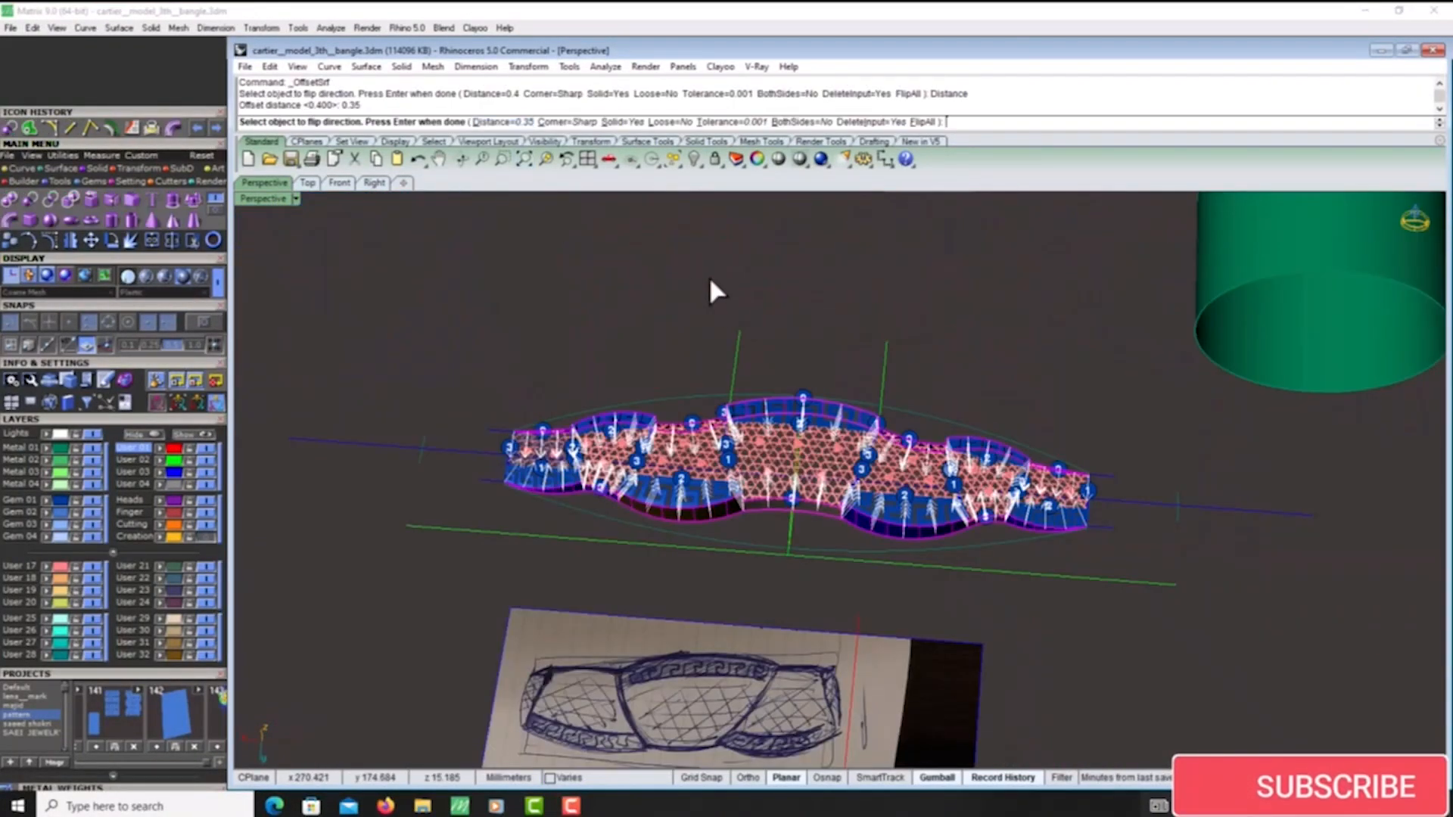
{"action": "left_click", "coordinate": [819, 123]}
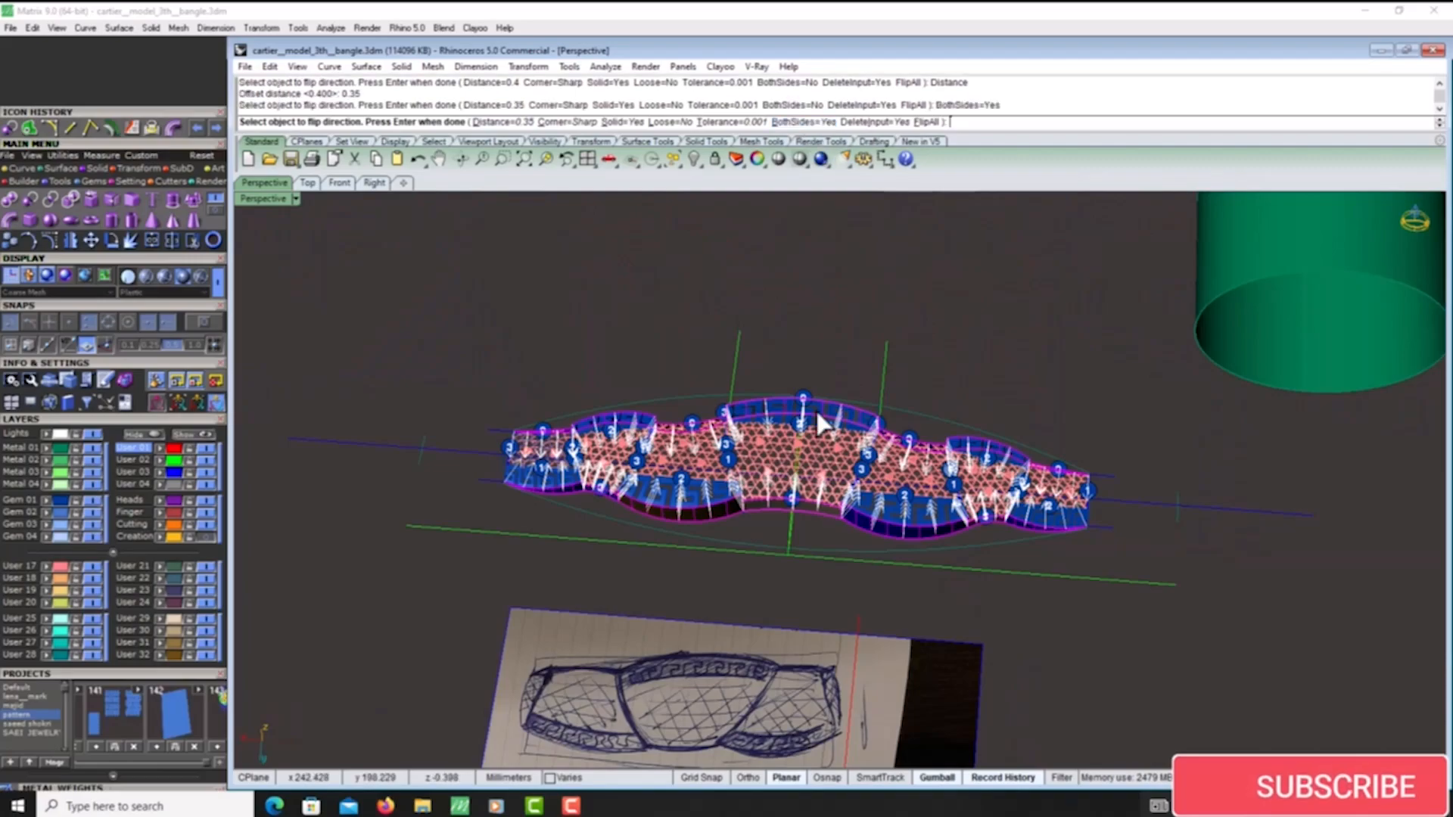
{"action": "left_click", "coordinate": [802, 124]}
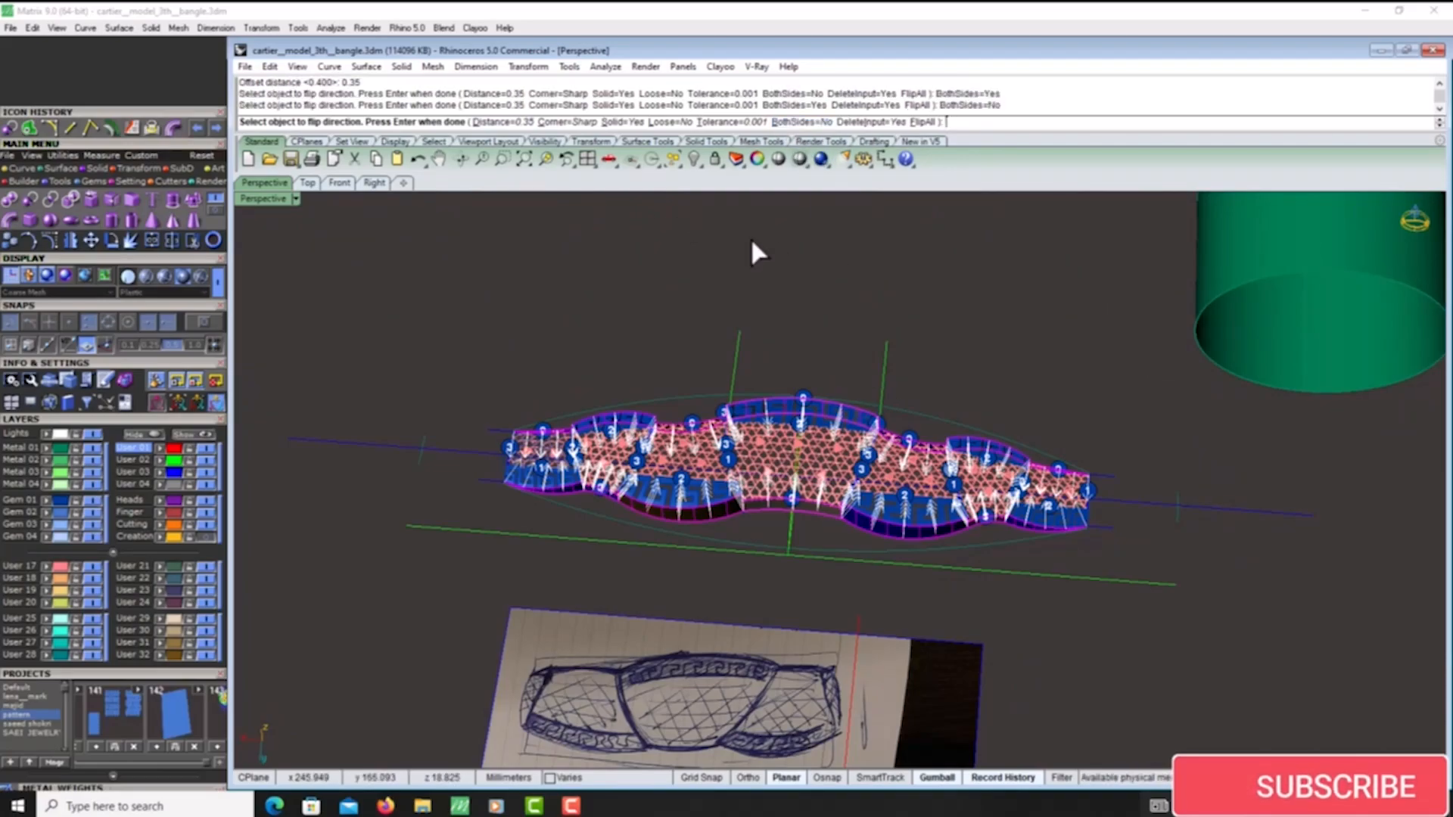
{"action": "right_click", "coordinate": [876, 561]}
- Select the divider walls between the panels and the end walls for a solid 0.35 mm surface offset
{"action": "scroll", "coordinate": [1061, 625], "scroll_direction": "up", "scroll_amount": 4}
{"action": "mouse_move", "coordinate": [876, 562]}
{"action": "right_mouse_down"}
{"action": "mouse_move", "coordinate": [1061, 625]}
{"action": "mouse_move", "coordinate": [935, 557]}
{"action": "mouse_move", "coordinate": [867, 554]}
{"action": "right_mouse_up"}
{"action": "scroll", "coordinate": [1114, 616], "scroll_direction": "up", "scroll_amount": 4}
{"action": "scroll", "coordinate": [867, 554], "scroll_direction": "up", "scroll_amount": 4}
{"action": "scroll", "coordinate": [867, 554], "scroll_direction": "up", "scroll_amount": 3}
{"action": "left_click", "coordinate": [903, 522]}
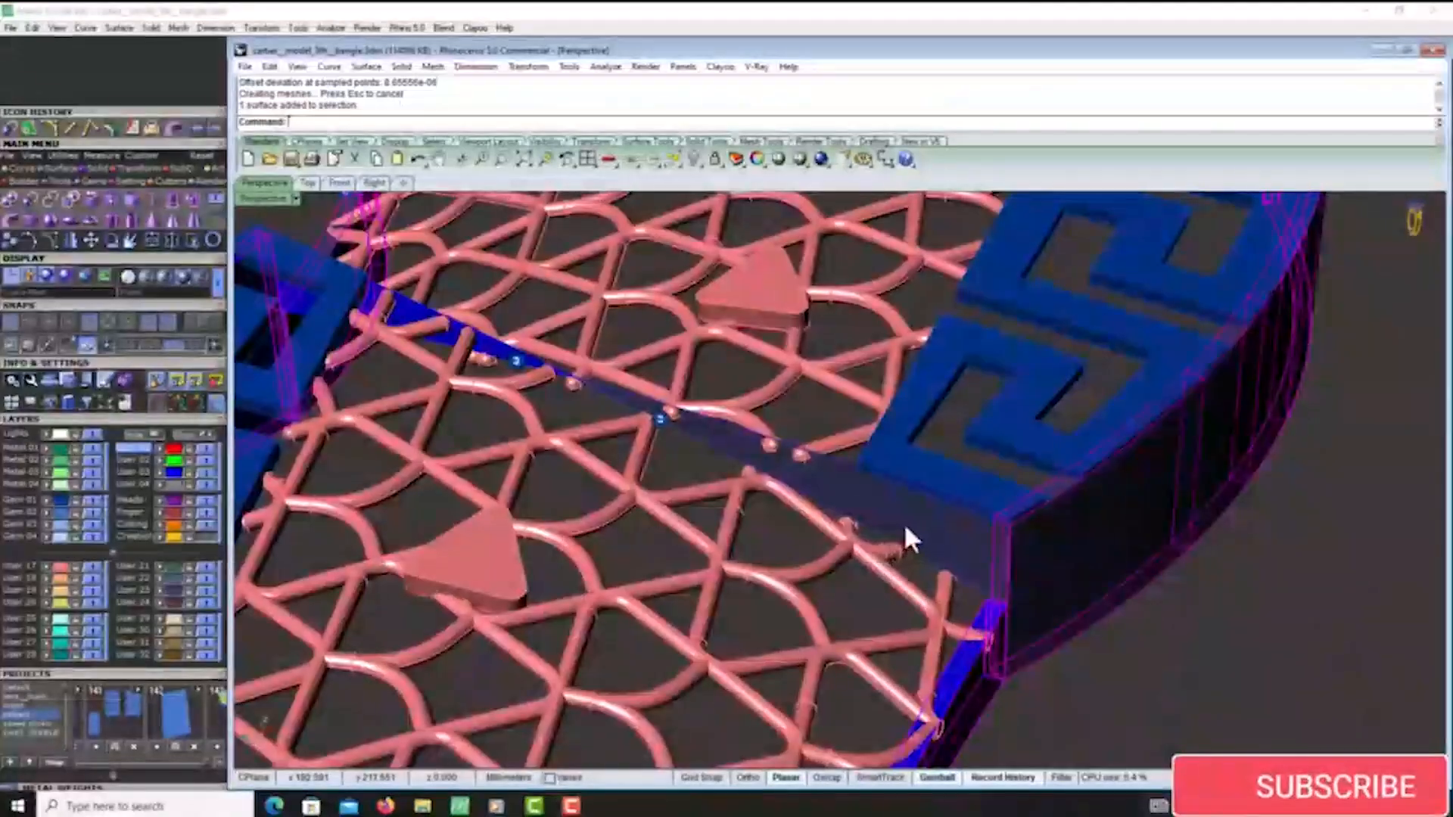
{"action": "scroll", "coordinate": [910, 494], "scroll_direction": "down", "scroll_amount": 8}
{"action": "right_click_drag", "start_coordinate": [878, 481], "coordinate": [674, 407]}
{"action": "scroll", "coordinate": [823, 448], "scroll_direction": "up", "scroll_amount": 4}
{"action": "scroll", "coordinate": [838, 433], "scroll_direction": "down", "scroll_amount": 6}
{"action": "right_click", "coordinate": [621, 426]}
{"action": "right_click", "coordinate": [665, 419]}
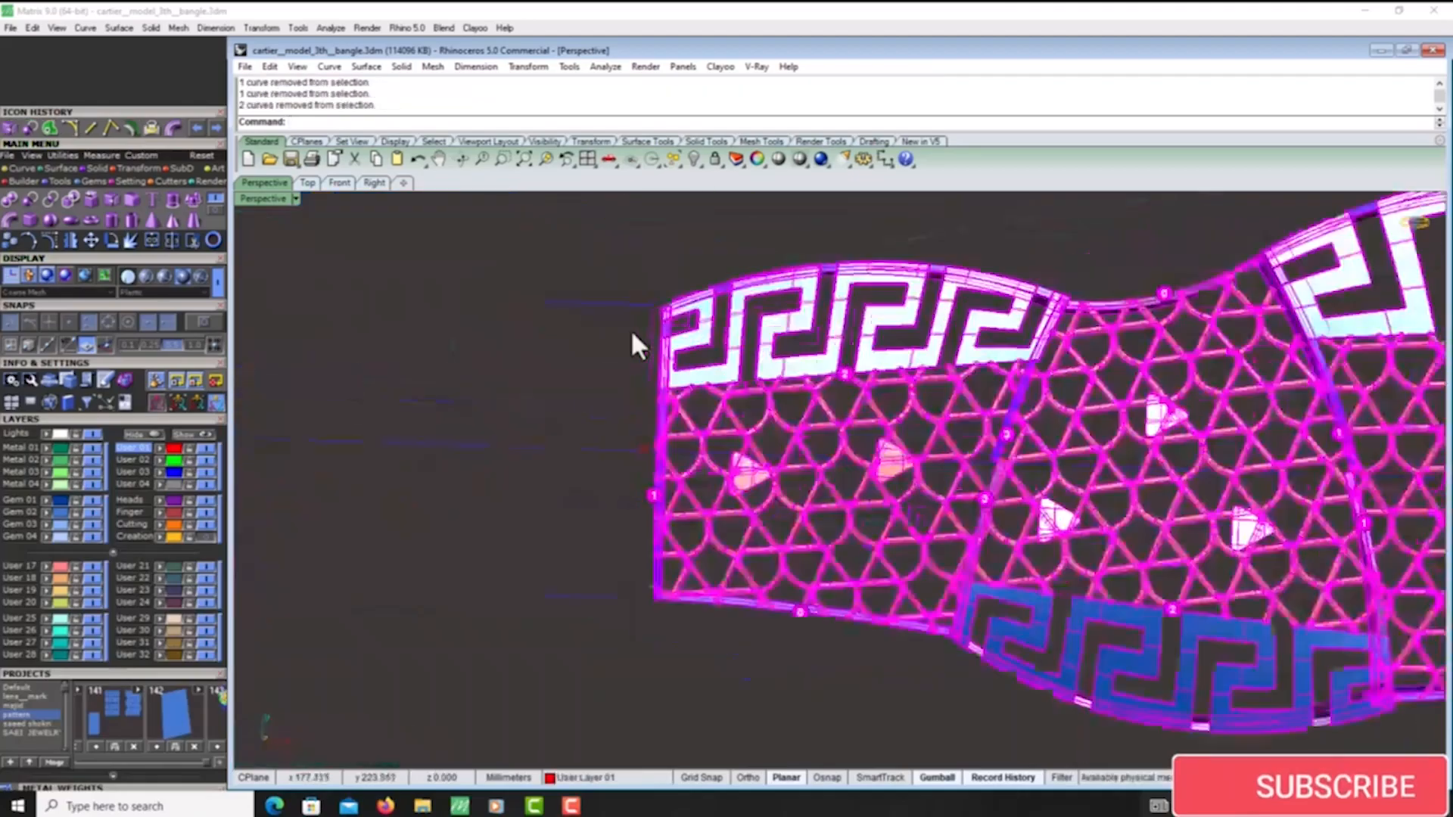
- Remove the leftover curves from the selection of all flat bangle parts and group the selected parts
{"action": "scroll", "coordinate": [652, 320], "scroll_direction": "up", "scroll_amount": 4}
{"action": "scroll", "coordinate": [651, 321], "scroll_direction": "up", "scroll_amount": 2}
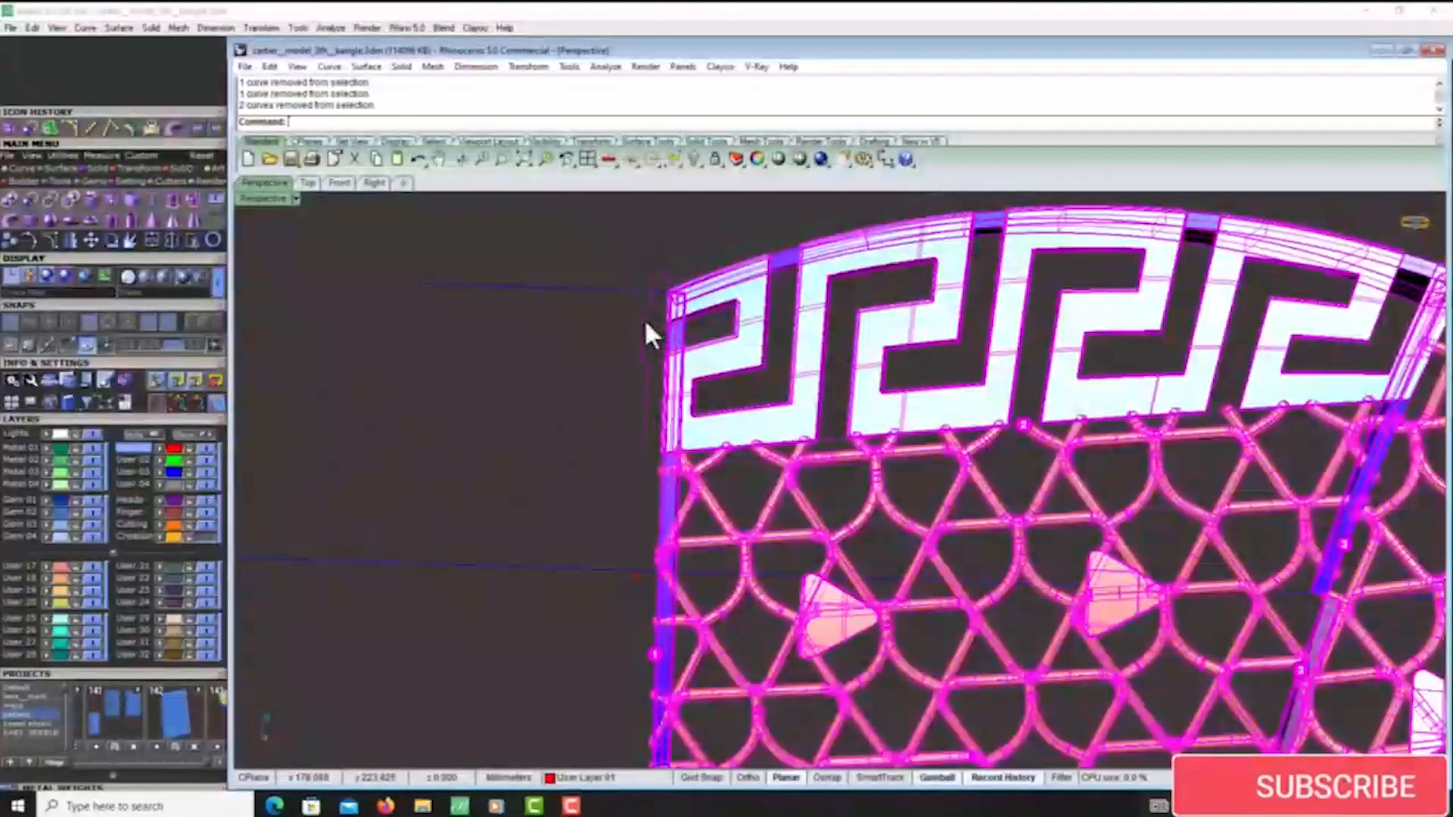
{"action": "left_click", "coordinate": [644, 320], "text": "ctrl"}
{"action": "left_click", "coordinate": [670, 267], "text": "ctrl"}
{"action": "scroll", "coordinate": [558, 290], "scroll_direction": "down", "scroll_amount": 2}
{"action": "scroll", "coordinate": [643, 383], "scroll_direction": "down", "scroll_amount": 5}
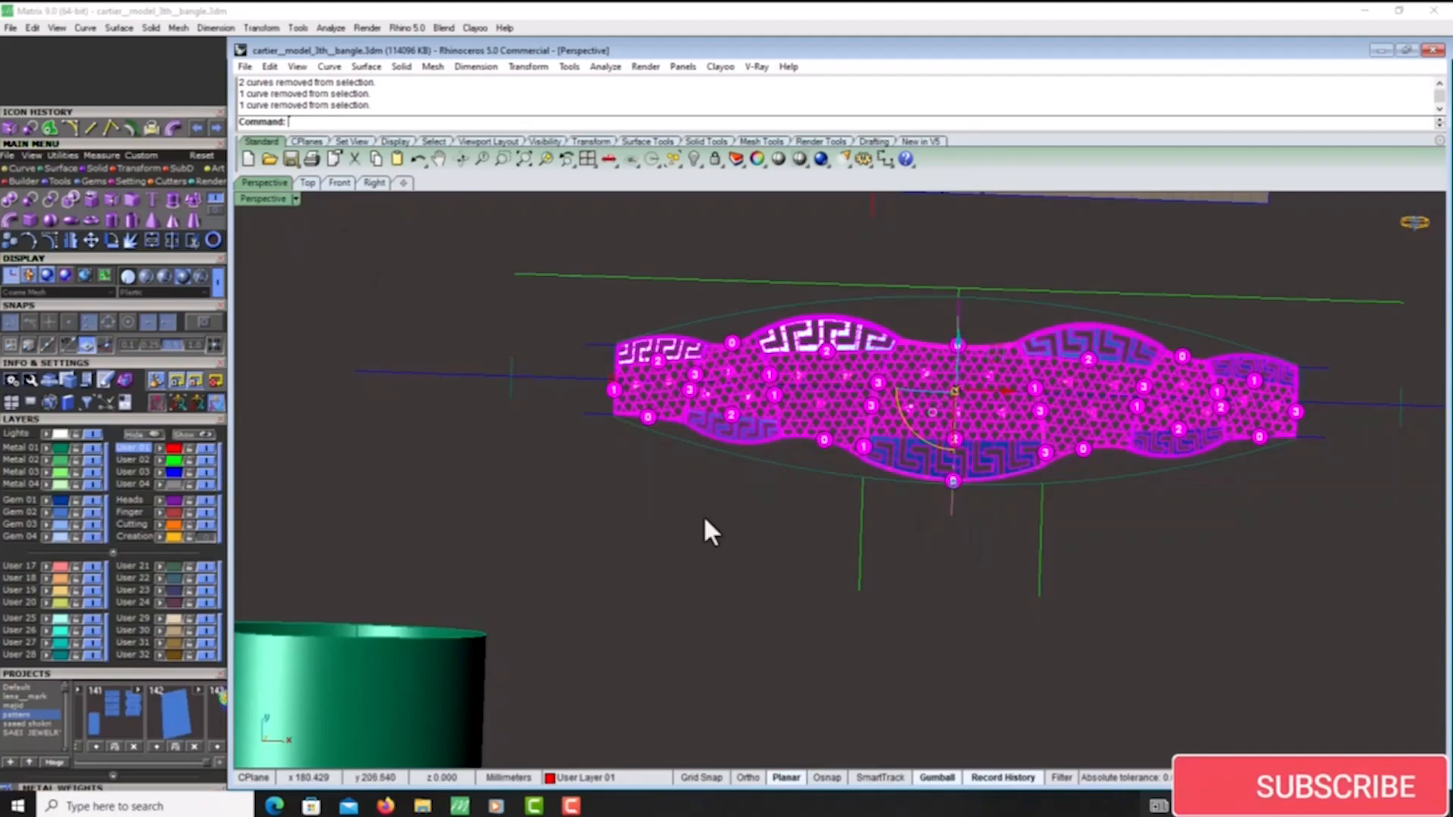
{"action": "mouse_move", "coordinate": [704, 529]}
{"action": "right_mouse_down"}
{"action": "mouse_move", "coordinate": [727, 340]}
{"action": "mouse_move", "coordinate": [1037, 520]}
{"action": "right_mouse_up"}
{"action": "scroll", "coordinate": [904, 454], "scroll_direction": "up", "scroll_amount": 3}
{"action": "right_click_drag", "start_coordinate": [905, 452], "coordinate": [801, 338]}
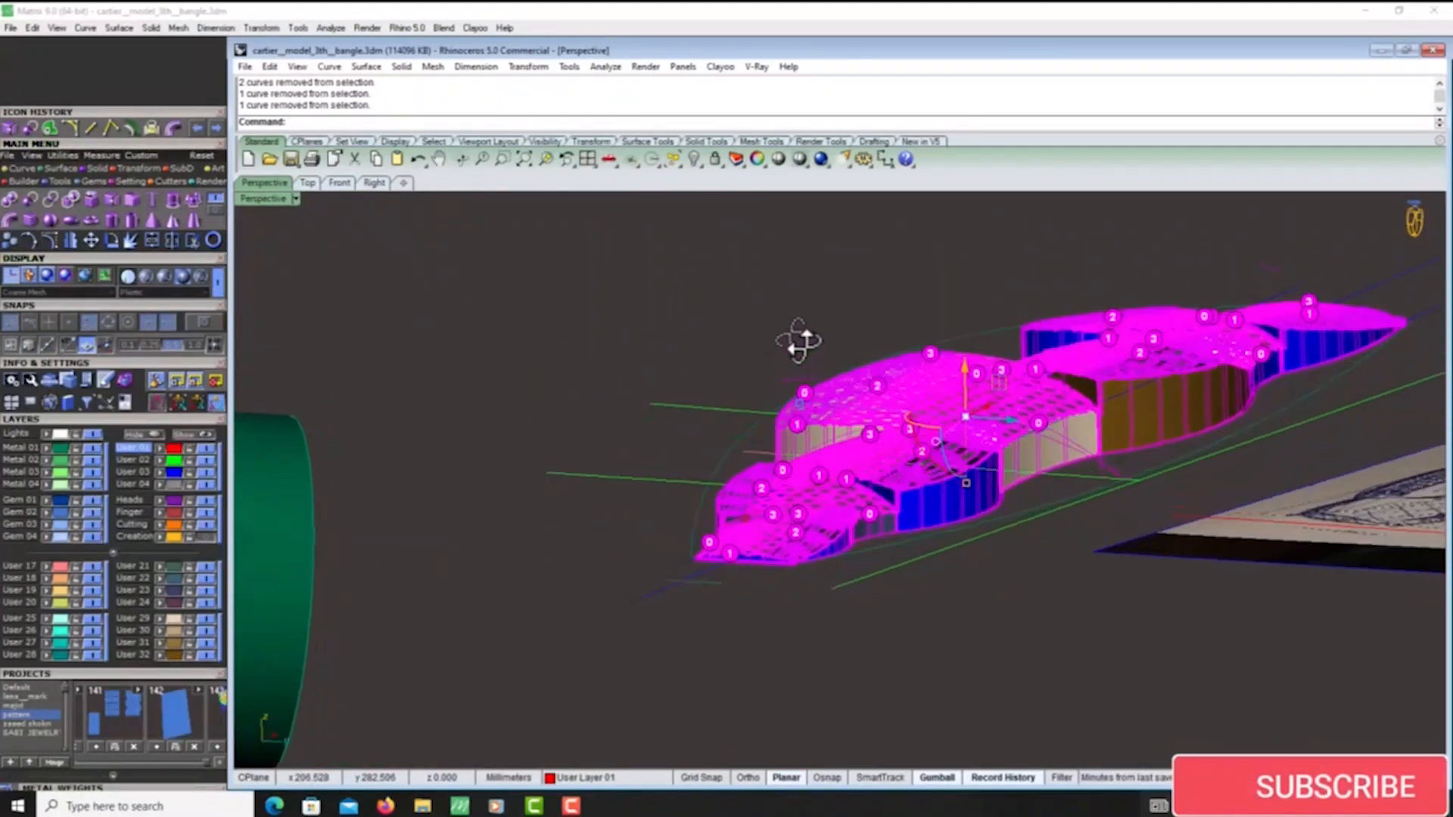
{"action": "scroll", "coordinate": [1229, 510], "scroll_direction": "up", "scroll_amount": 6}
{"action": "scroll", "coordinate": [1020, 506], "scroll_direction": "down", "scroll_amount": 5}
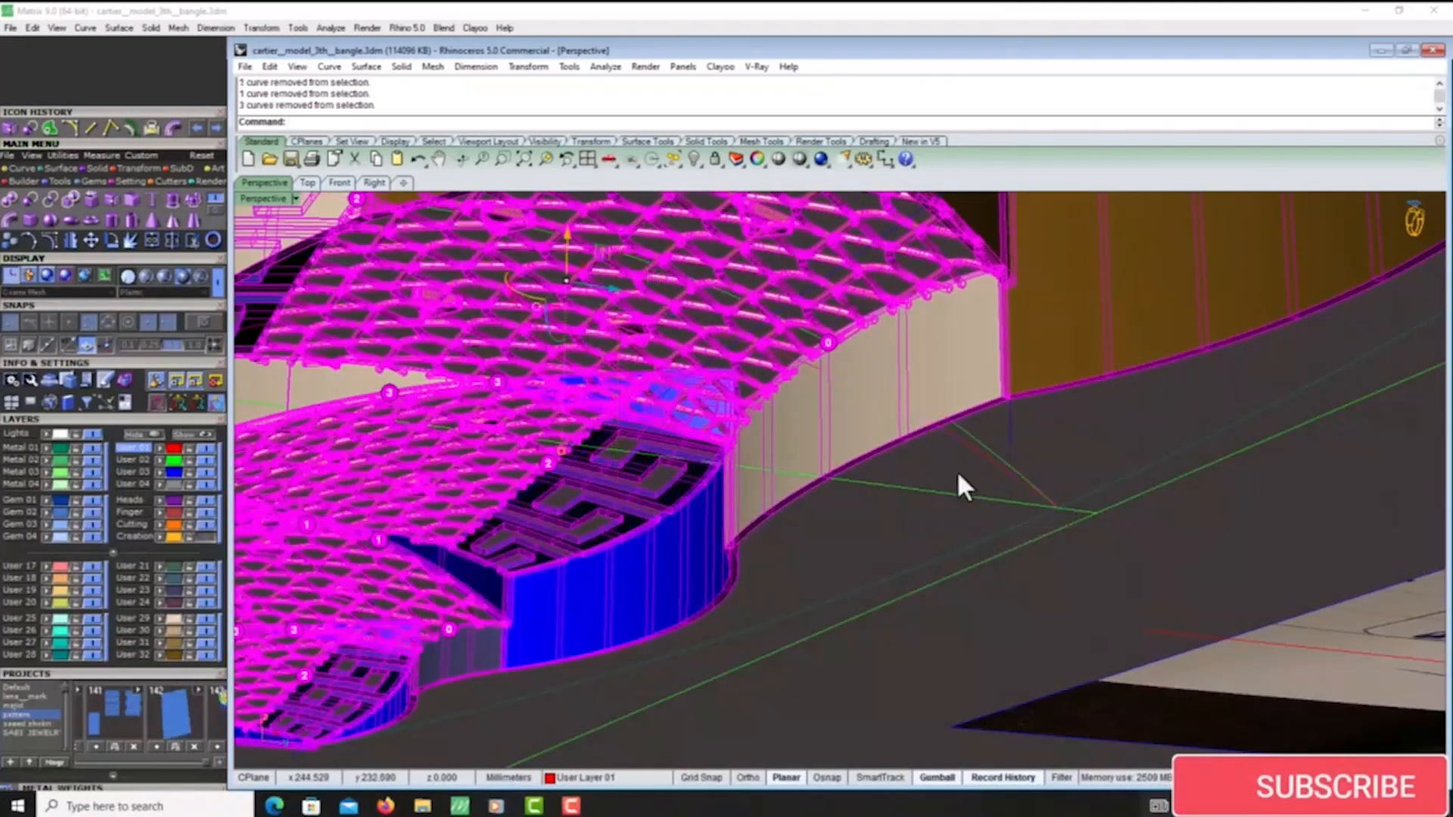
{"action": "right_click_drag", "start_coordinate": [956, 480], "coordinate": [959, 556]}
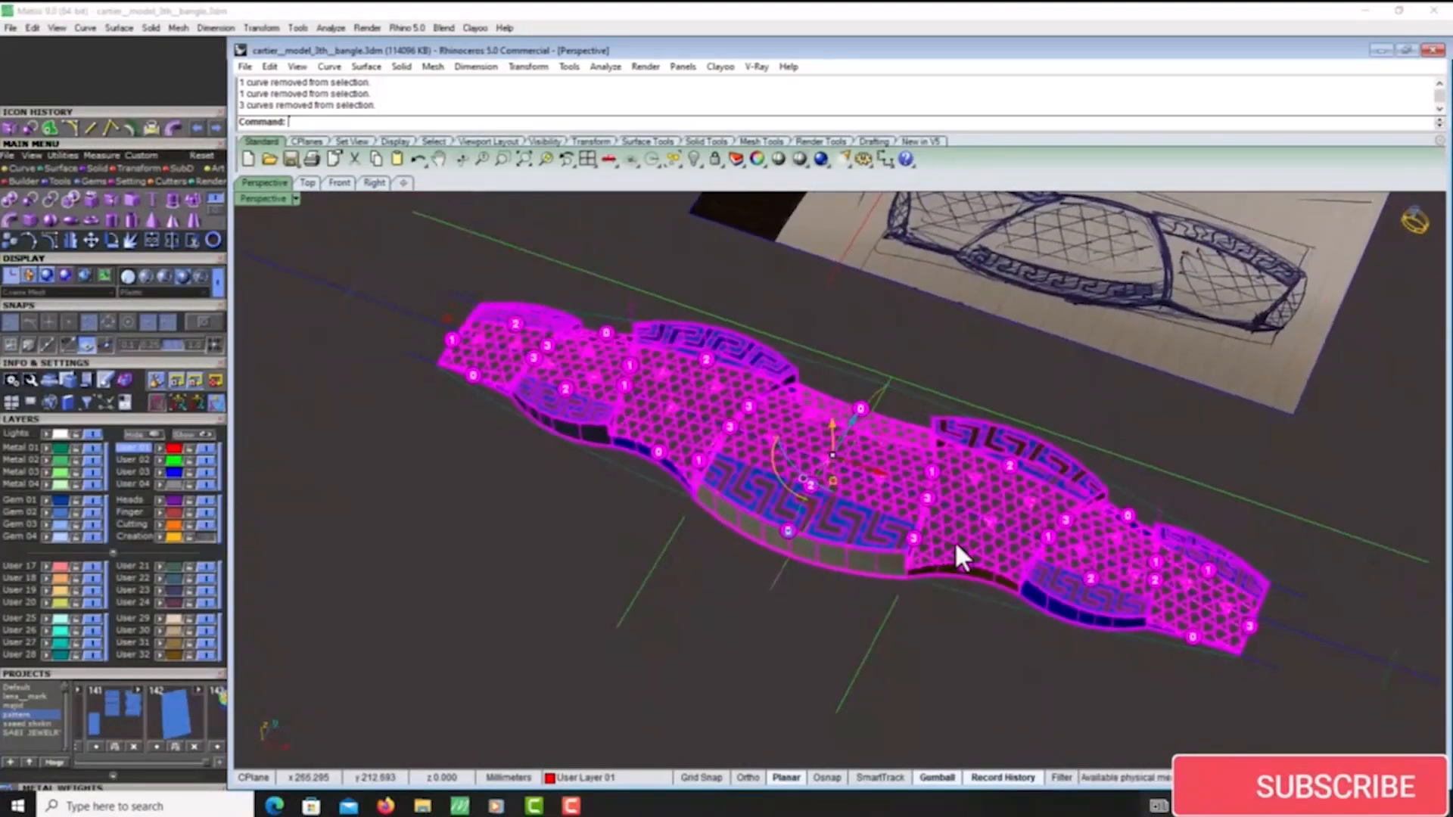
{"action": "key", "text": "ctrl+g"}
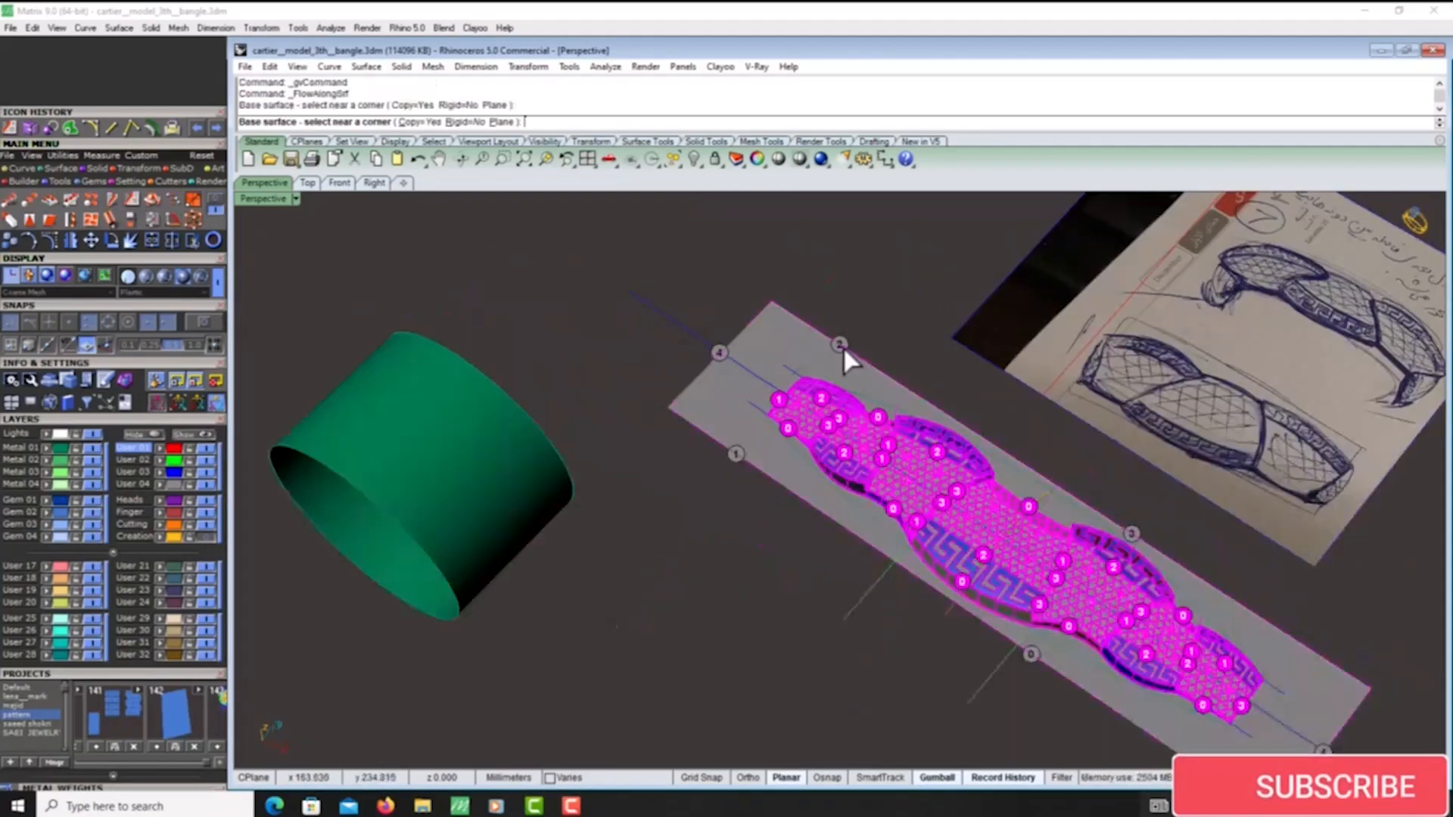
- Flow the bangle parts along the surface, using the flat rectangular plane as base and the green cylinder as target
{"action": "left_click", "coordinate": [841, 347]}
{"action": "scroll", "coordinate": [843, 348], "scroll_direction": "down", "scroll_amount": 6}
{"action": "right_click_drag", "start_coordinate": [553, 579], "coordinate": [660, 510]}
{"action": "scroll", "coordinate": [669, 463], "scroll_direction": "up", "scroll_amount": 6}
{"action": "left_click", "coordinate": [669, 463]}
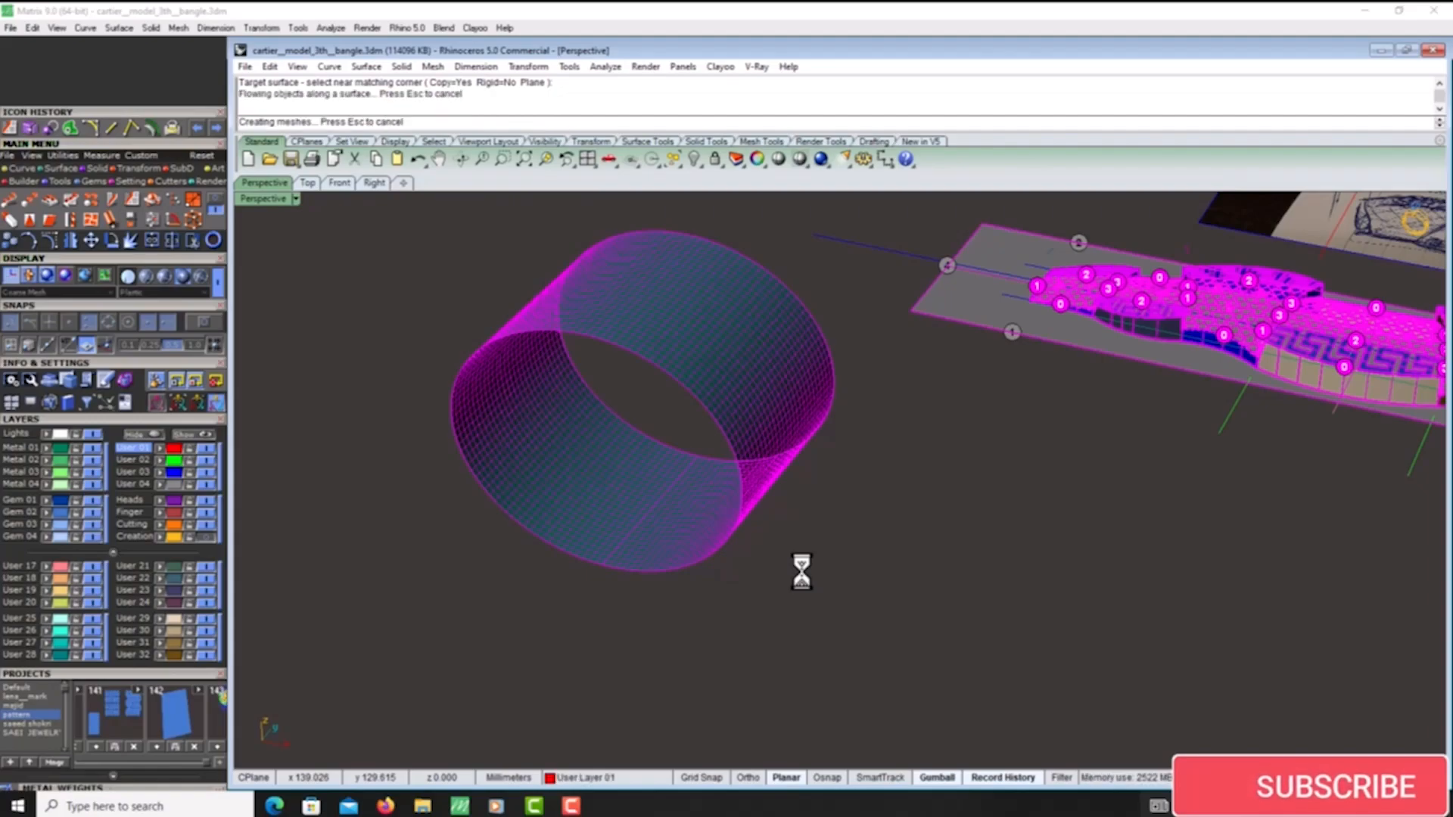
- Select the bangle parts wrapped around the cylinder, leaving the cylinder surface out of the selection
{"action": "mouse_move", "coordinate": [837, 383]}
{"action": "right_mouse_down"}
{"action": "mouse_move", "coordinate": [745, 324]}
{"action": "mouse_move", "coordinate": [911, 315]}
{"action": "mouse_move", "coordinate": [1008, 396]}
{"action": "mouse_move", "coordinate": [1014, 337]}
{"action": "mouse_move", "coordinate": [1058, 430]}
{"action": "mouse_move", "coordinate": [992, 384]}
{"action": "mouse_move", "coordinate": [1010, 330]}
{"action": "mouse_move", "coordinate": [1038, 350]}
{"action": "mouse_move", "coordinate": [1080, 337]}
{"action": "mouse_move", "coordinate": [1227, 380]}
{"action": "mouse_move", "coordinate": [1009, 333]}
{"action": "mouse_move", "coordinate": [1070, 334]}
{"action": "mouse_move", "coordinate": [1092, 337]}
{"action": "mouse_move", "coordinate": [840, 336]}
{"action": "mouse_move", "coordinate": [691, 315]}
{"action": "mouse_move", "coordinate": [623, 337]}
{"action": "mouse_move", "coordinate": [583, 401]}
{"action": "mouse_move", "coordinate": [569, 521]}
{"action": "mouse_move", "coordinate": [677, 302]}
{"action": "mouse_move", "coordinate": [922, 231]}
{"action": "right_mouse_up"}
{"action": "left_click_drag", "start_coordinate": [521, 669], "coordinate": [523, 666]}
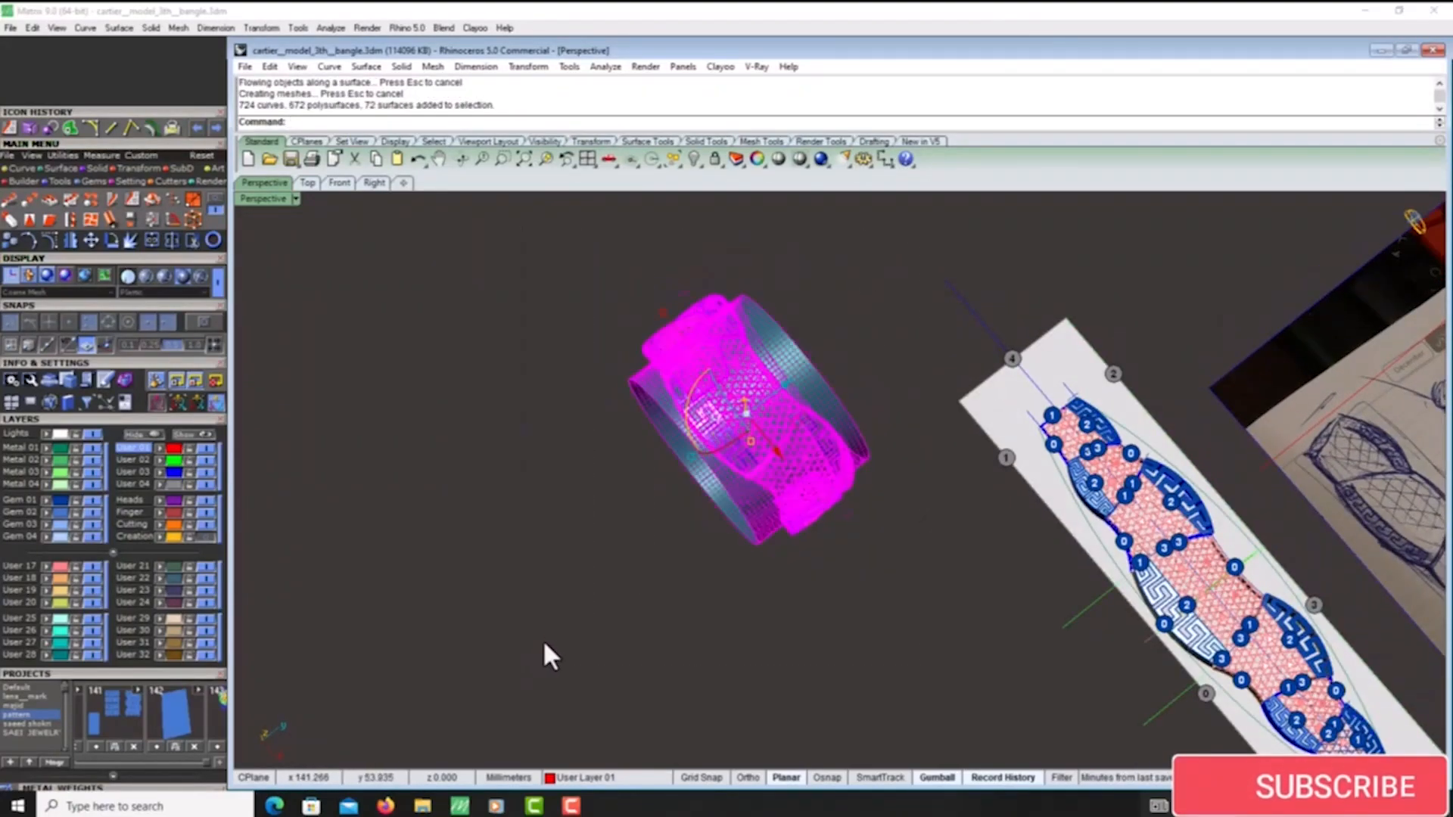
{"action": "left_click", "coordinate": [807, 385], "text": "ctrl"}
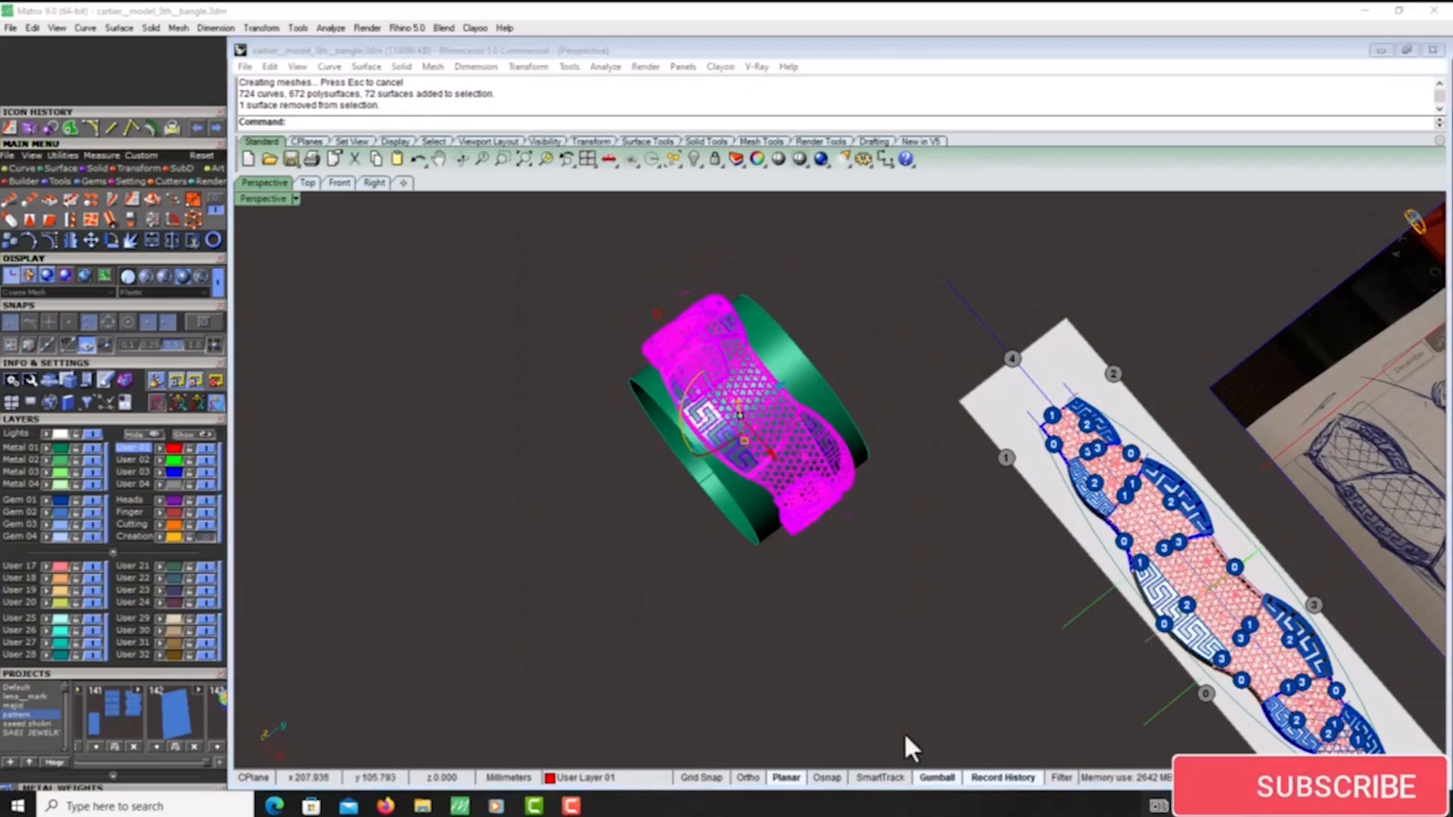